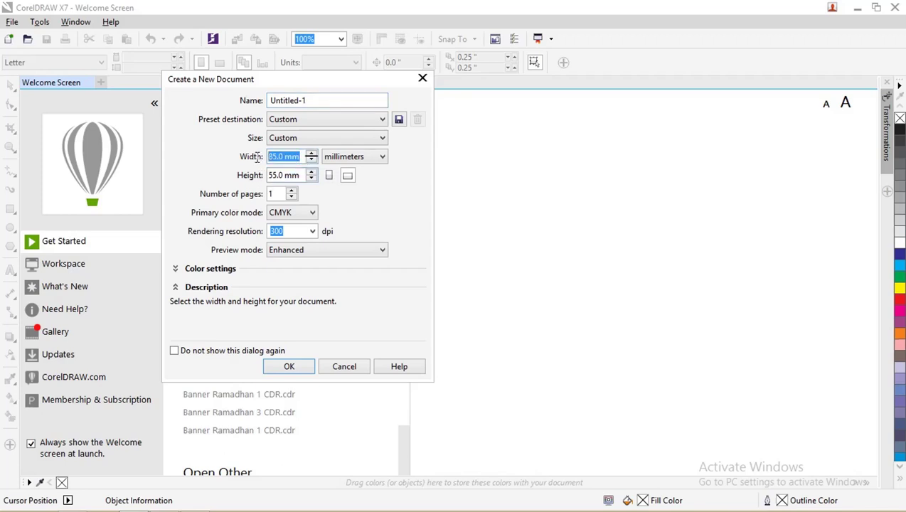
- Create a new single-page 85 × 55 mm document with RGB as the primary color mode and 300 dpi resolution
left_click(310, 212)
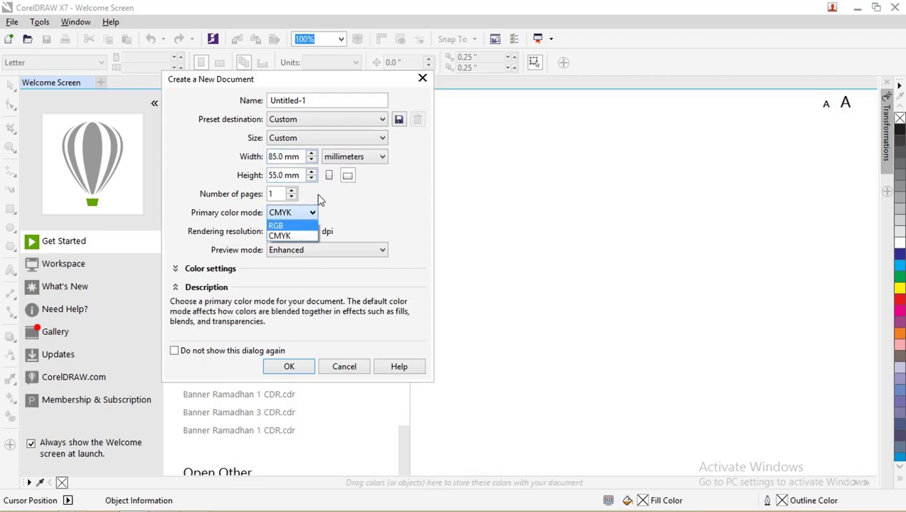
left_click(318, 199)
left_click(299, 213)
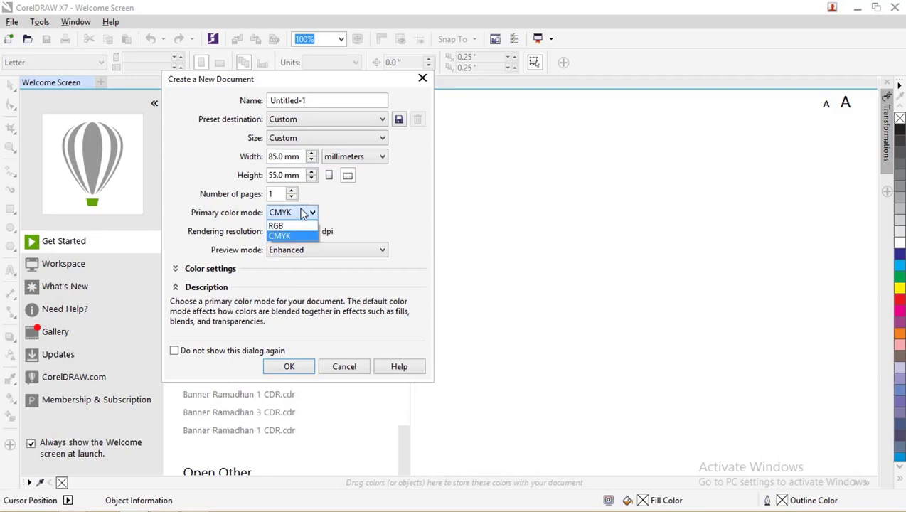
left_click(340, 192)
left_click(312, 212)
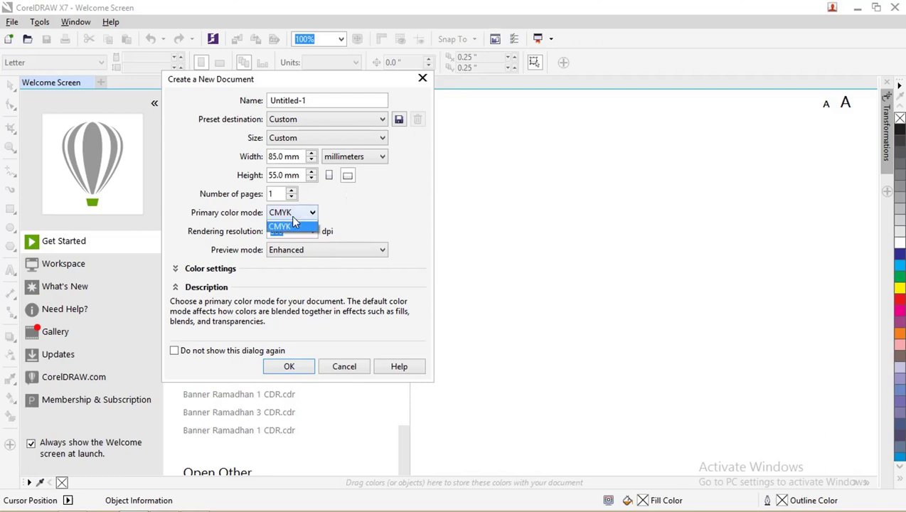
left_click(294, 227)
left_click(295, 231)
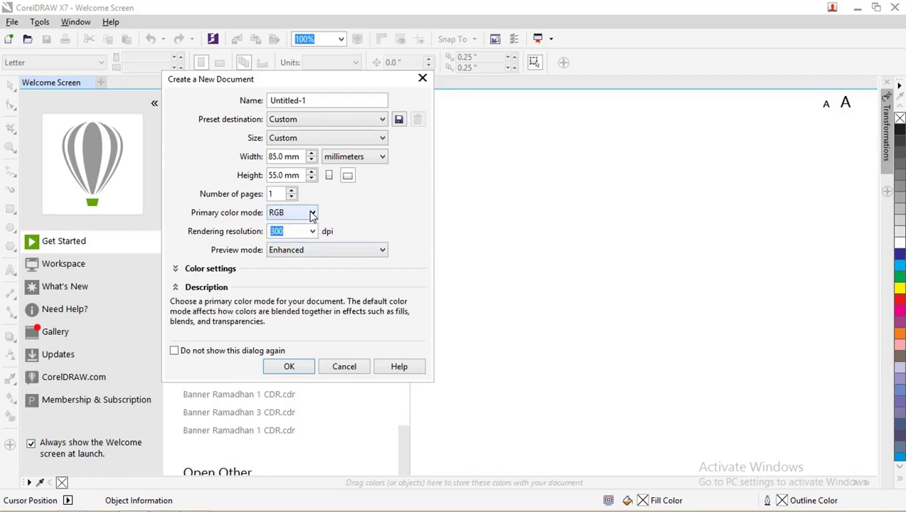
left_click(291, 367)
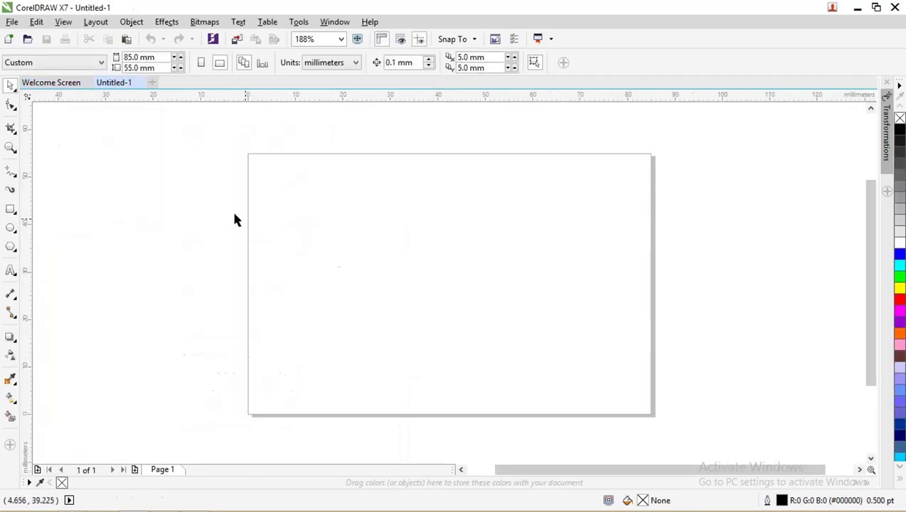
- Add a page-sized rectangle and draw a horizontal 2-point line about 97 mm long across its upper part, overshooting both sides
double_click(11, 210)
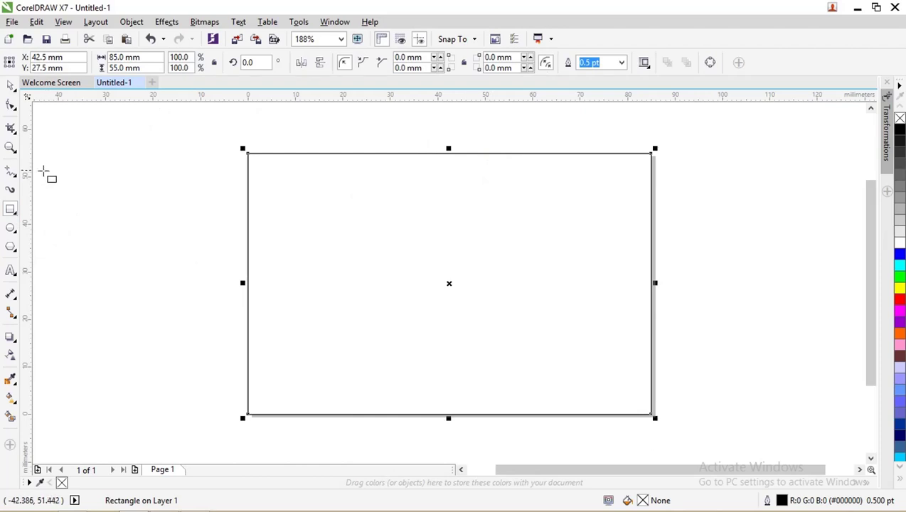
left_click(18, 180)
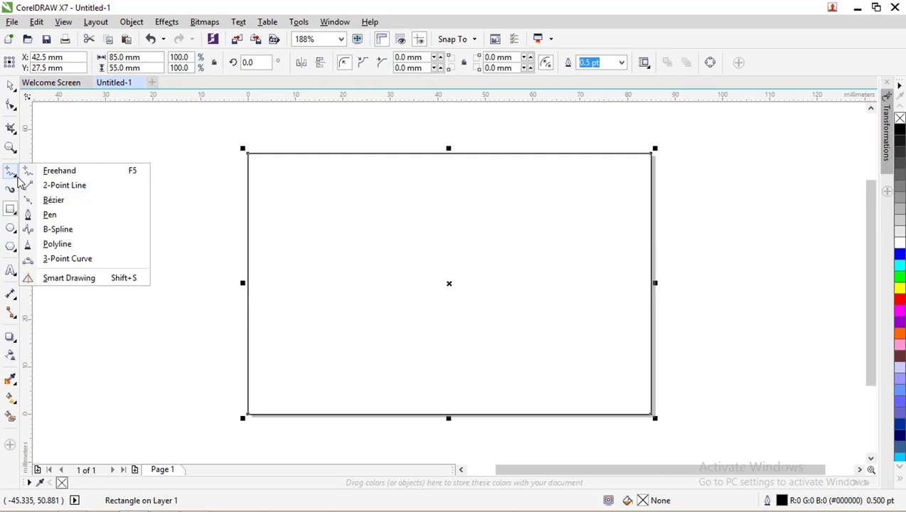
left_click(47, 186)
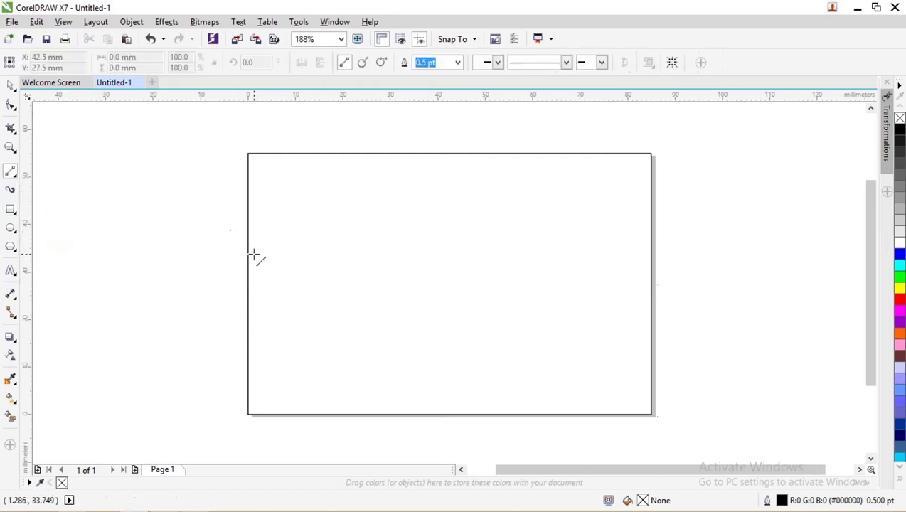
left_click_drag(234, 250, 699, 249)
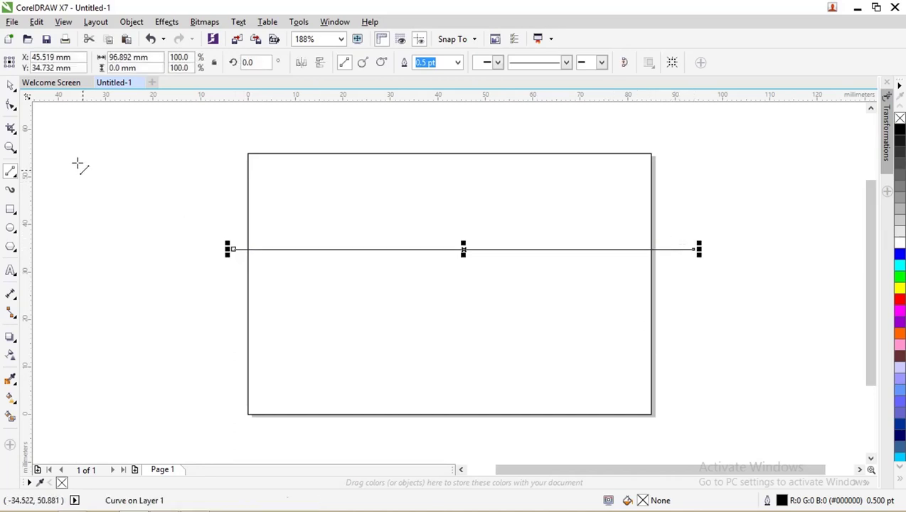
- Reverse the direction of the horizontal line and convert it to a curve
left_click(11, 105)
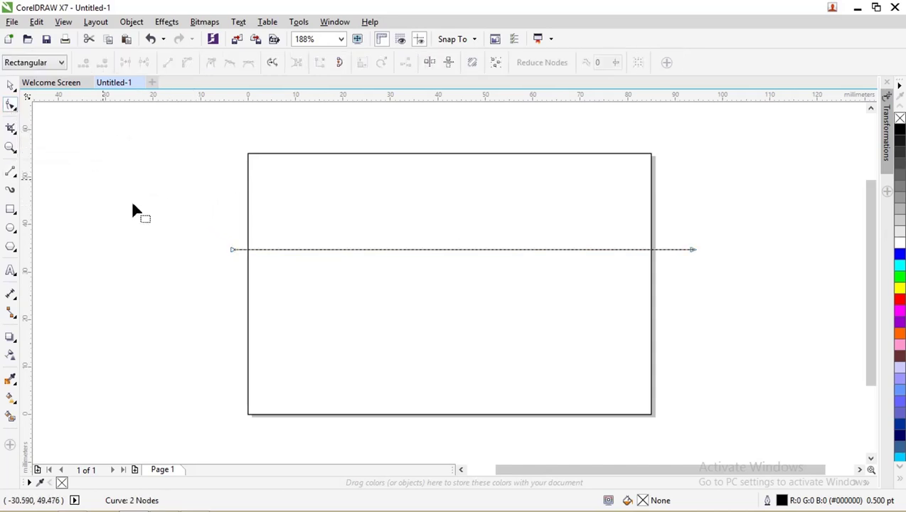
left_click(233, 250)
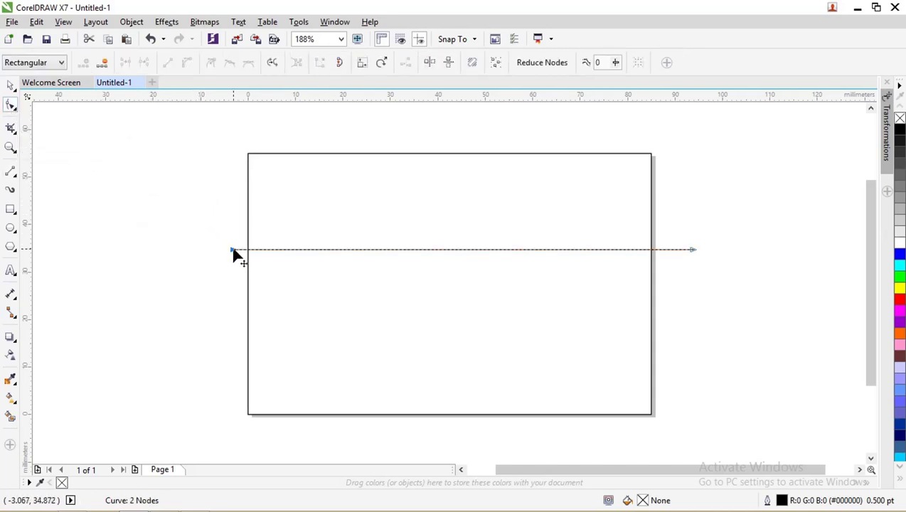
left_click(274, 63)
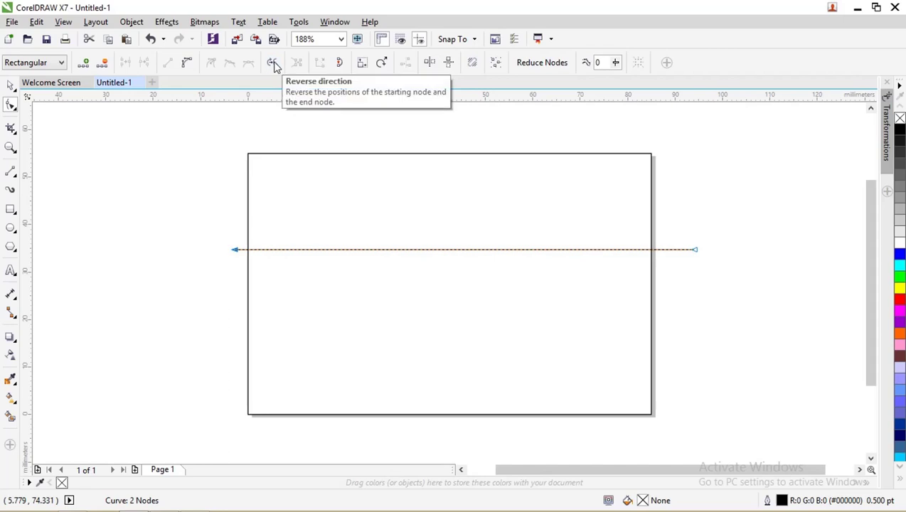
left_click(189, 66)
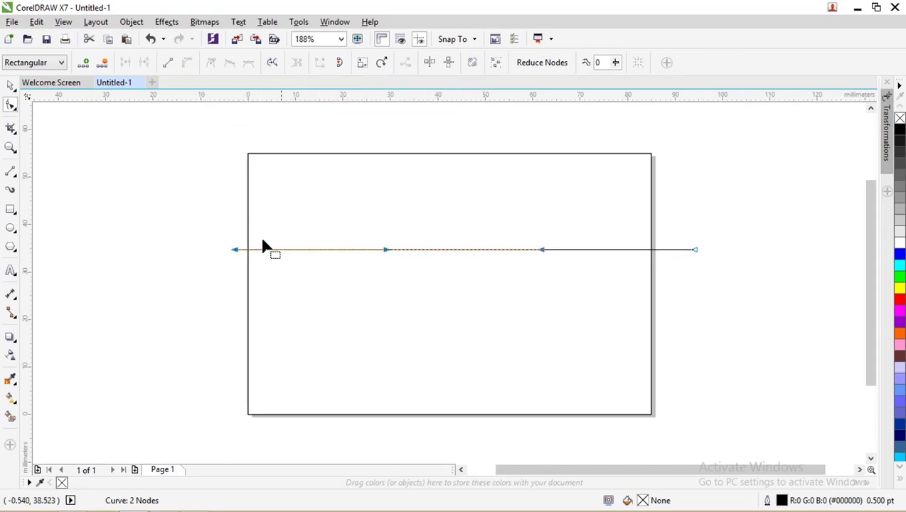
- Bend the curve into a wave dipping near the card's left side and rising toward its right, with both end nodes raised slightly
left_click_drag(385, 250, 413, 171)
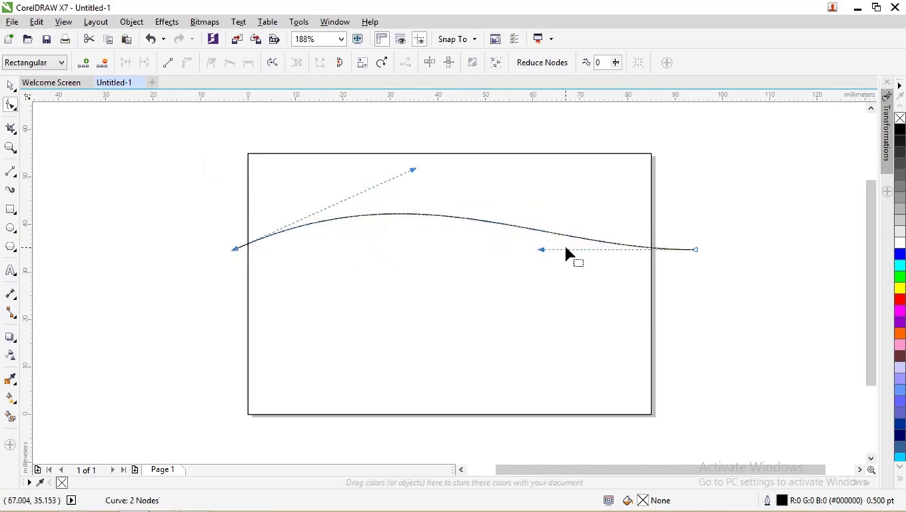
left_click_drag(542, 252, 556, 345)
left_click_drag(413, 171, 419, 330)
left_click_drag(556, 347, 509, 164)
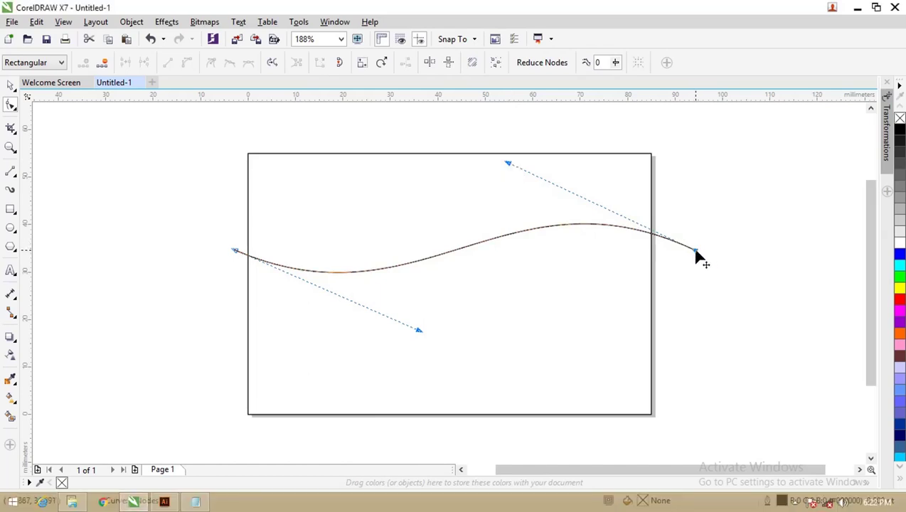
left_click_drag(696, 250, 690, 233)
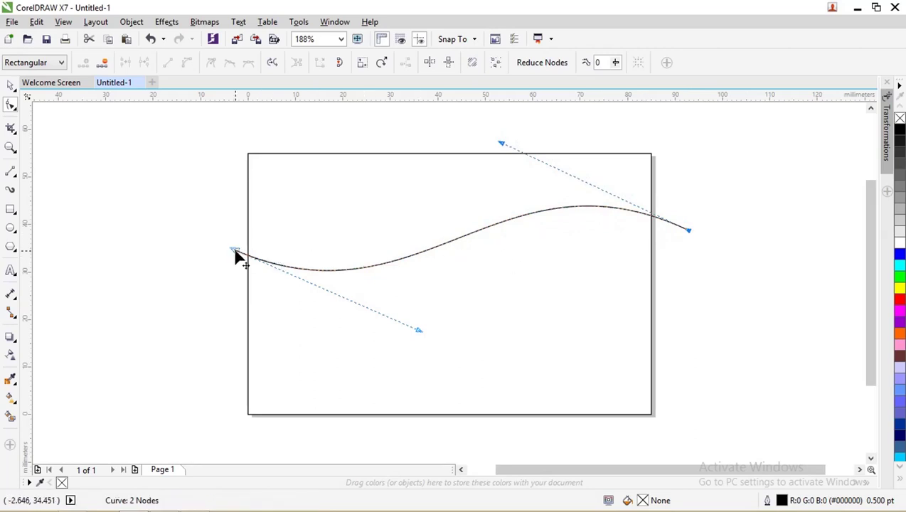
left_click_drag(236, 255, 243, 228)
left_click_drag(426, 304, 318, 357)
left_click_drag(503, 146, 501, 135)
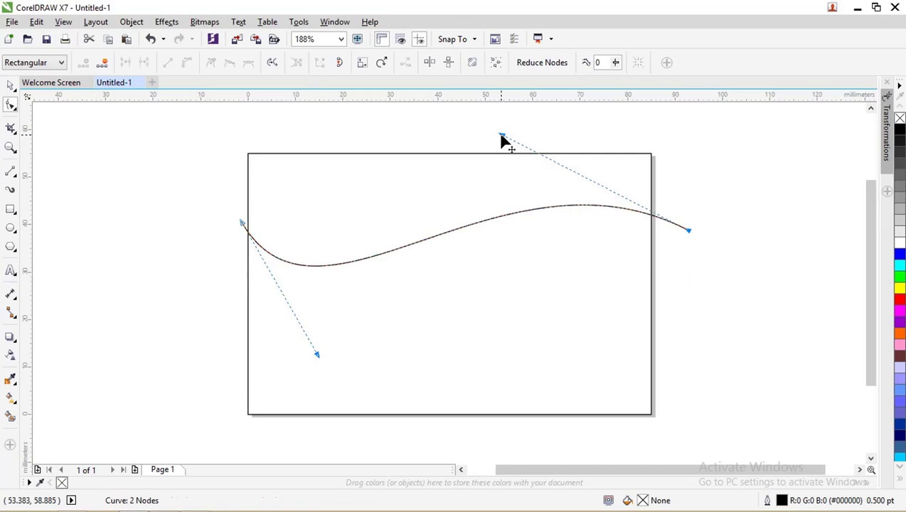
left_click(242, 224)
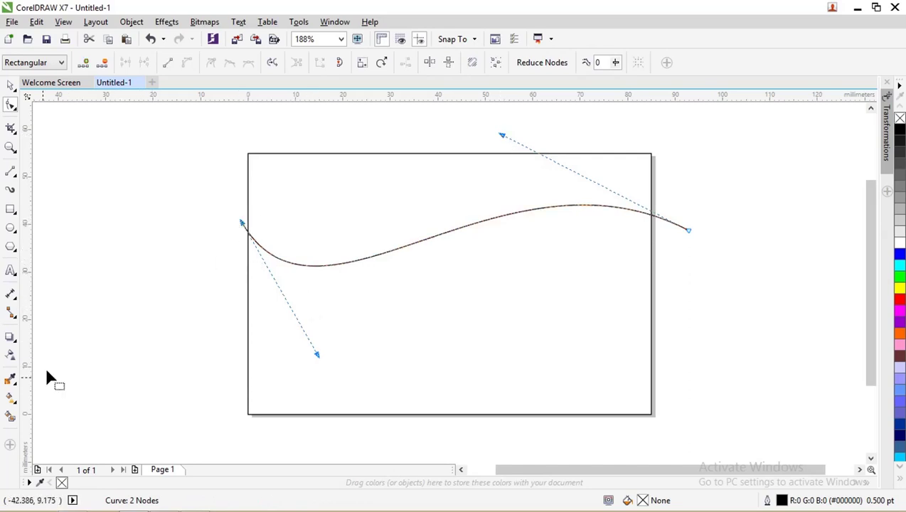
- Smart-fill the card area above the wave with grey-blue (C40 M20 Y0 K40) and a 0.5 pt outline
left_click(10, 419)
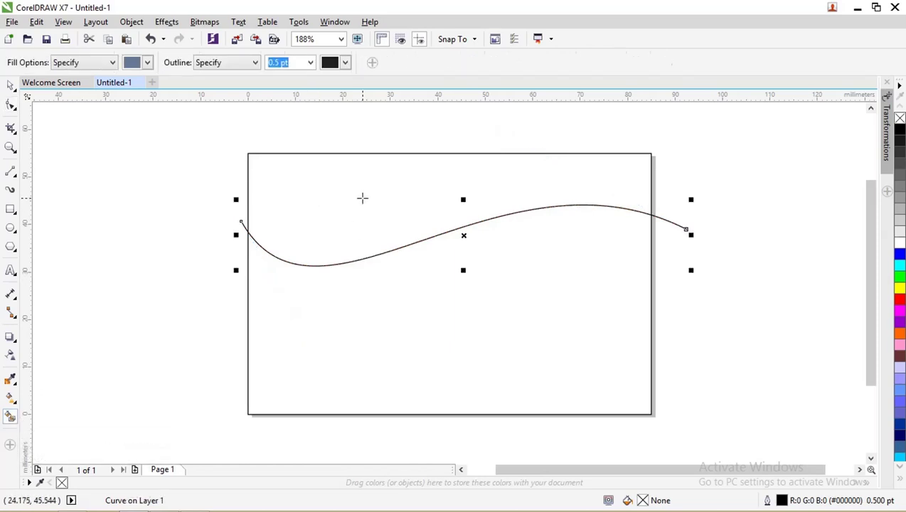
left_click(362, 198)
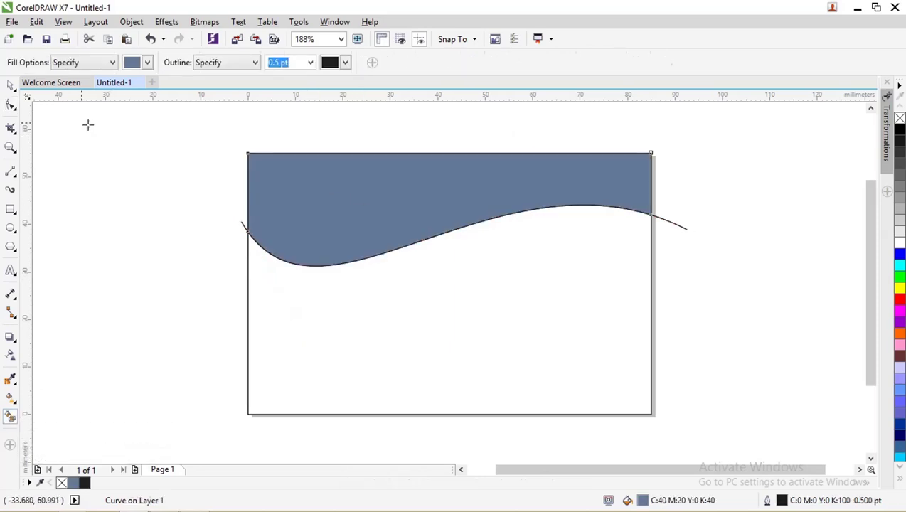
left_click(11, 86)
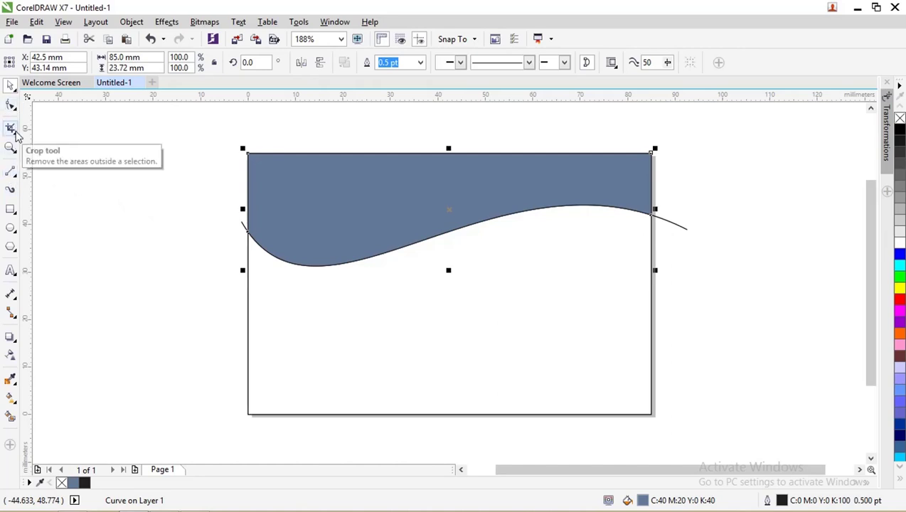
- Draw a Bézier curve about 30 × 27 mm, starting above the card's upper-left edge, sweeping down to the wave and hooking back
left_click(10, 173)
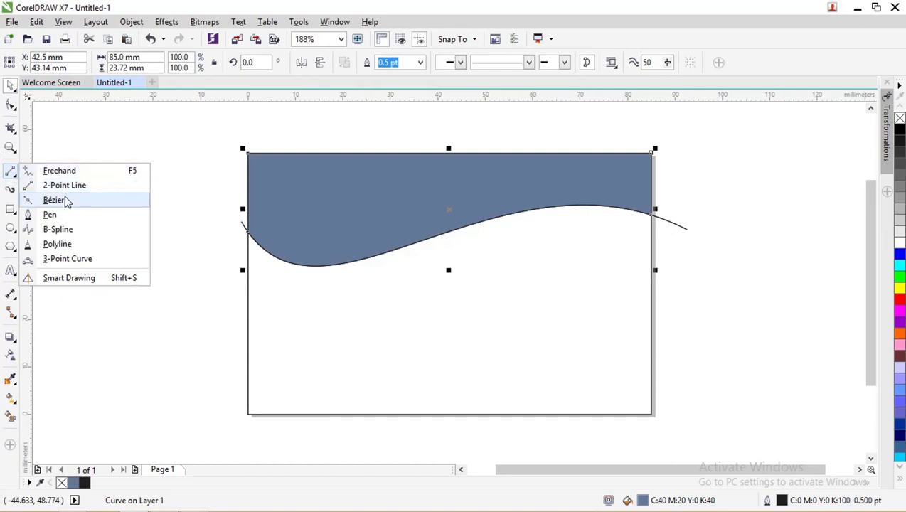
left_click(55, 200)
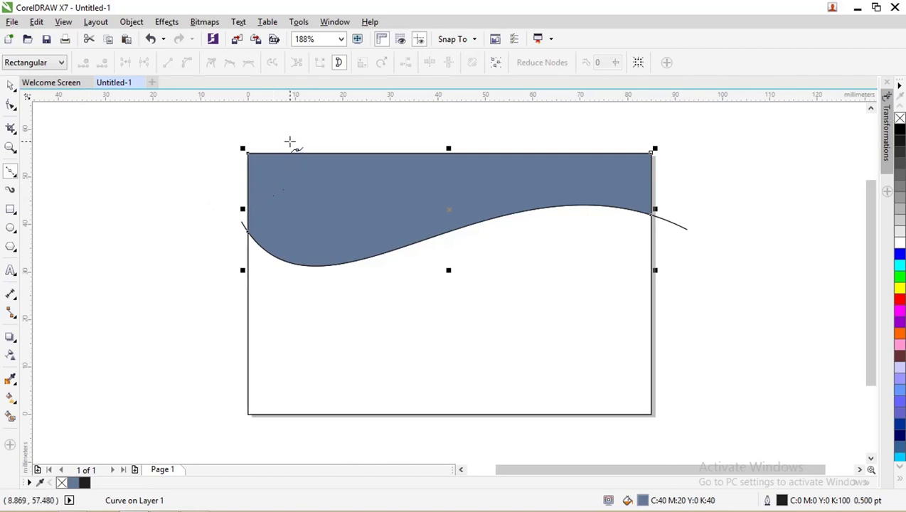
left_click(290, 142)
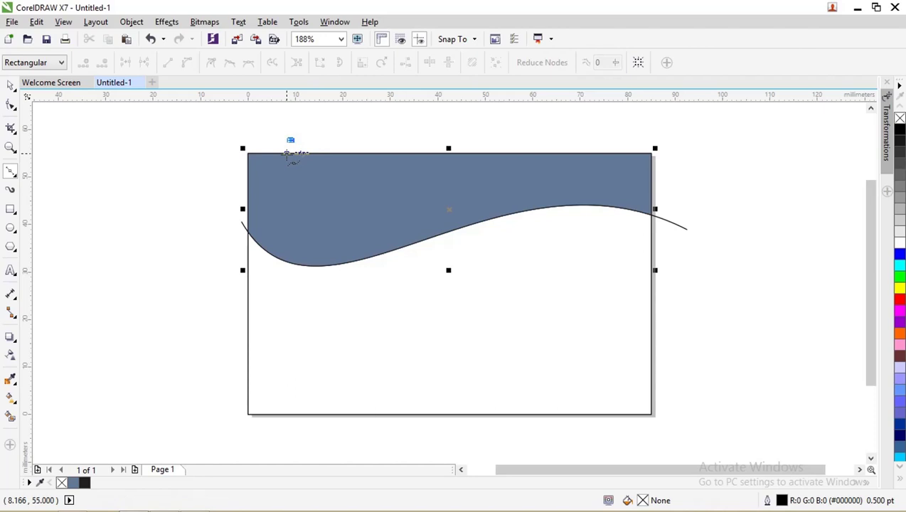
left_click(290, 150)
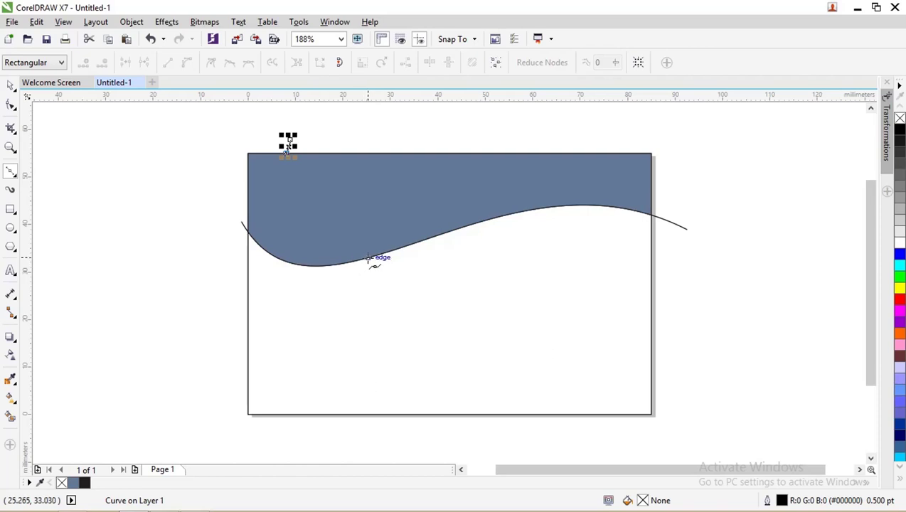
left_click(369, 259)
left_click_drag(369, 259, 479, 254)
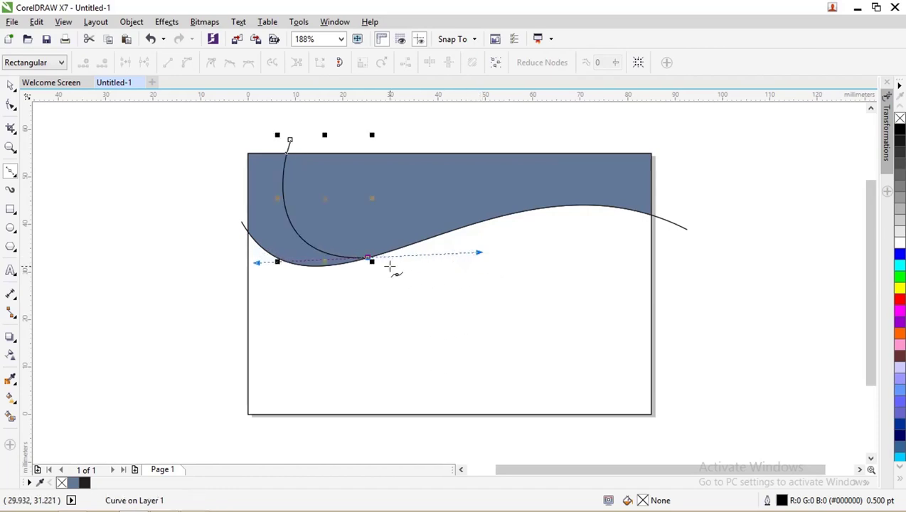
left_click(390, 266)
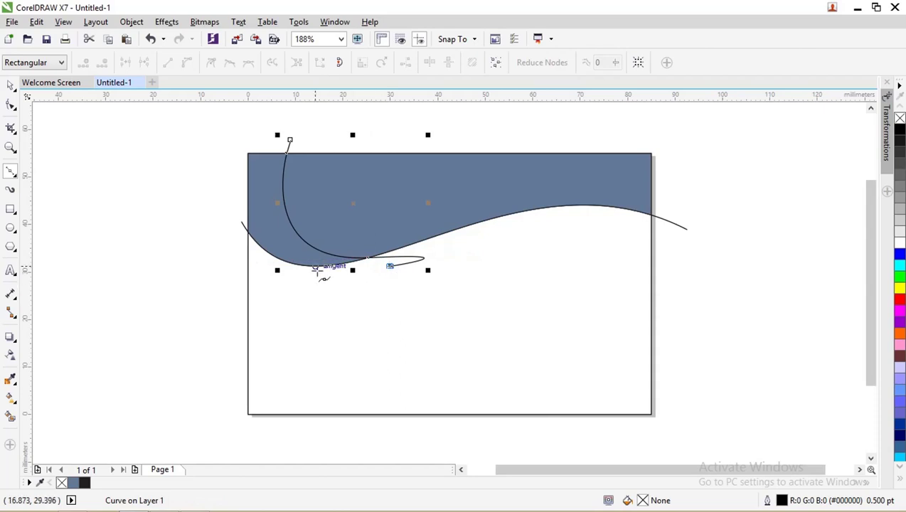
left_click(9, 86)
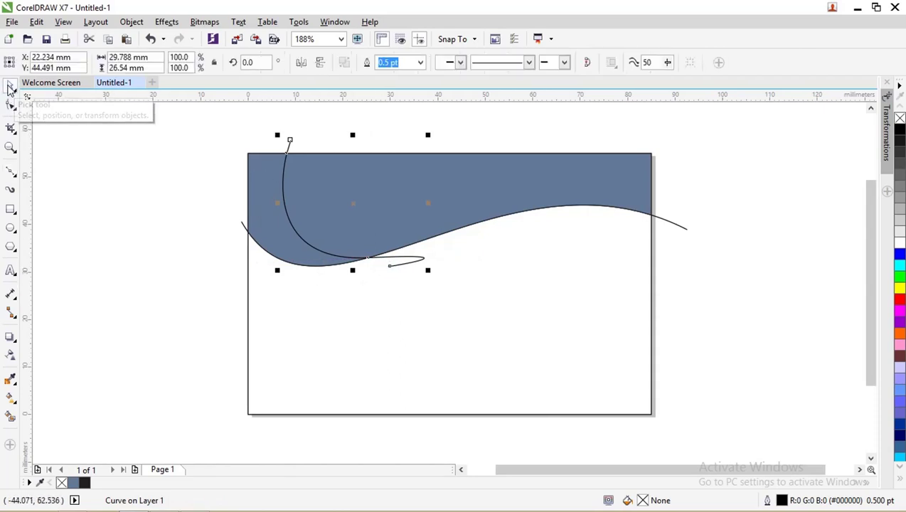
left_click(306, 148)
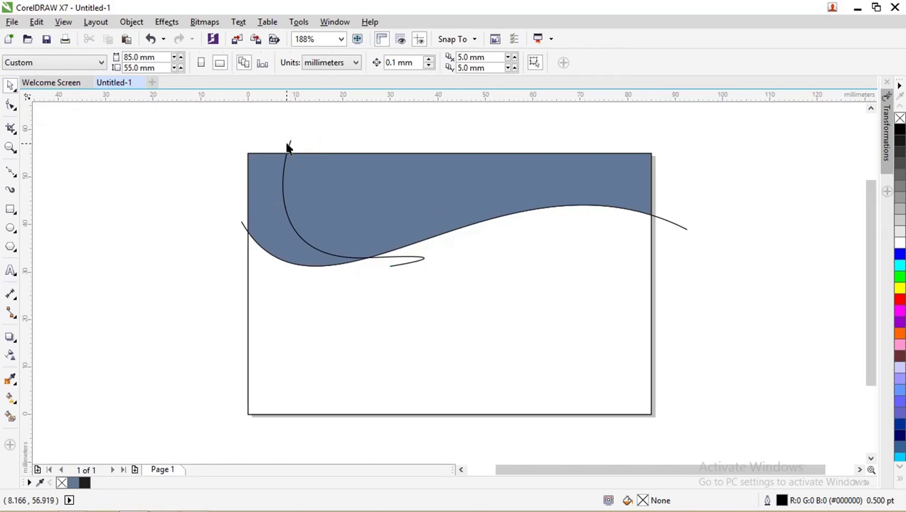
- Apply the preset Artistic Media stroke with a thick start tapering to a thin tail to the hooked Bézier curve
key("F10")
left_click(290, 146)
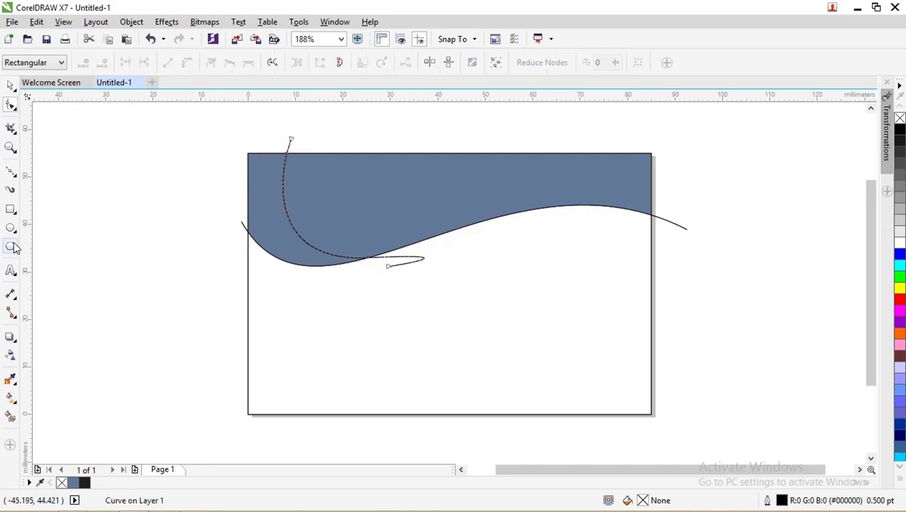
left_click(9, 192)
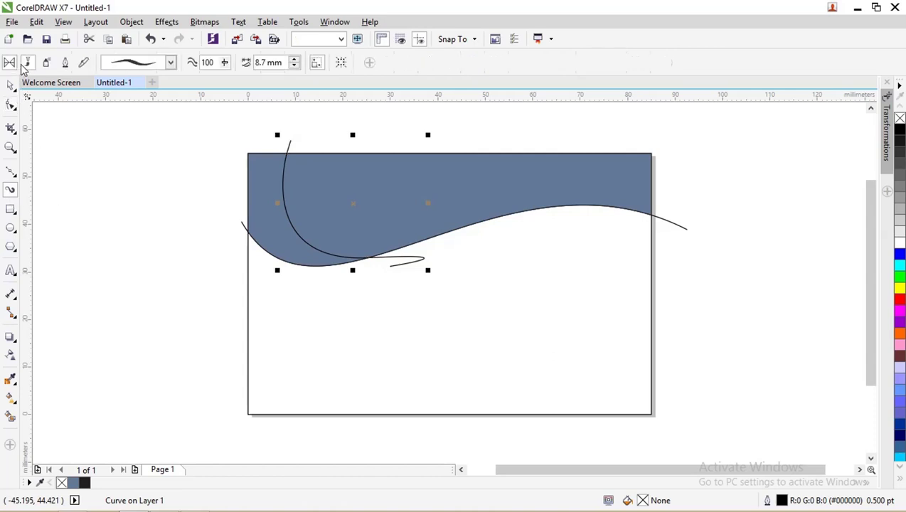
left_click(26, 63)
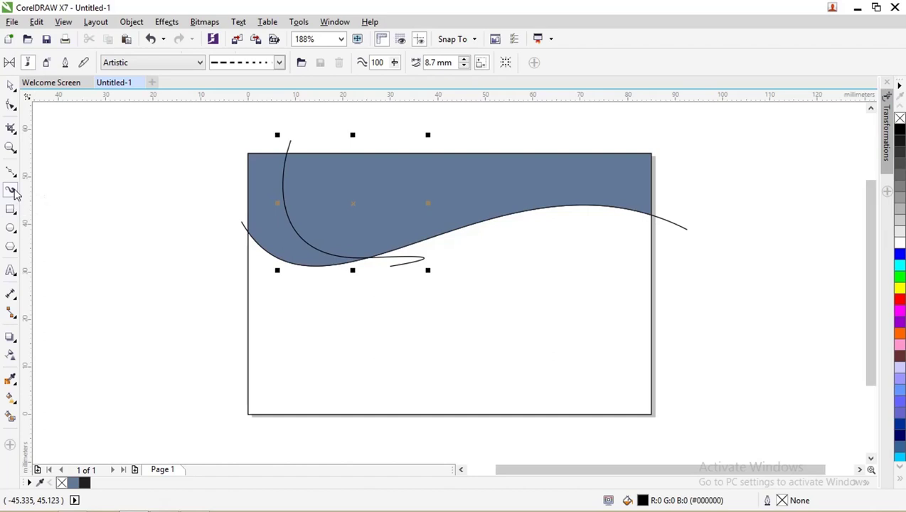
left_click(9, 64)
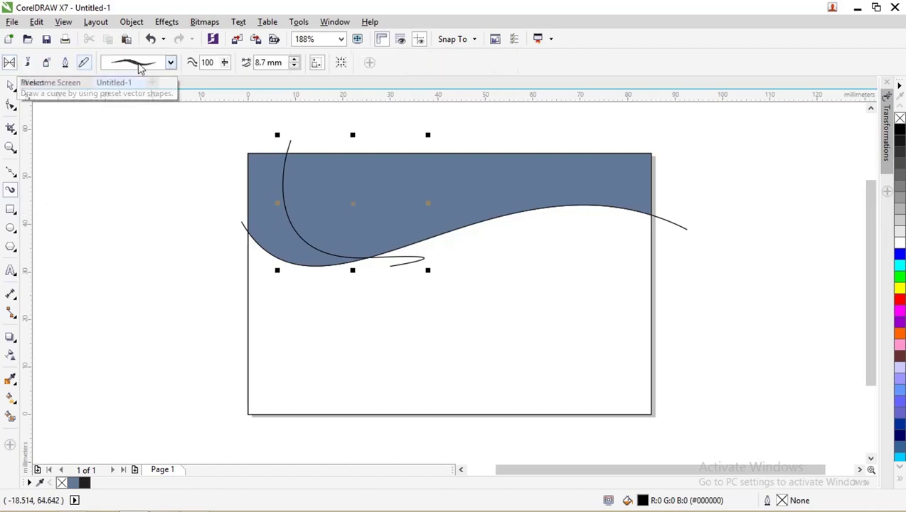
left_click(170, 63)
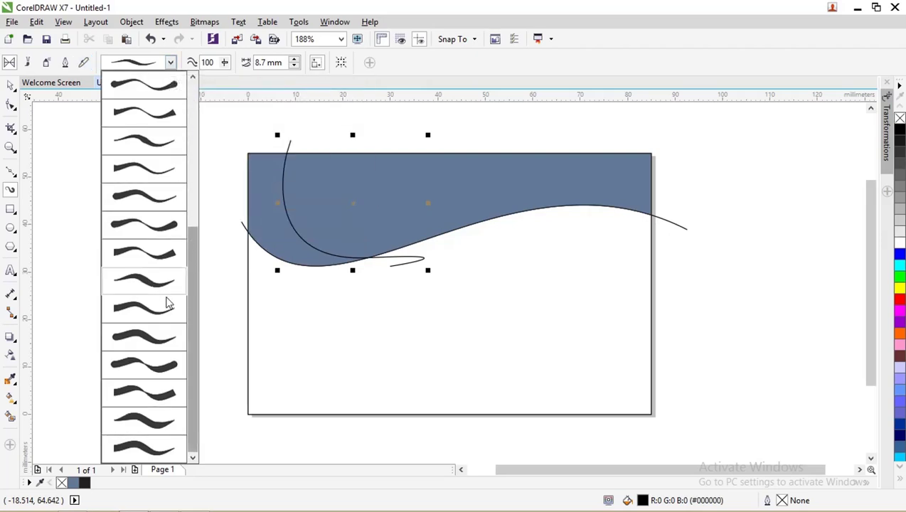
mouse_move(158, 315)
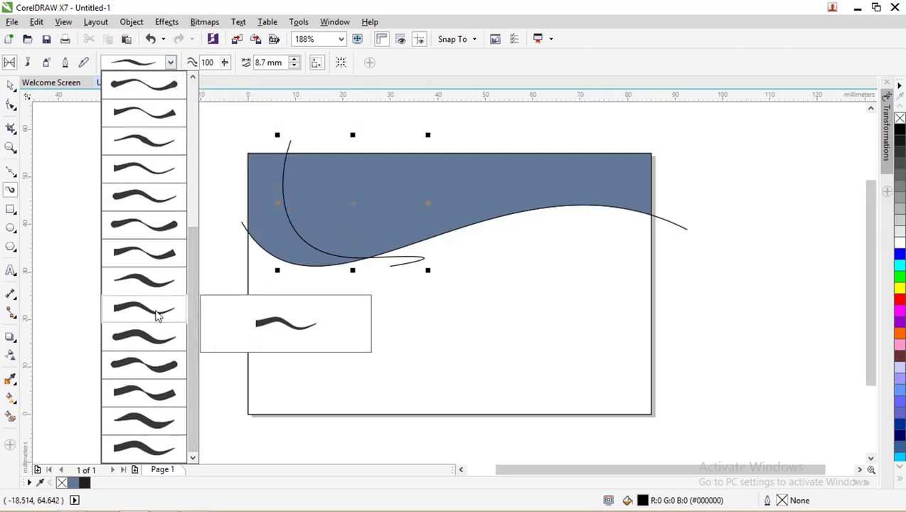
left_click(158, 315)
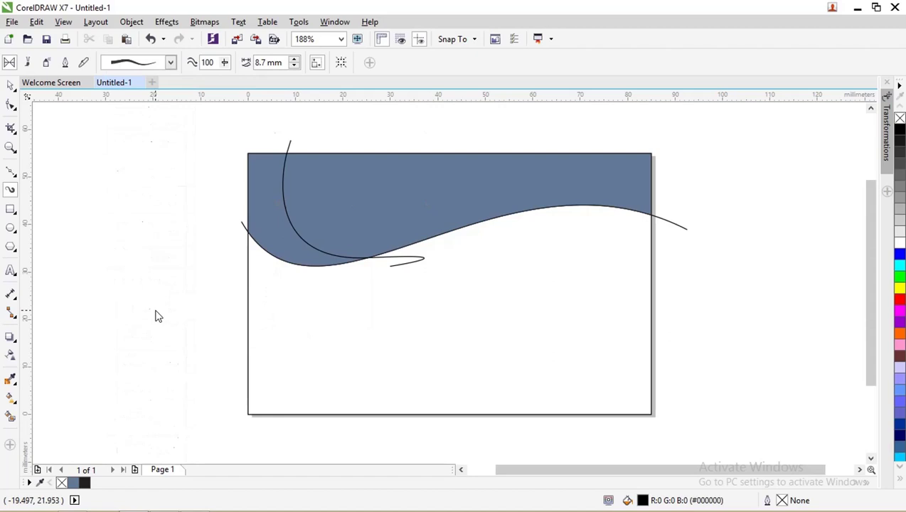
left_click(291, 145)
left_click(170, 62)
mouse_move(165, 245)
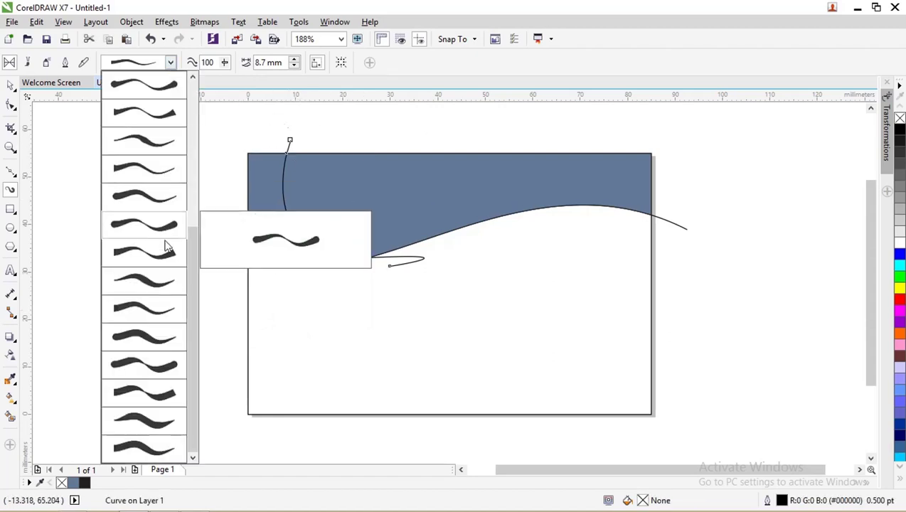
left_click(166, 307)
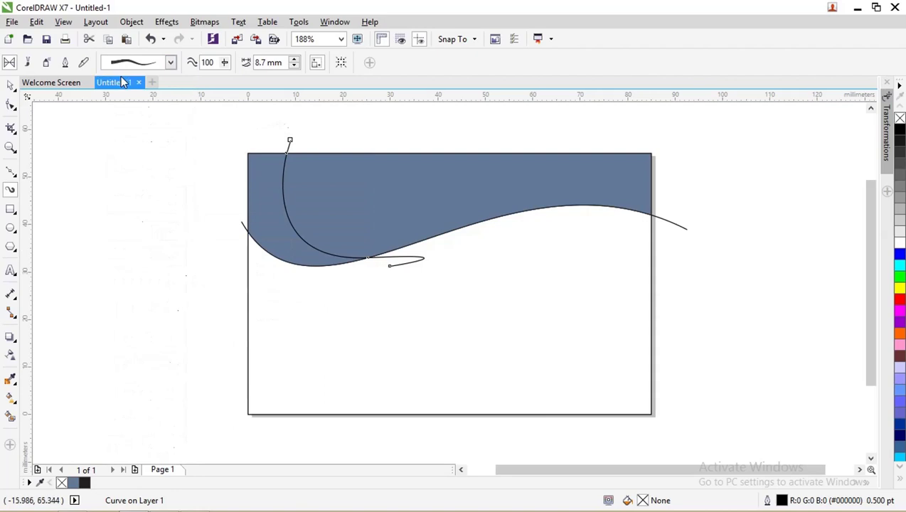
- Set the tapered stroke's width to 1.262 mm
left_click(294, 64)
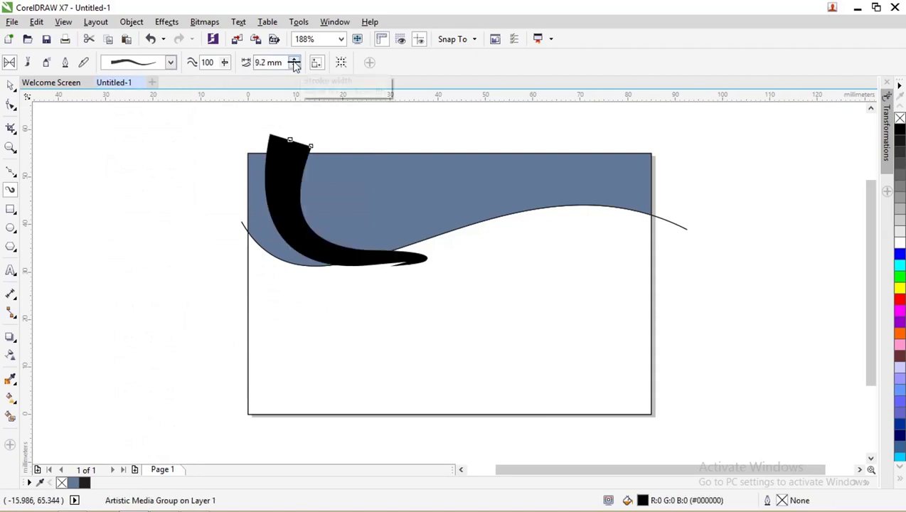
left_click(294, 66)
left_click(294, 65)
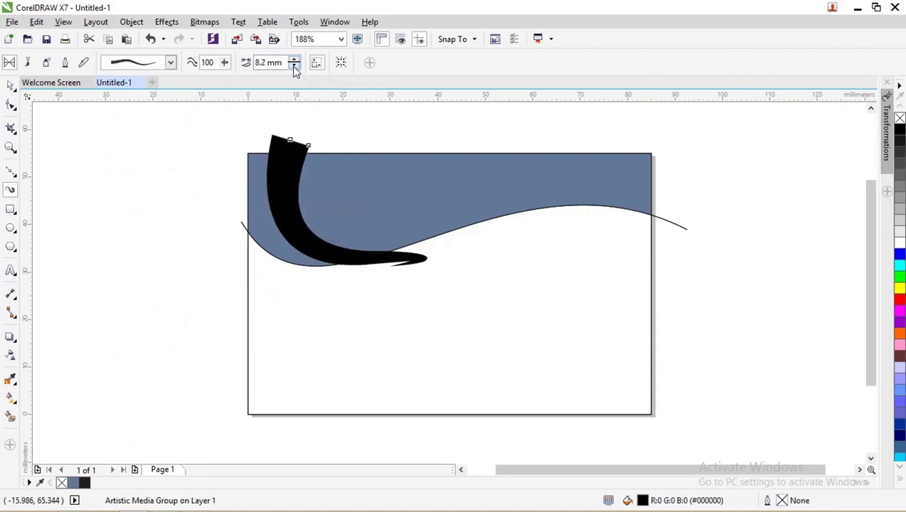
left_click(294, 65)
left_click(293, 65)
left_click(293, 66)
left_click(294, 66)
left_click(294, 65)
left_click(293, 66)
left_click(294, 66)
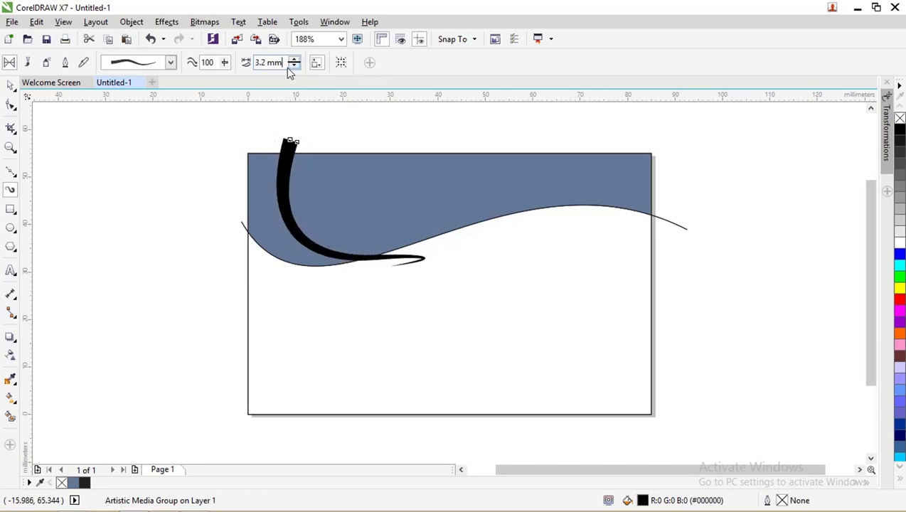
left_click(294, 66)
left_click(293, 66)
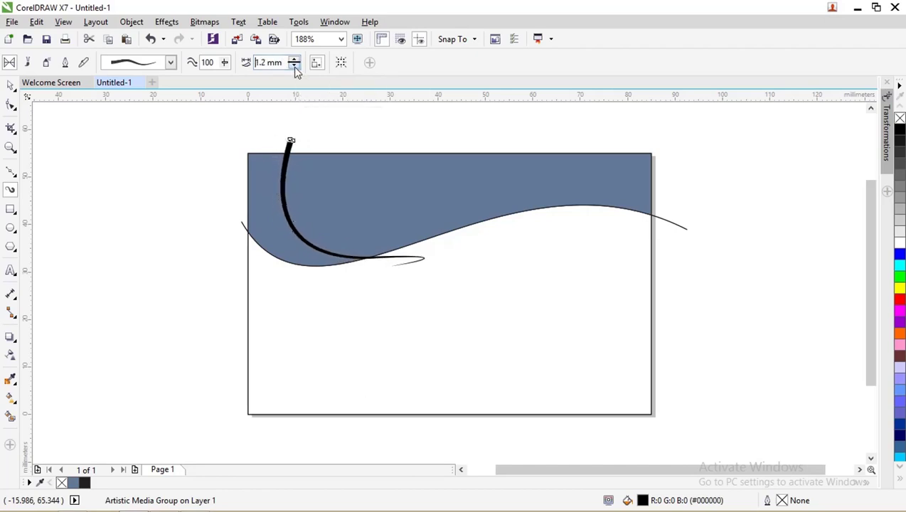
left_click(294, 65)
left_click(293, 65)
left_click(294, 66)
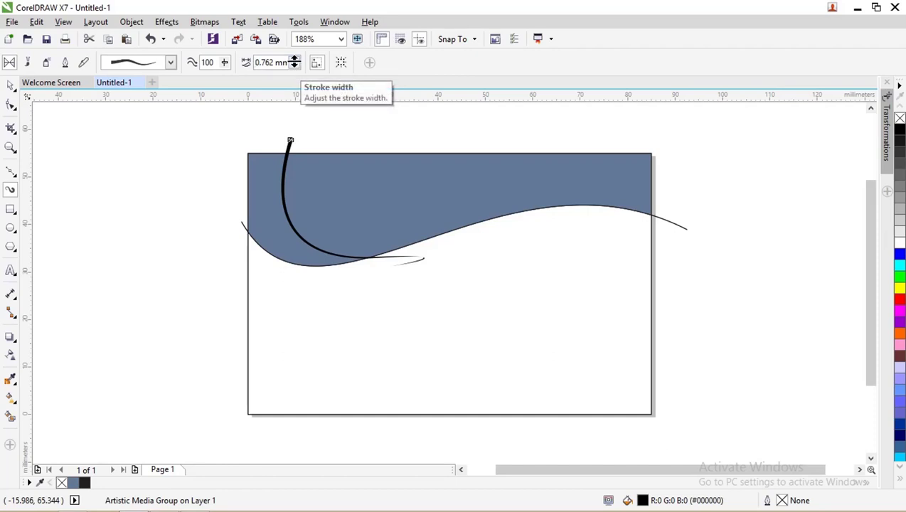
left_click(294, 59)
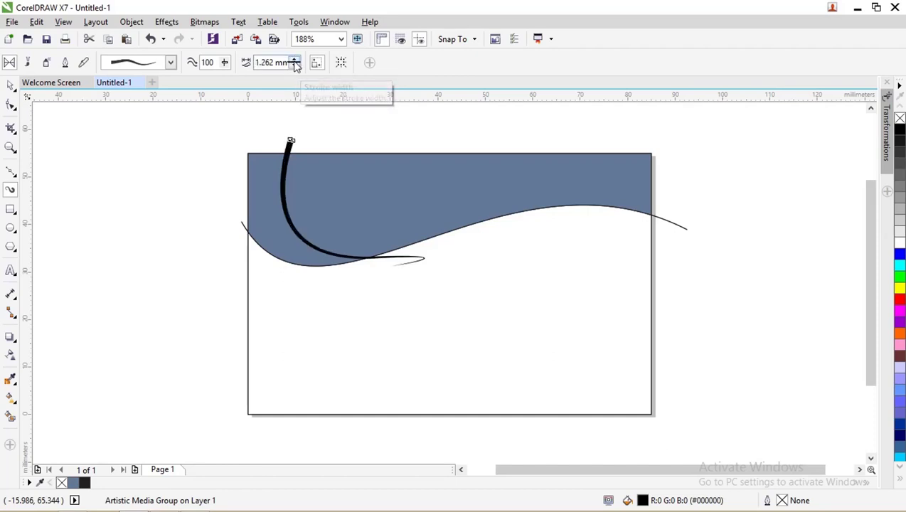
- Place a copy of the stroke's control curve about 7.6 mm to its left and give it a black outline
left_click(11, 85)
left_click(105, 162)
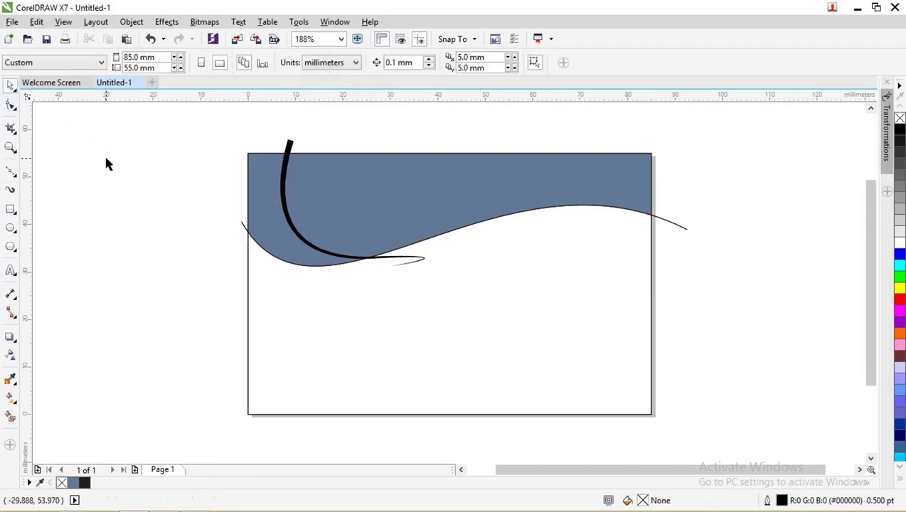
left_click(288, 145)
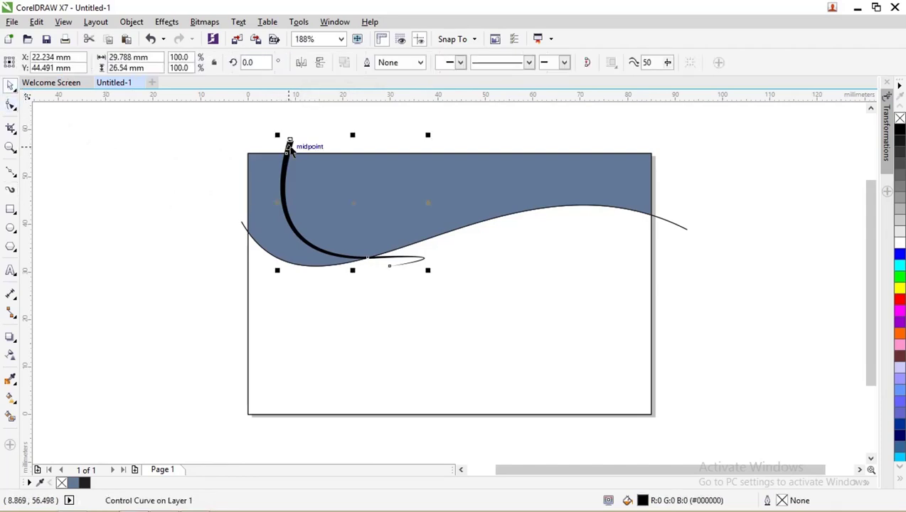
left_click_drag(289, 144, 253, 155)
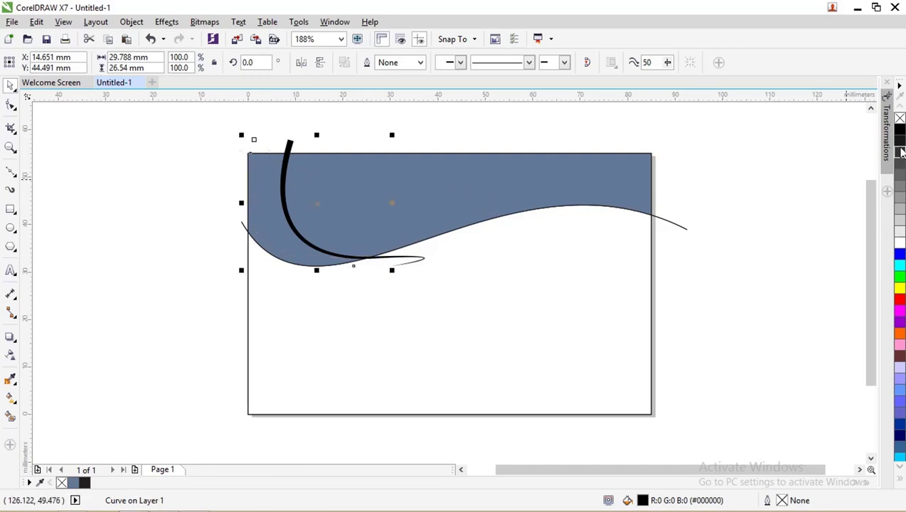
right_click(900, 130)
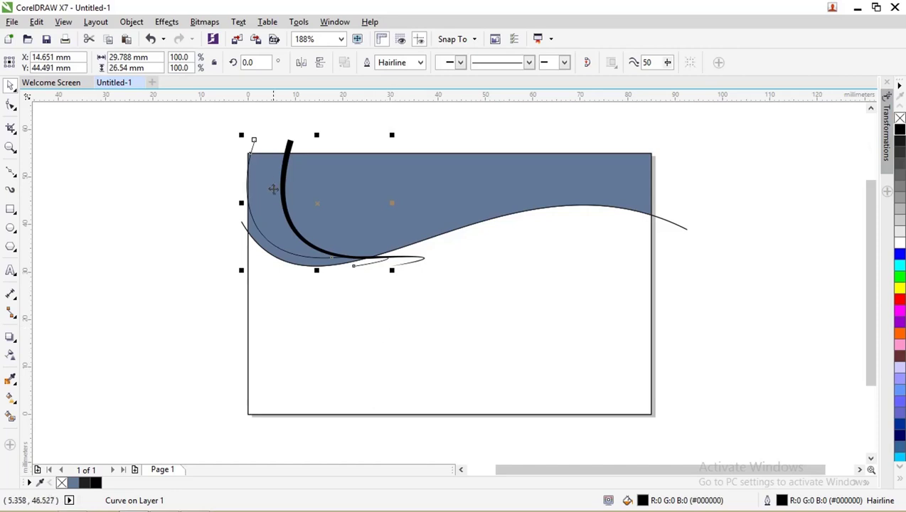
- Reshape the copied curve to follow the card's left edge and the wave's dip, with its upper end outside the card
scroll(211, 146, "up", 4)
scroll(390, 177, "down", 2)
scroll(388, 177, "down", 2)
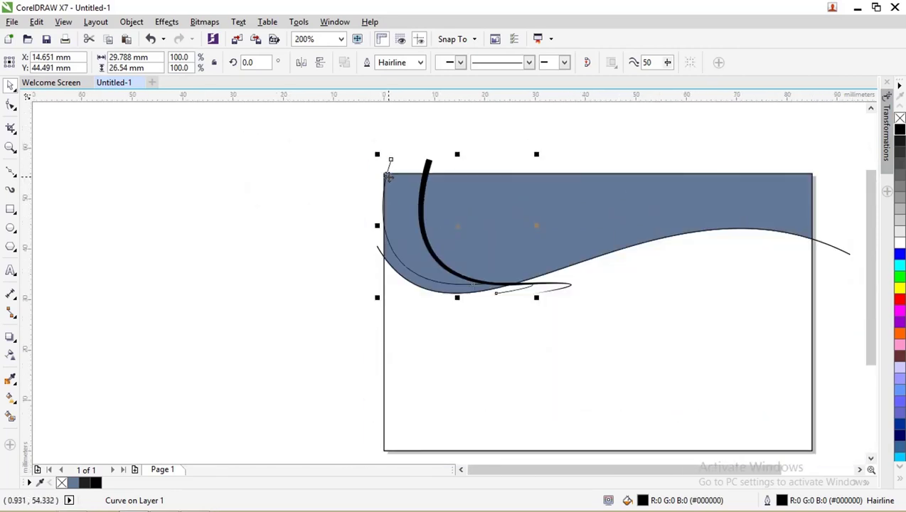
left_click(11, 105)
left_click(495, 295)
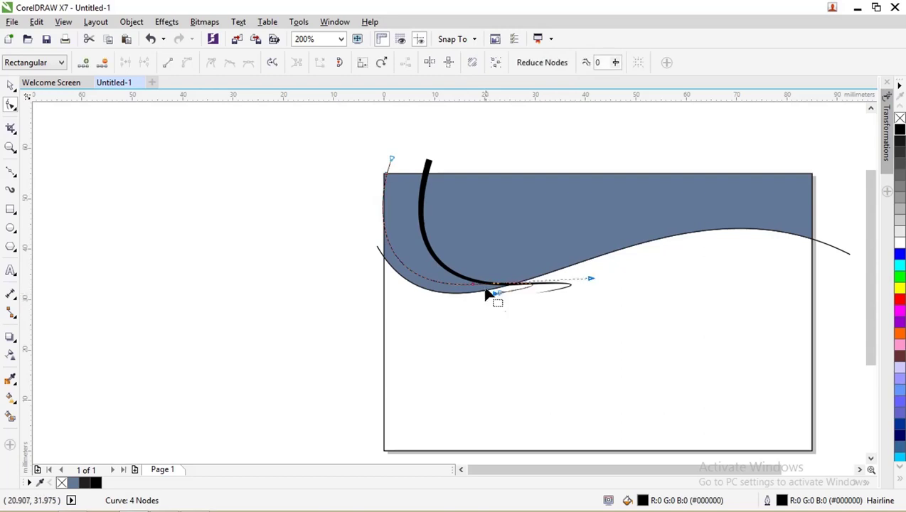
mouse_move(474, 292)
left_mouse_down()
mouse_move(453, 297)
mouse_move(466, 297)
left_mouse_up()
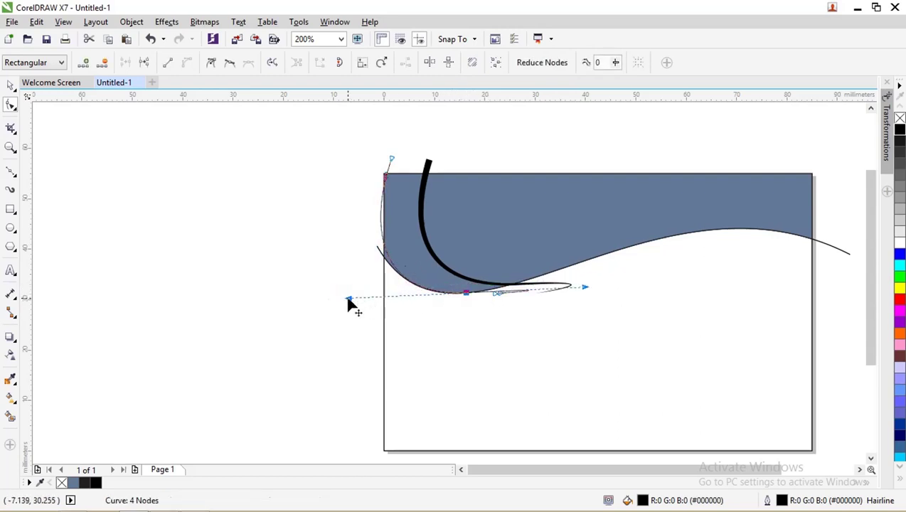
left_click_drag(348, 299, 384, 293)
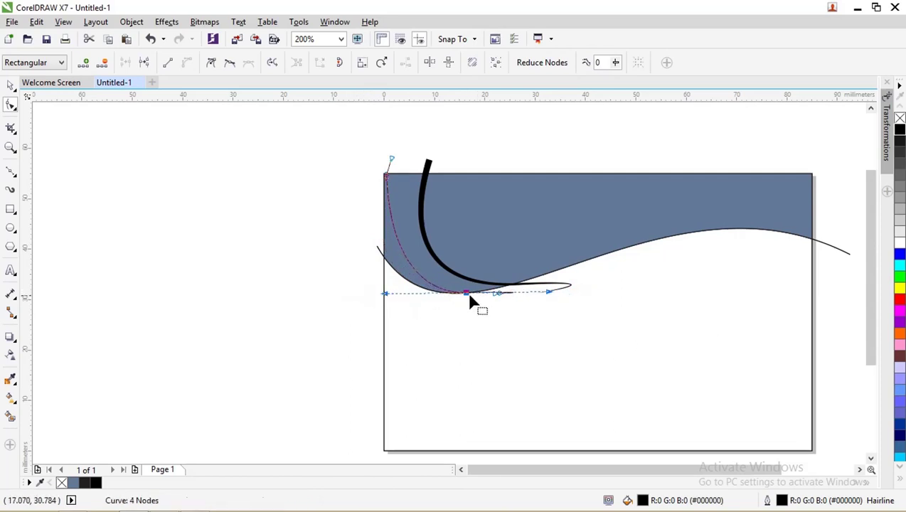
left_click_drag(466, 298, 450, 298)
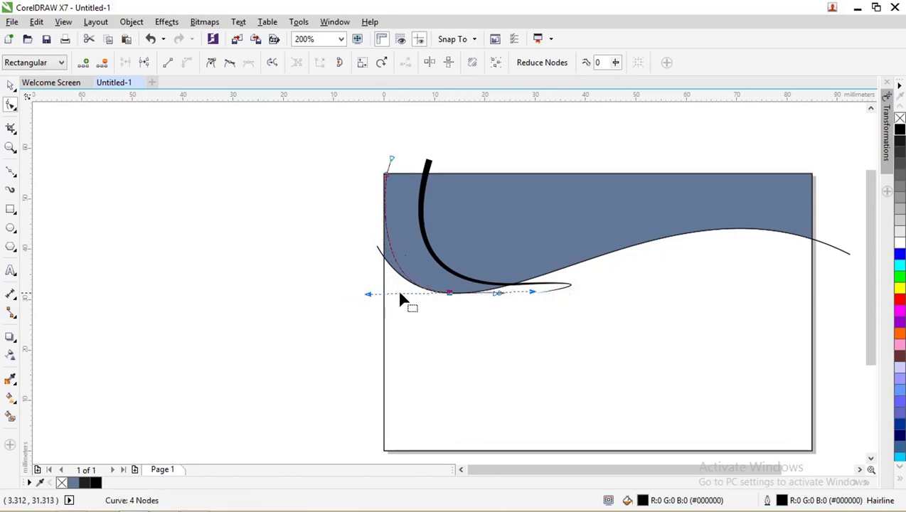
left_click_drag(372, 294, 396, 293)
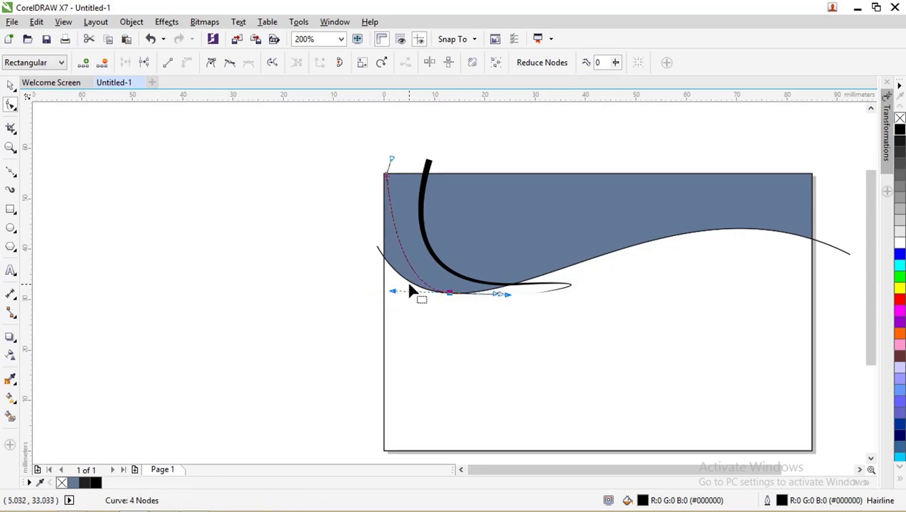
left_click_drag(388, 179, 384, 207)
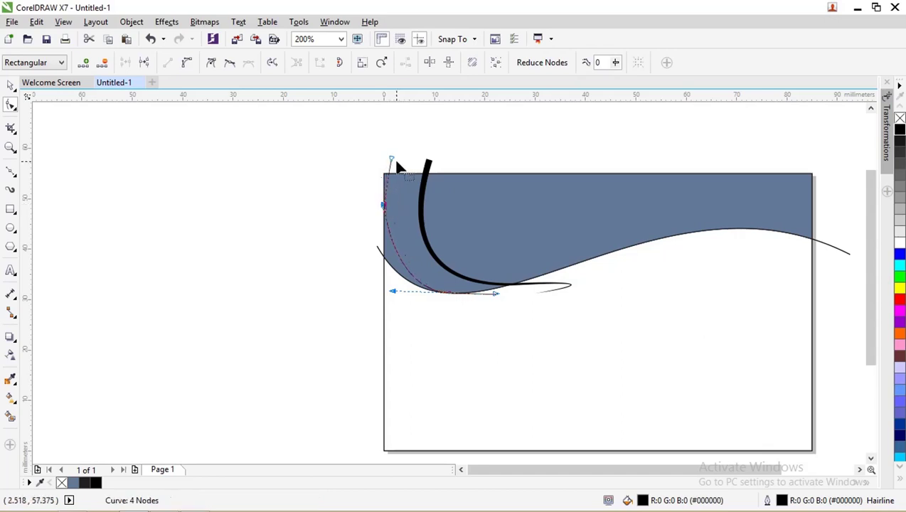
left_click_drag(391, 159, 364, 159)
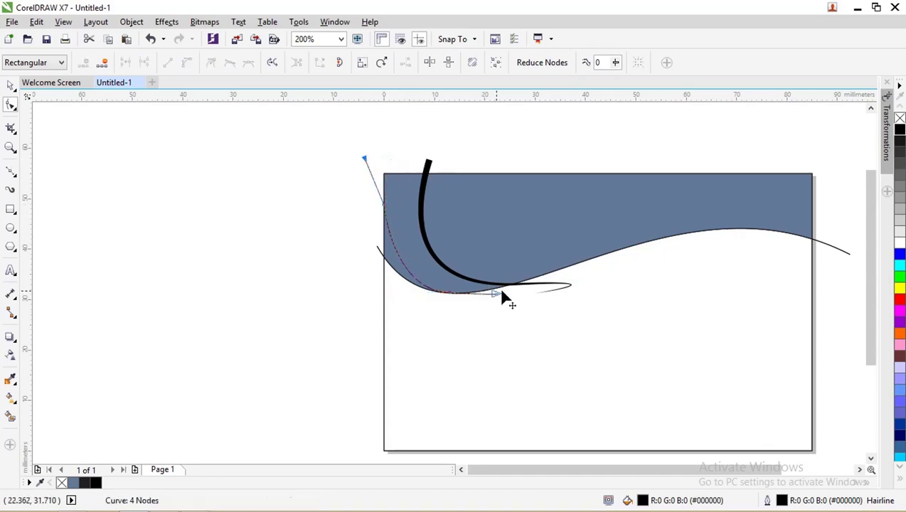
- Move the original stroke's lower node about 5 mm to the right along the wave's edge
left_click(538, 288)
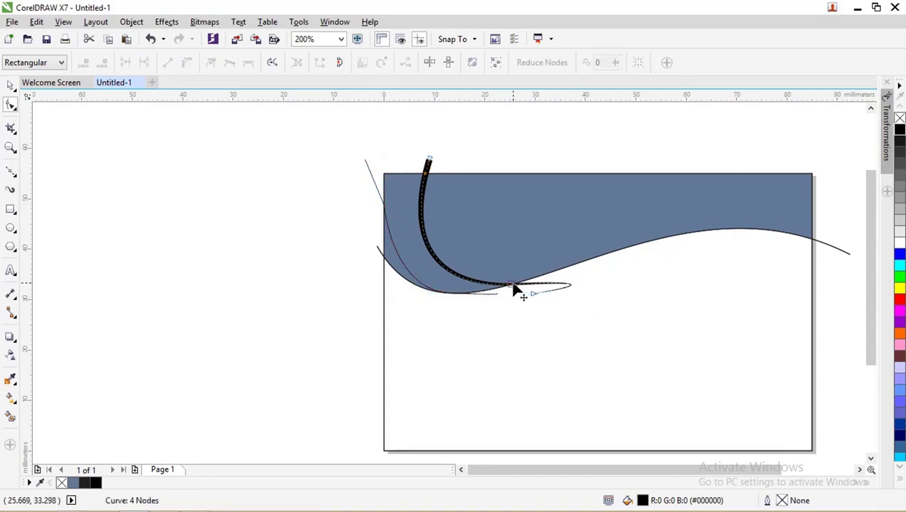
left_click_drag(515, 289, 544, 283)
key("space")
left_click(451, 147)
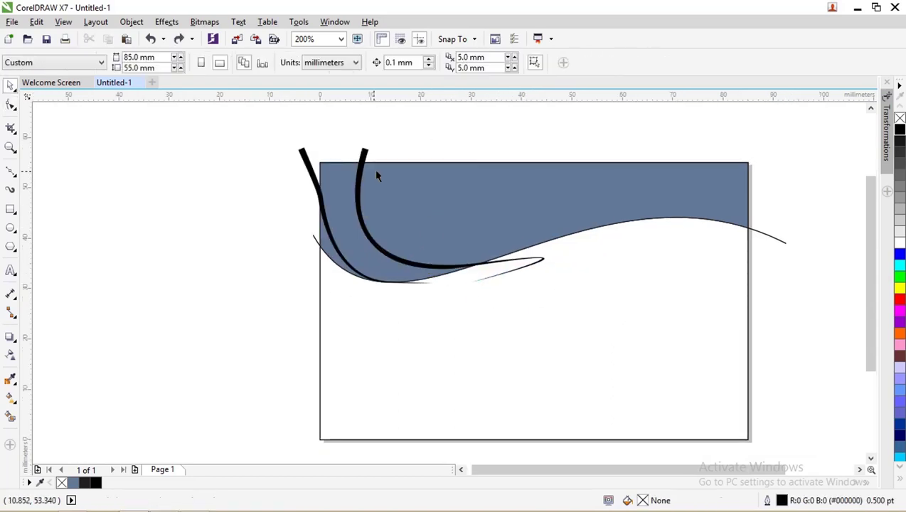
- Delete the hooked end node of the inner stroke and extend its remaining tail slightly past the wave's edge
left_click(361, 150)
scroll(398, 213, "up", 2)
scroll(398, 213, "down", 2)
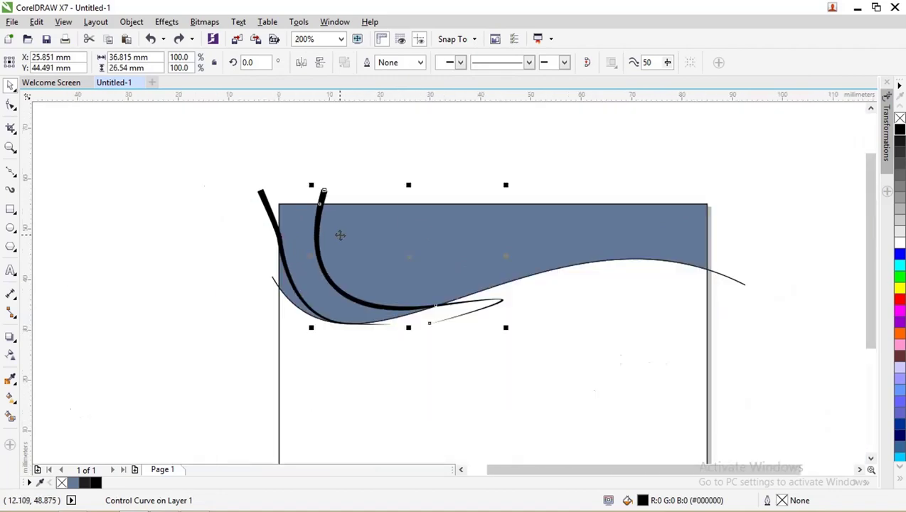
double_click(430, 324)
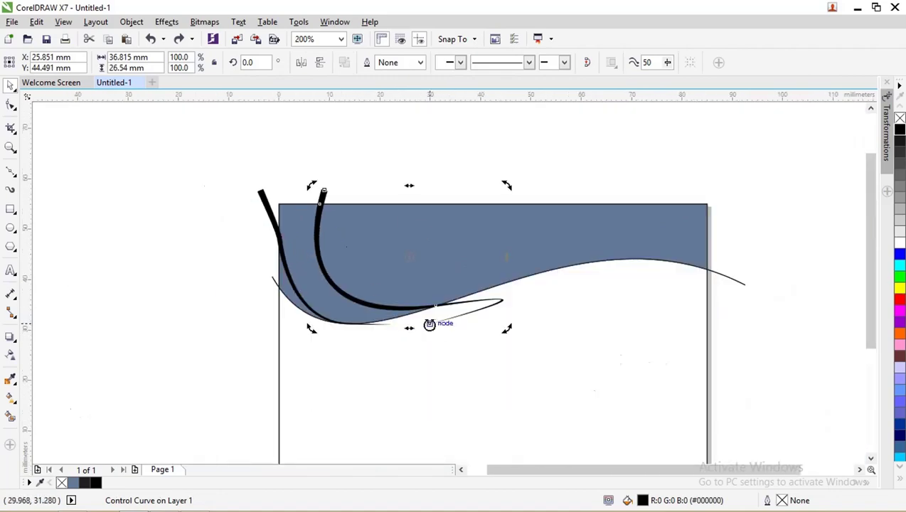
left_click(428, 324)
key("Delete")
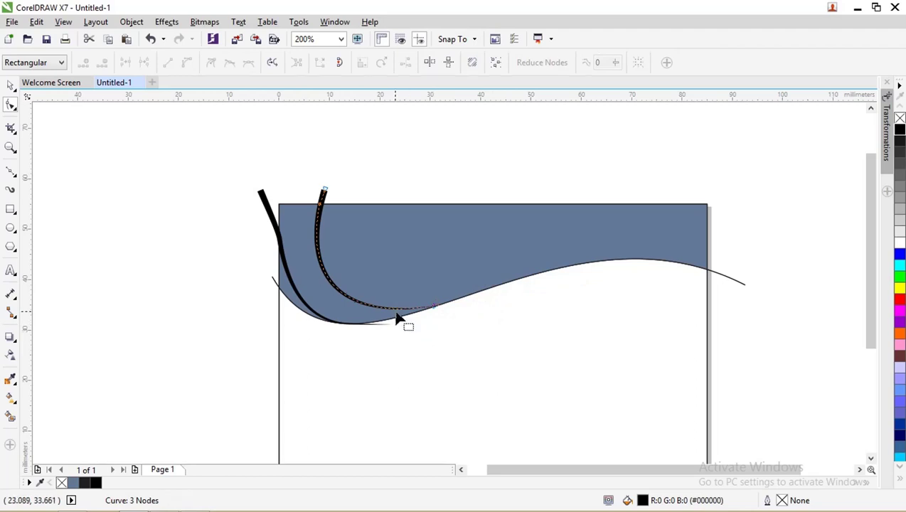
scroll(398, 318, "up", 2)
left_click_drag(554, 288, 577, 284)
- Add a node to the outer stroke at the wave's dip and delete its end node to trim the overshooting tail
left_click(247, 354)
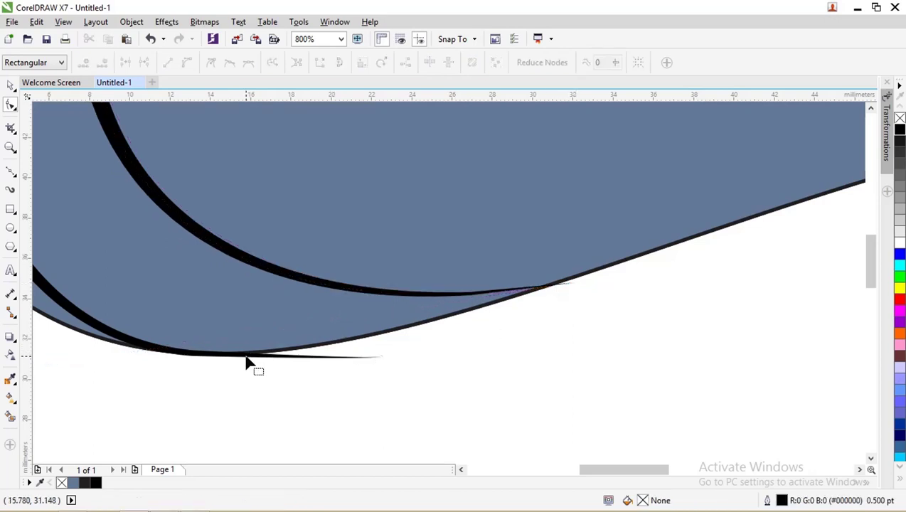
left_click(193, 354)
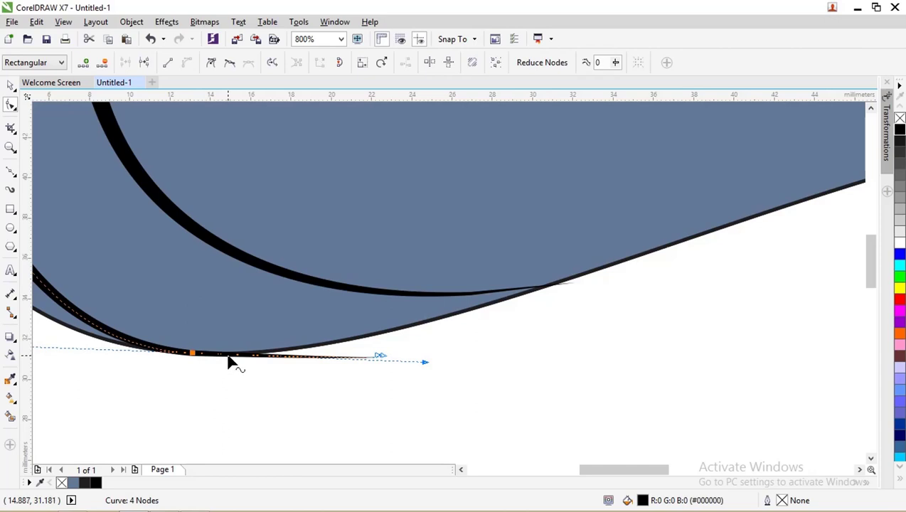
double_click(228, 359)
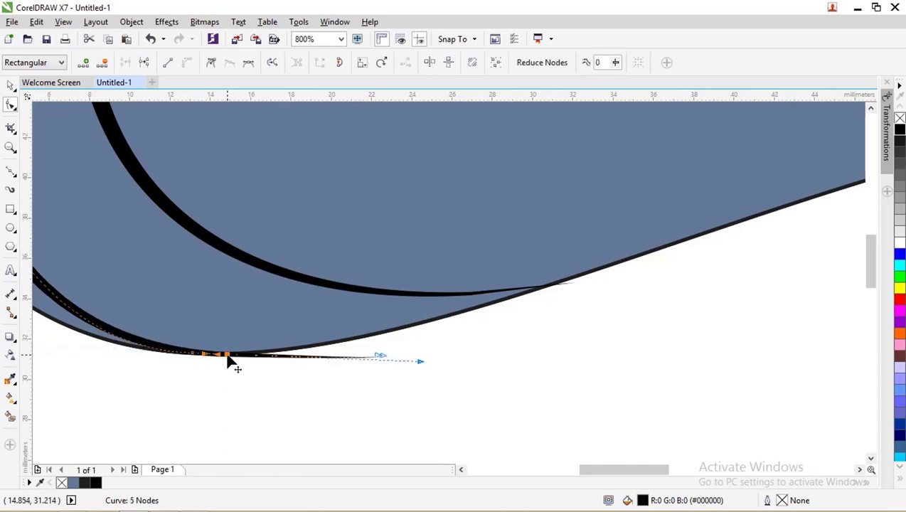
double_click(381, 356)
scroll(301, 334, "down", 2)
scroll(301, 334, "down", 2)
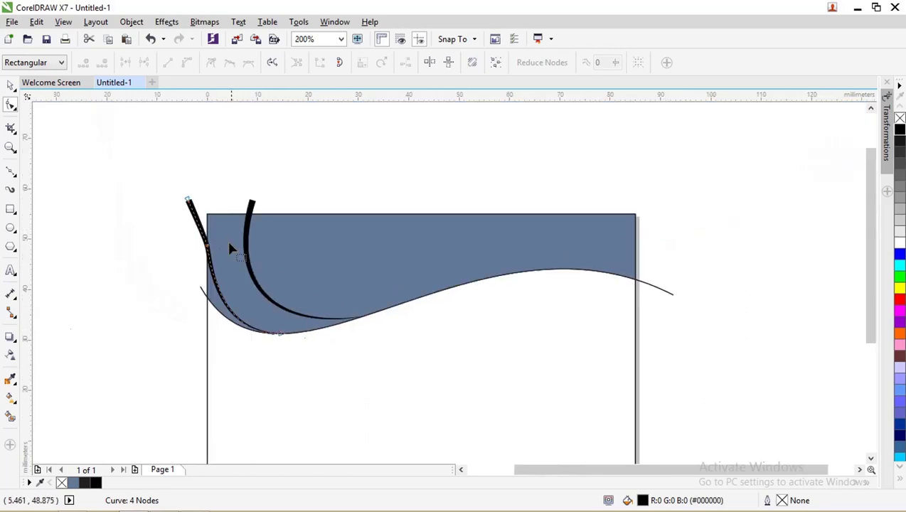
- Add a node to the outer stroke just outside the card's left edge and delete its top end node to shorten it
scroll(203, 221, "up", 2)
scroll(208, 220, "down", 2)
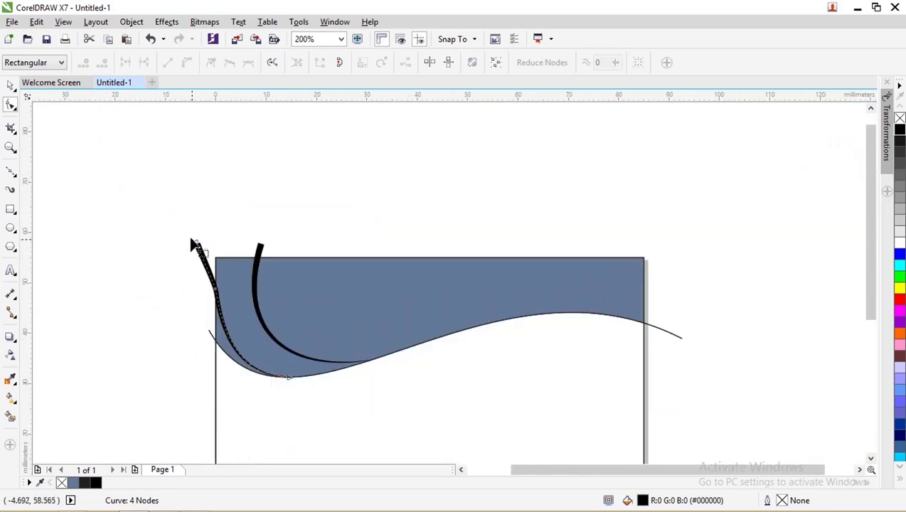
scroll(212, 280, "up", 2)
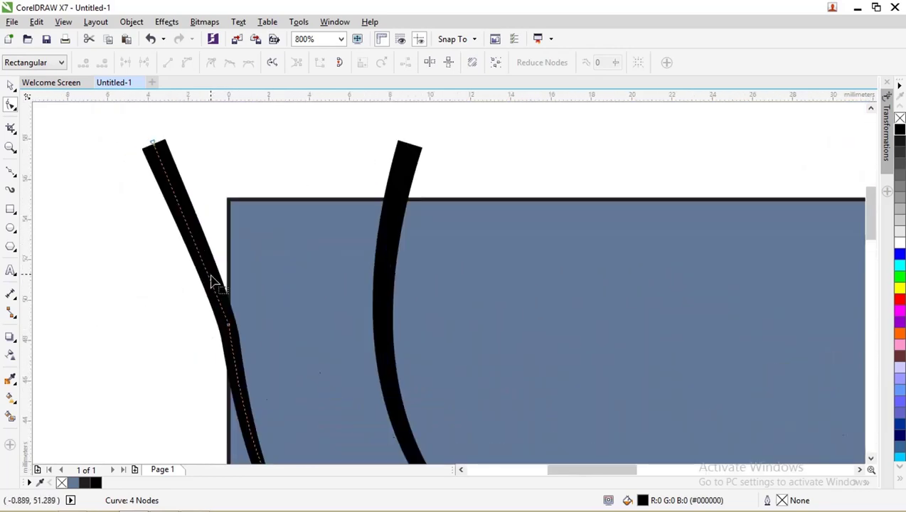
double_click(206, 273)
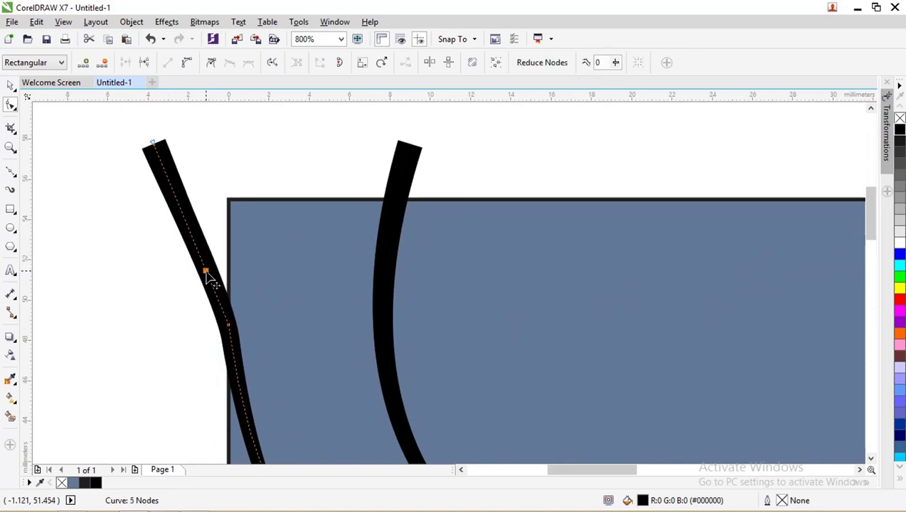
double_click(160, 150)
scroll(234, 244, "down", 2)
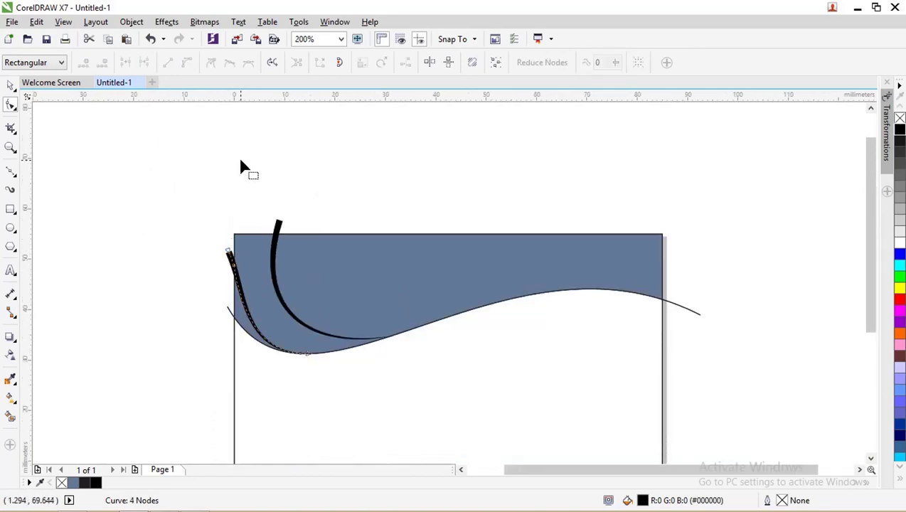
- Set the inner stroke's artistic media width to 1.762 mm
left_click(10, 85)
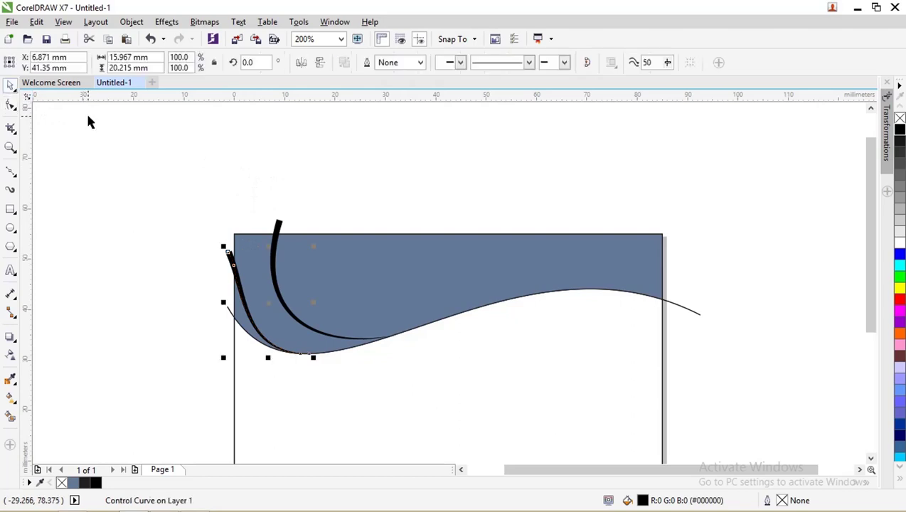
left_click(89, 121)
left_click(276, 228)
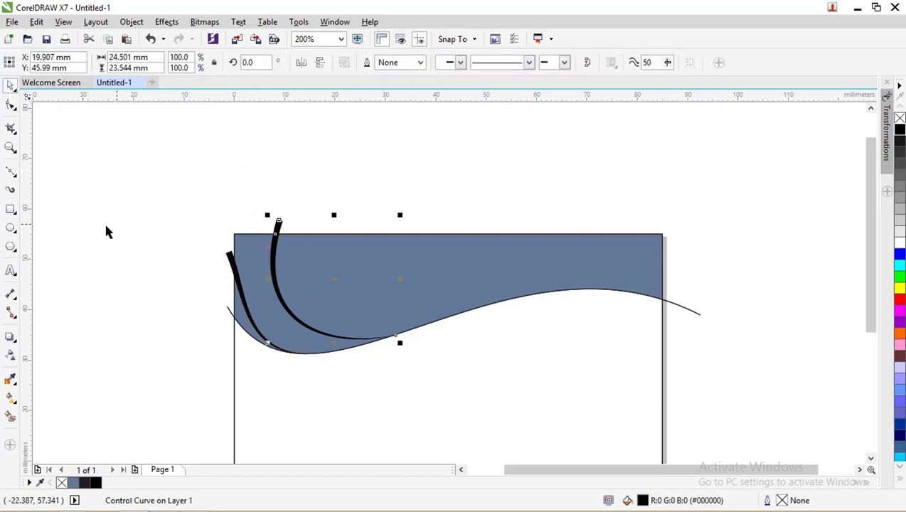
left_click(10, 190)
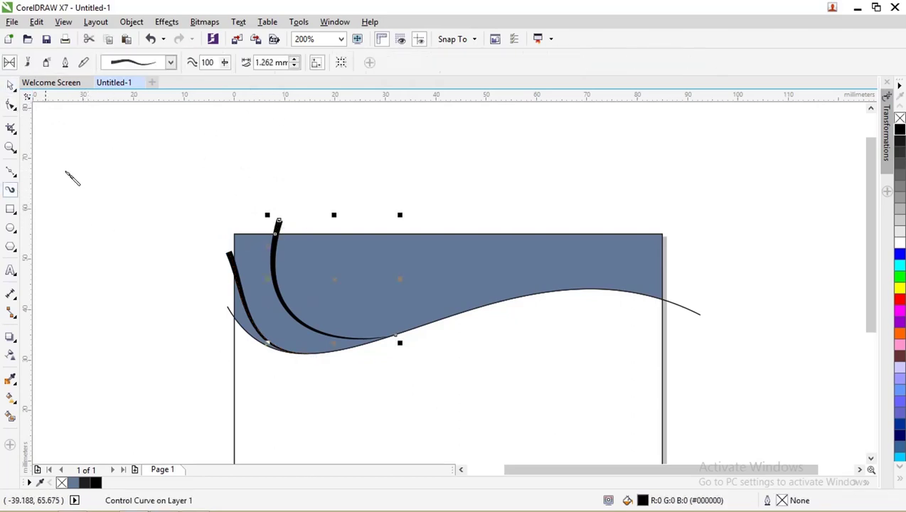
left_click(294, 59)
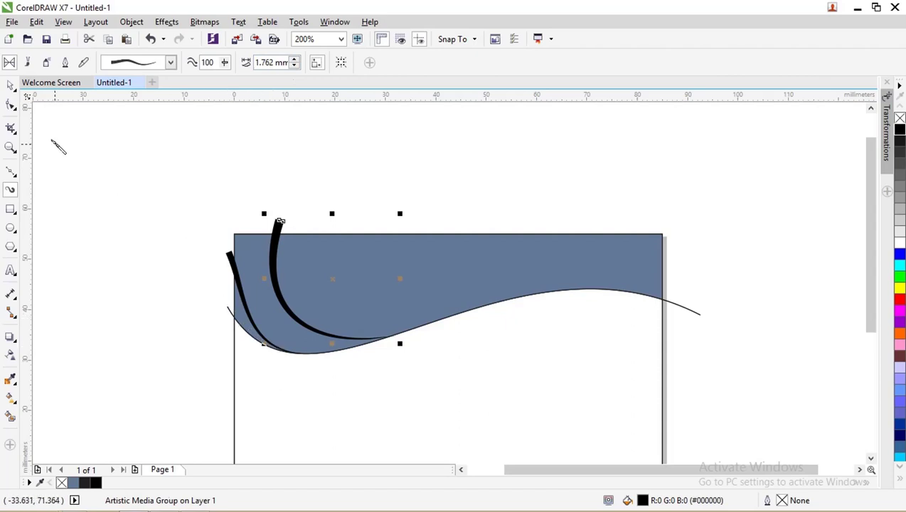
left_click(11, 86)
left_click(263, 137)
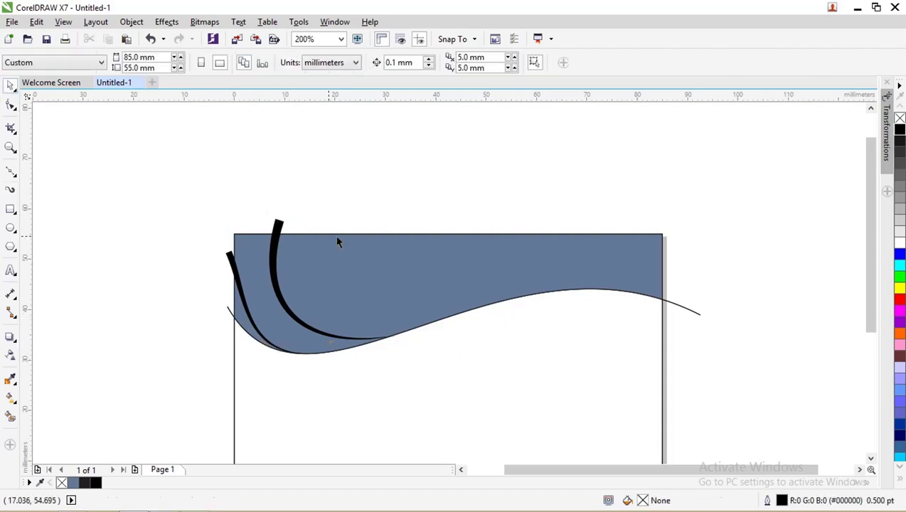
- Break the inner stroke's artistic media group apart to separate the stroke from its control curve
scroll(283, 228, "up", 1)
scroll(277, 218, "down", 2)
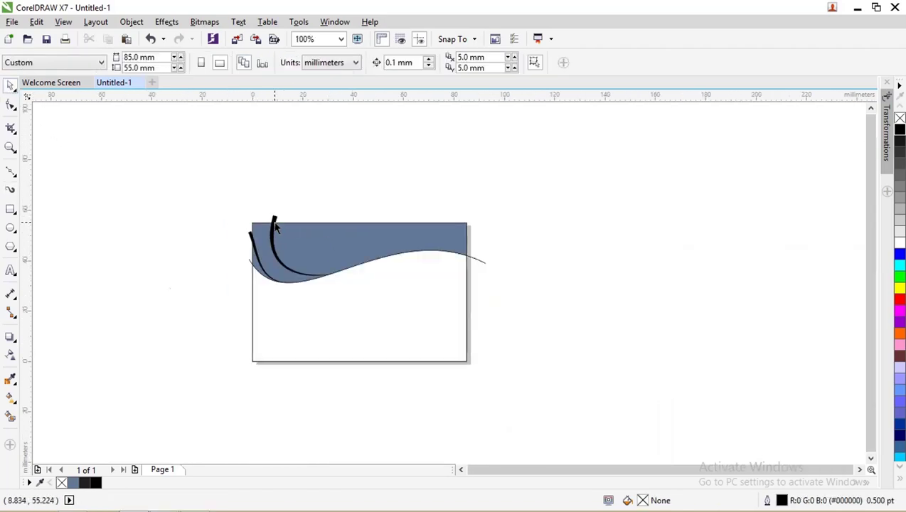
left_click(274, 218)
scroll(274, 218, "up", 2)
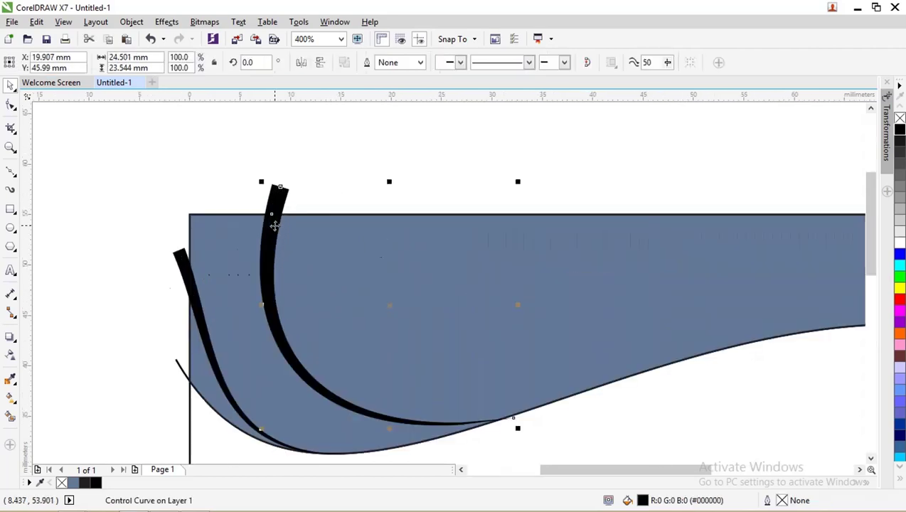
left_click(11, 189)
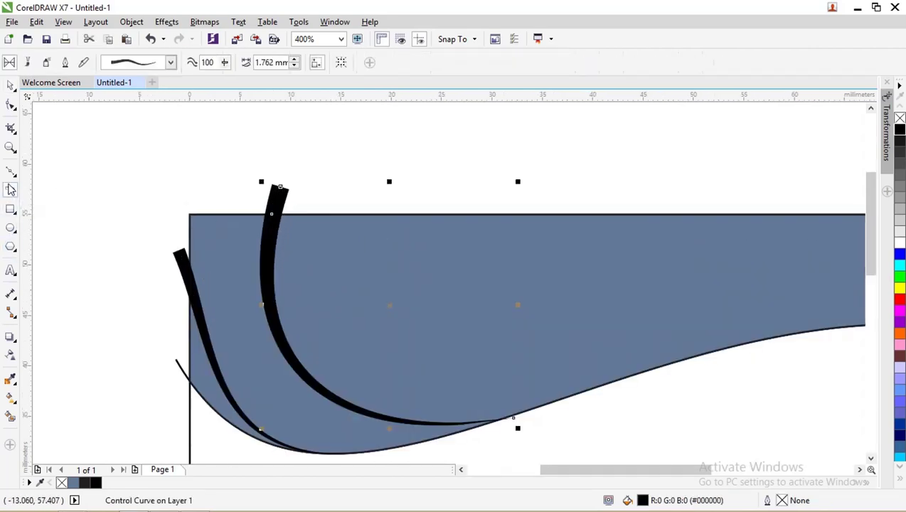
right_click(276, 198)
left_click(294, 220)
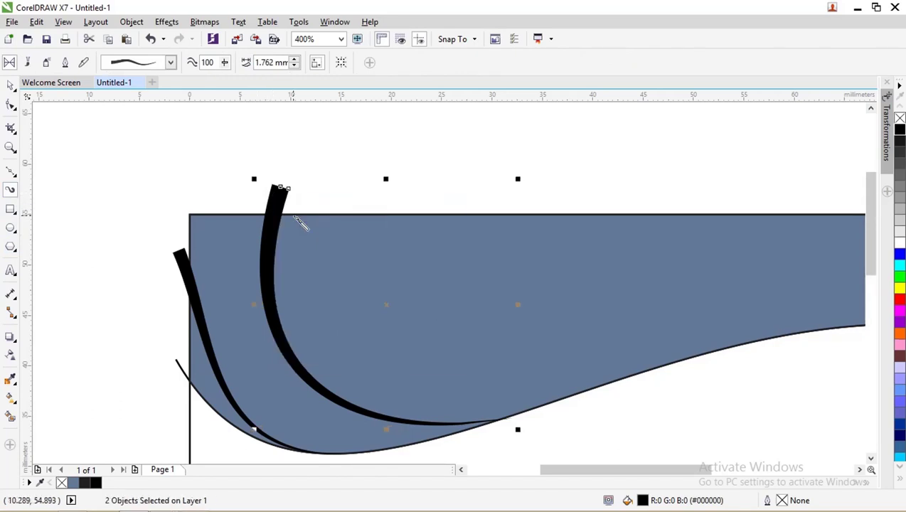
- Break the outer stroke's artistic media group apart and clear the selection
right_click(183, 265)
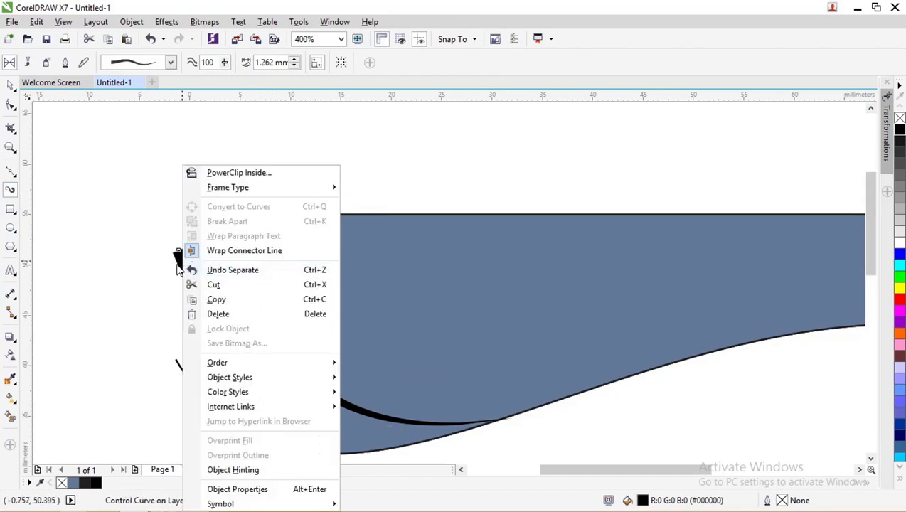
left_click(178, 254)
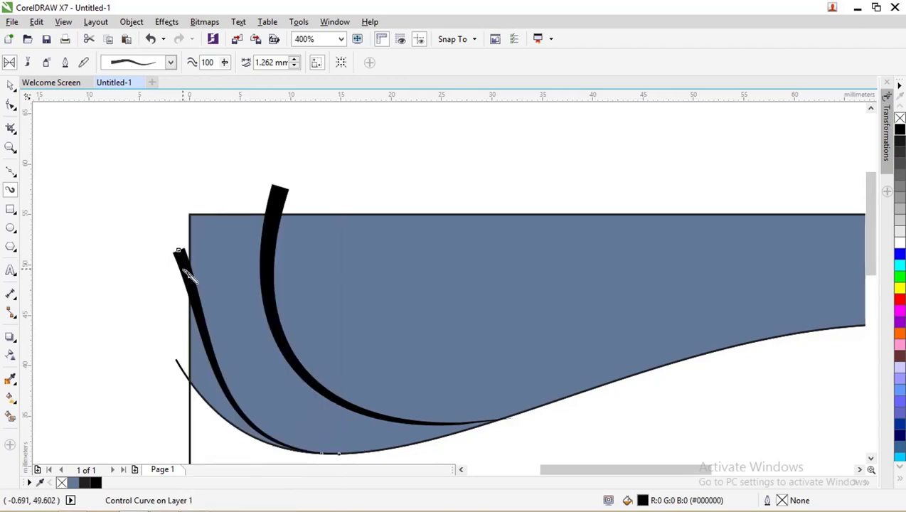
right_click(183, 270)
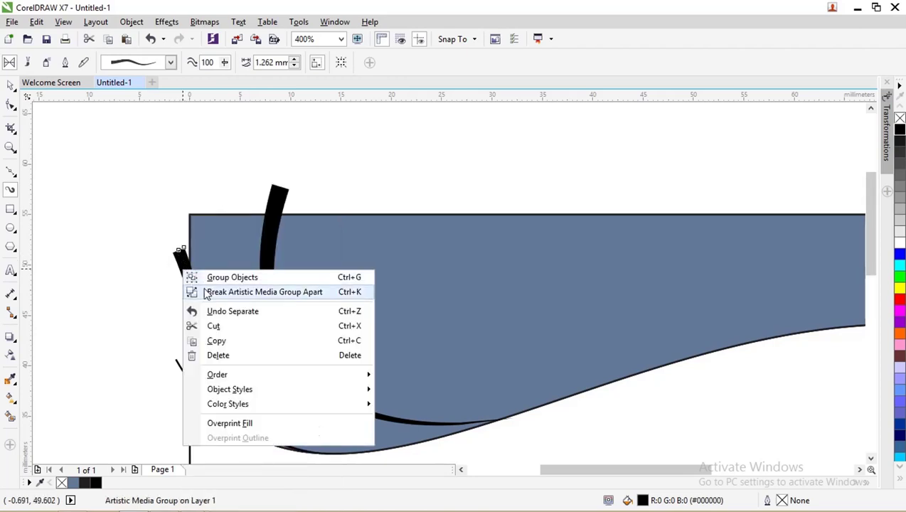
left_click(206, 292)
left_click(10, 85)
left_click(197, 180)
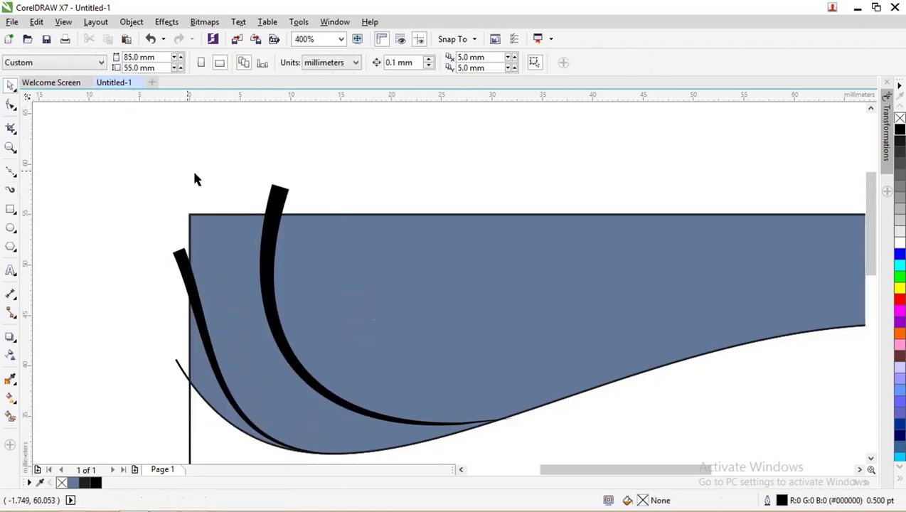
- Move the inner stroke's separated control curve about 13 mm to the left and give it a black hairline outline
mouse_move(271, 206)
left_mouse_down()
mouse_move(259, 196)
mouse_move(125, 180)
mouse_move(277, 199)
mouse_move(142, 207)
left_mouse_up()
left_click(332, 152)
left_click(273, 209)
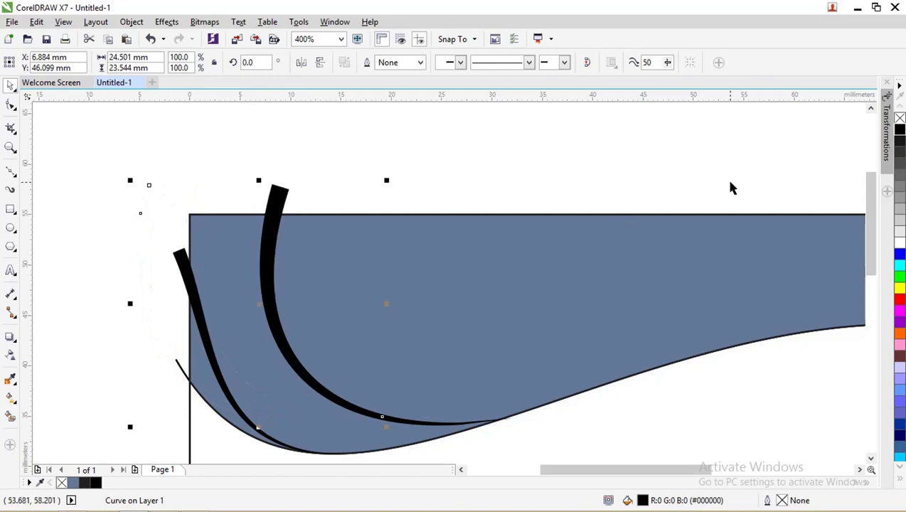
right_click(899, 135)
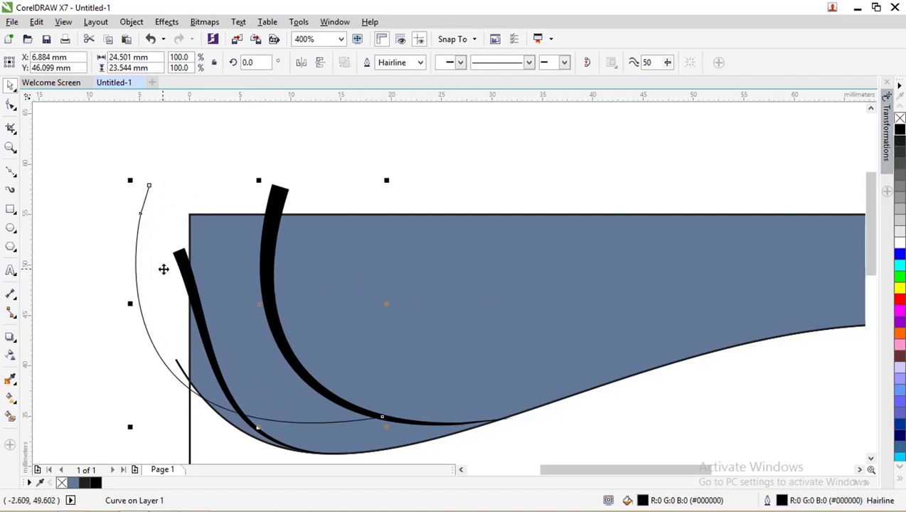
- Move the outer stroke's separated control curve about 7 mm left and 1.2 mm down, and give it a black outline
left_click(191, 277)
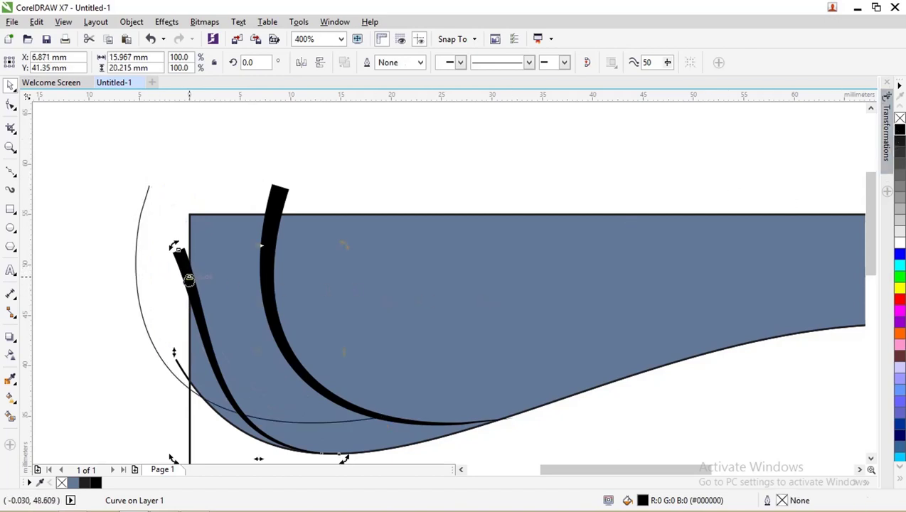
left_click(174, 185)
left_click(188, 269)
left_click_drag(182, 259, 113, 273)
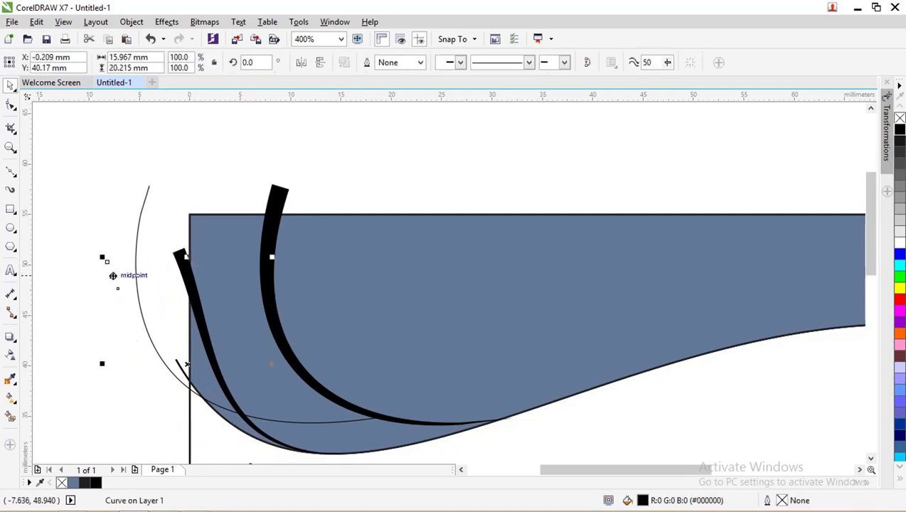
right_click(900, 129)
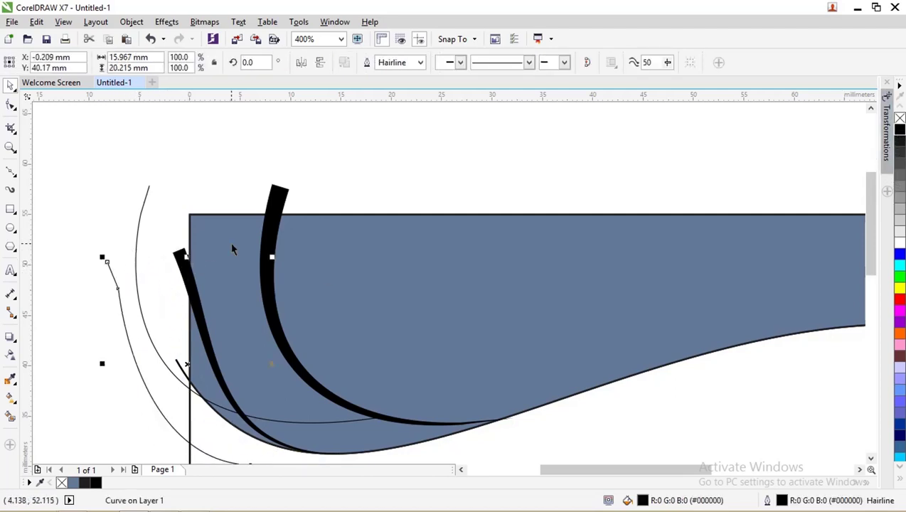
- Delete both separated control curves and the leftover wave line that extends beyond the card's edges
left_click(139, 231, "shift")
key("Delete")
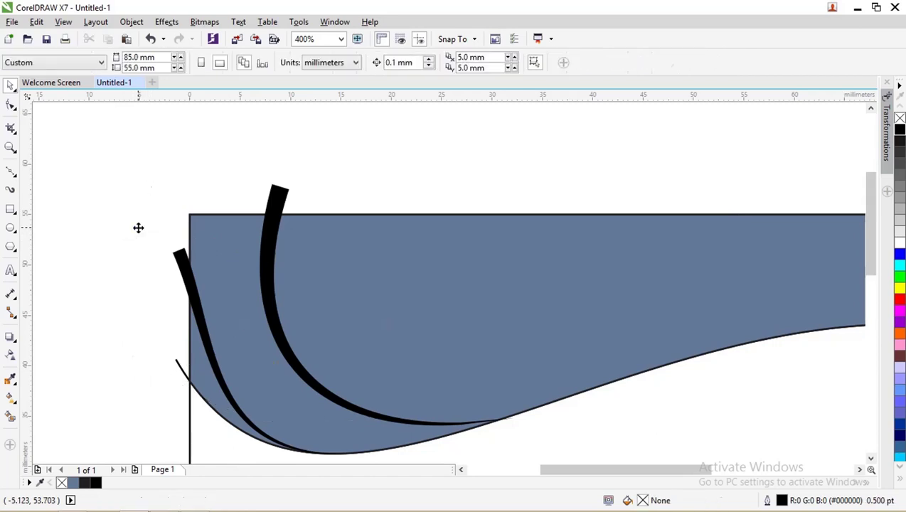
scroll(140, 228, "down", 2)
left_click_drag(162, 304, 141, 134)
key("Delete")
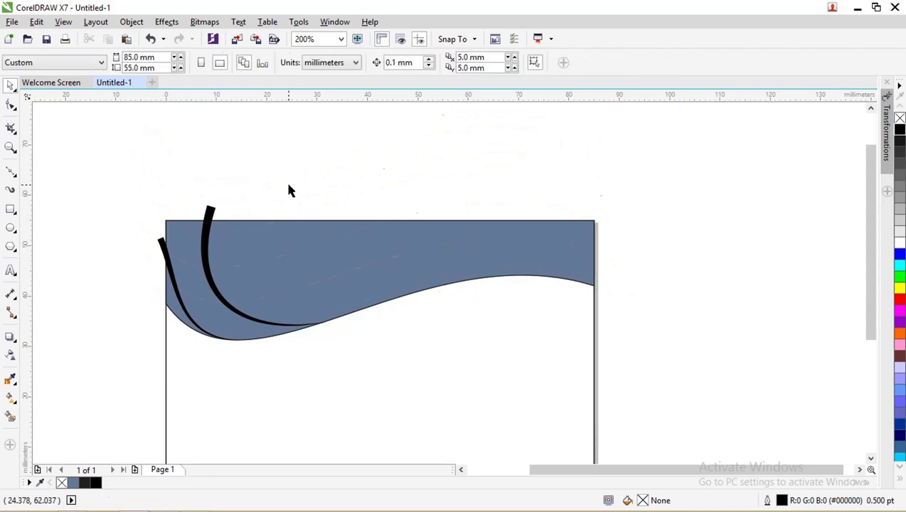
- Combine the inner and outer black strokes into a single curve object
left_click(211, 218)
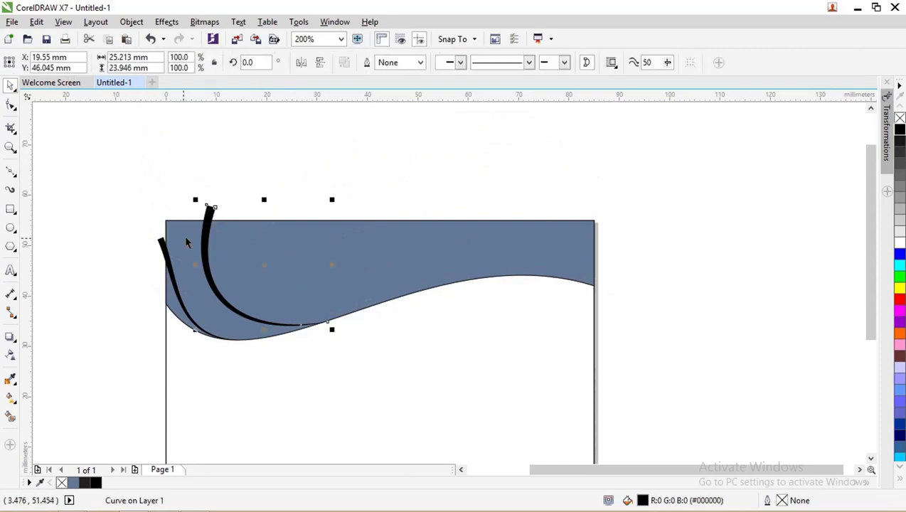
left_click(162, 243)
left_click(212, 204)
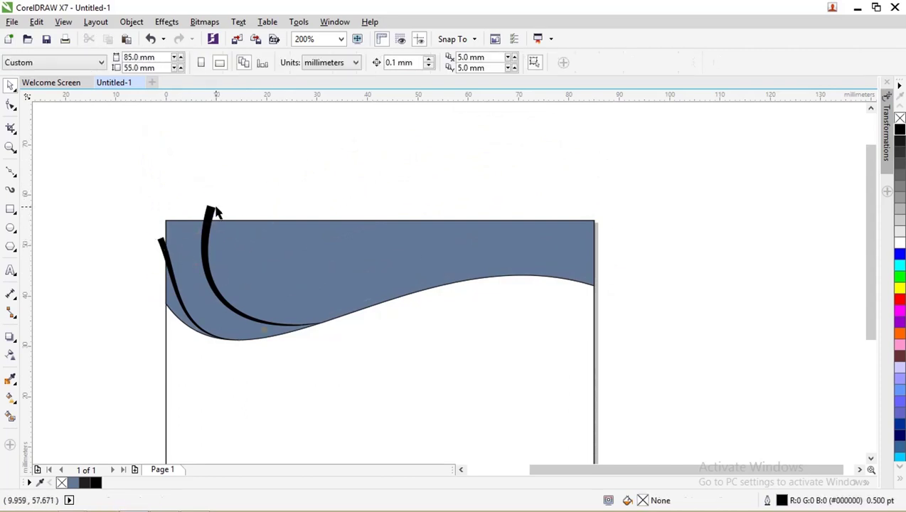
left_click(211, 207)
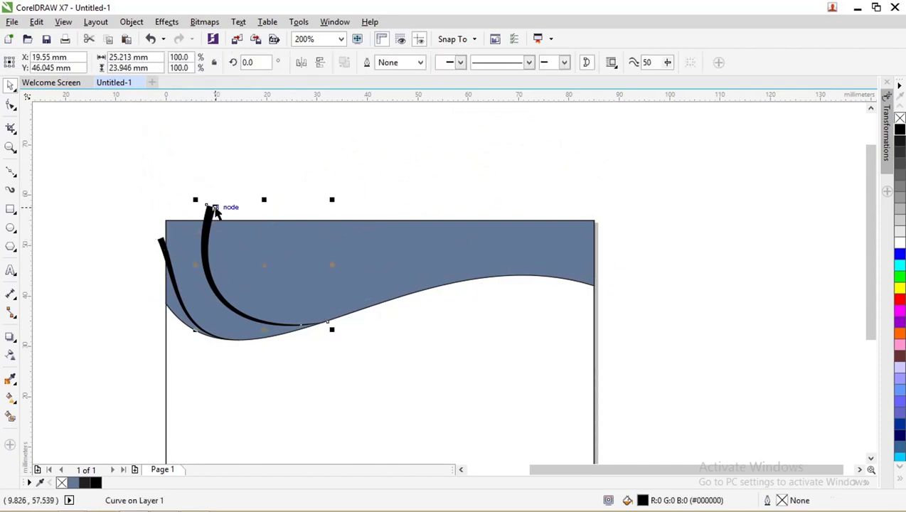
left_click(163, 246, "shift")
scroll(202, 228, "up", 2)
scroll(200, 202, "down", 2)
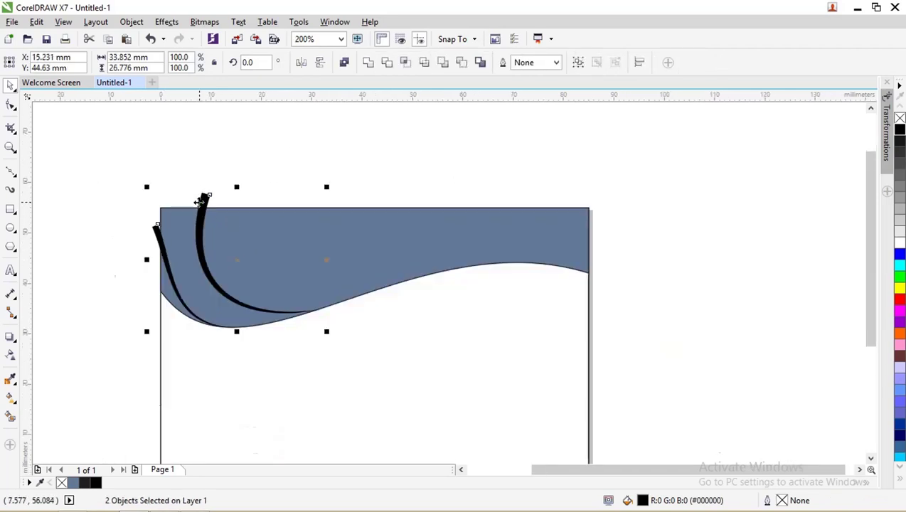
left_click(344, 63)
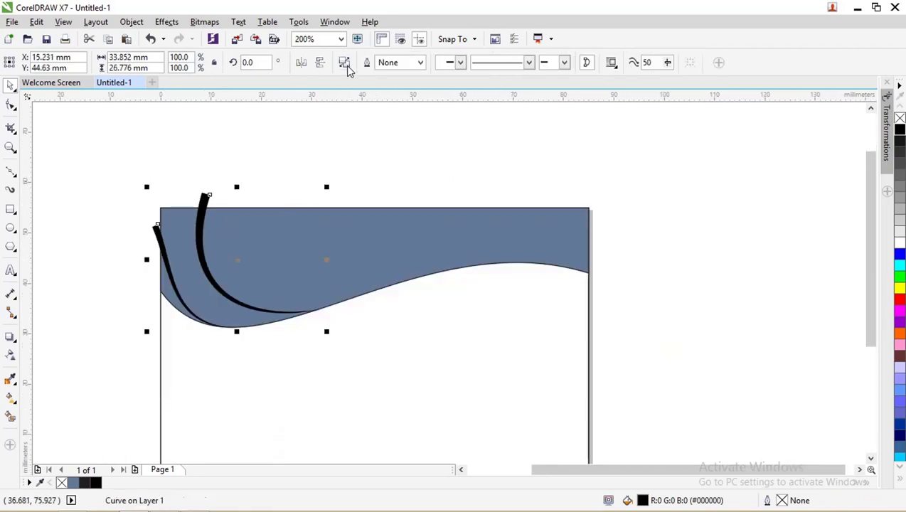
left_click(404, 248, "shift")
left_click_drag(403, 248, 386, 220)
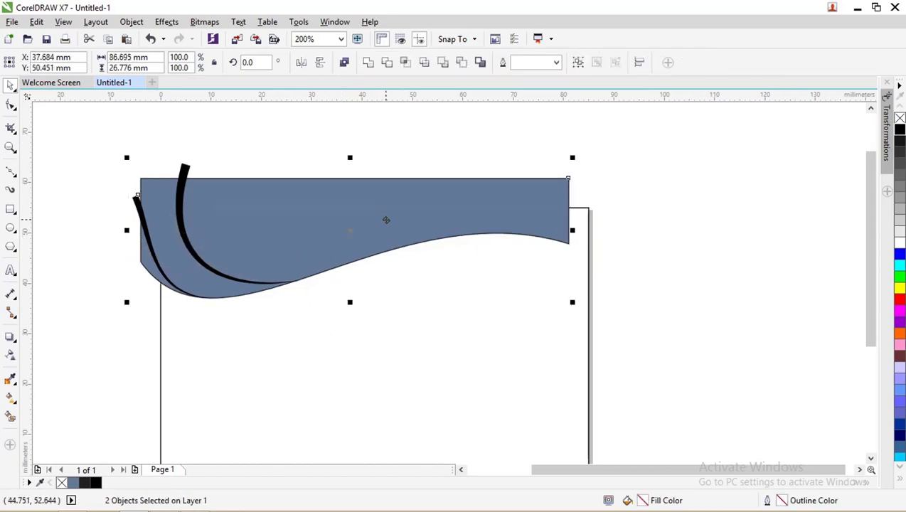
key("ctrl+z")
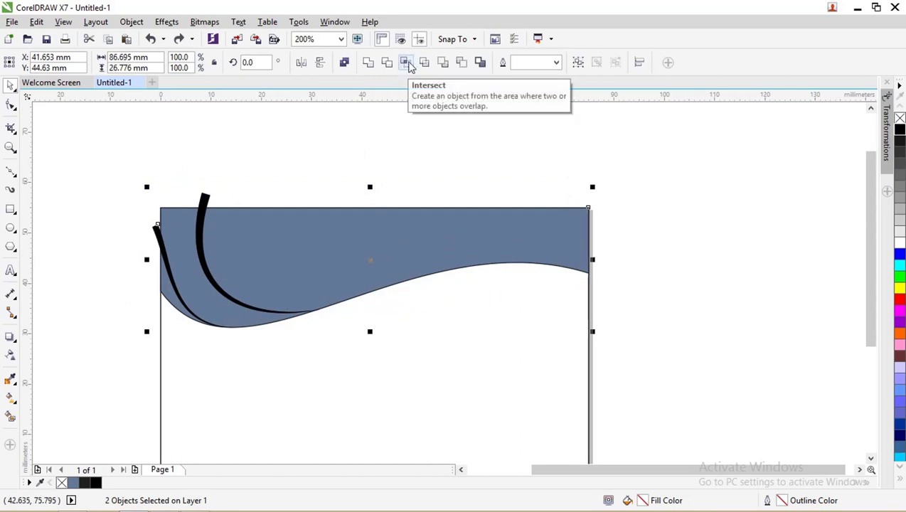
left_click(358, 126)
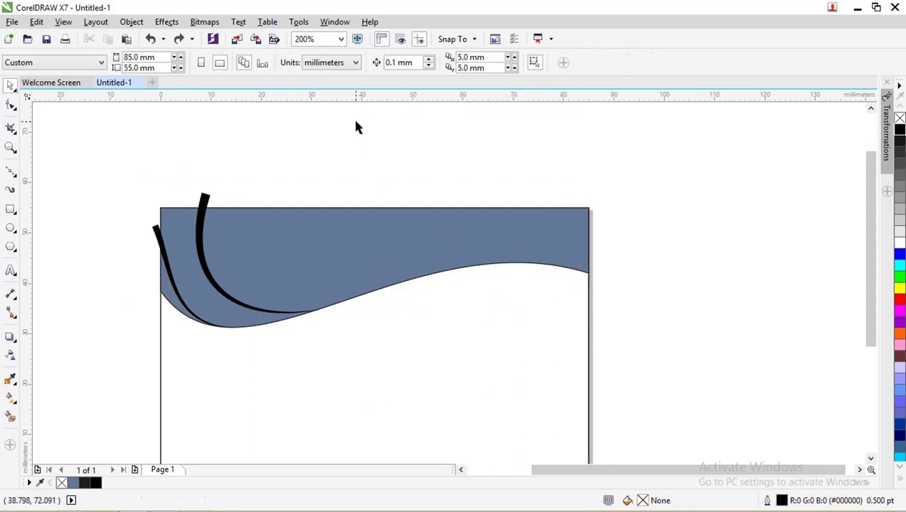
- Trim the header wave with the combined black strokes, and move the strokes off the card, centred at about X -44.3, Y 48.1 mm
left_click_drag(111, 164, 628, 331)
left_click(387, 62)
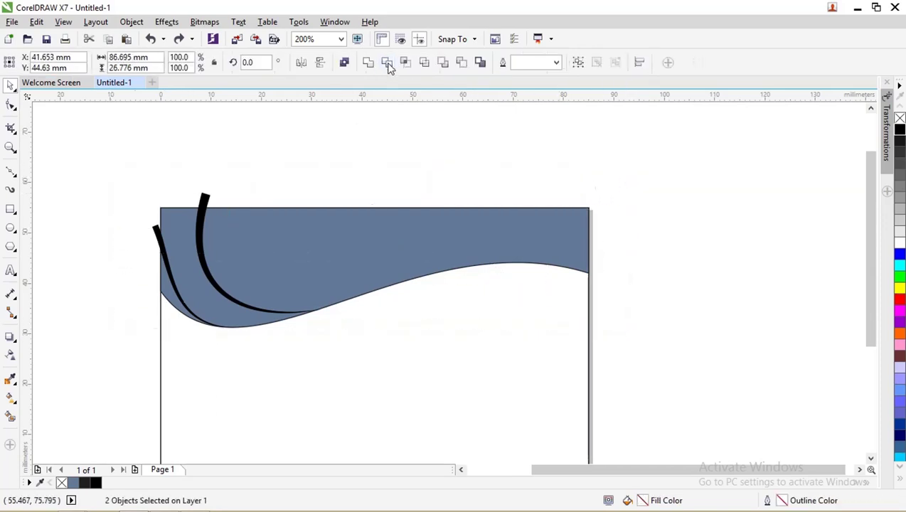
left_click(290, 146)
left_click_drag(213, 203, 113, 147)
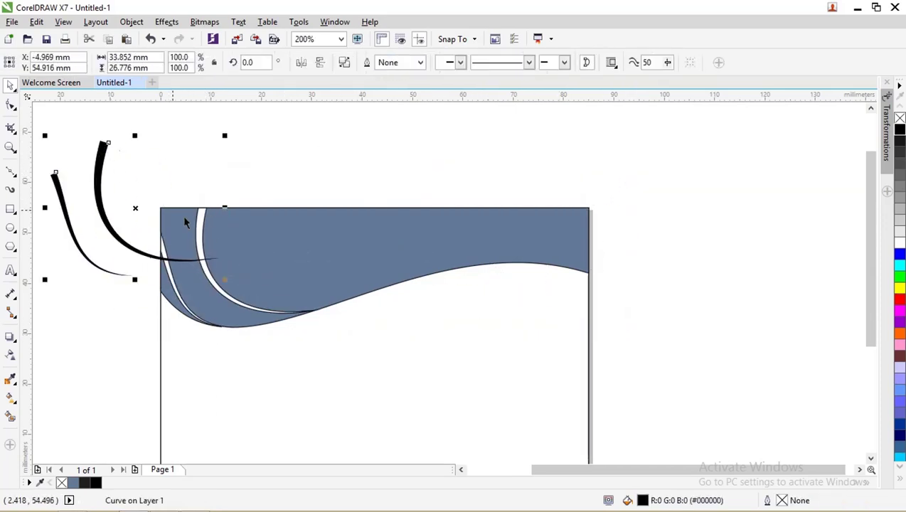
scroll(281, 229, "down", 2)
left_click_drag(193, 204, 93, 220)
scroll(228, 236, "up", 4)
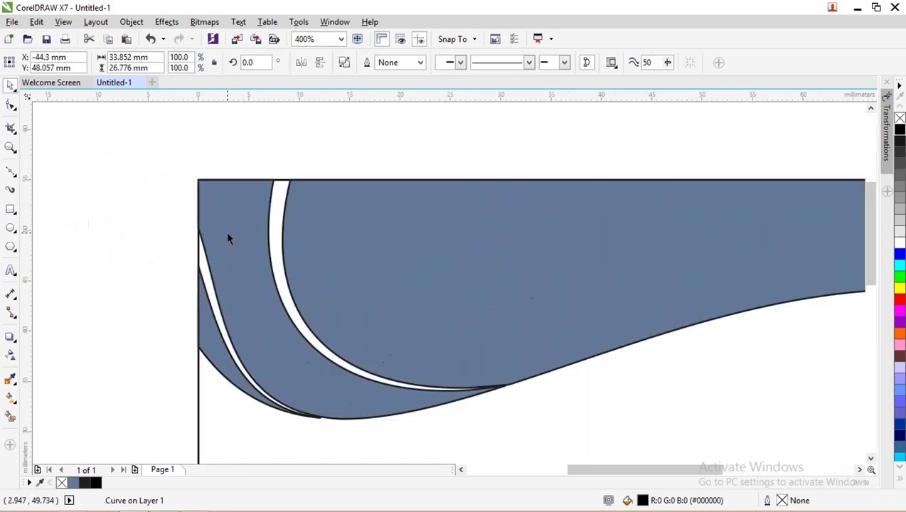
- Remove the outline from the trimmed header wave and break it apart into separate curves
scroll(288, 244, "up", 2)
scroll(200, 199, "down", 2)
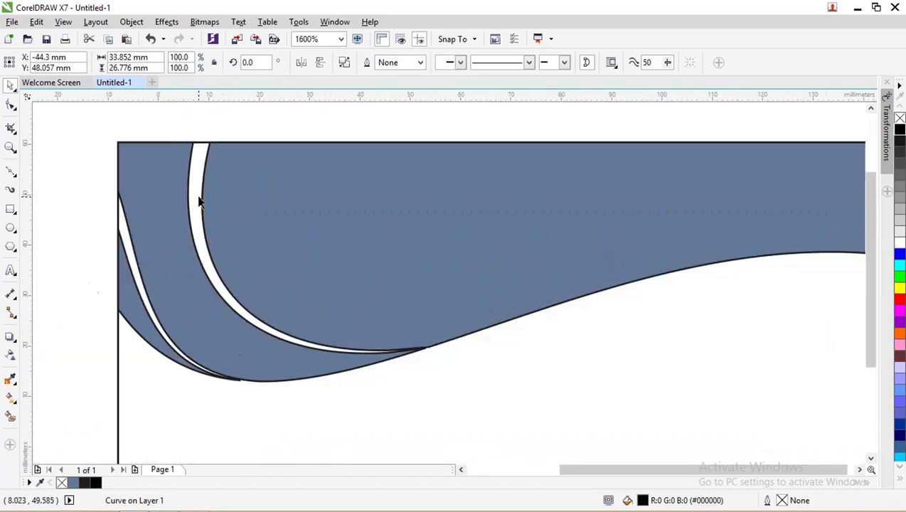
scroll(201, 199, "down", 1)
left_click(223, 199)
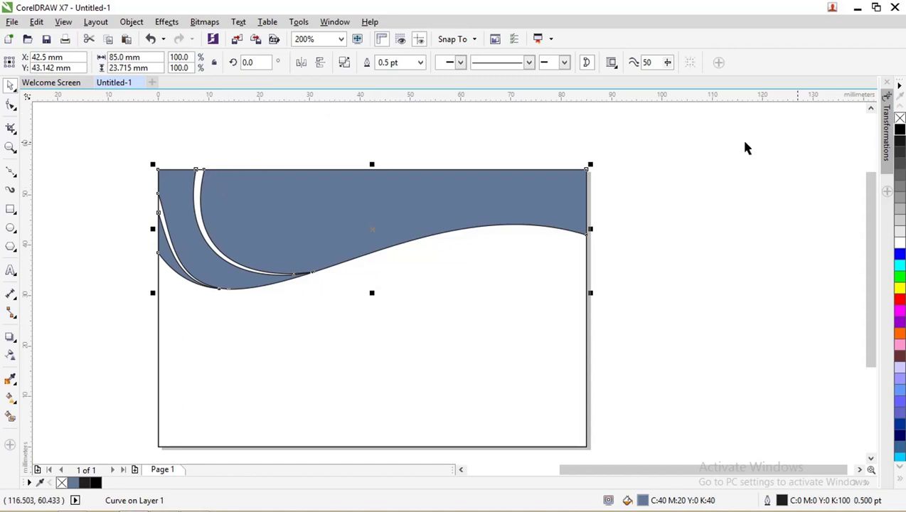
right_click(899, 119)
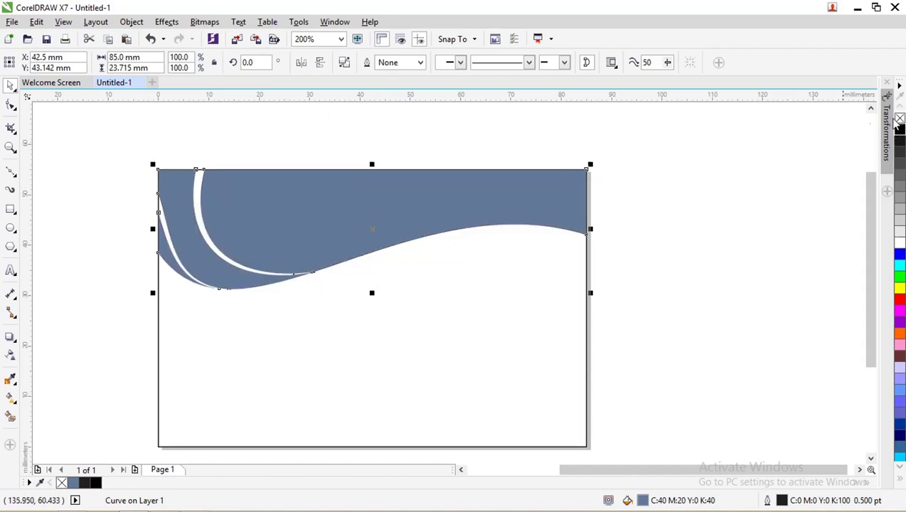
left_click(345, 64)
- Examine the separated header pieces and the white gaps between them
left_click(316, 135)
left_click(305, 199)
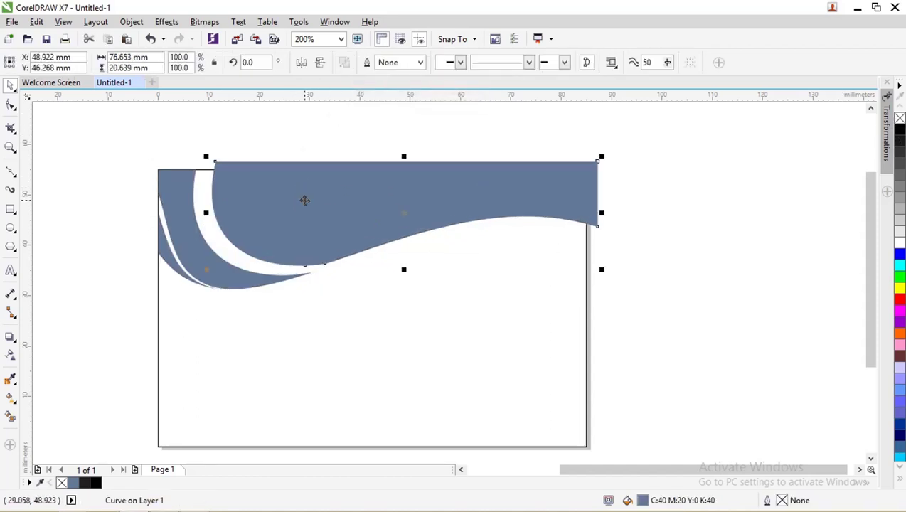
left_click(217, 230)
left_click(140, 242)
left_click(153, 248)
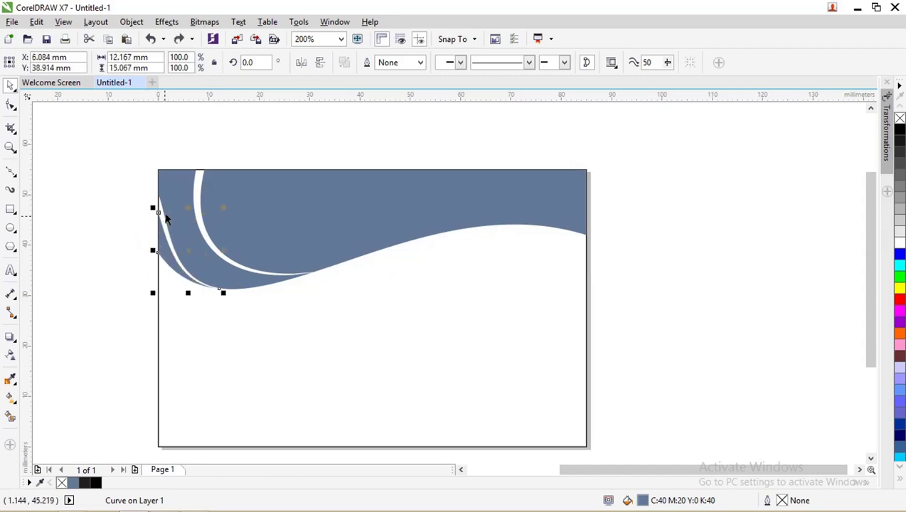
left_click(158, 195)
left_click(194, 198)
scroll(194, 200, "up", 2)
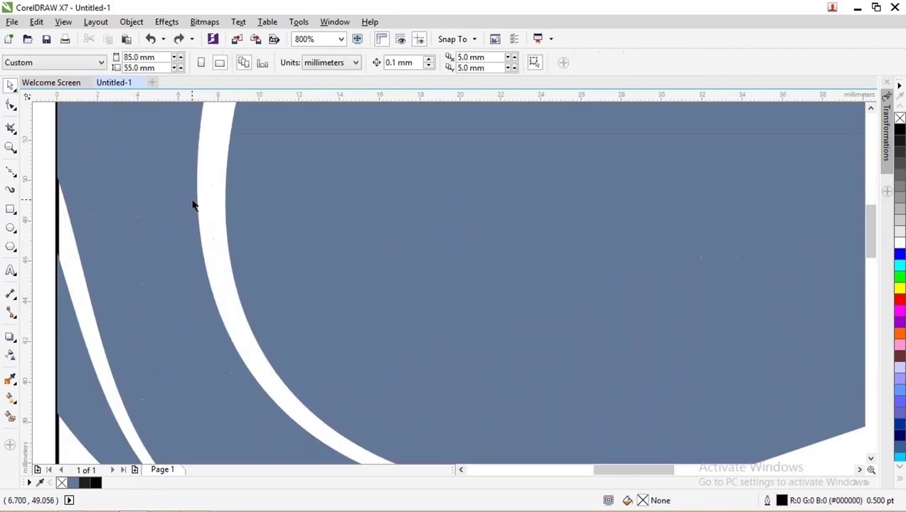
scroll(193, 202, "down", 2)
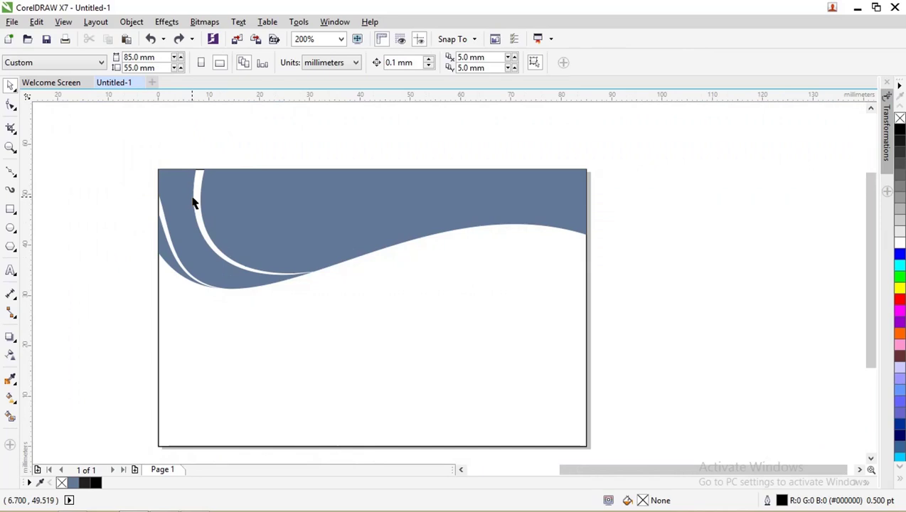
- Try a blue-to-white linear fountain fill across the large header piece
left_click(258, 215)
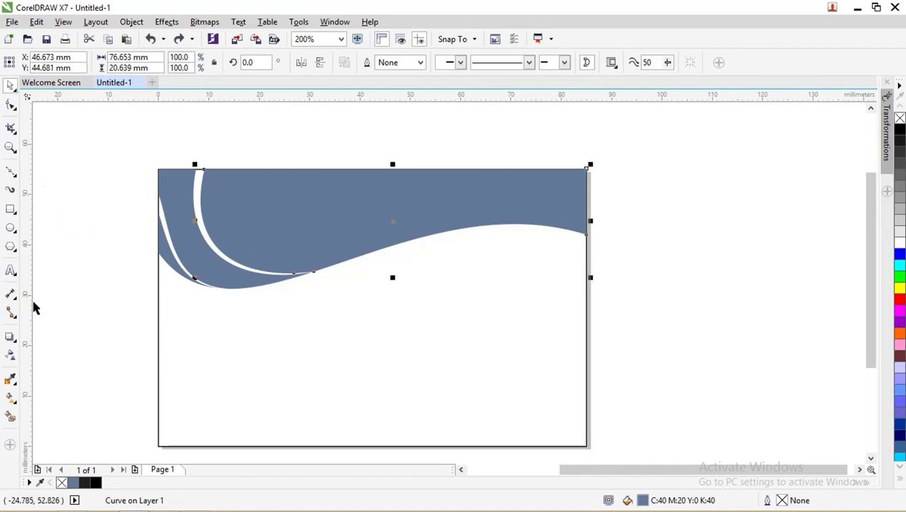
left_click(16, 401)
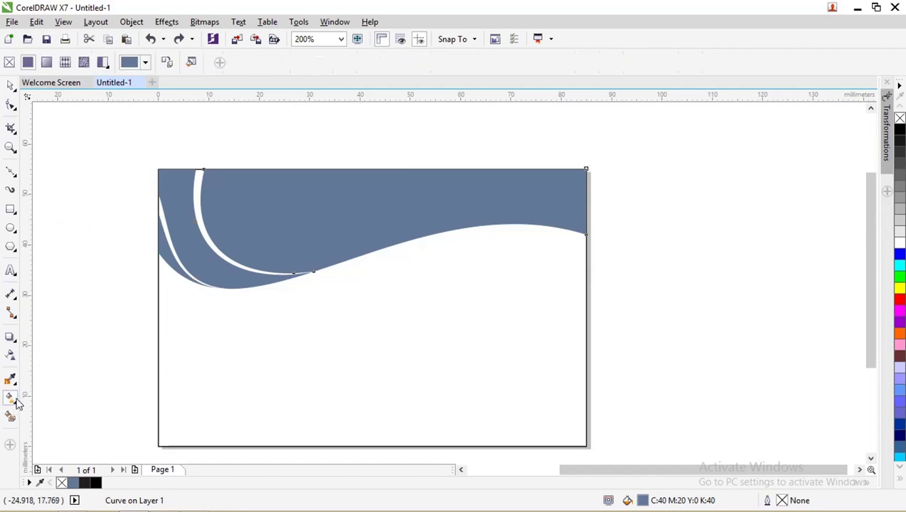
left_click_drag(251, 229, 542, 167)
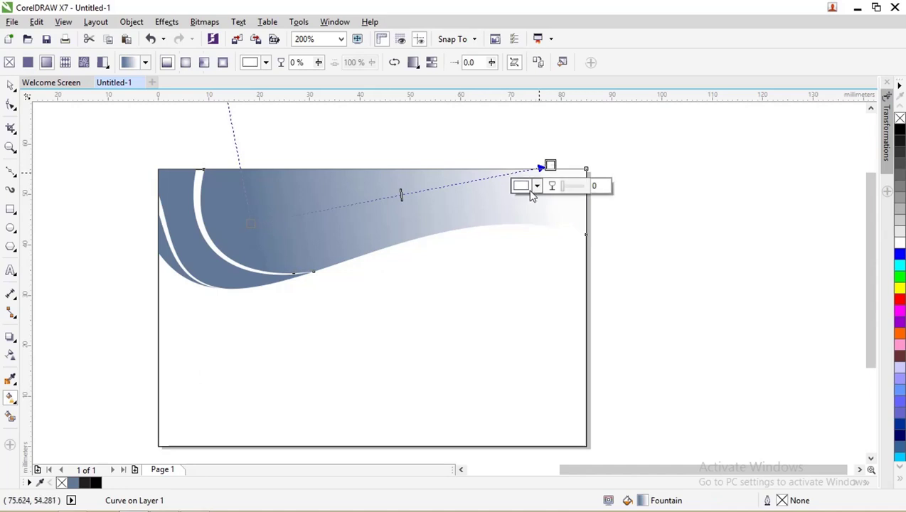
key("ctrl+z")
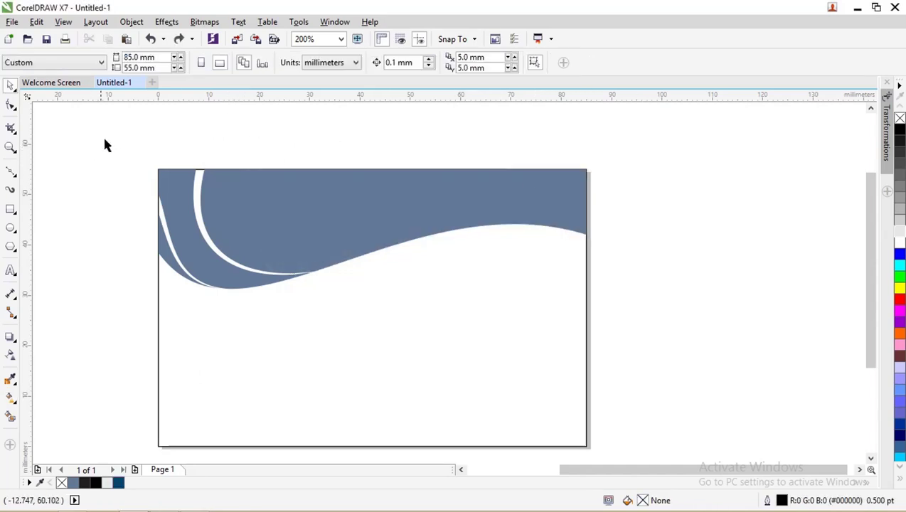
- Add the colour codes 004573, 4FBCE9 and B0D9EE as three lines of 24 pt Arial text just to the right of the card
left_click(11, 270)
scroll(67, 216, "down", 1)
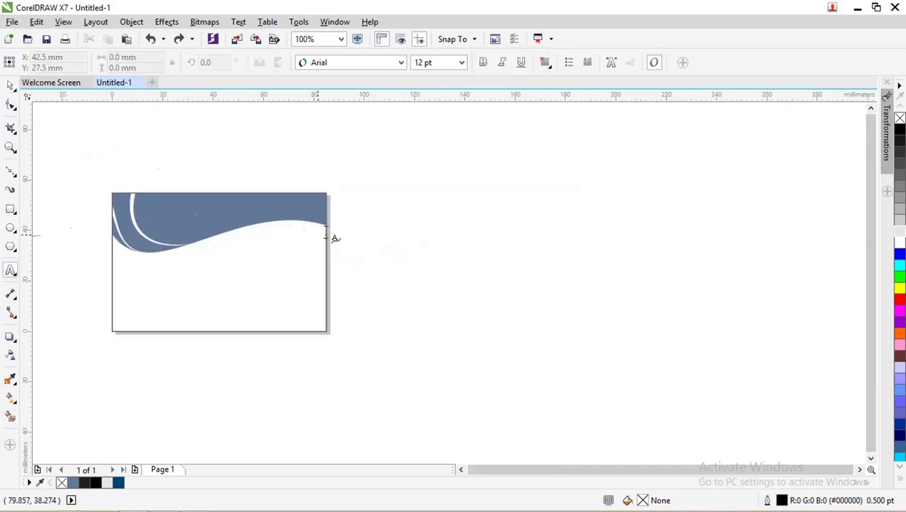
left_click(364, 217)
type("004573 4FBCE9 B0D9EE")
scroll(364, 219, "up", 1)
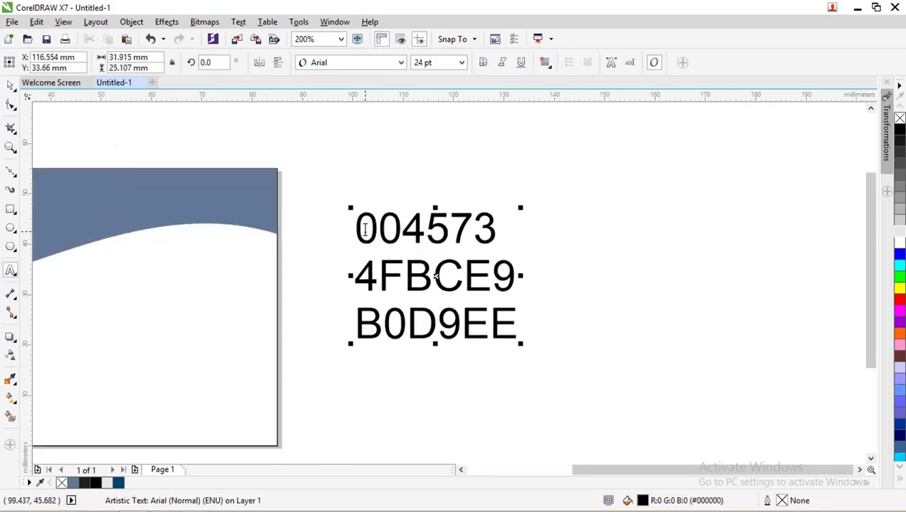
left_click(9, 85)
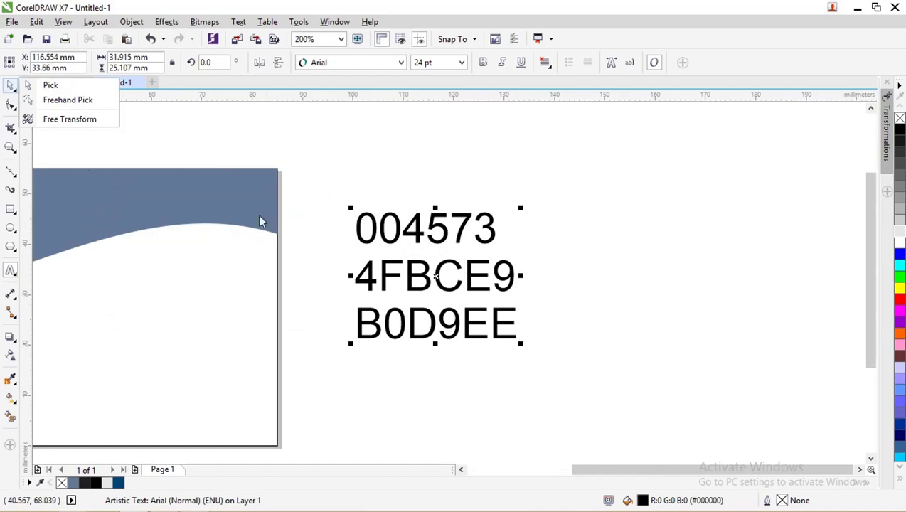
left_click(50, 85)
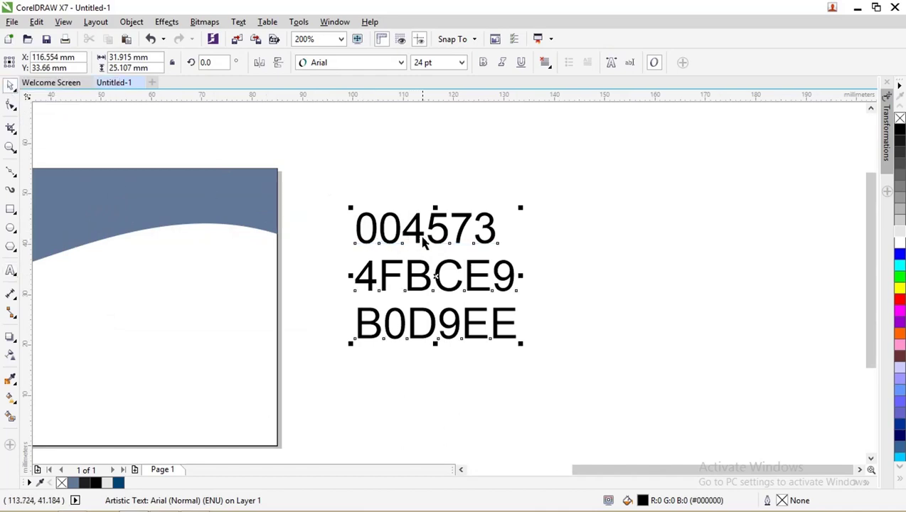
left_click_drag(424, 242, 381, 197)
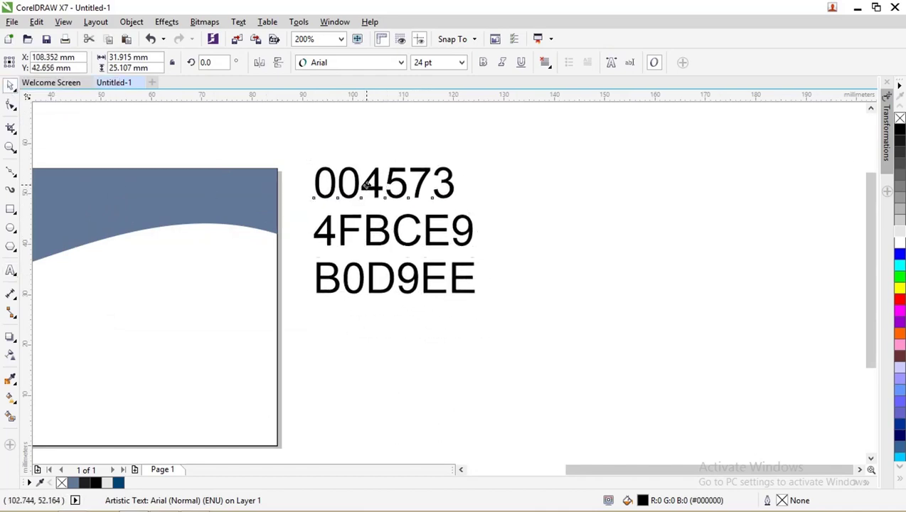
- Draw a square about 4.6 mm wide to the right of the colour codes
left_click(11, 208)
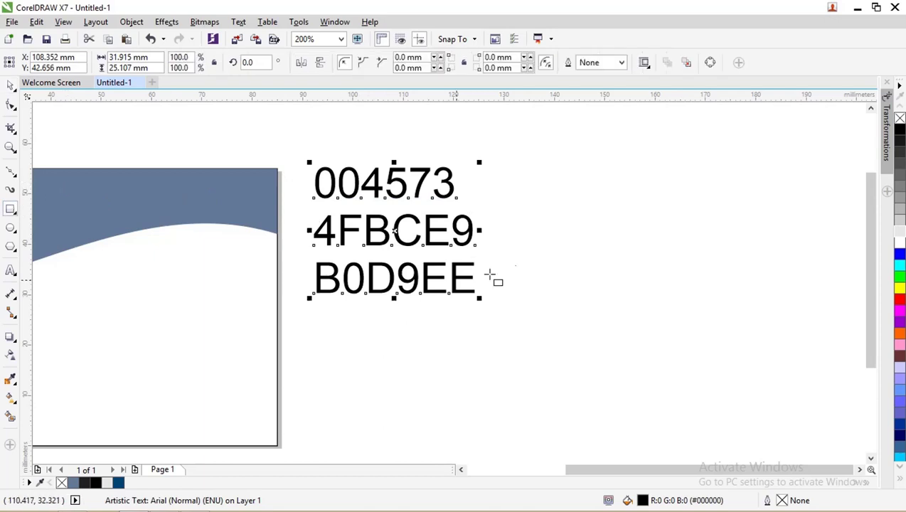
left_click_drag(567, 172, 596, 202)
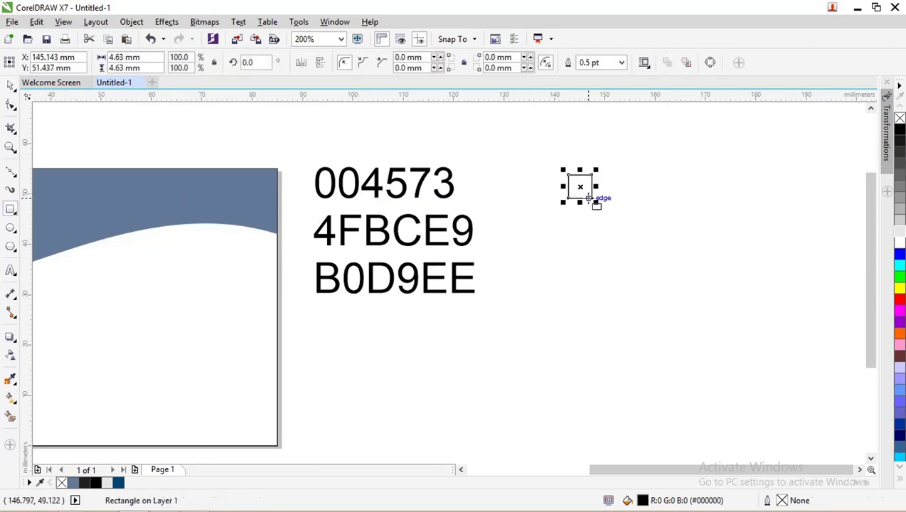
left_click(11, 86)
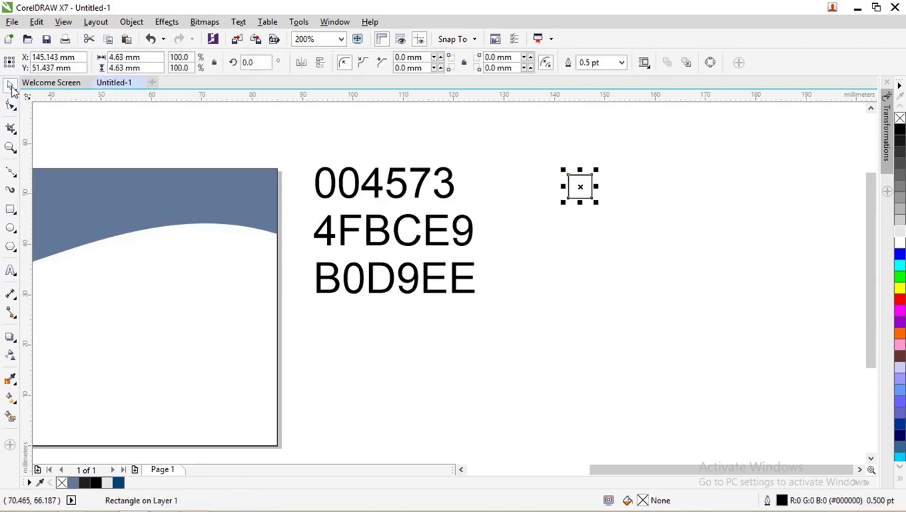
- Copy the first colour code and fill the small square with the uniform hex colour 004573
double_click(407, 186)
left_click_drag(320, 182, 479, 187)
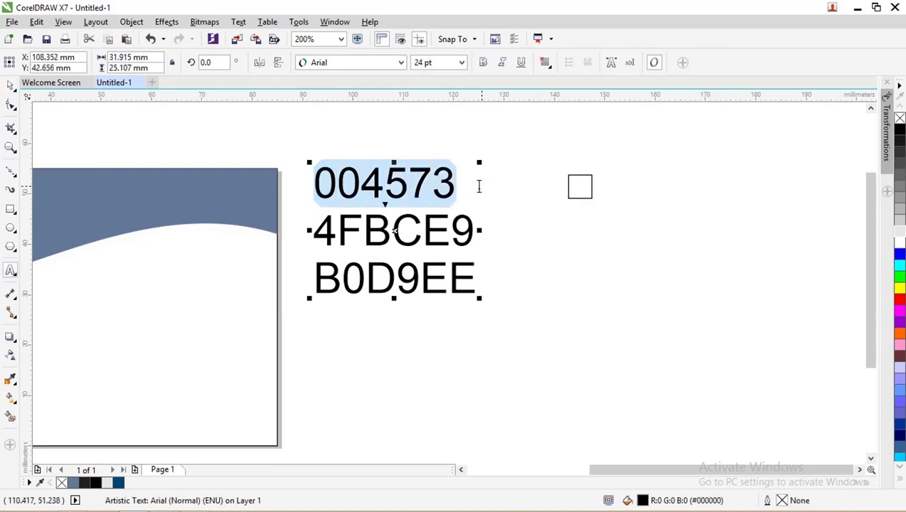
double_click(642, 501)
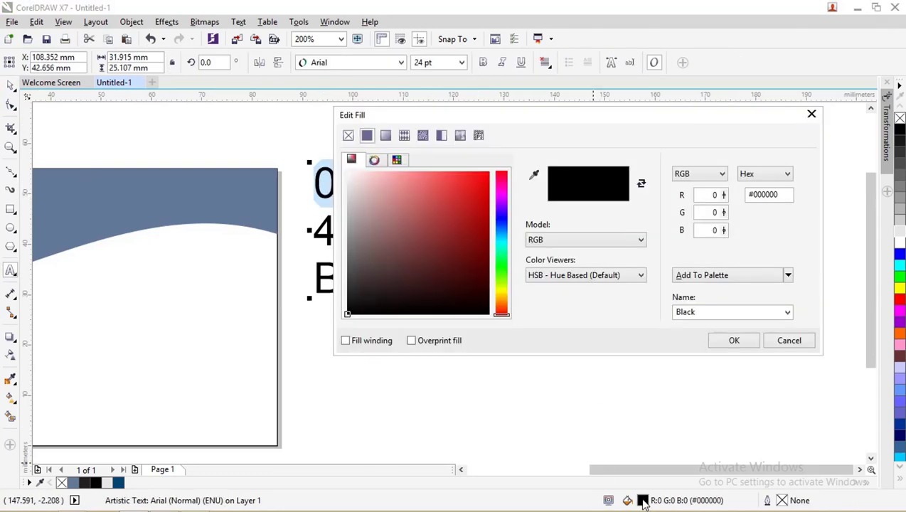
left_click(788, 341)
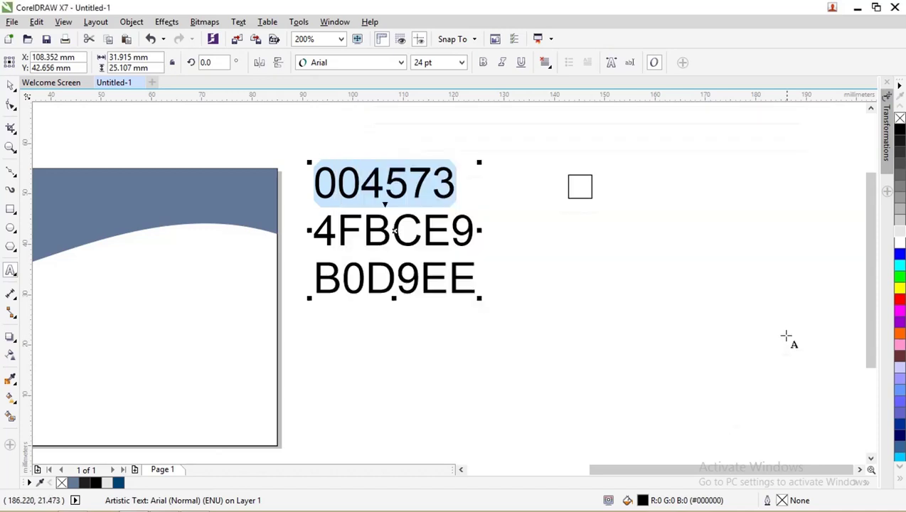
left_click(11, 86)
left_click(574, 198)
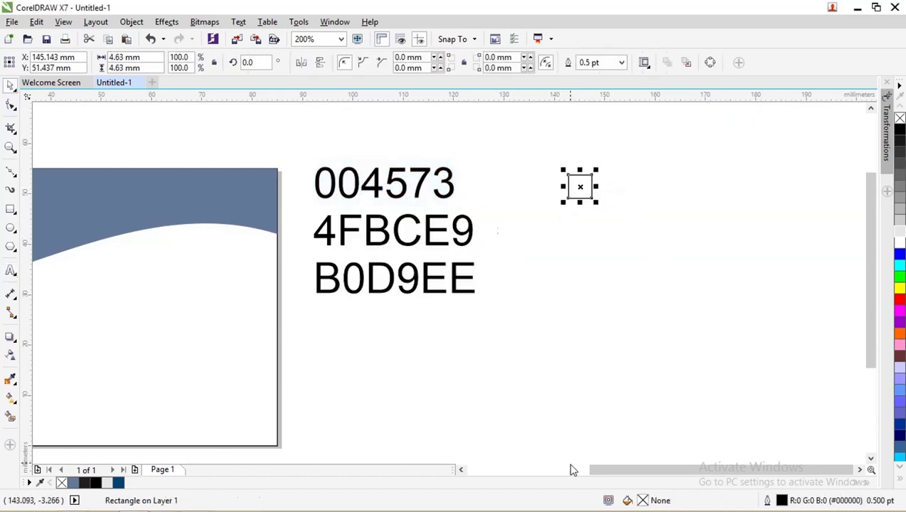
double_click(647, 502)
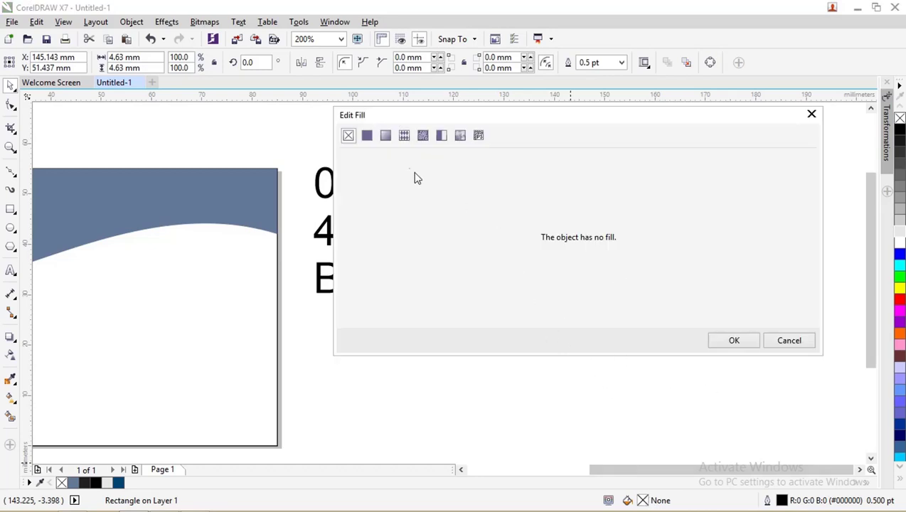
left_click(366, 138)
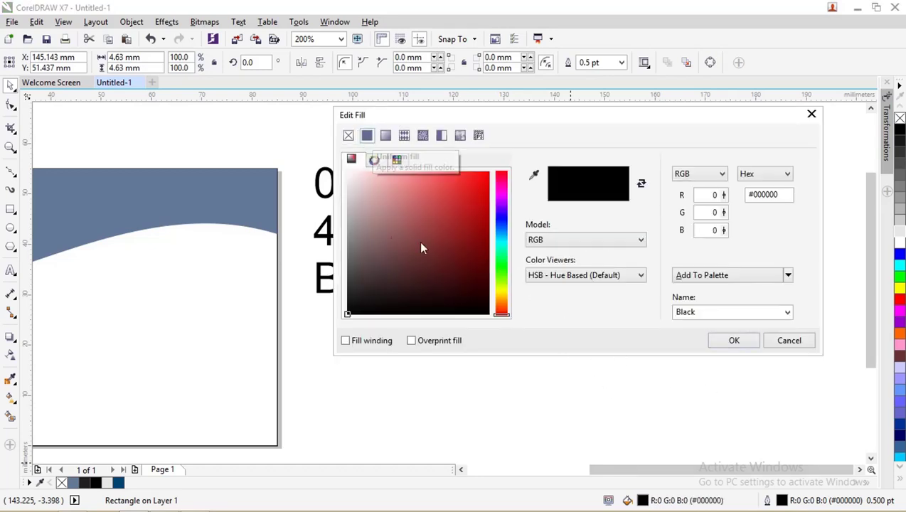
left_click(783, 194)
type("004573")
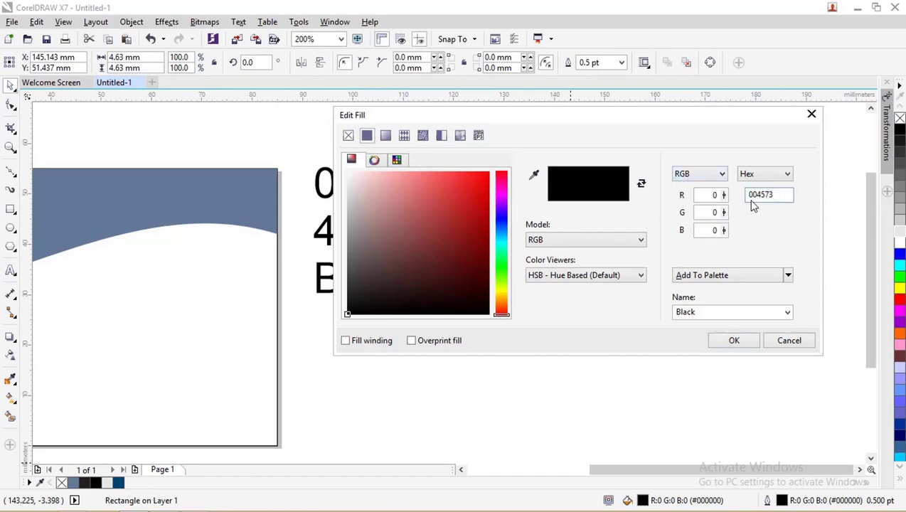
left_click(735, 339)
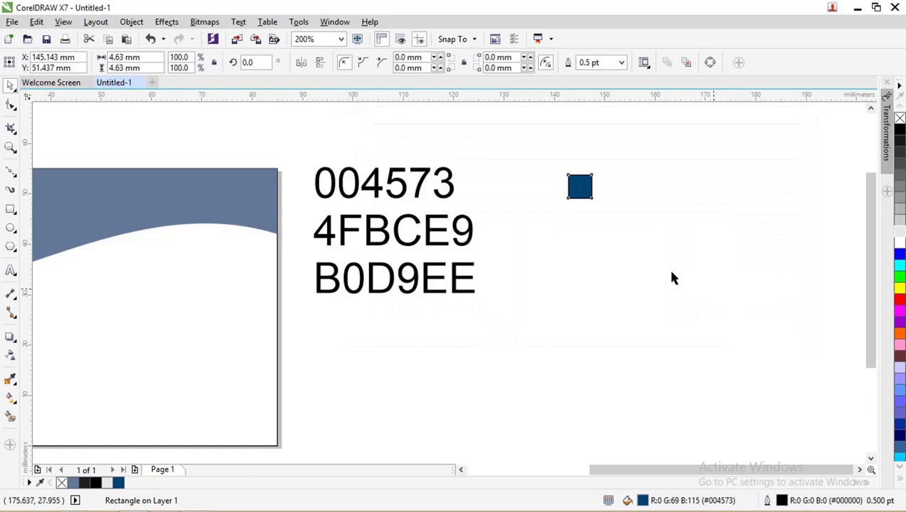
- Copy the second colour code, 4FBCE9, and duplicate the dark blue square directly below the original, edge to edge
left_click(431, 240)
double_click(425, 234)
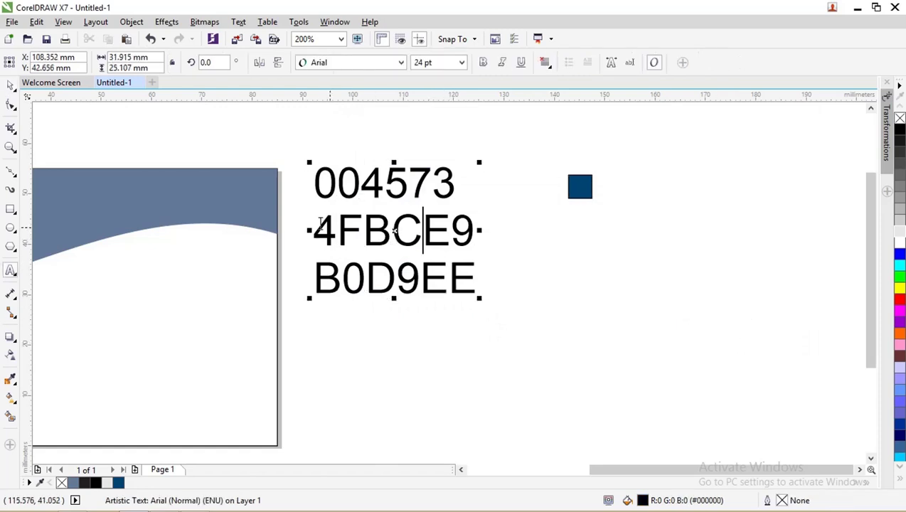
left_click_drag(313, 230, 485, 233)
key("ctrl+c")
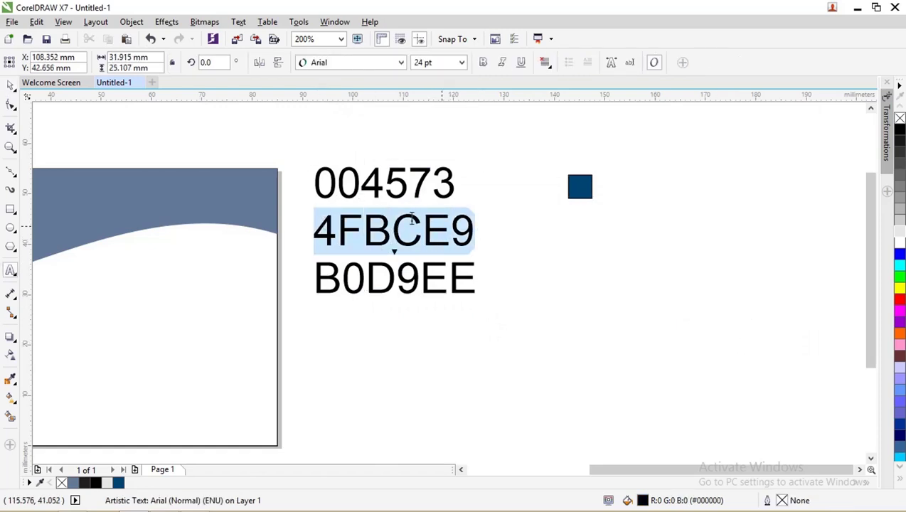
left_click(11, 87)
left_click(580, 187)
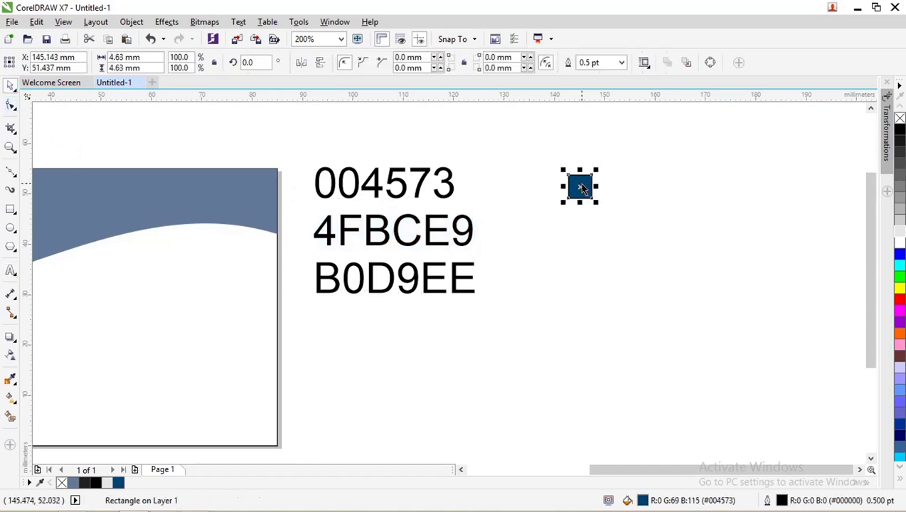
left_click_drag(580, 187, 580, 199)
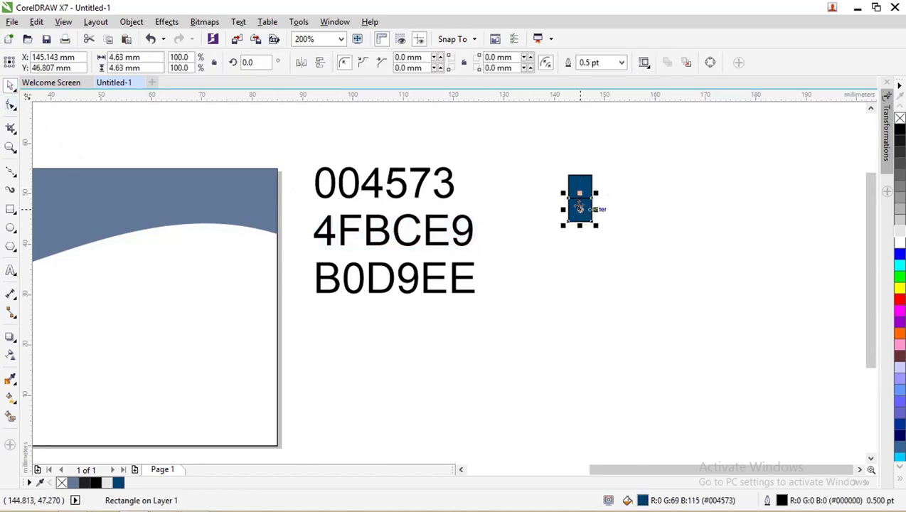
- Fill the duplicated square with the uniform hex colour 4FBCE9
double_click(643, 501)
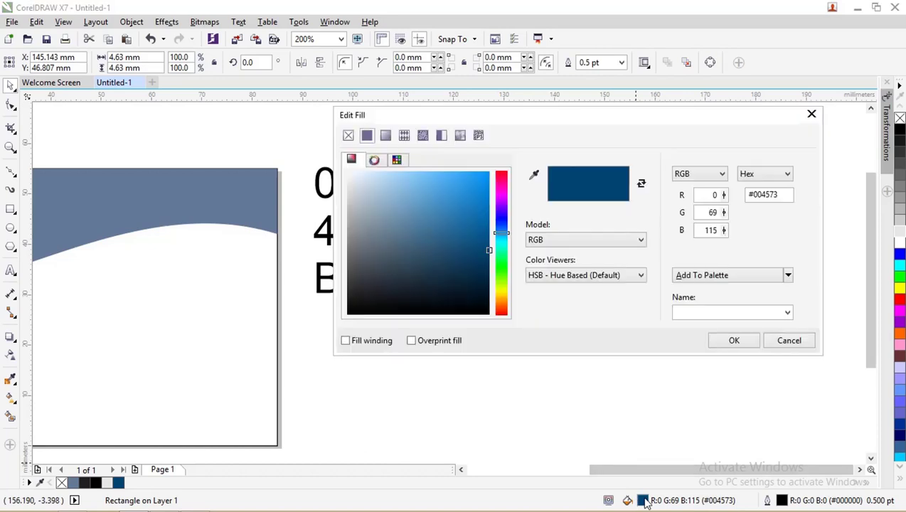
left_click(759, 191)
key("ctrl+v")
left_click(736, 340)
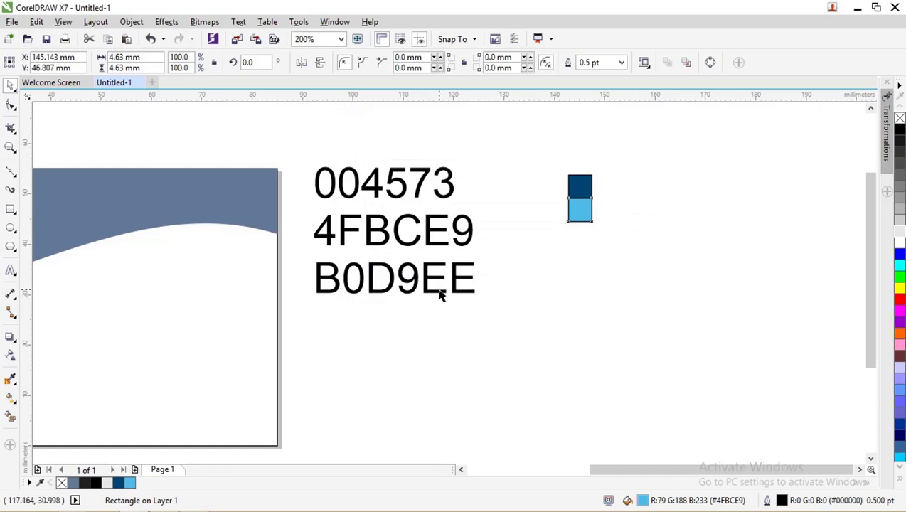
- Duplicate the light blue square directly below itself and copy the third colour code, B0D9EE
left_click_drag(580, 210, 580, 234)
double_click(447, 280)
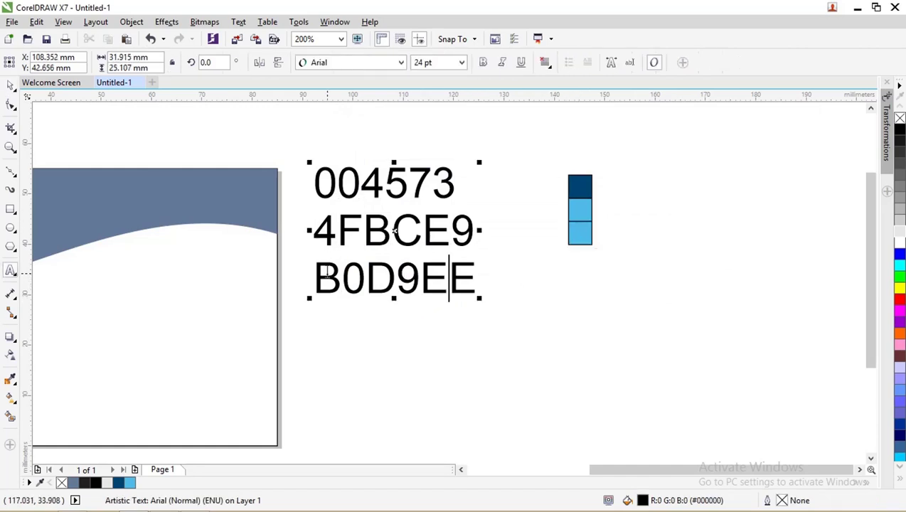
left_click_drag(316, 278, 480, 280)
key("ctrl+c")
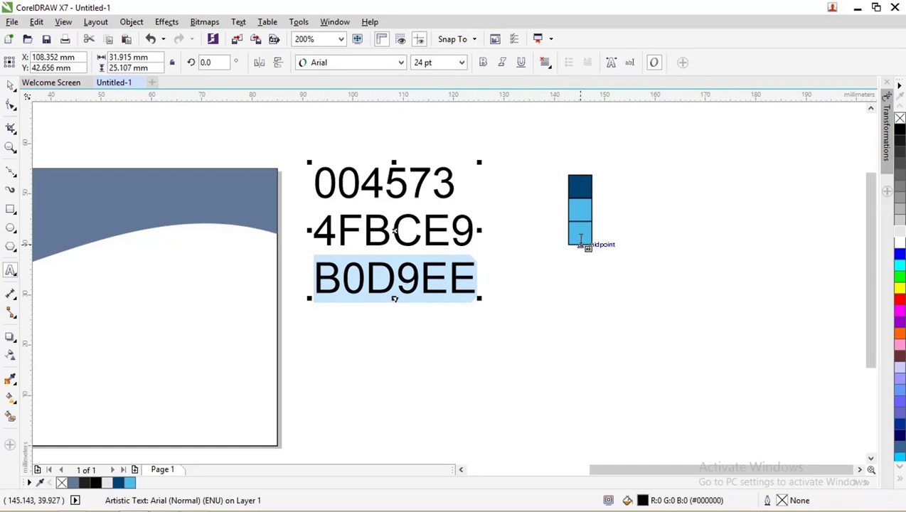
- Fill the lowest square of the swatch column with the uniform hex colour B0D9EE
key("ctrl+space")
left_click(579, 233)
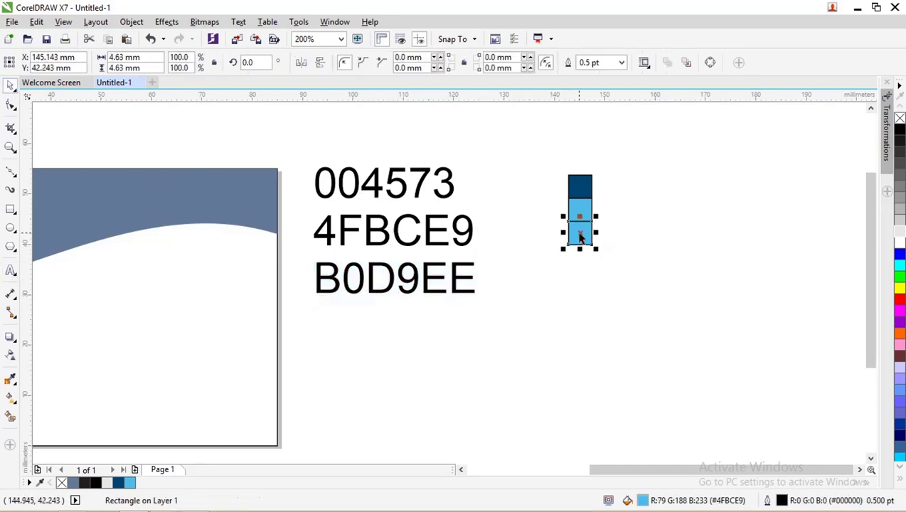
double_click(648, 491)
double_click(785, 194)
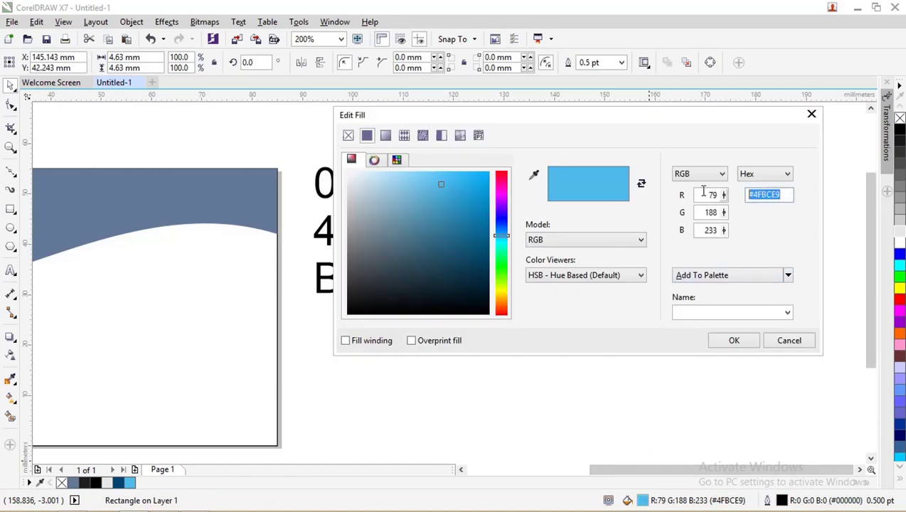
key("ctrl+v")
left_click(734, 341)
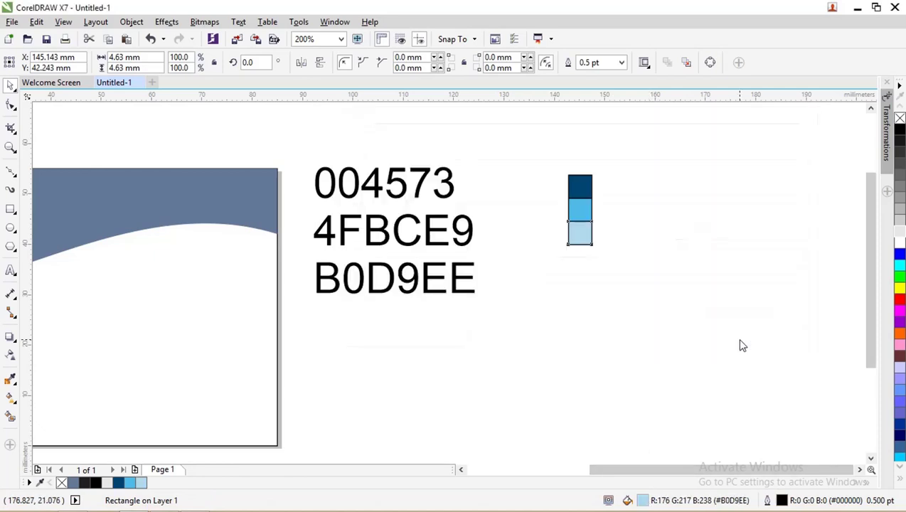
- Move the colour-code text well to the right of the swatches and enlarge the three-square swatch column to about 11.5 mm wide beside the card
left_click(668, 277)
scroll(616, 287, "down", 1)
left_click_drag(625, 285, 580, 218)
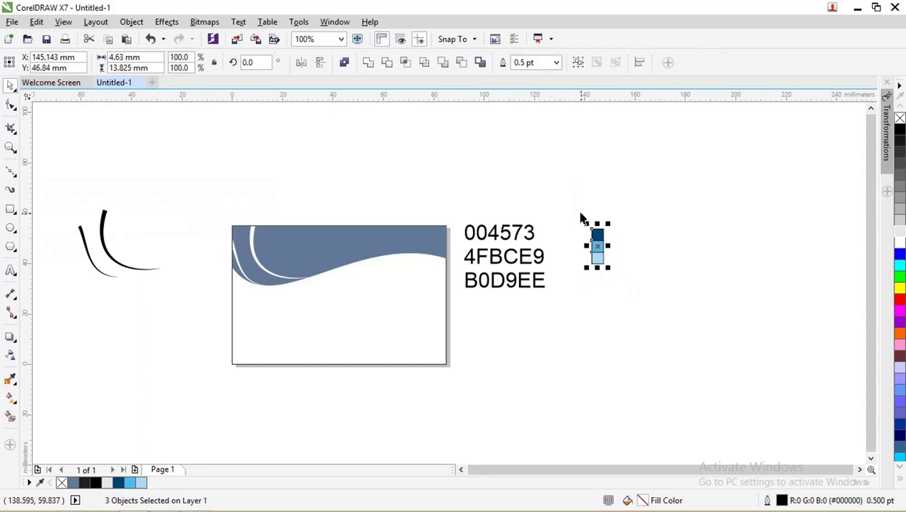
scroll(553, 297, "up", 1)
scroll(482, 278, "down", 1)
left_click(381, 249)
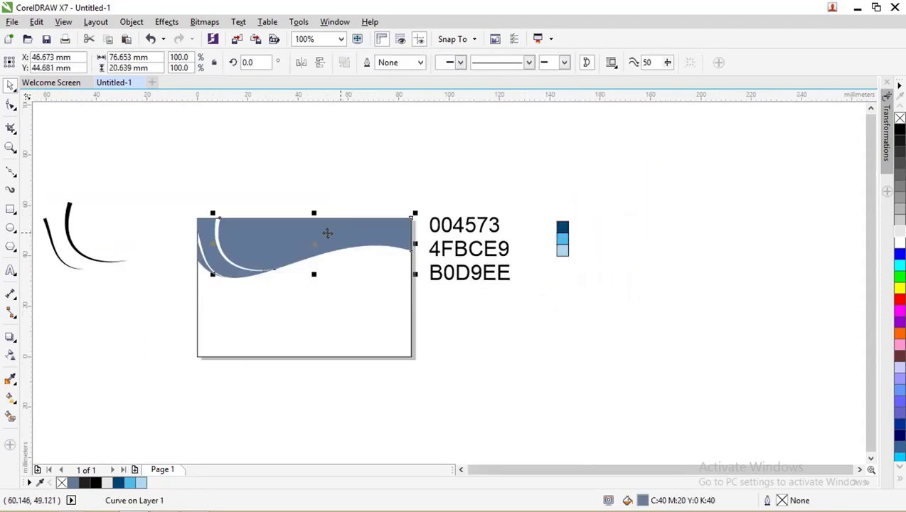
left_click_drag(492, 270, 720, 315)
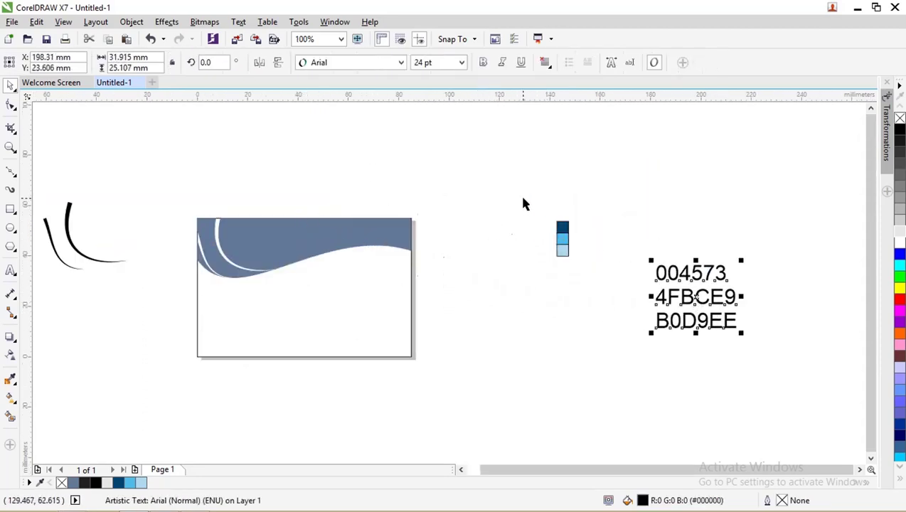
left_click_drag(524, 204, 579, 269)
left_click_drag(553, 240, 496, 309)
- Apply an interactive fountain fill to the large header piece, running from its lower-left curve to the card's upper-right corner
scroll(323, 259, "up", 1)
left_click(295, 200)
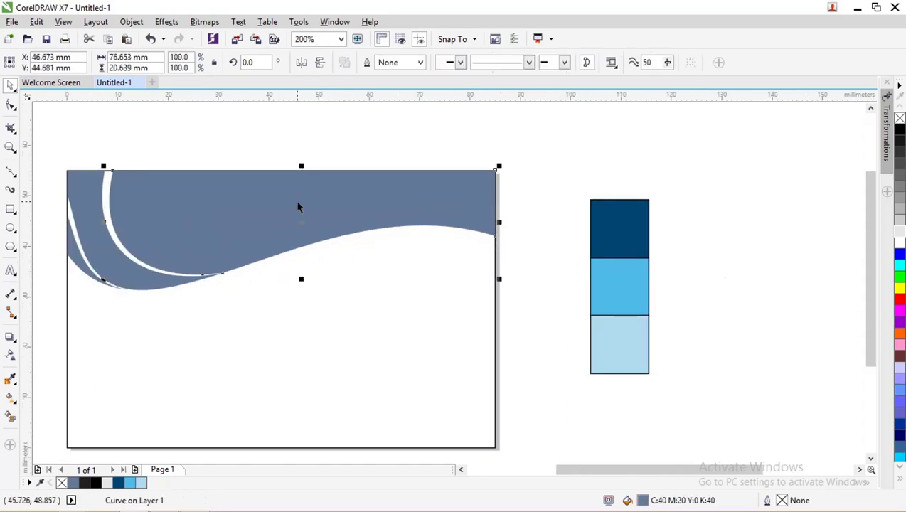
left_click(10, 402)
left_click(35, 396)
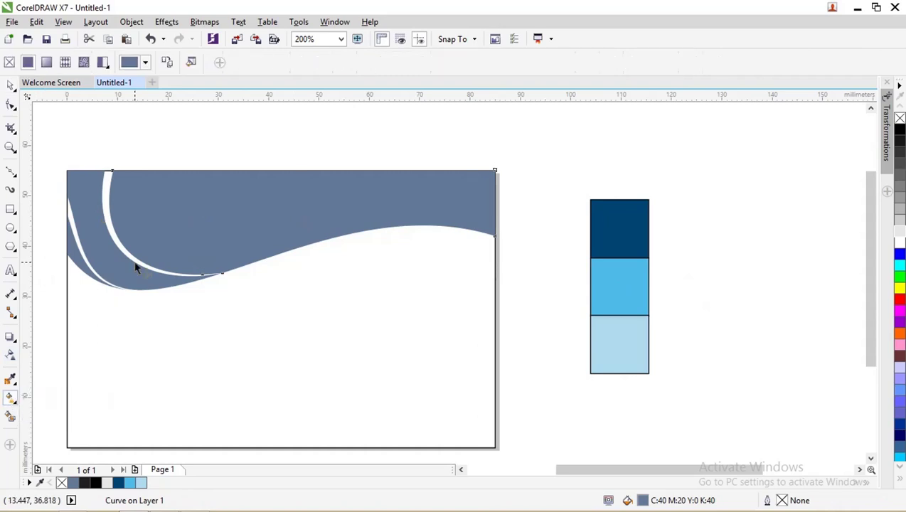
left_click_drag(147, 246, 505, 169)
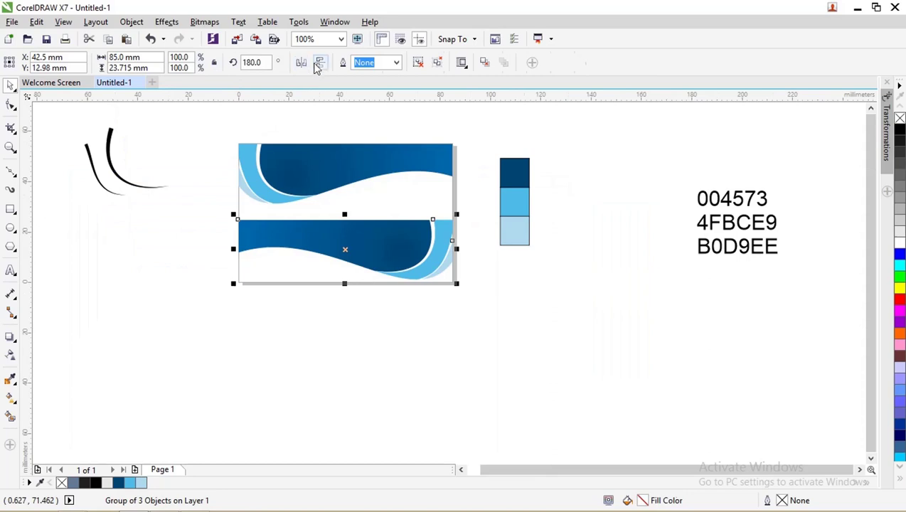
- Mirror the duplicated wave group horizontally and vertically, and move it about 13.4 mm down over the card's lower edge
left_click(302, 63)
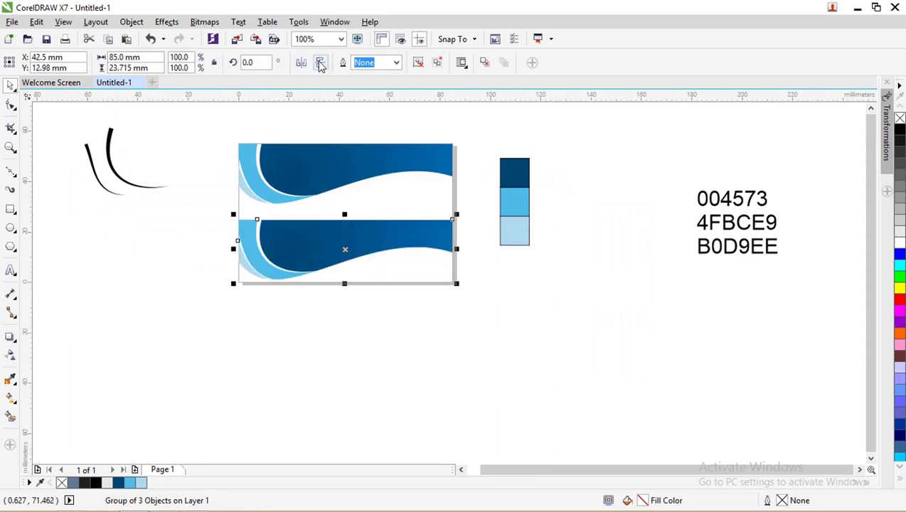
left_click(320, 63)
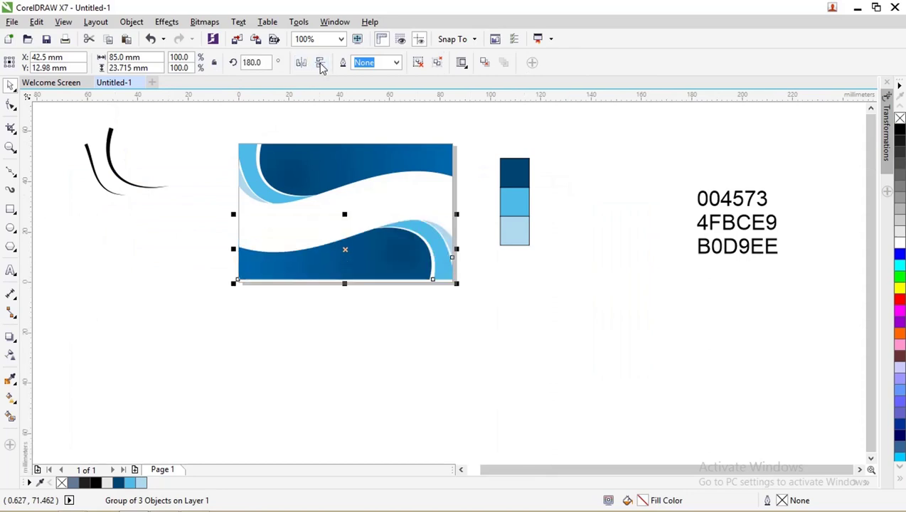
left_click(393, 274)
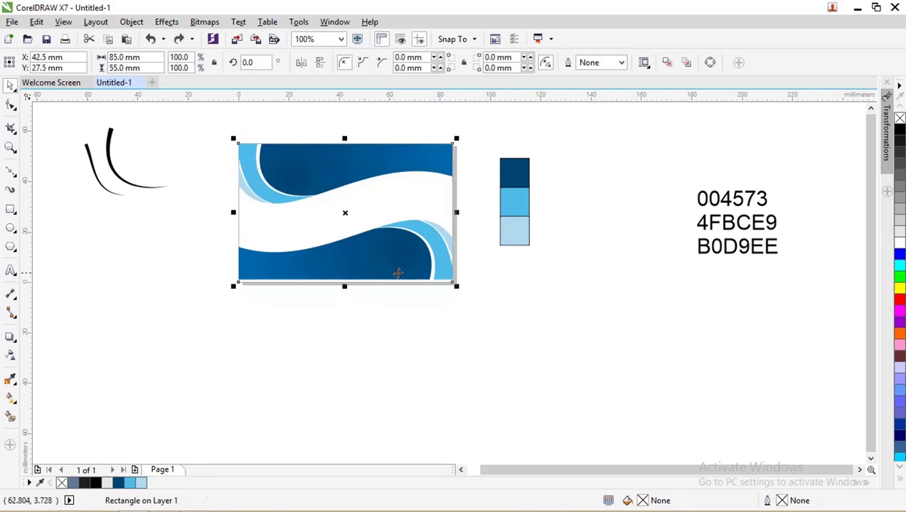
left_click_drag(482, 334, 225, 210)
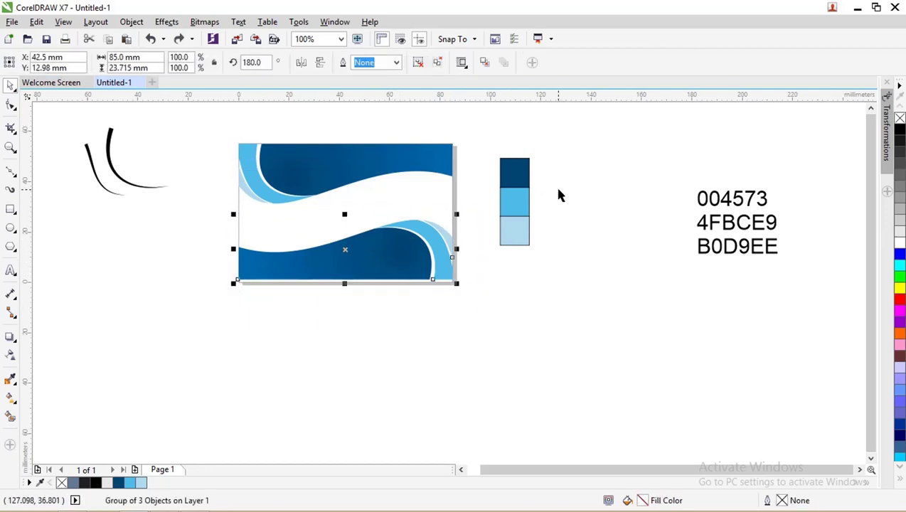
scroll(367, 280, "up", 2)
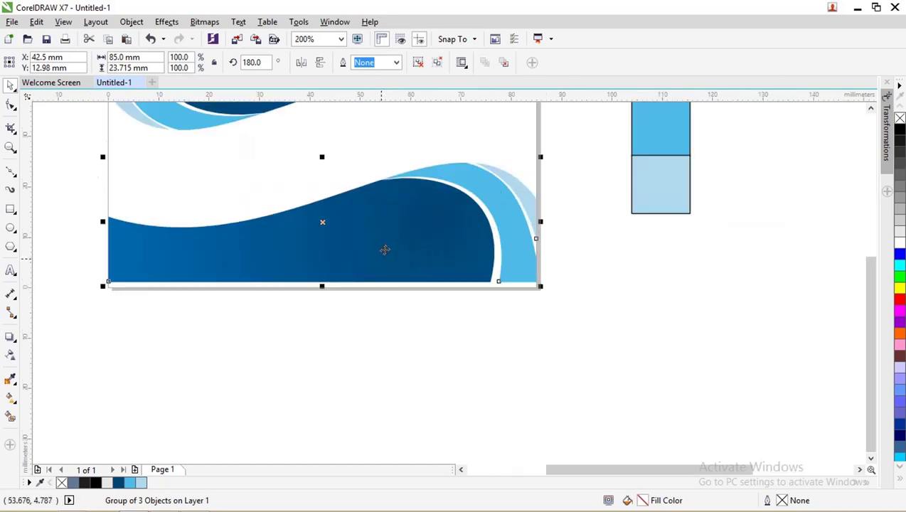
left_click_drag(384, 249, 385, 287)
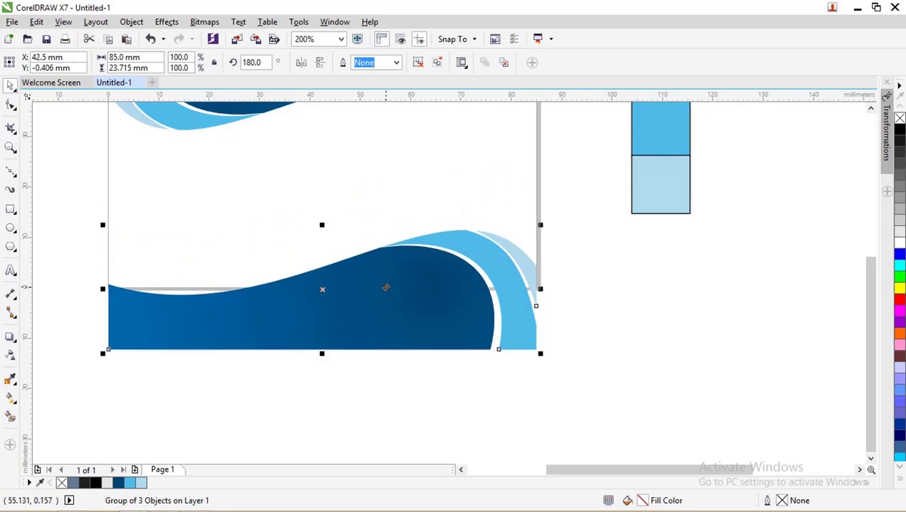
- Rotate the lower wave group about 3.8° counter-clockwise and shift it slightly down and to the right
left_click(531, 340)
left_click_drag(538, 356, 554, 349)
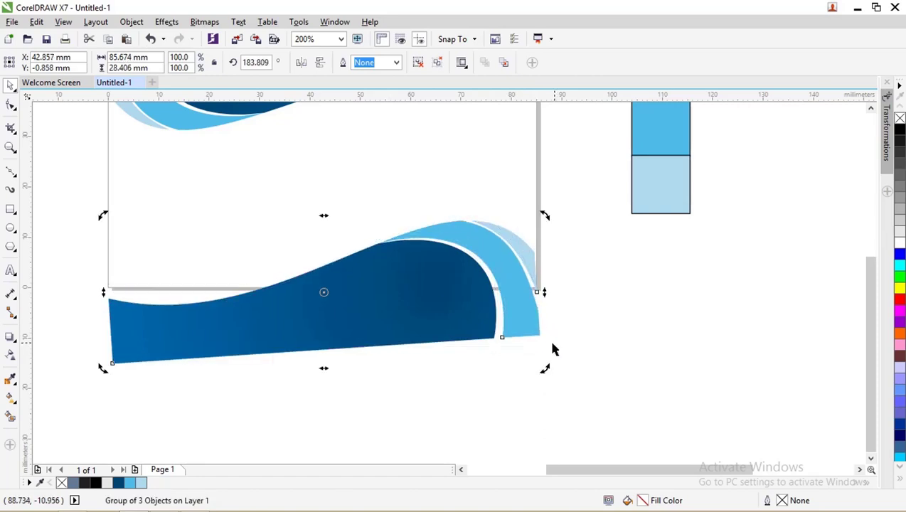
left_click_drag(454, 294, 460, 294)
key("Escape")
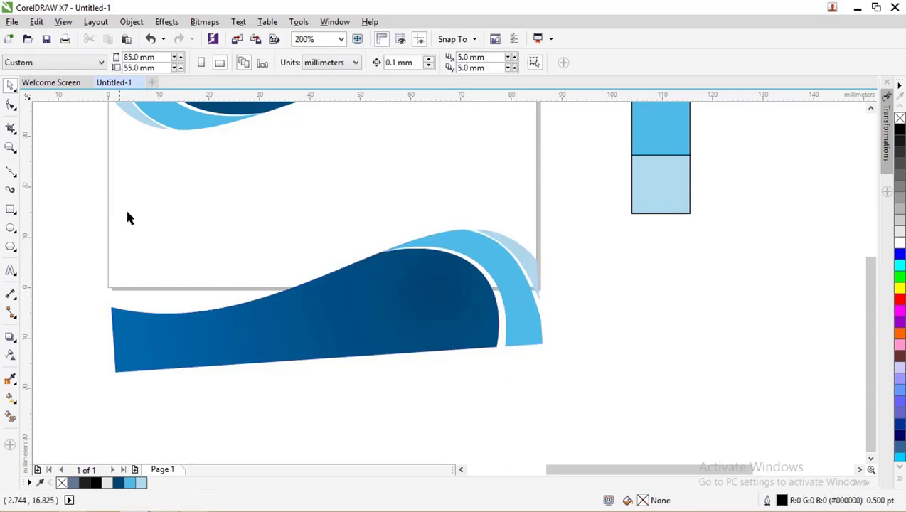
- Draw a two-node Bézier curve about 14 mm wide and 16 mm high across the card's lower-left corner
left_click(10, 175)
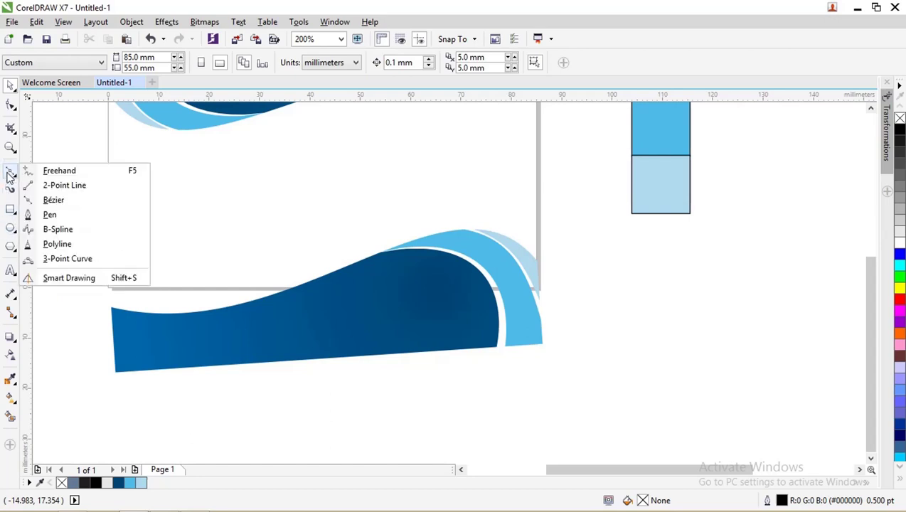
left_click(59, 201)
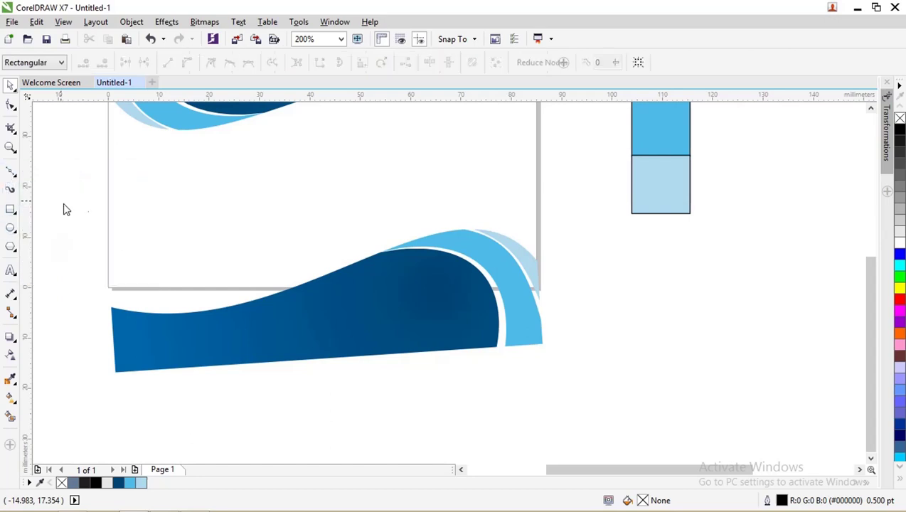
left_click(103, 214)
left_click_drag(175, 292, 242, 281)
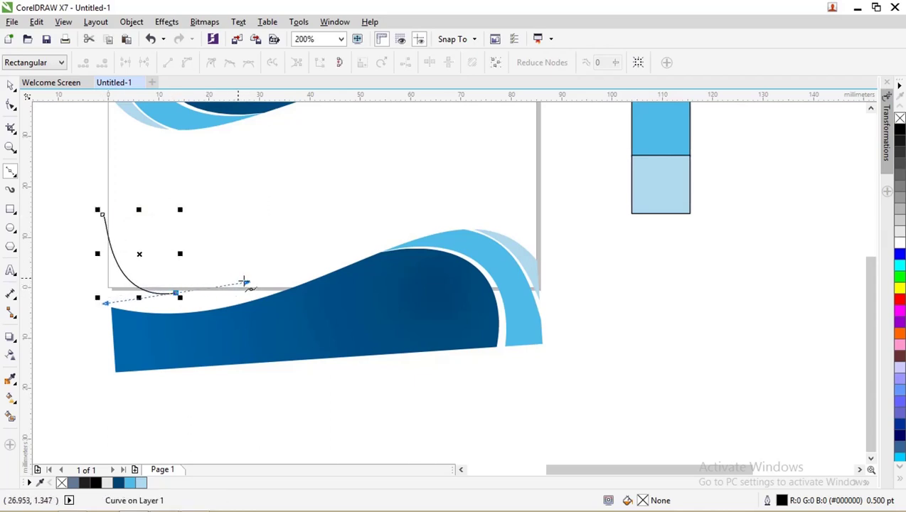
- Reshape the corner curve by pulling its upper handle down and extending its lower end to the right and its upper end upwards
left_click(10, 104)
left_click(103, 216)
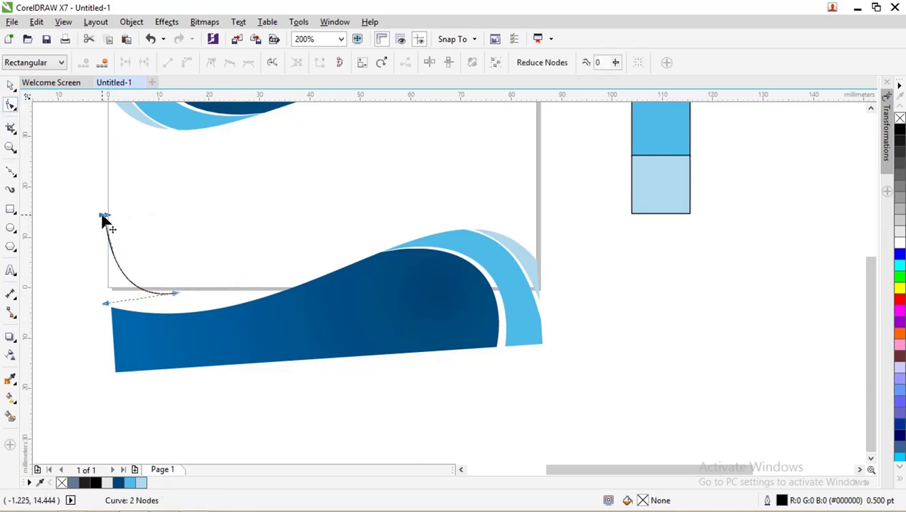
scroll(101, 219, "up", 1)
left_click_drag(107, 209, 98, 244)
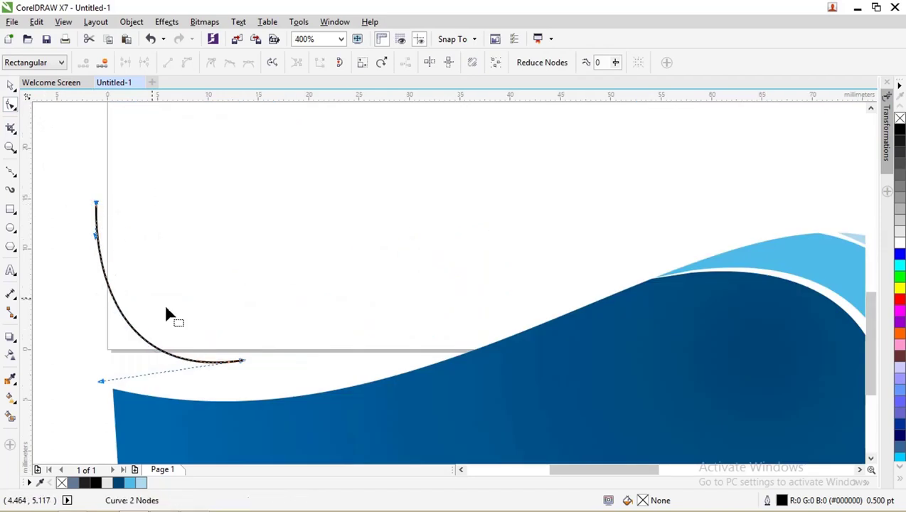
left_click_drag(243, 364, 292, 361)
left_click_drag(96, 204, 91, 178)
left_click(91, 209)
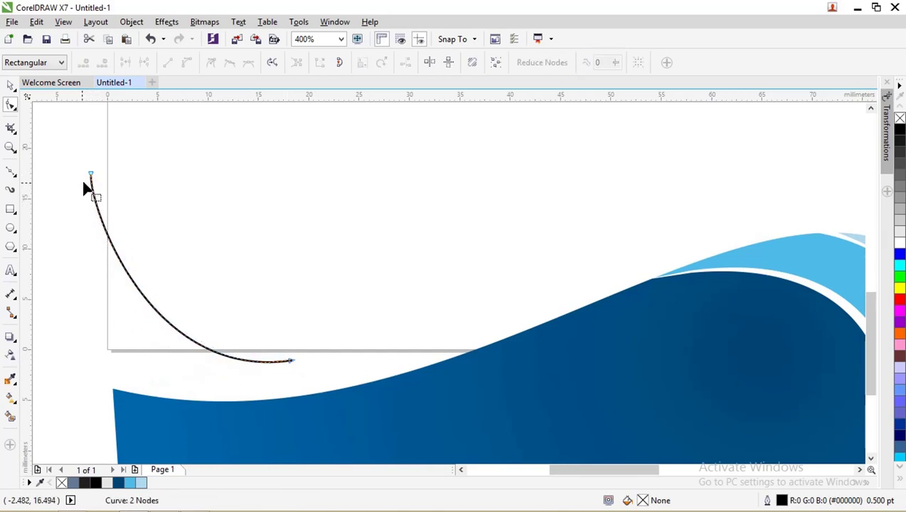
- Smooth the corner curve by raising its upper node slightly, lengthening that node's handle downwards and levelling the lower node's handle
left_click(91, 177)
left_click_drag(93, 205, 95, 251)
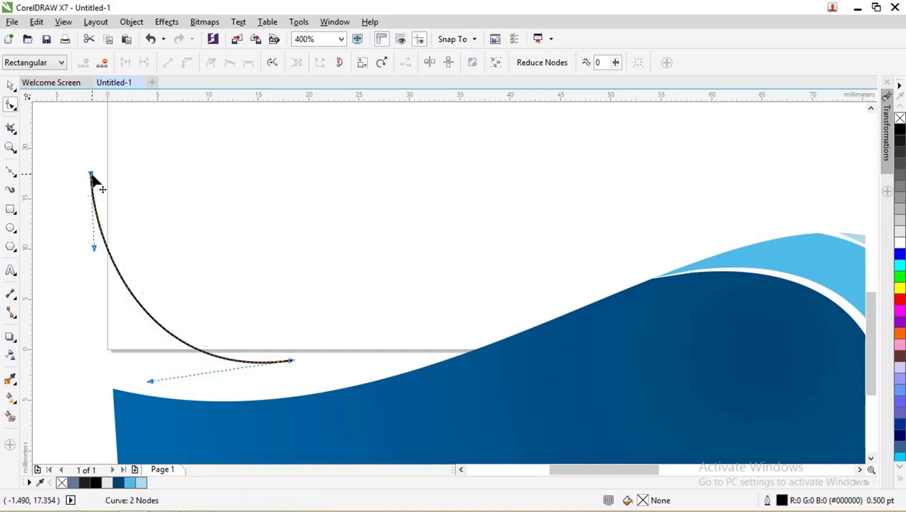
left_click_drag(91, 175, 89, 157)
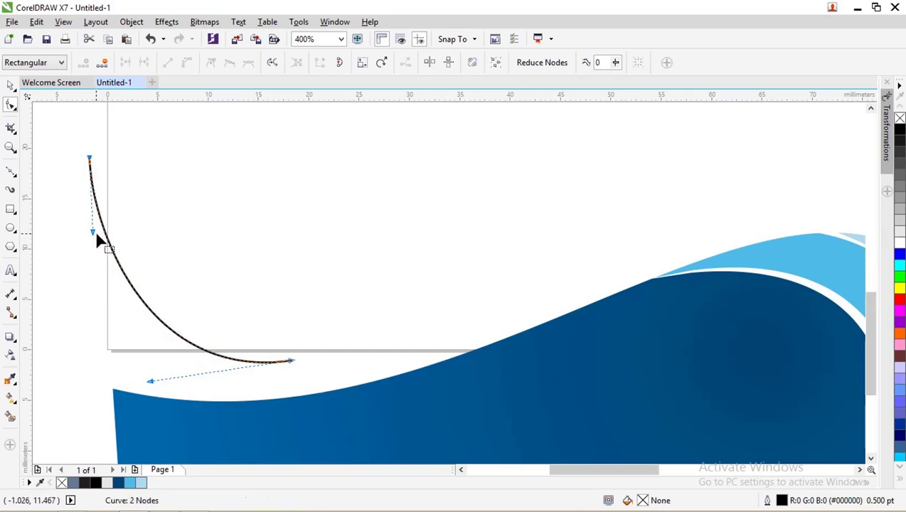
left_click_drag(94, 232, 93, 258)
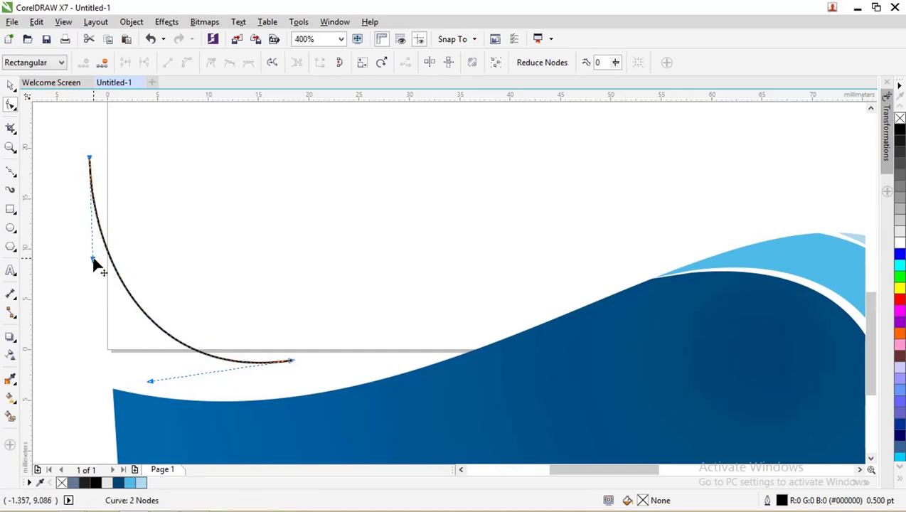
left_click_drag(150, 384, 148, 360)
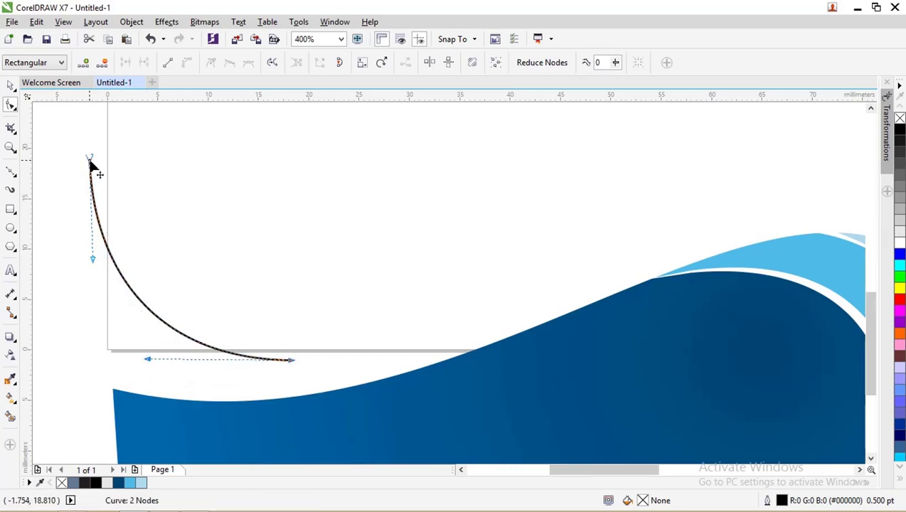
- Raise the corner curve's upper node and adjust its handle so the curve spans about 20 × 22 mm
left_click_drag(90, 160, 89, 138)
scroll(112, 240, "down", 1)
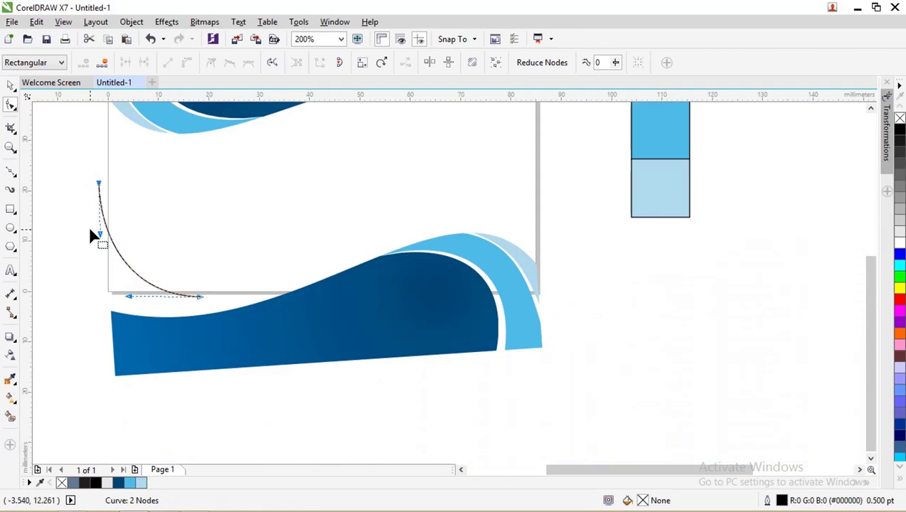
scroll(91, 235, "up", 1)
left_click_drag(108, 238, 106, 246)
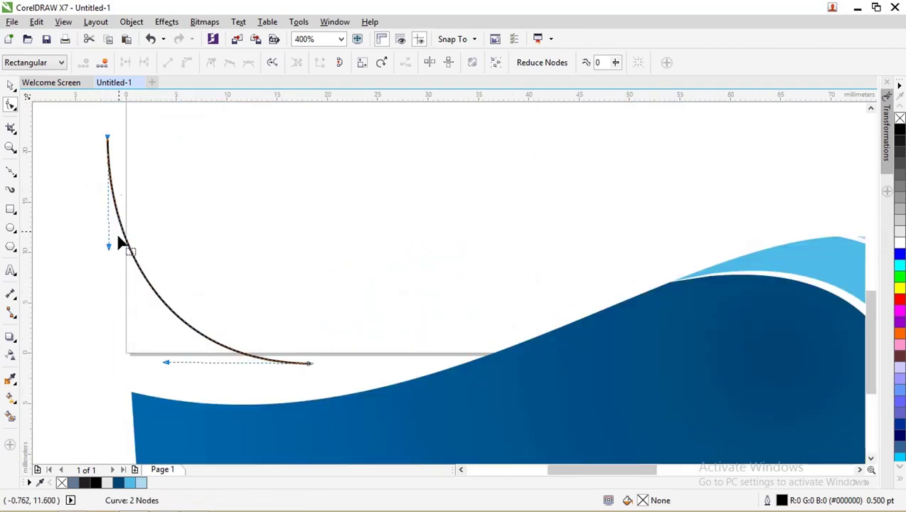
- Rotate a copy of the corner curve about 5.7° clockwise around a pivot placed on the curve's lower part
left_click(10, 86)
left_click(110, 168)
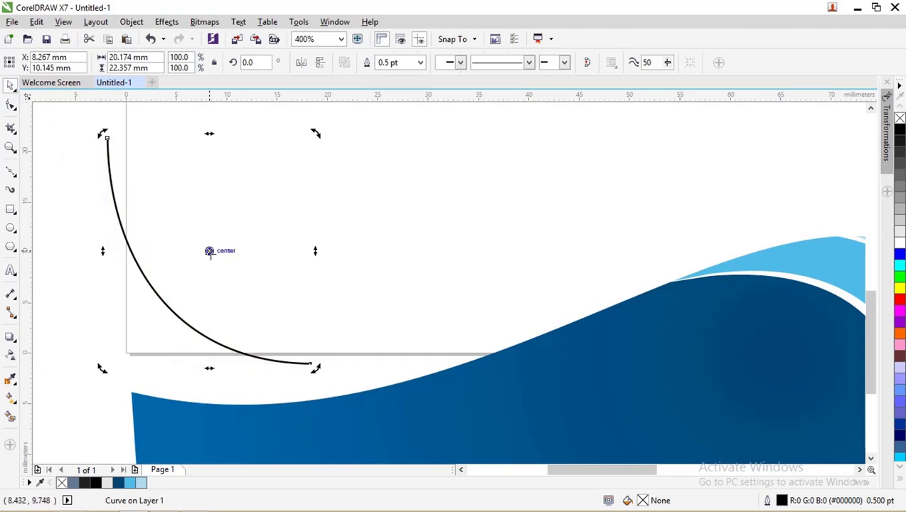
left_click_drag(209, 253, 196, 330)
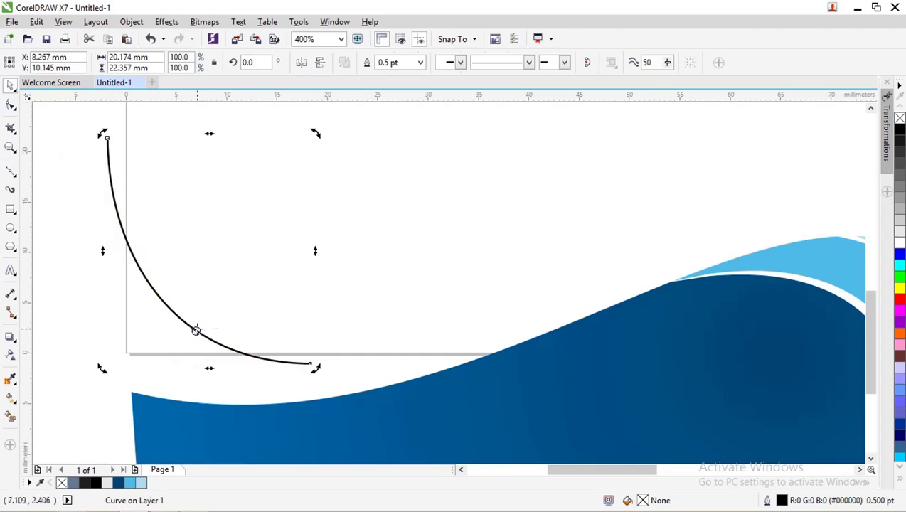
left_click_drag(104, 135, 125, 136)
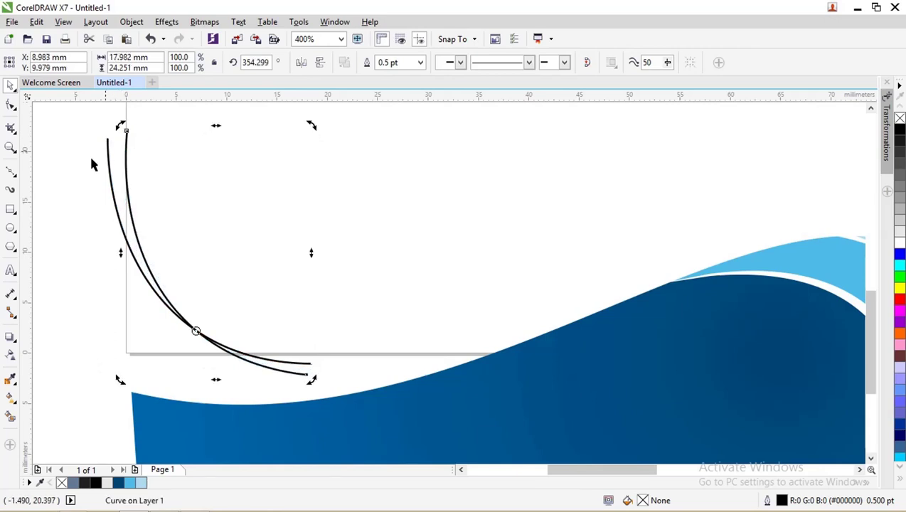
left_click(66, 163)
- Give the card rectangle a black hairline outline and smart-fill the two corner areas enclosed by the curves and card edges
left_click(127, 303)
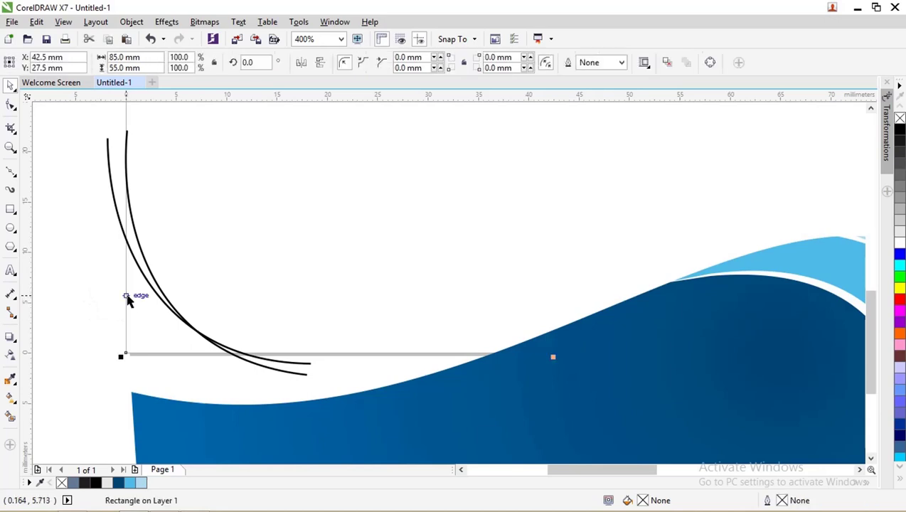
right_click(900, 136)
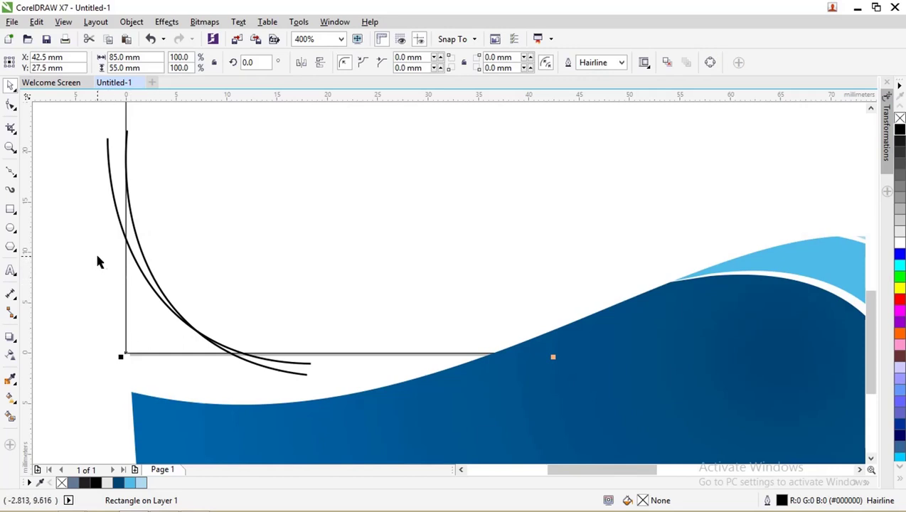
left_click(11, 418)
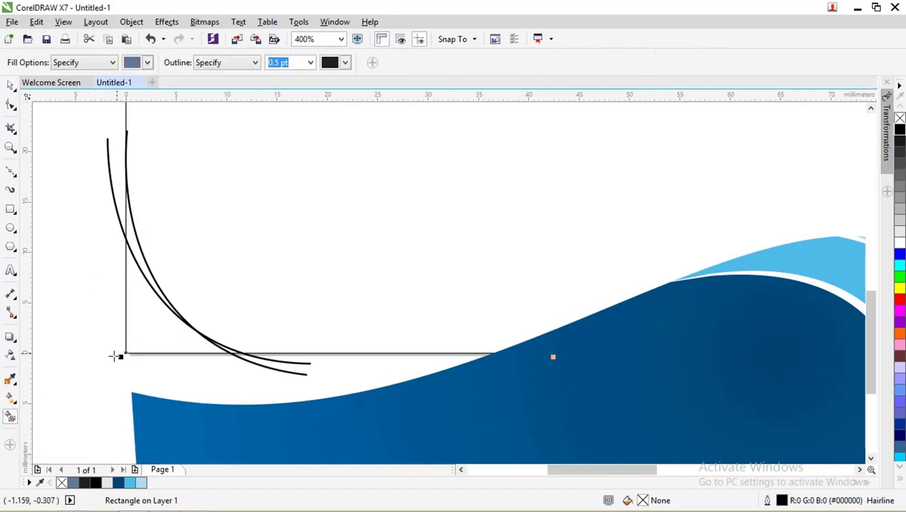
left_click(148, 319)
left_click(136, 246)
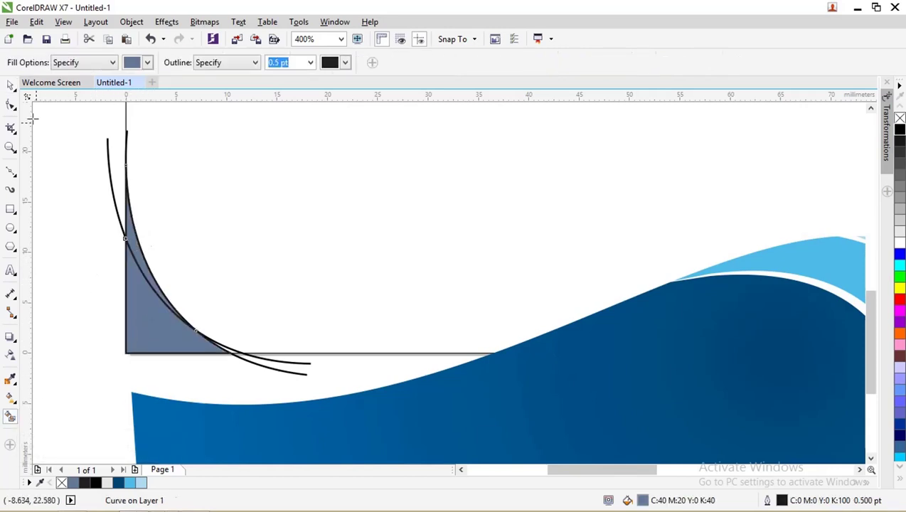
- Delete the two construction curves crossing the card's lower-left corner
left_click(10, 85)
left_click(67, 131)
left_click(110, 153)
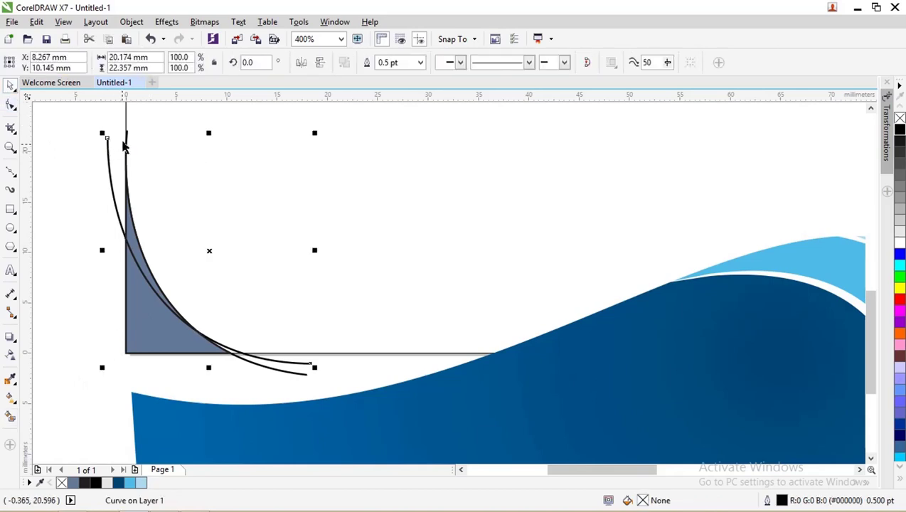
left_click(126, 131, "shift")
key("Delete")
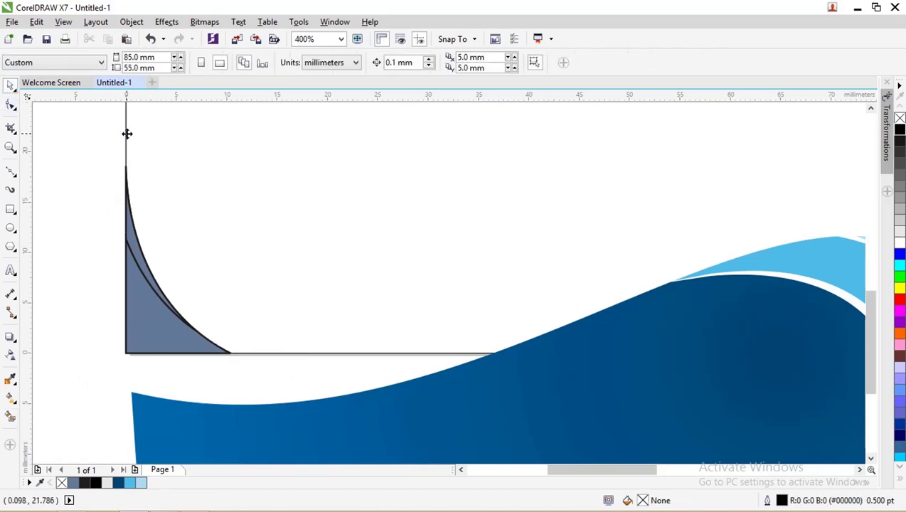
- Fill the large corner shape with the palette's dark blue and the thin sliver above it with the medium light blue
left_click(138, 328)
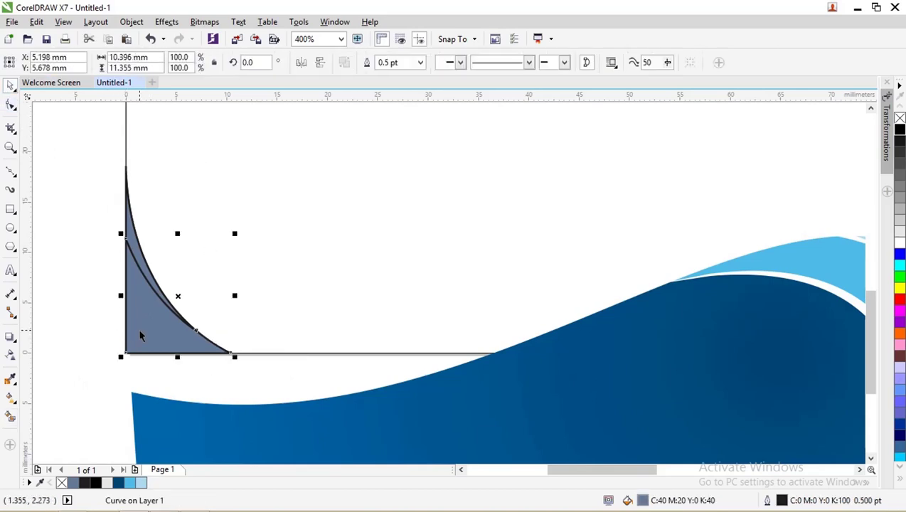
left_click(119, 483)
left_click(73, 300)
left_click(133, 214)
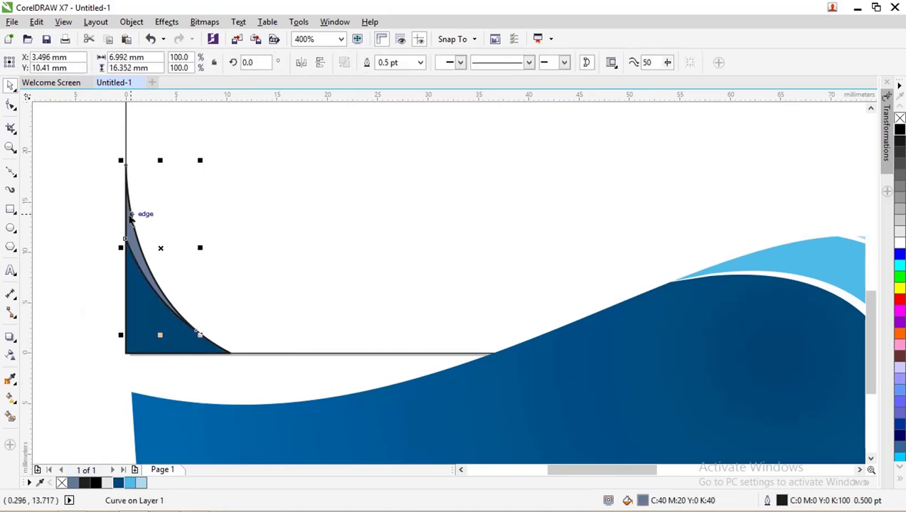
left_click(136, 482)
left_click(106, 342)
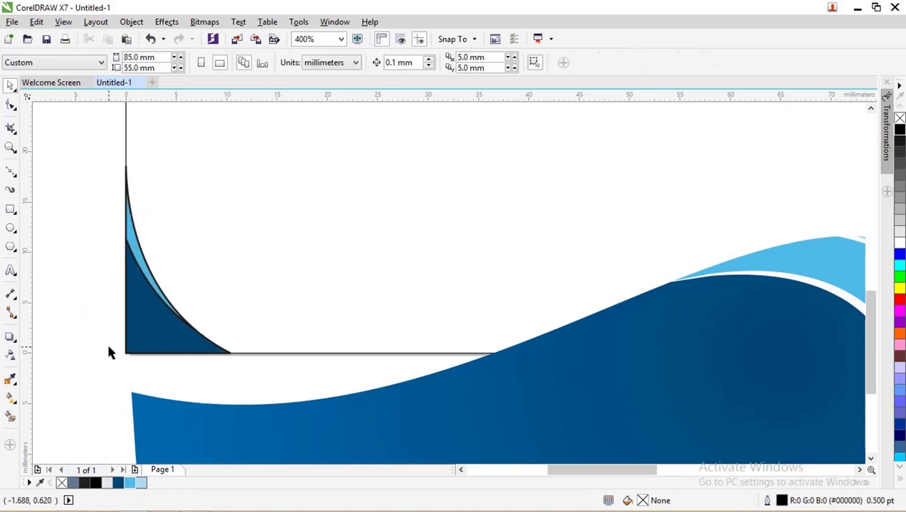
- Remove the outlines from both lower-left corner shapes
scroll(106, 340, "down", 2)
left_click_drag(105, 172, 164, 358)
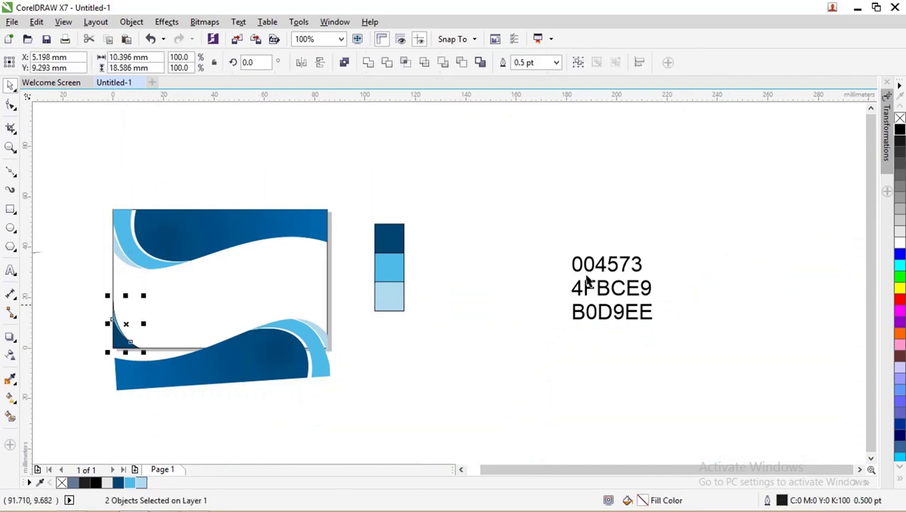
right_click(900, 118)
left_click(414, 344)
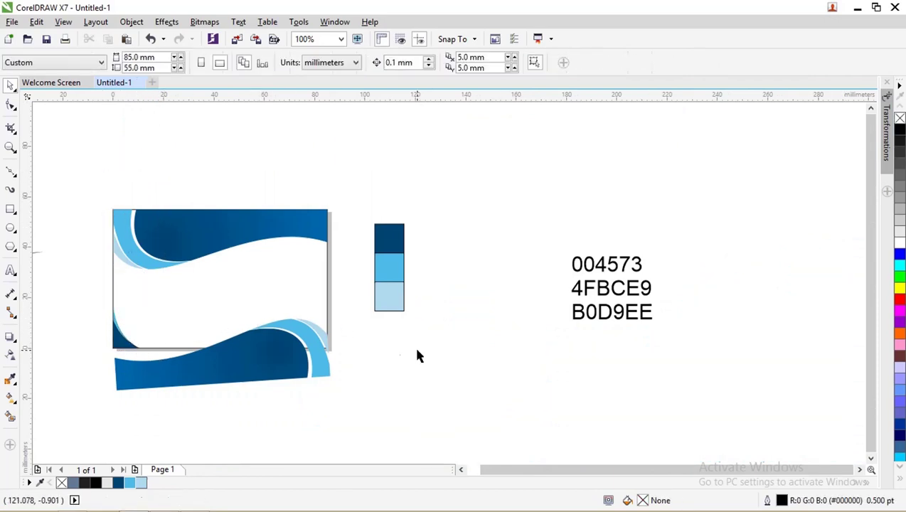
- Intersect the footer wave group with the card rectangle, and test the cropped piece by moving it and undoing the move
scroll(283, 343, "up", 4)
scroll(297, 312, "down", 4)
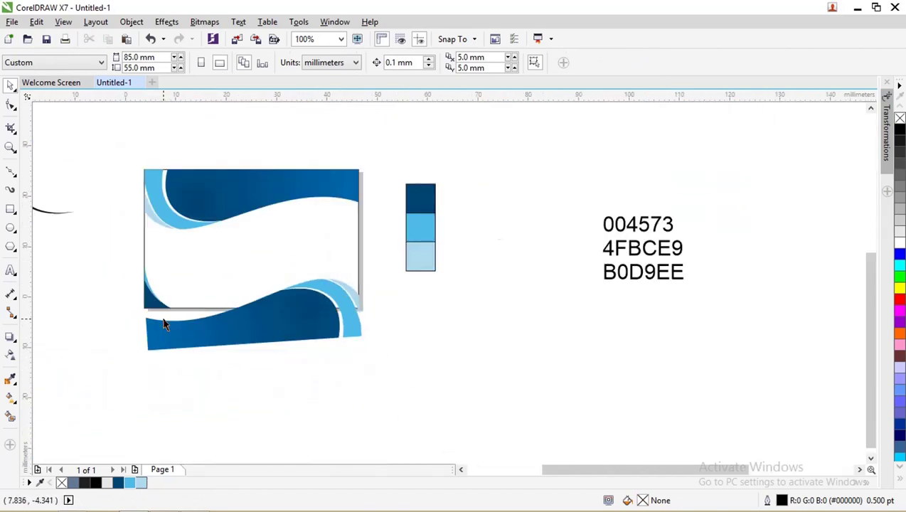
scroll(171, 321, "up", 2)
left_click(228, 300)
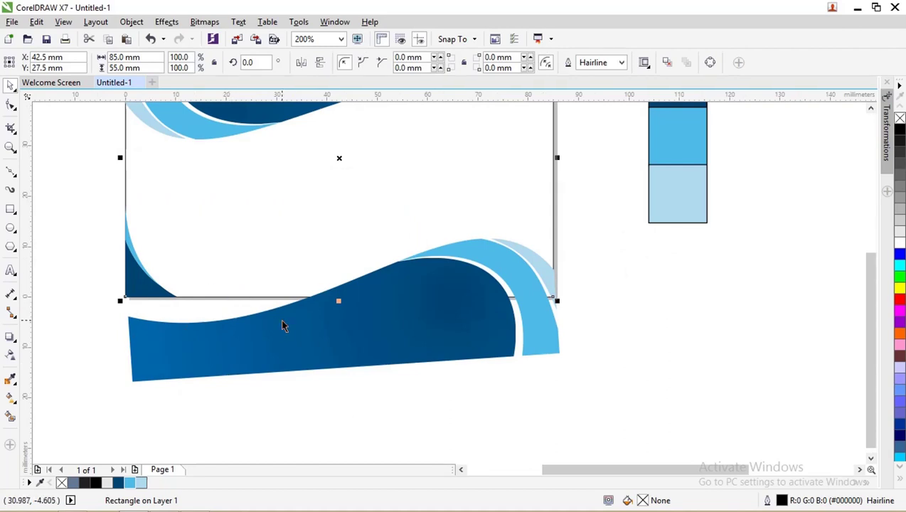
left_click(420, 338)
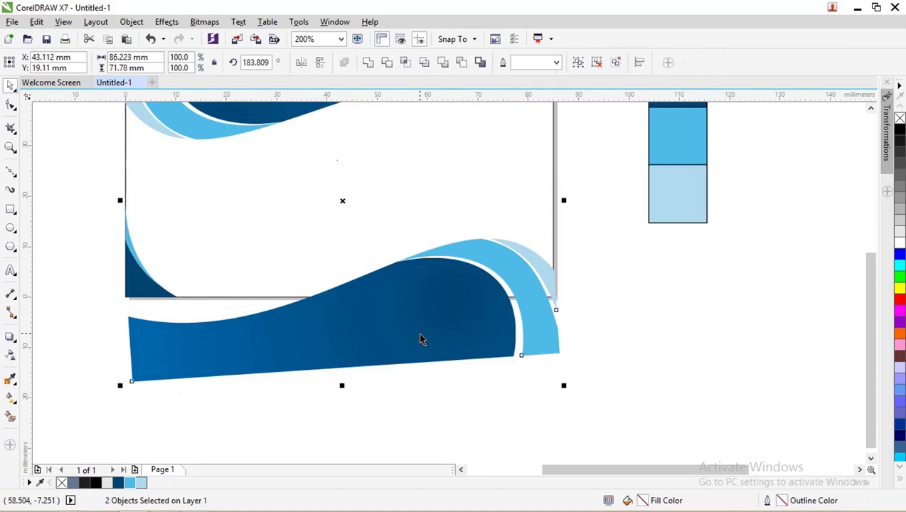
left_click(405, 62)
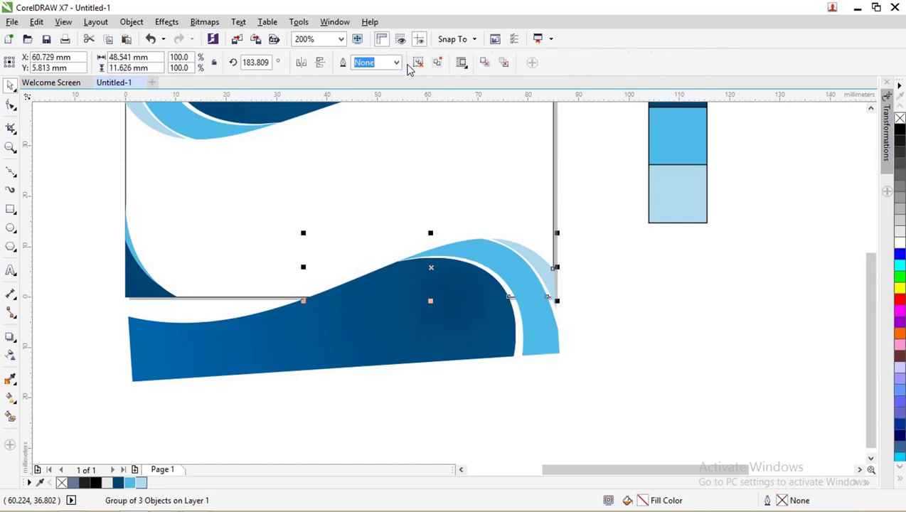
left_click(642, 344)
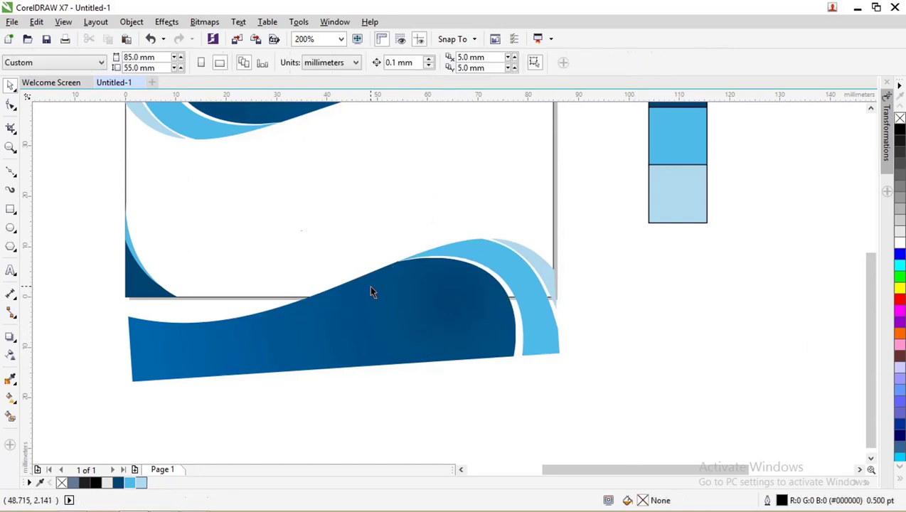
left_click_drag(390, 282, 365, 255)
key("ctrl+z")
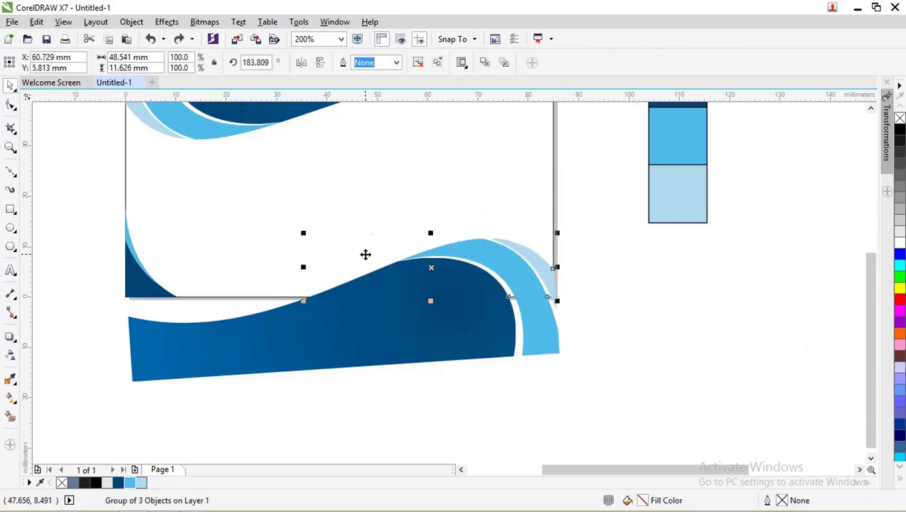
- Delete the original uncropped footer wave group that extends below the card
left_click(436, 364)
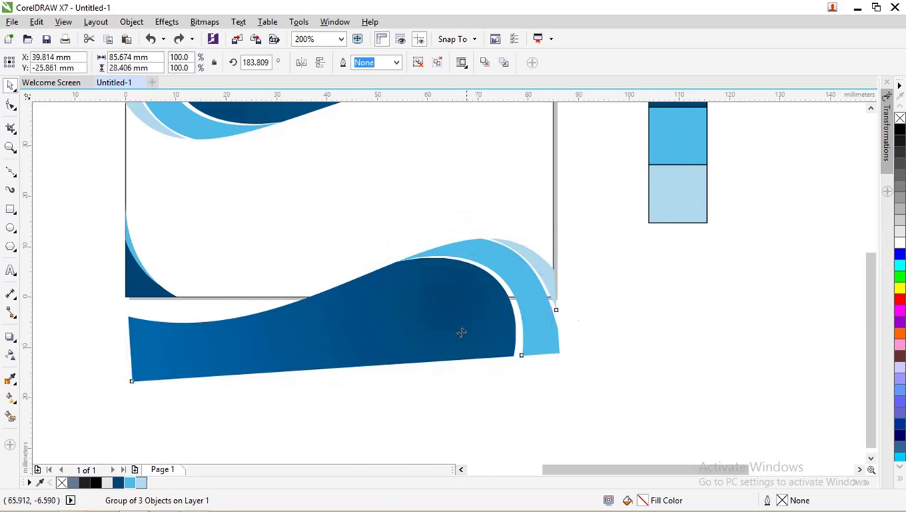
left_click_drag(461, 329, 509, 356)
key("Delete")
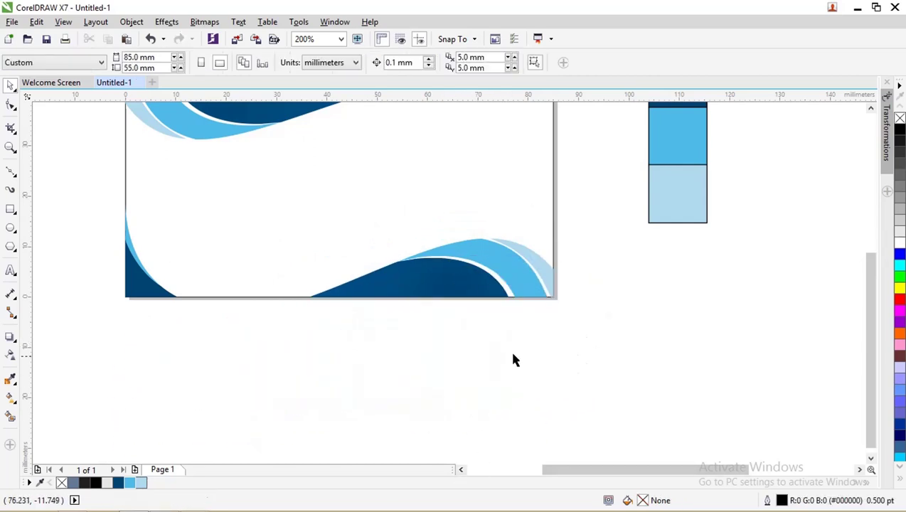
- Move the three blue colour swatches to the empty area left of the card, below the tapered black curves
scroll(486, 327, "down", 1)
scroll(400, 234, "up", 1)
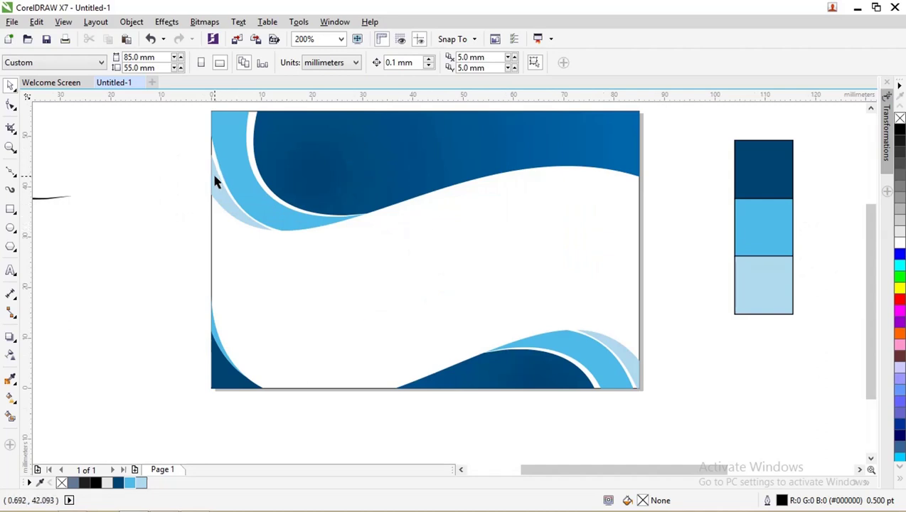
scroll(448, 222, "down", 1)
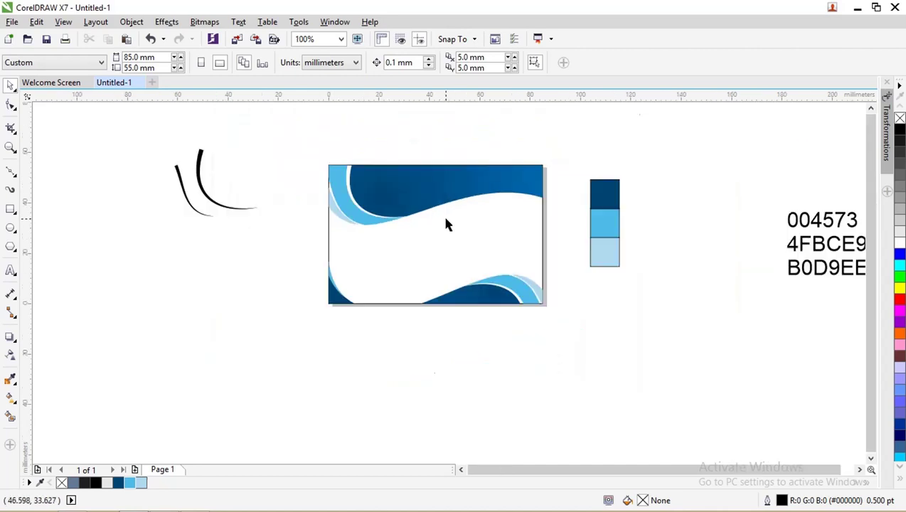
left_click_drag(575, 156, 649, 321)
left_click_drag(610, 191, 239, 292)
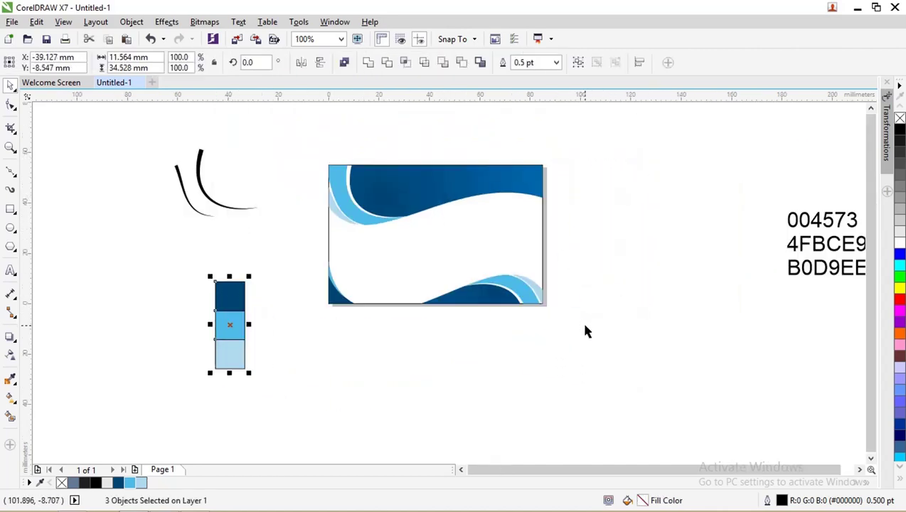
- Fill the card's background rectangle with white
left_click_drag(584, 328, 299, 134)
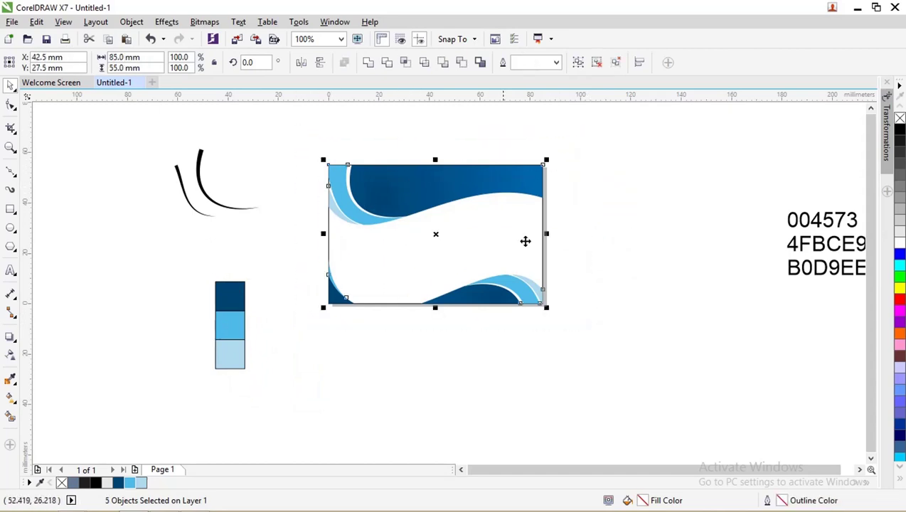
left_click(546, 230)
left_click(544, 226)
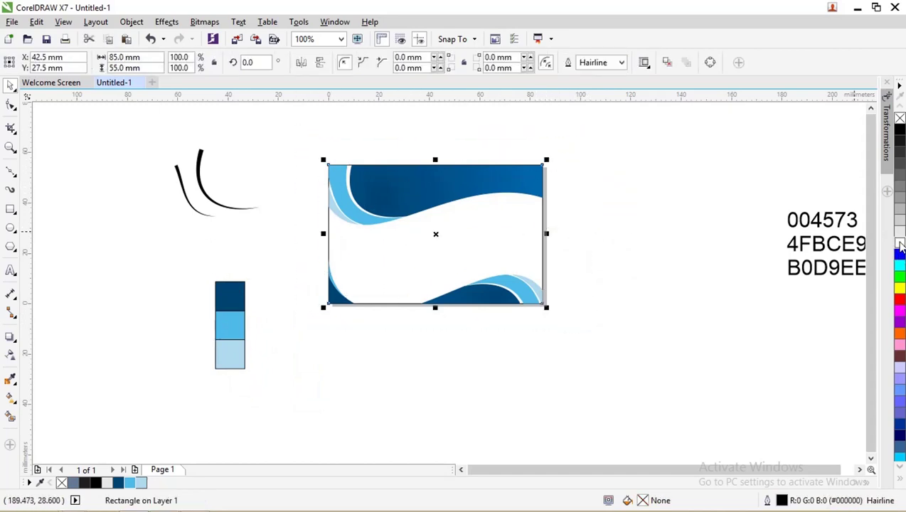
left_click(590, 300)
- Remove the outlines from all of the card's objects and place a copy of the whole card to its right
left_click_drag(605, 324, 322, 141)
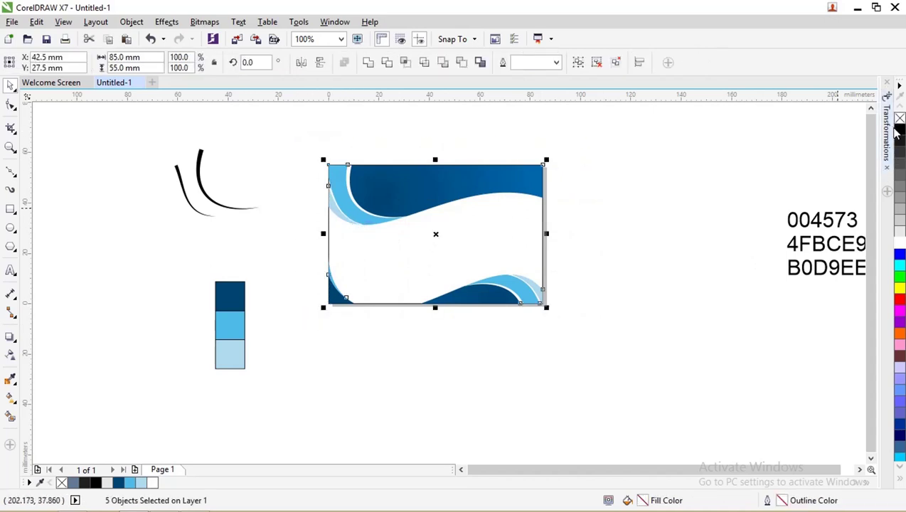
left_click_drag(407, 178, 637, 182)
left_click(592, 134)
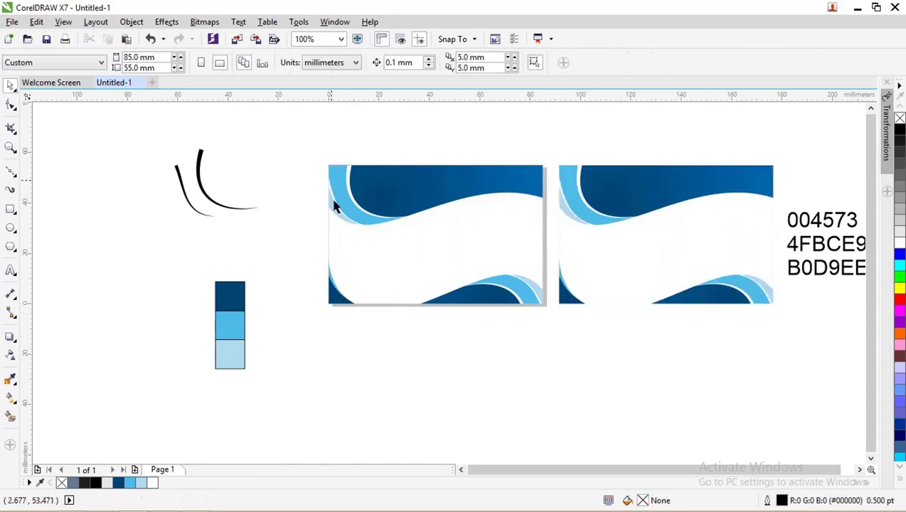
- Delete the lower-left corner shapes from the original card
left_click(419, 254)
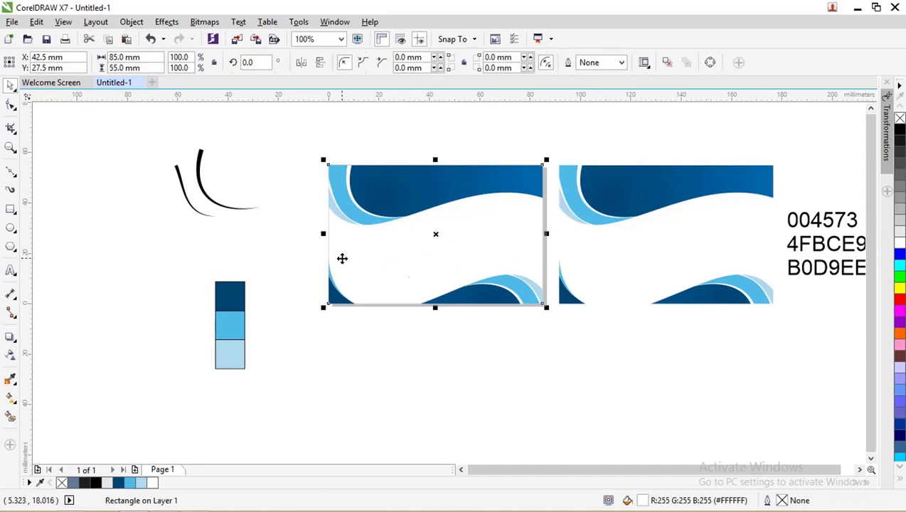
left_click(412, 356)
left_click_drag(308, 247, 395, 339)
key("Delete")
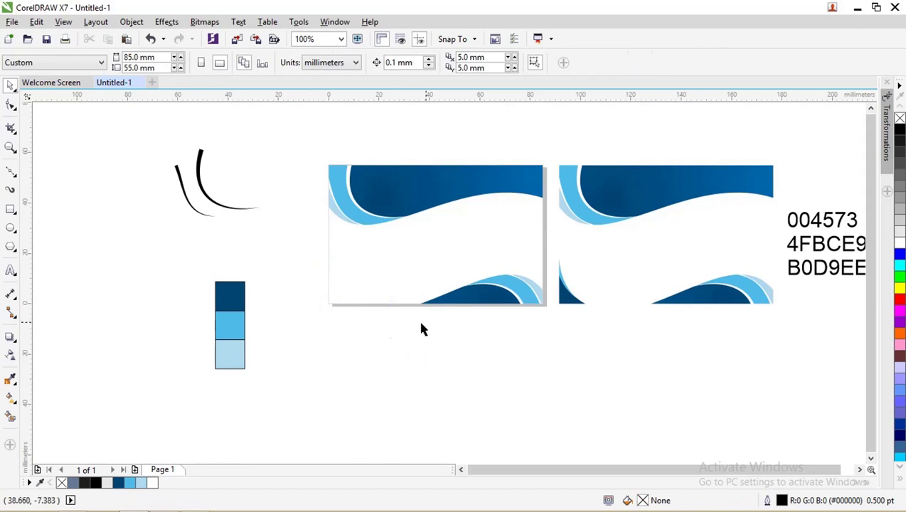
- Copy the header wave's dark blue gradient fill onto the original card's white background rectangle
left_click(443, 228)
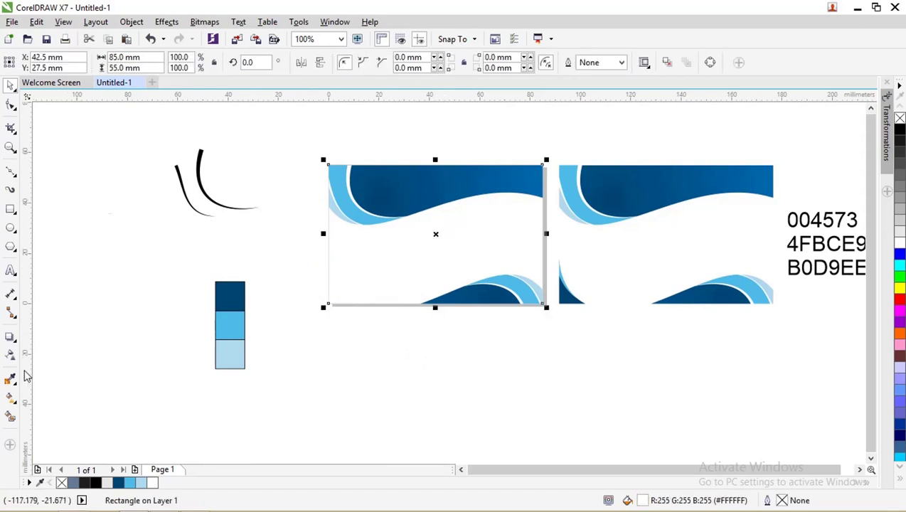
left_click(11, 399)
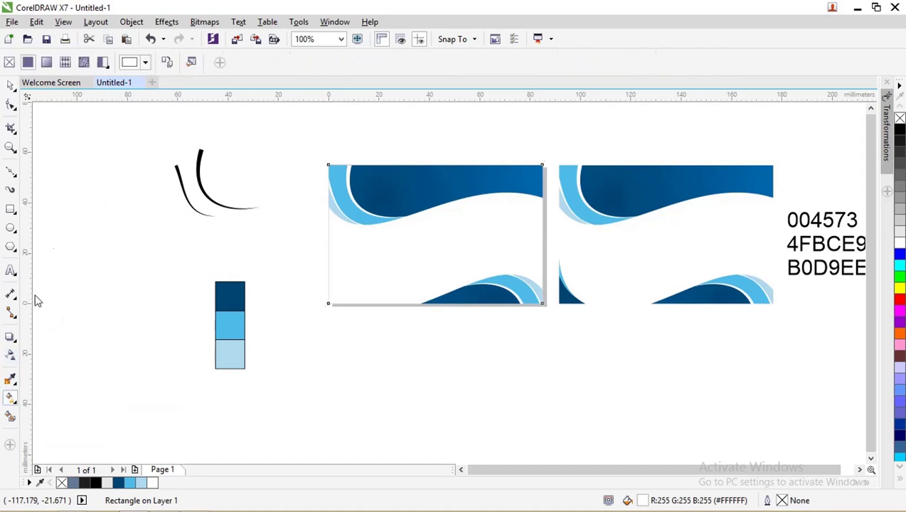
left_click(168, 64)
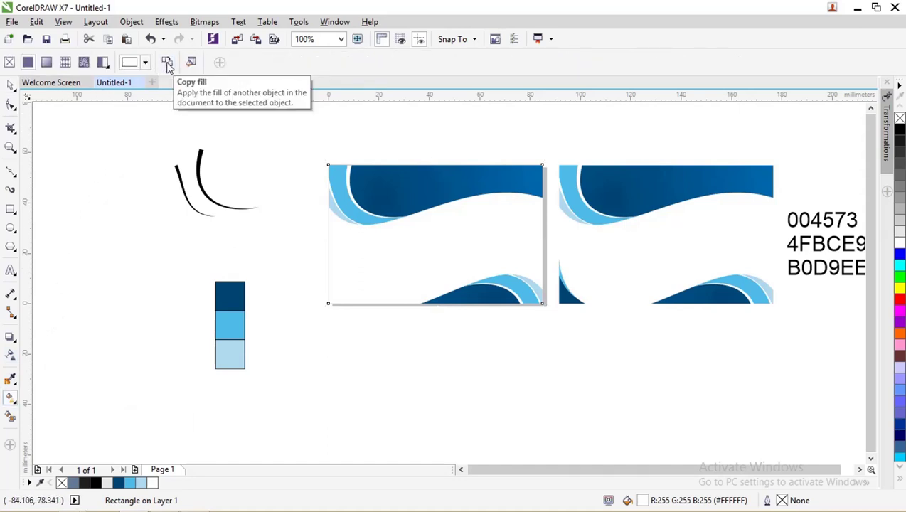
left_click(401, 188)
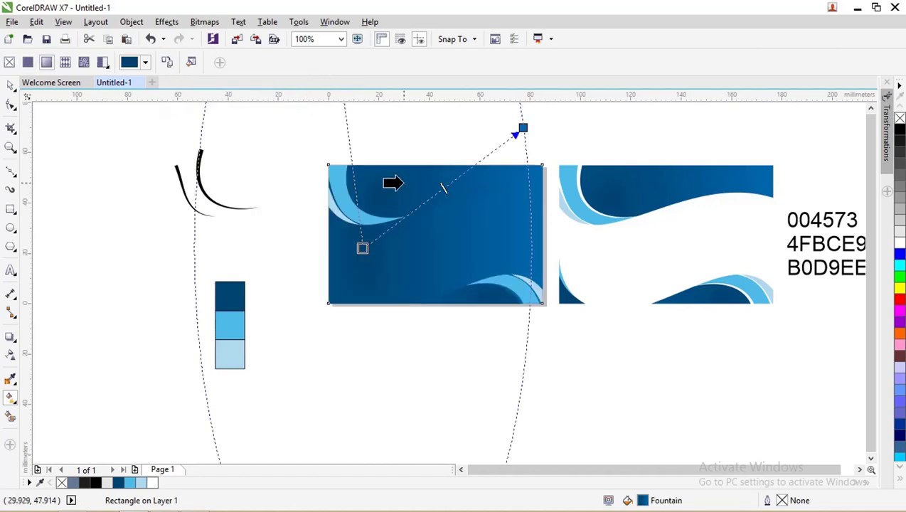
left_click(11, 84)
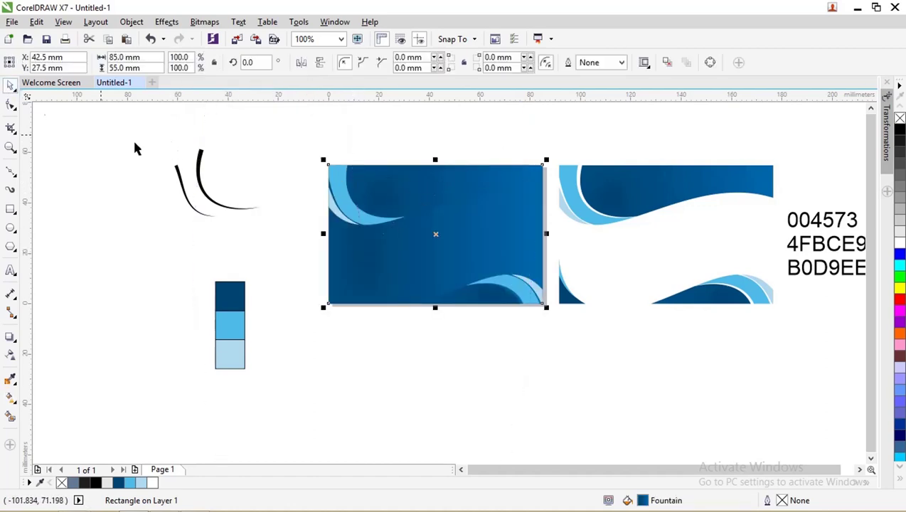
- Delete the grouped header wave shapes from the upper part of the original card
left_click(391, 342)
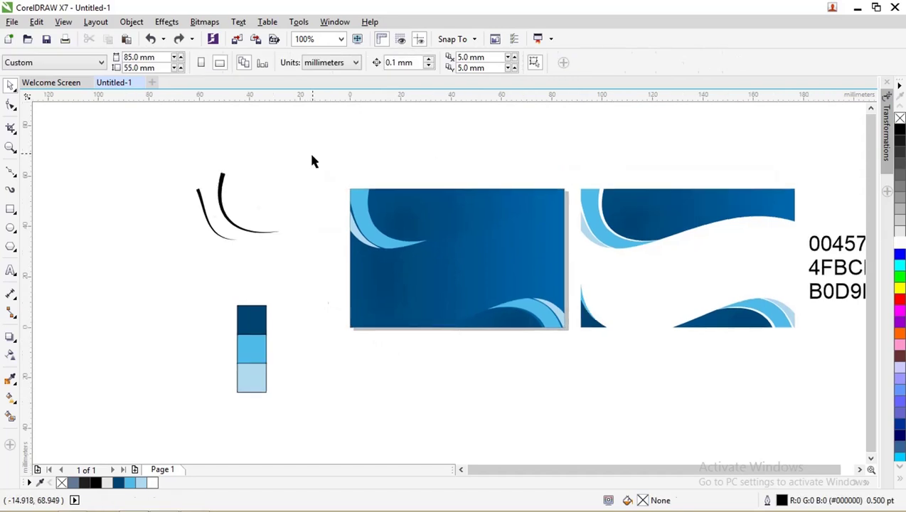
left_click_drag(312, 153, 566, 279)
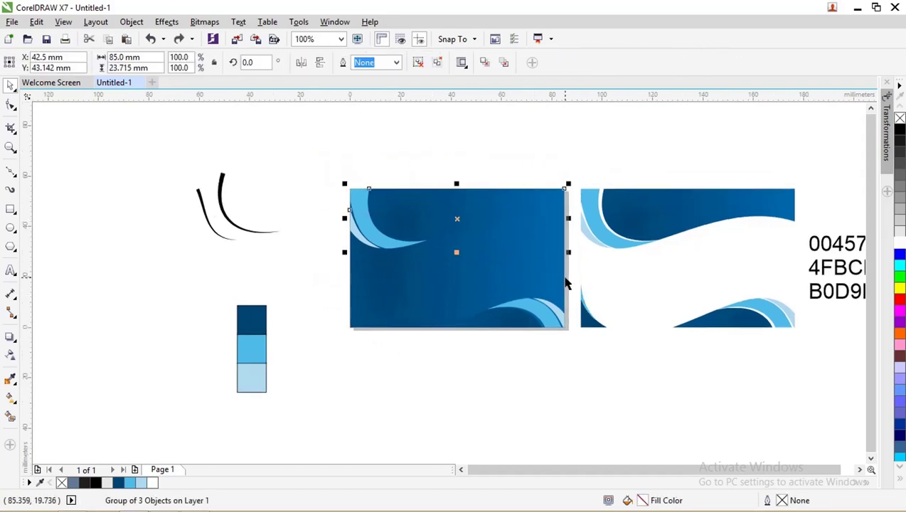
key("Delete")
- Ungroup the footer wave on the original card and fill its dark blue wave shape with white
scroll(544, 336, "up", 3)
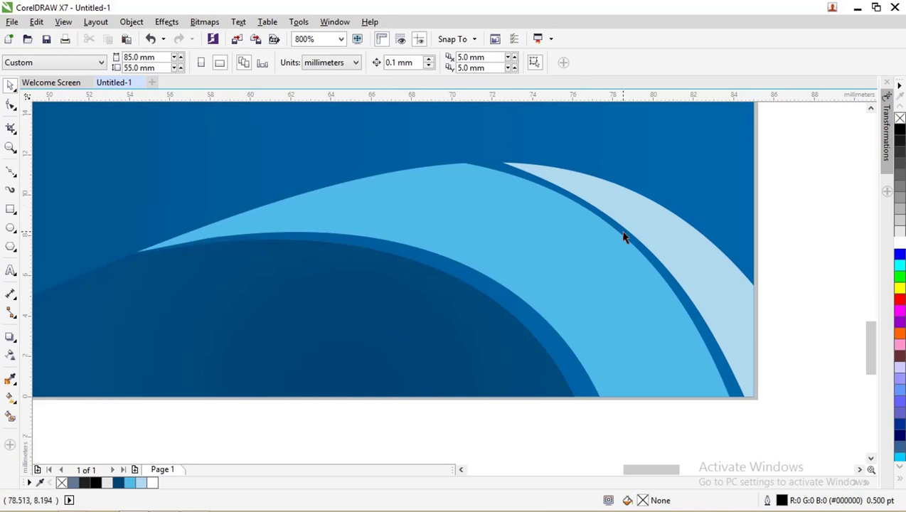
scroll(539, 258, "down", 1)
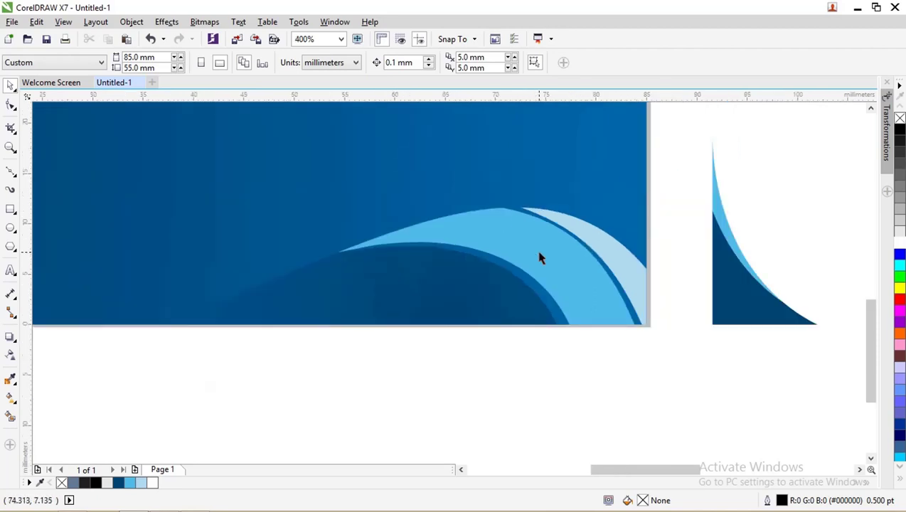
left_click(342, 265)
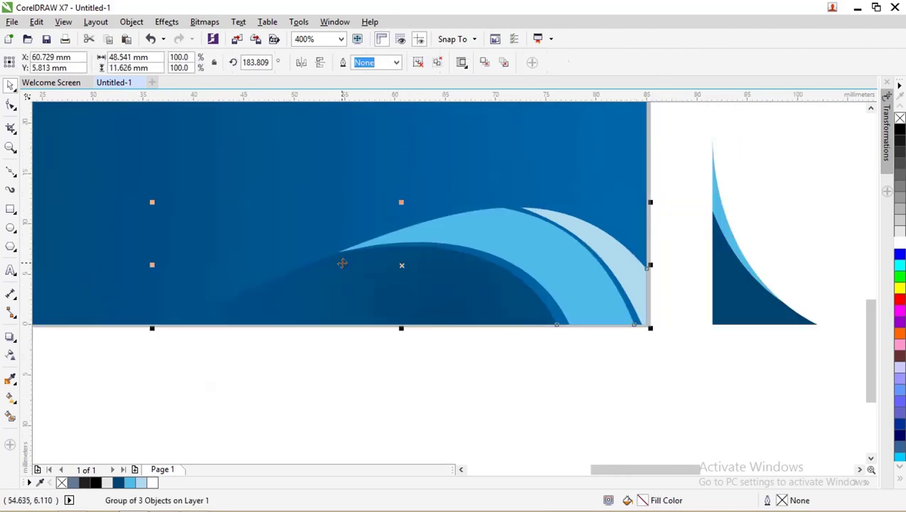
right_click(342, 264)
left_click(389, 250)
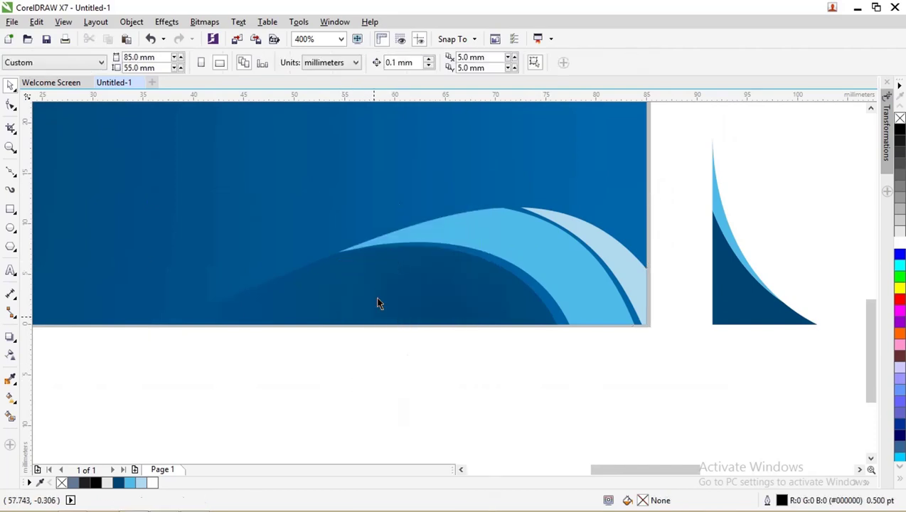
left_click(414, 283)
left_click(899, 234)
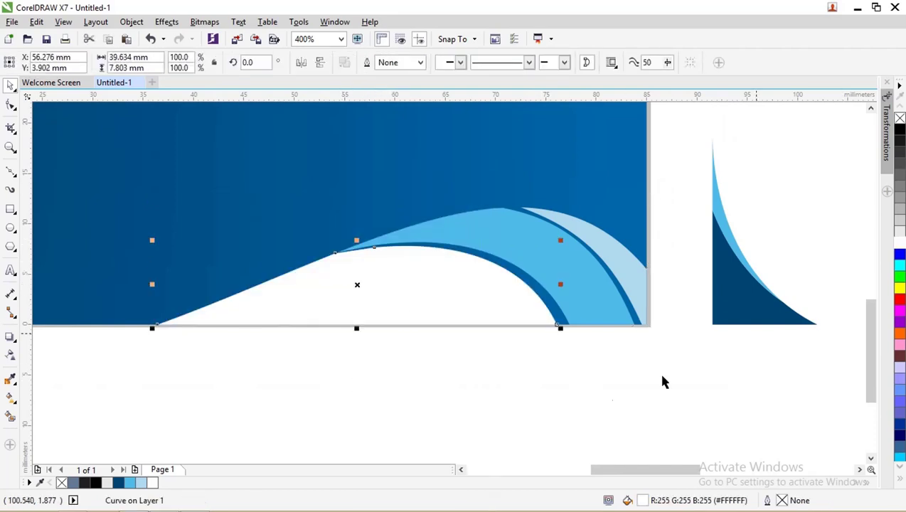
- Reshape the white wave to overlap the mid-blue band by moving its lower-right node outward, deleting the extra node and raising the curve
scroll(550, 307, "up", 1)
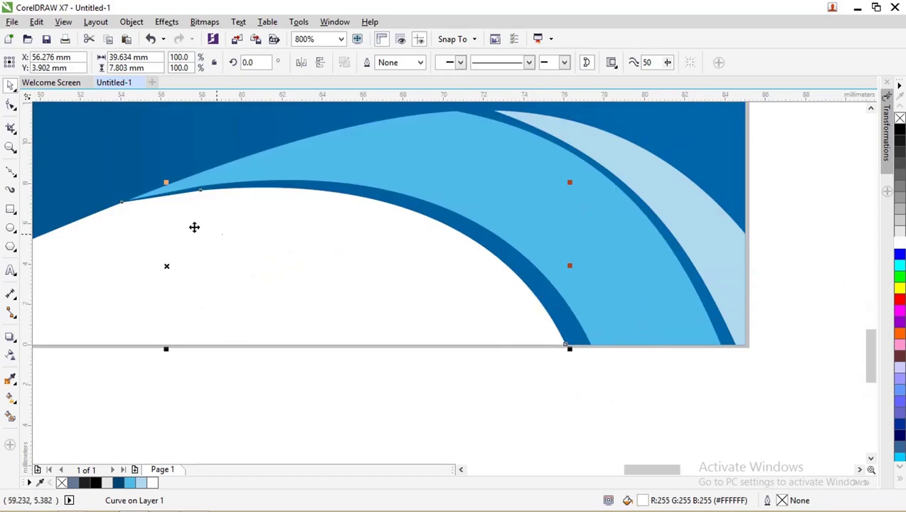
left_click(11, 106)
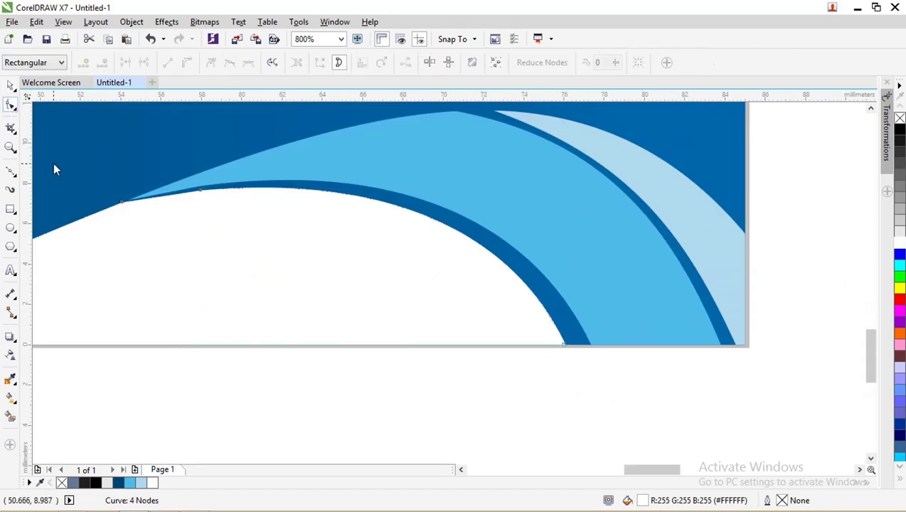
left_click(563, 346)
left_click_drag(564, 347, 601, 347)
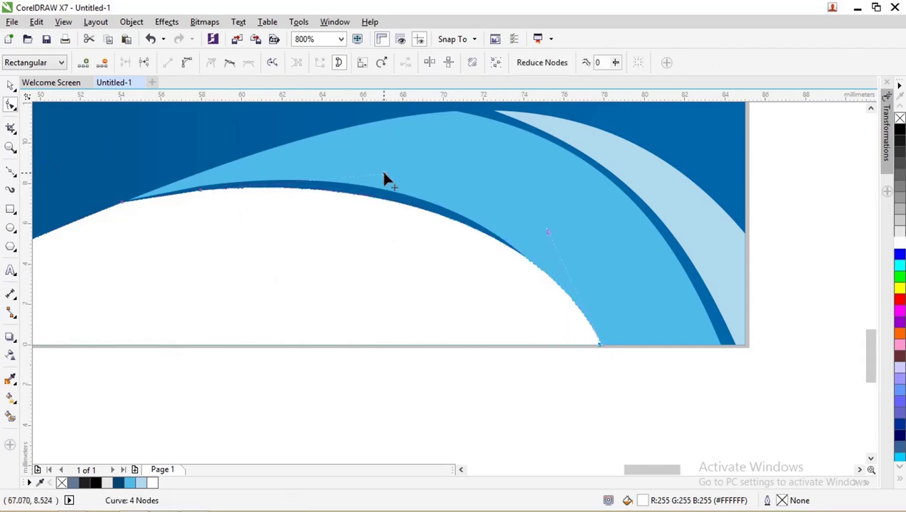
left_click_drag(384, 178, 398, 122)
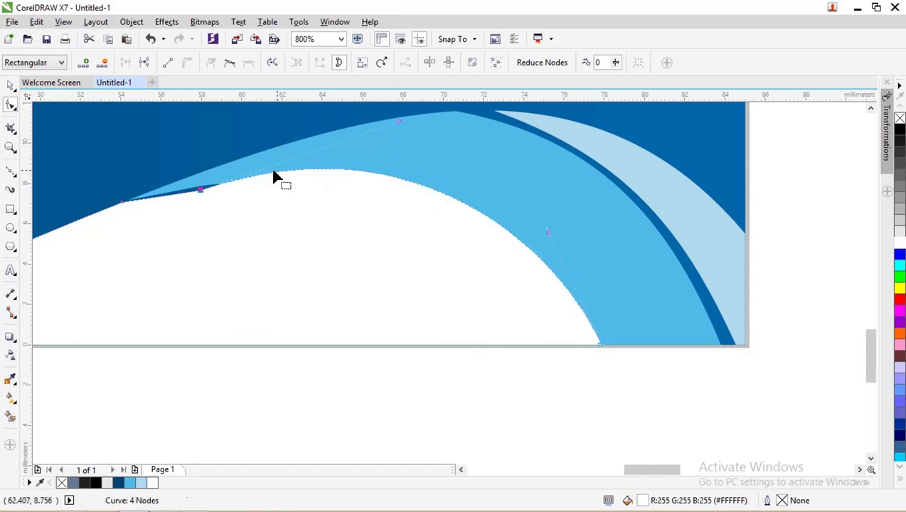
double_click(200, 191)
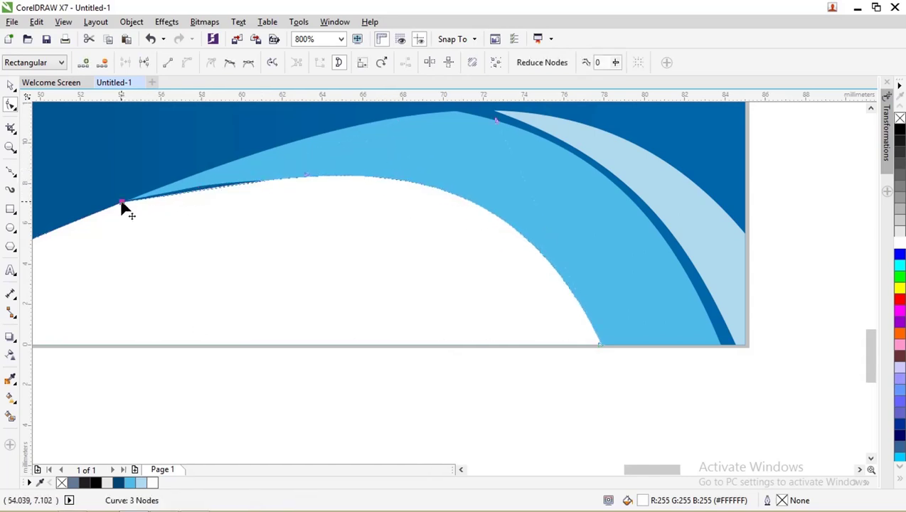
left_click_drag(310, 178, 334, 138)
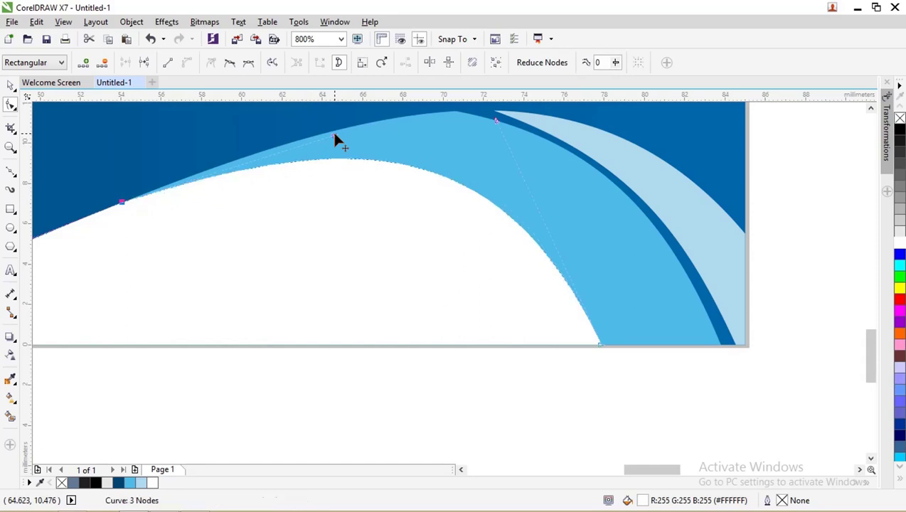
left_click(11, 85)
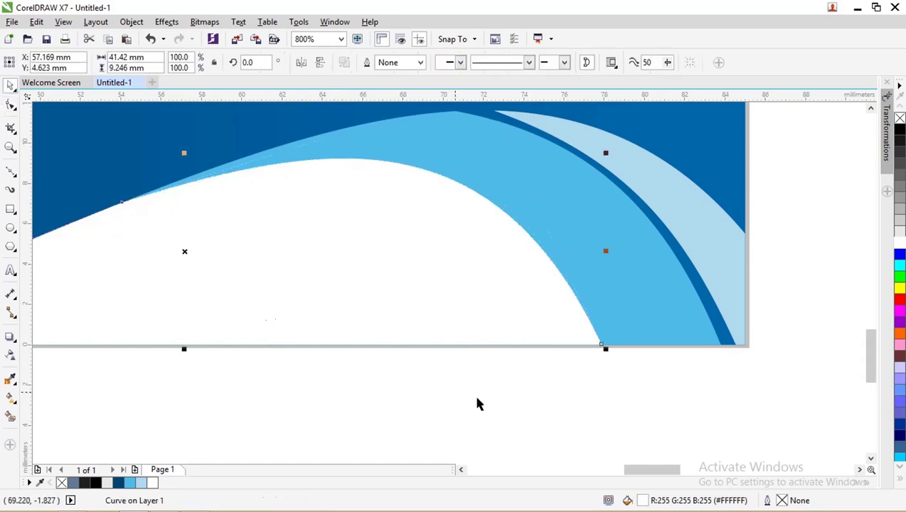
left_click(477, 405)
- Bring the mid-blue band of the footer wave forward, in front of the white wave shape
left_click(614, 261)
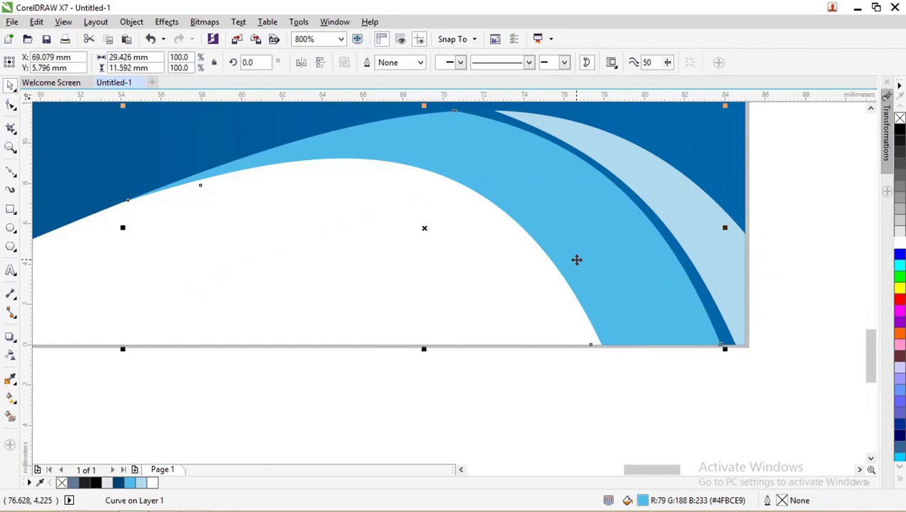
key("ctrl+Page_Up")
scroll(576, 260, "down", 2)
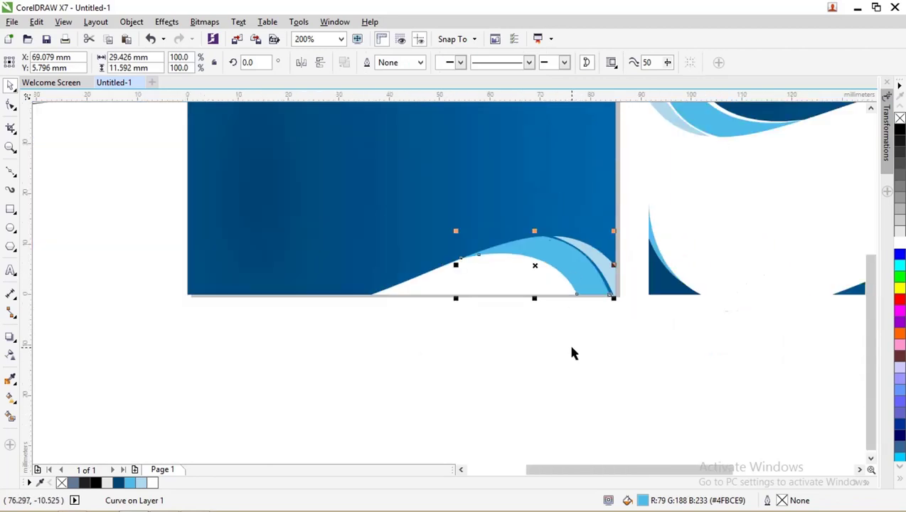
left_click(574, 353)
- Duplicate the footer's mid-blue band in place and fill the copy with white
scroll(589, 263, "up", 2)
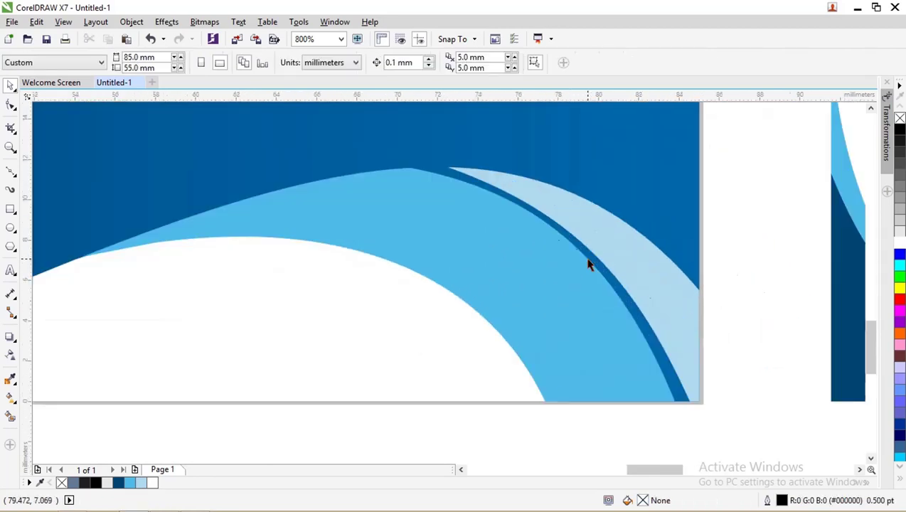
left_click(519, 235)
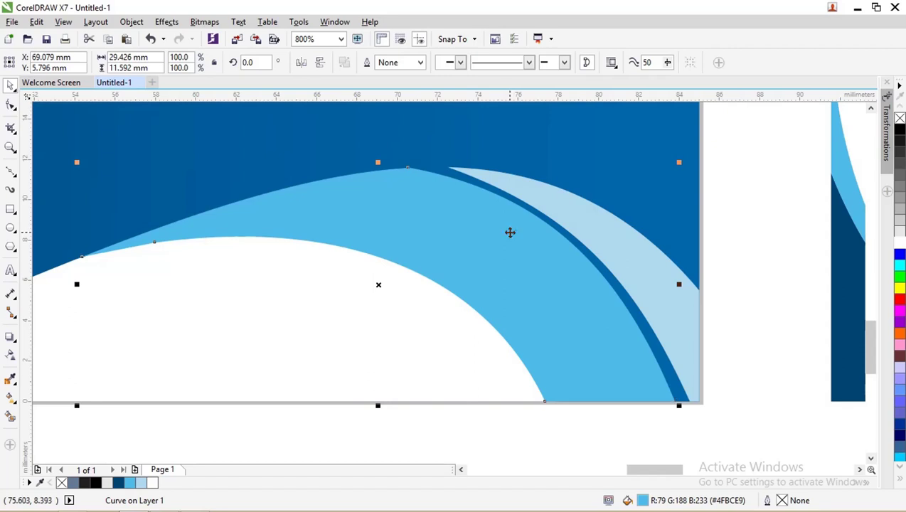
key("ctrl+z")
left_click(897, 243)
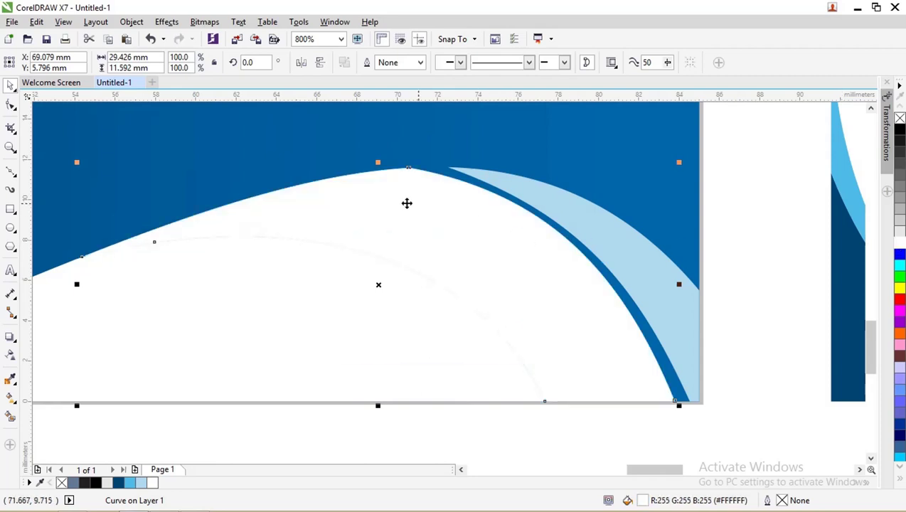
- Move the white copy's lower-right and peak nodes onto the light-blue band and place the copy behind the mid-blue band
left_click(11, 105)
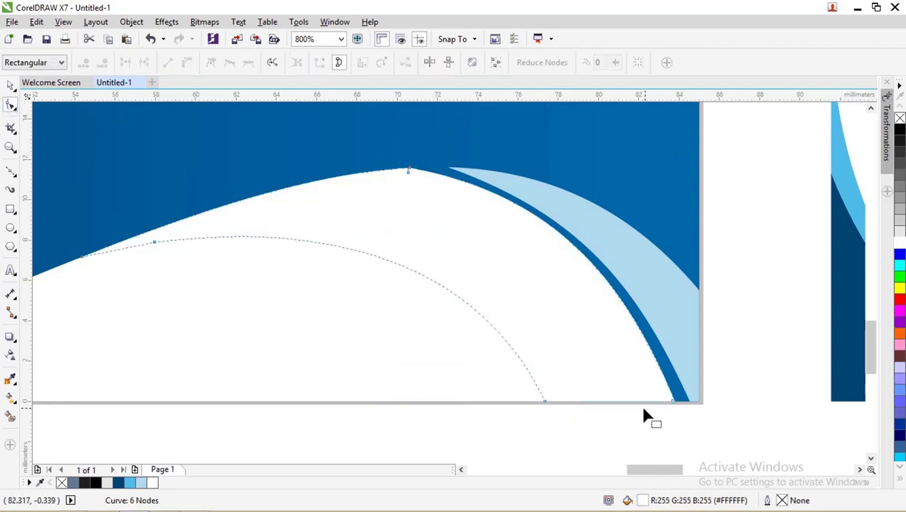
left_click_drag(674, 402, 692, 402)
key("ctrl+z")
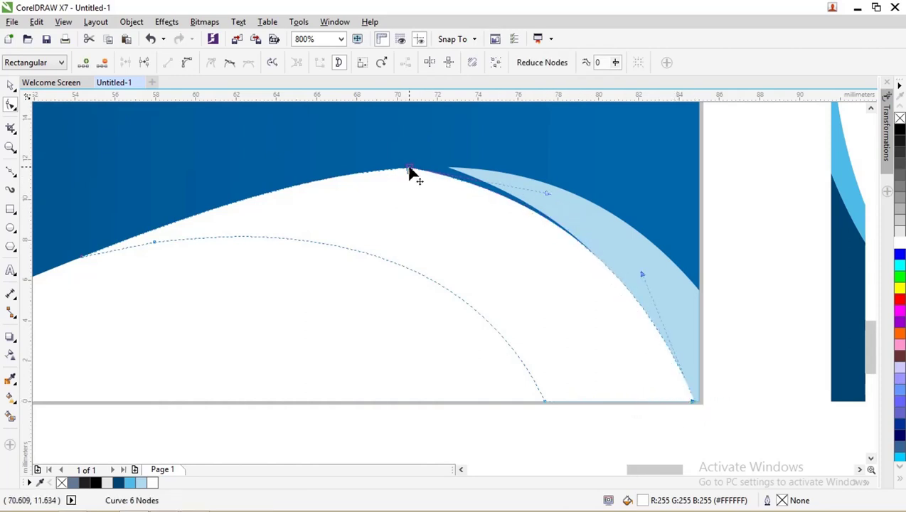
left_click_drag(406, 170, 451, 173)
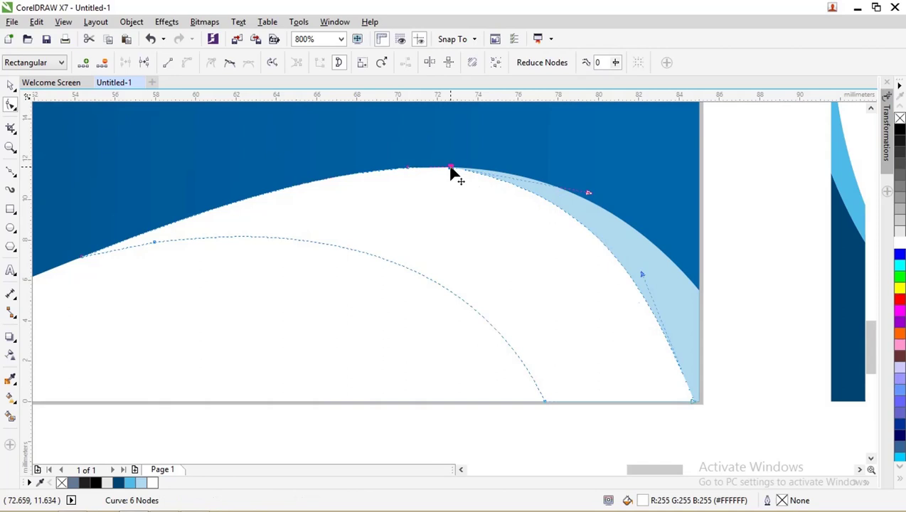
left_click(11, 86)
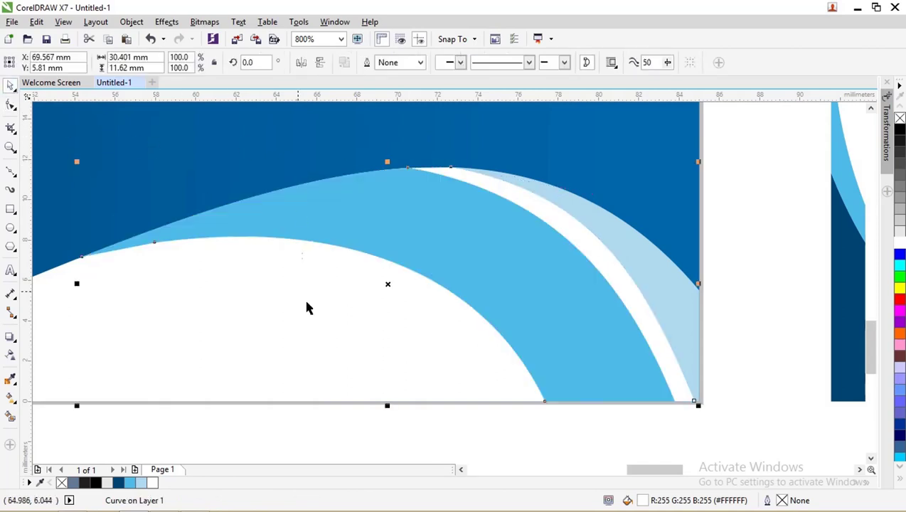
scroll(390, 281, "down", 4)
left_click(391, 352)
- Group the four footer wave shapes on the original card
scroll(376, 273, "up", 2)
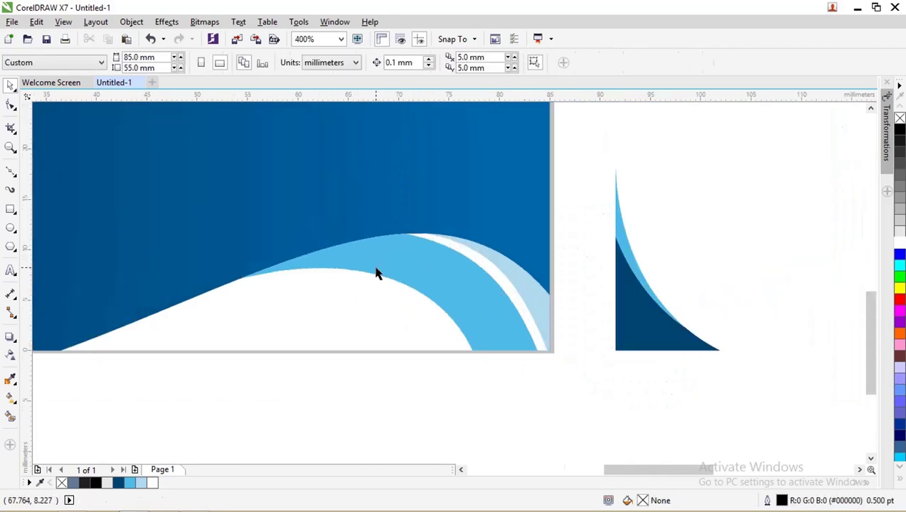
scroll(376, 273, "down", 2)
left_click_drag(247, 329, 498, 219)
key("ctrl+g")
scroll(488, 217, "down", 2)
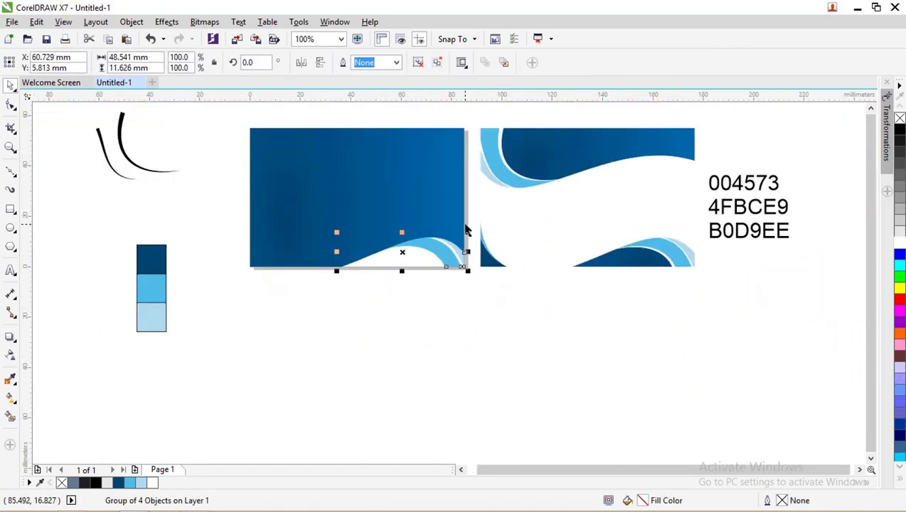
- Duplicate the wave group into the upper-left area of the first card and mirror the copy horizontally and vertically
left_click_drag(431, 253, 359, 167)
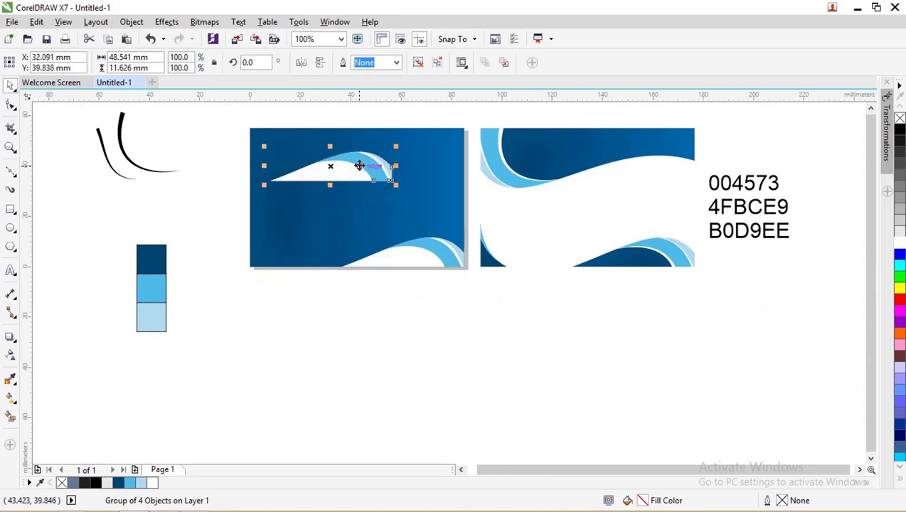
left_click(319, 63)
left_click(303, 63)
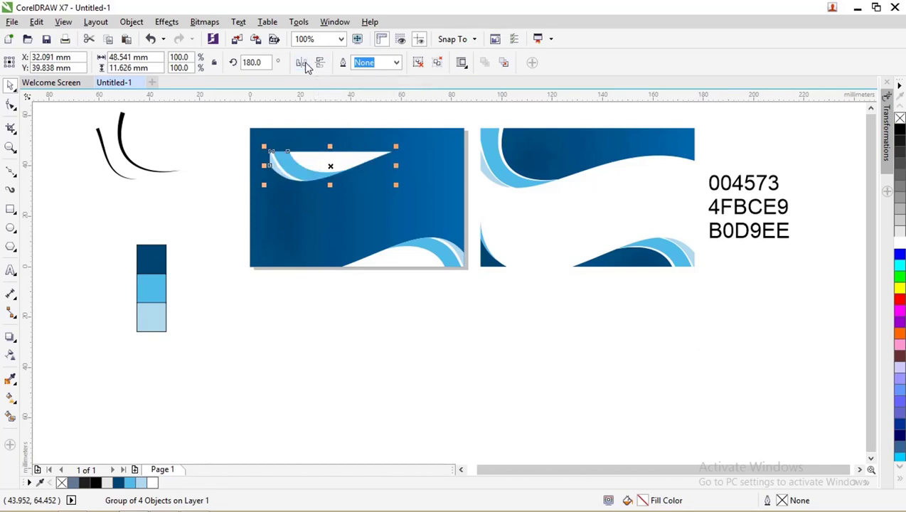
- Align the mirrored wave copy to the top and left edges of the first card's background
left_click(353, 136, "shift")
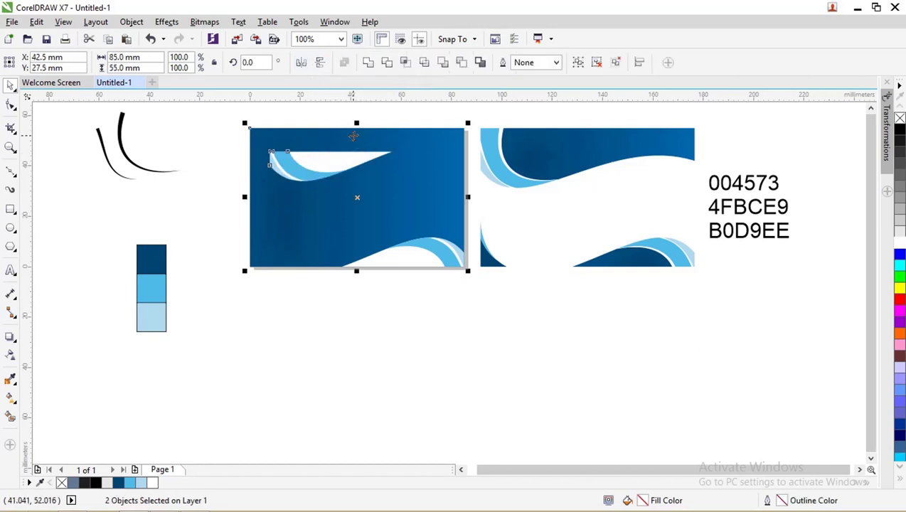
key("t")
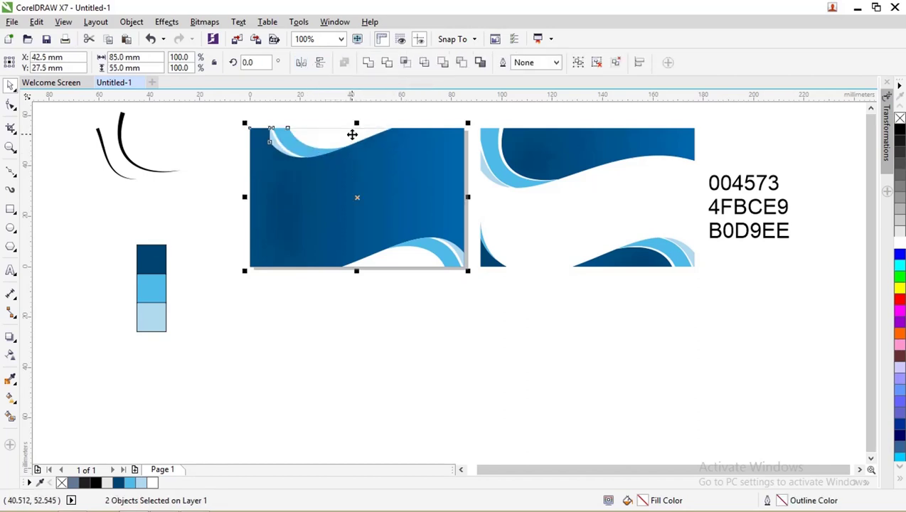
left_click(342, 111)
left_click(347, 139)
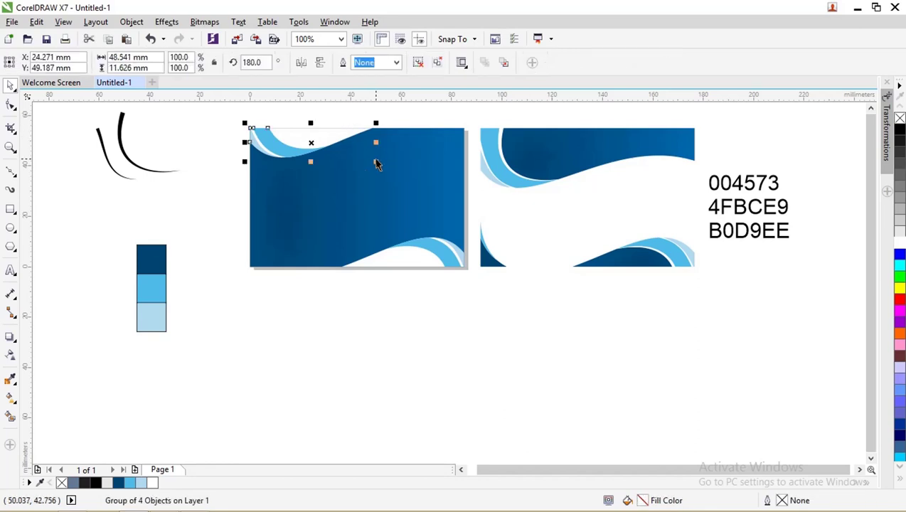
- Enlarge the mirrored wave group proportionally from the card's corner to about 67.8 mm wide
left_click_drag(377, 163, 414, 135)
left_click(407, 116)
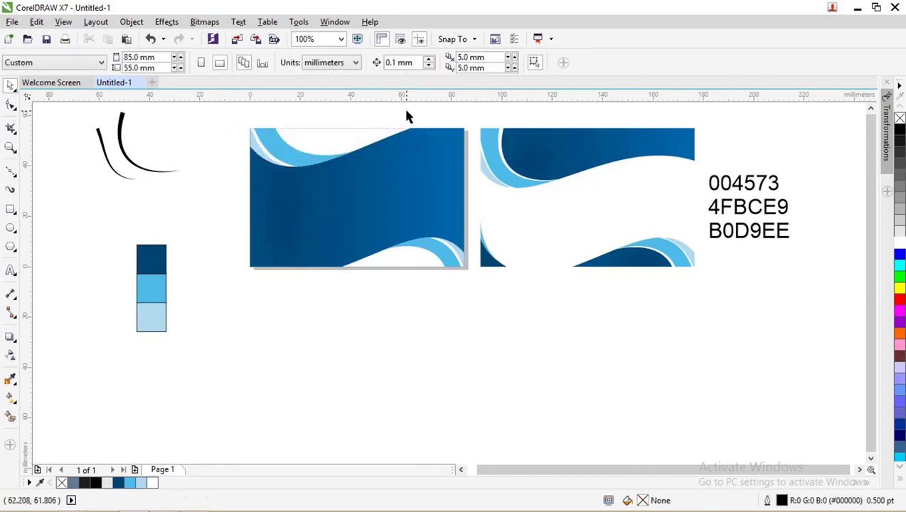
left_click(359, 145)
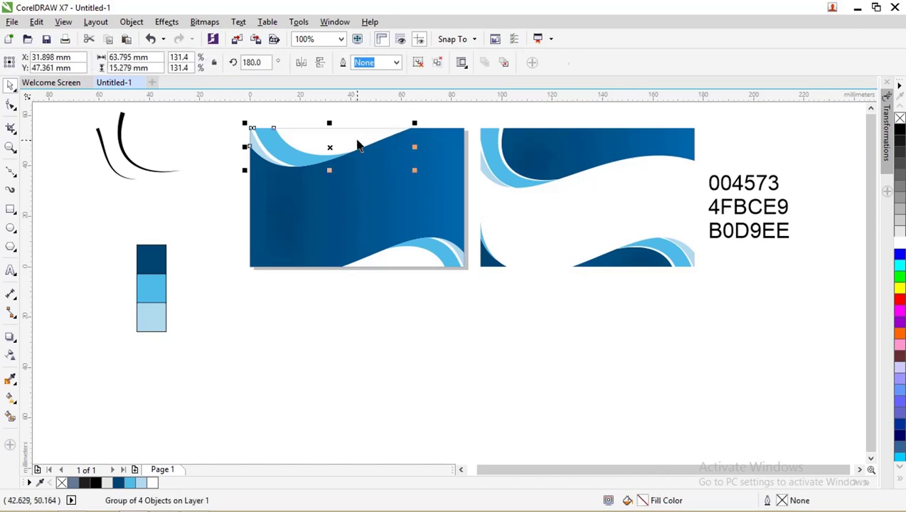
left_click(431, 125)
left_click(329, 153)
left_click_drag(417, 123, 436, 130)
key("ctrl+z")
left_click_drag(414, 172, 425, 172)
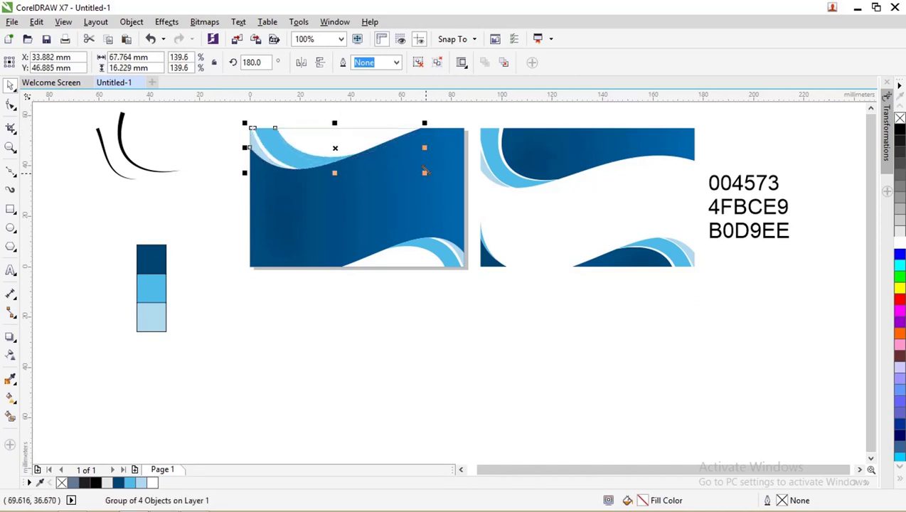
left_click(436, 117)
- Switch to File Explorer and import the images 20A68F4B and barcod3e from the Pictures folder into the CorelDRAW drawing
key("alt+Tab")
key("alt+Tab")
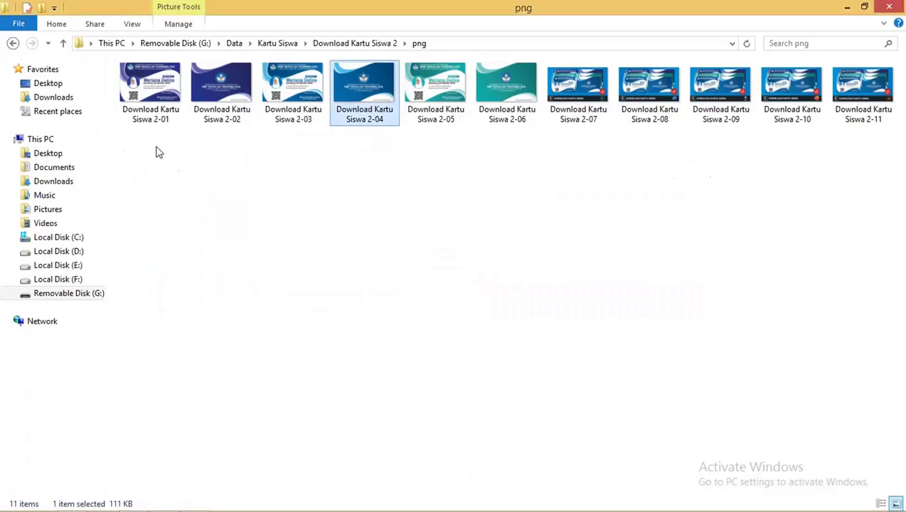
left_click(57, 210)
left_click(220, 121)
left_click(288, 113, "ctrl")
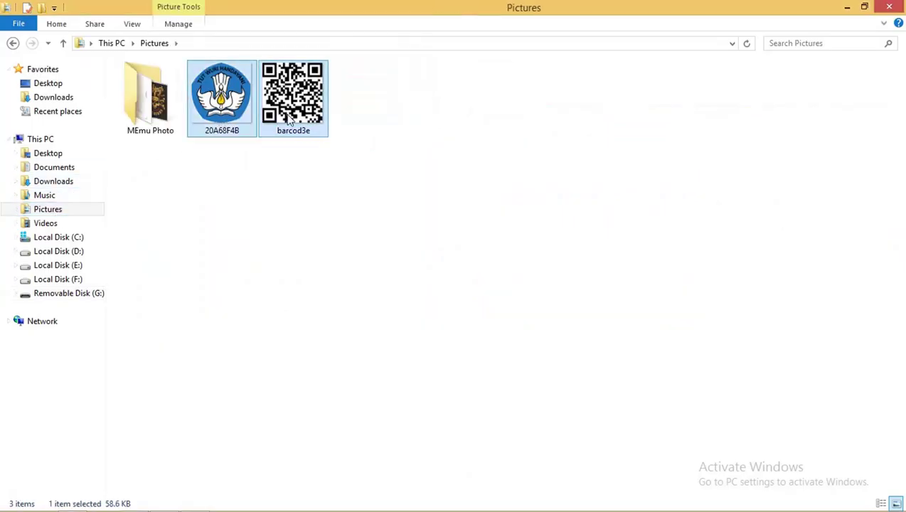
left_click_drag(288, 117, 277, 421)
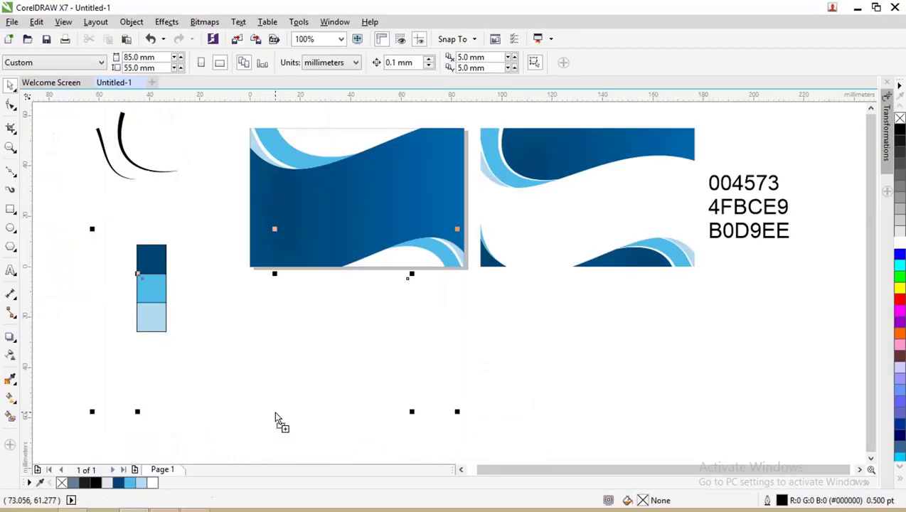
- Switch to the Data Kartu Siswa file in Notepad and copy the school, student and principal text above the colour codes
key("alt+Tab")
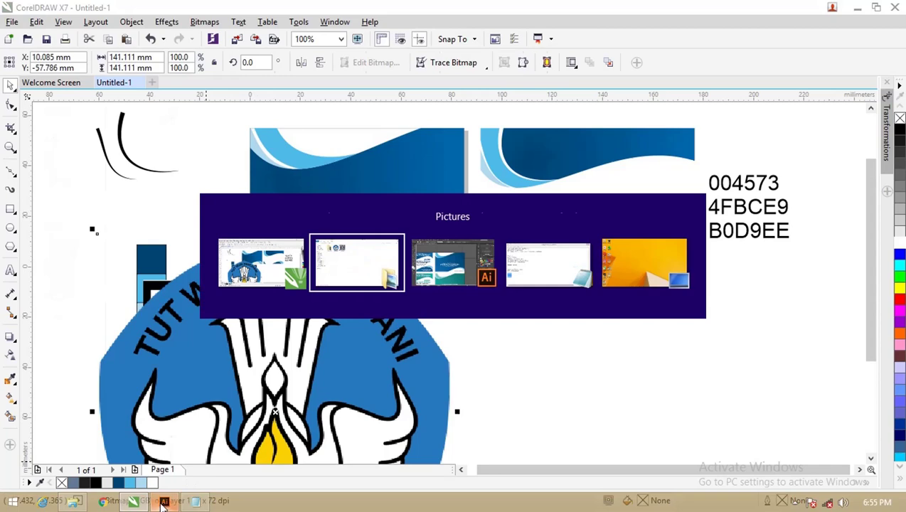
key("alt+Tab")
key("alt+Tab")
left_click_drag(204, 315, 52, 123)
key("ctrl+c")
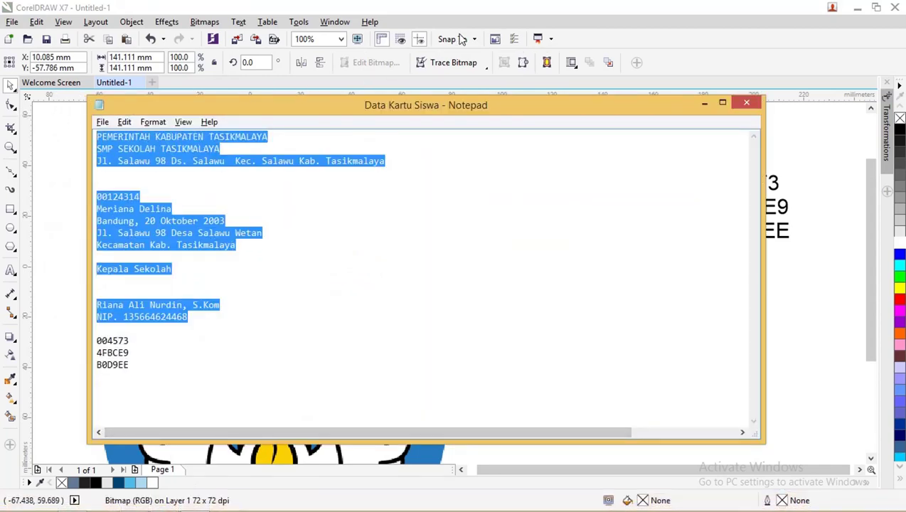
- Return to CorelDRAW and paste the copied card data as artistic text in the empty area beside the artwork
left_click(461, 10)
scroll(138, 168, "down", 1)
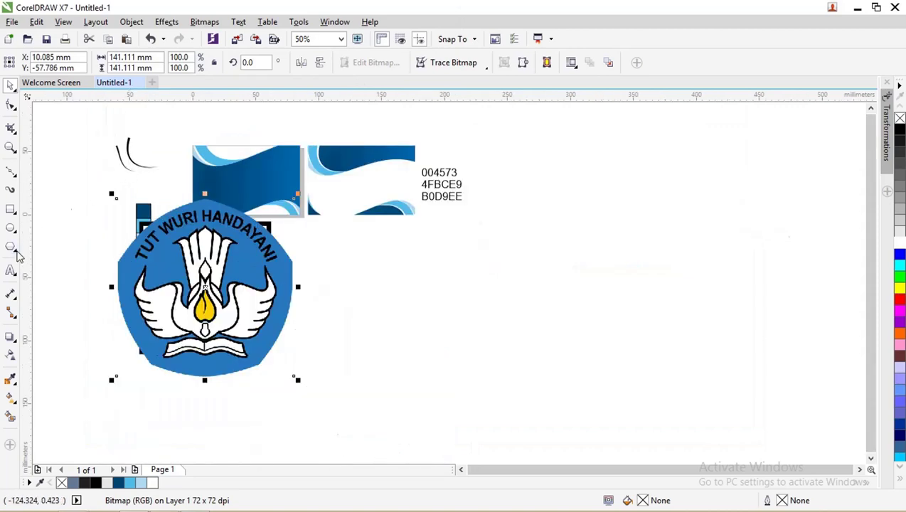
left_click(10, 273)
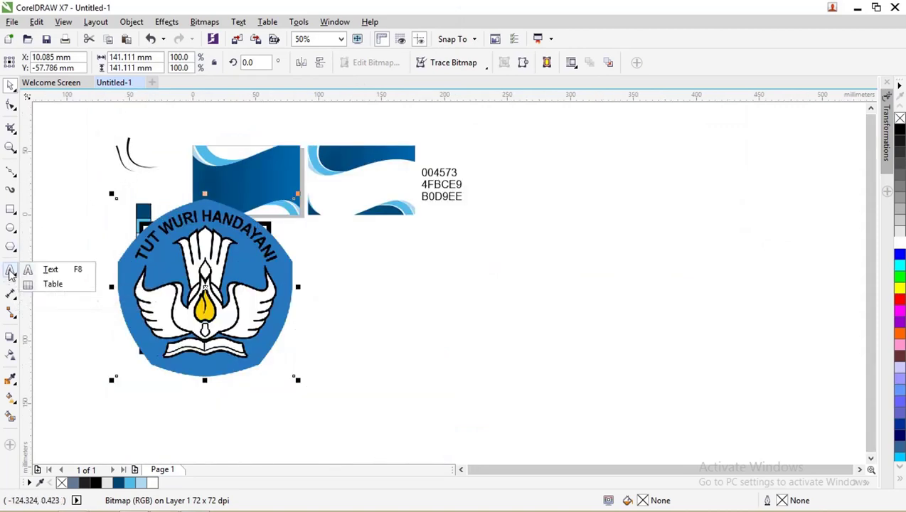
left_click(31, 270)
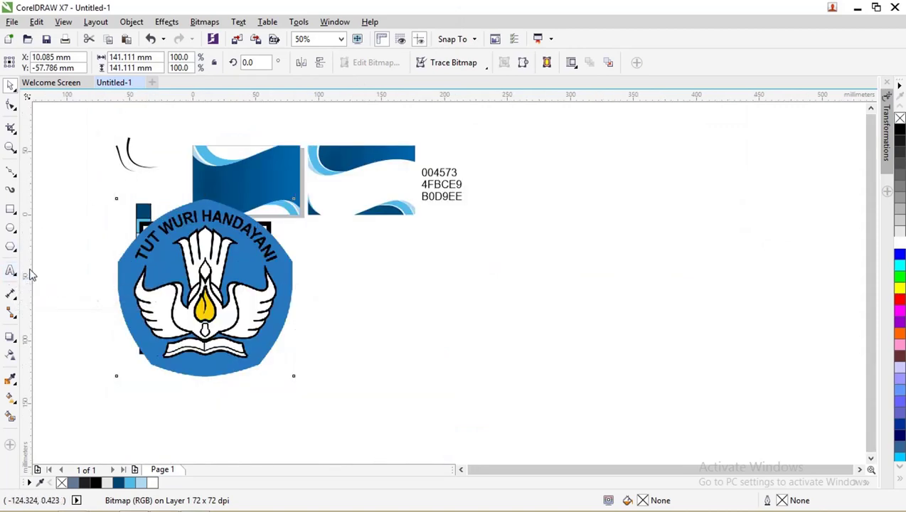
left_click(578, 294)
key("ctrl+v")
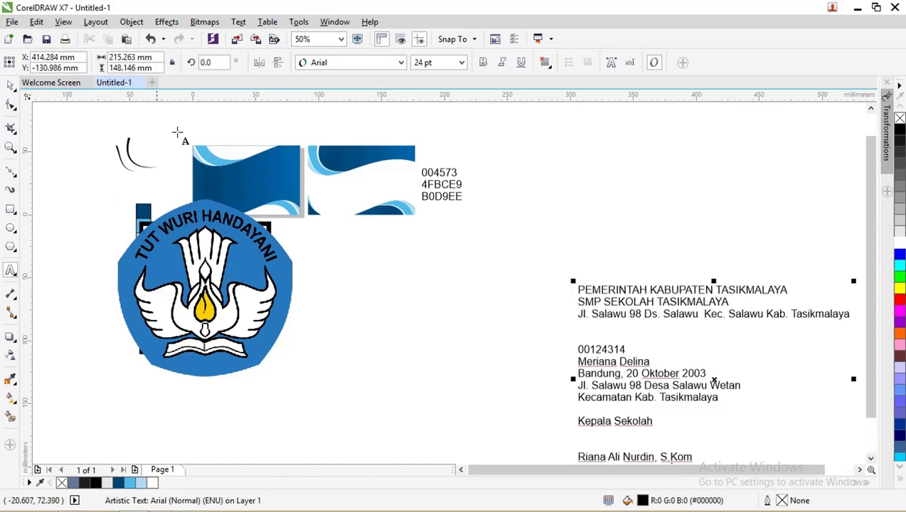
- Scale the pasted text block down to about 7.5 pt and place it beside the colour codes
left_click(14, 84)
scroll(290, 203, "down", 1)
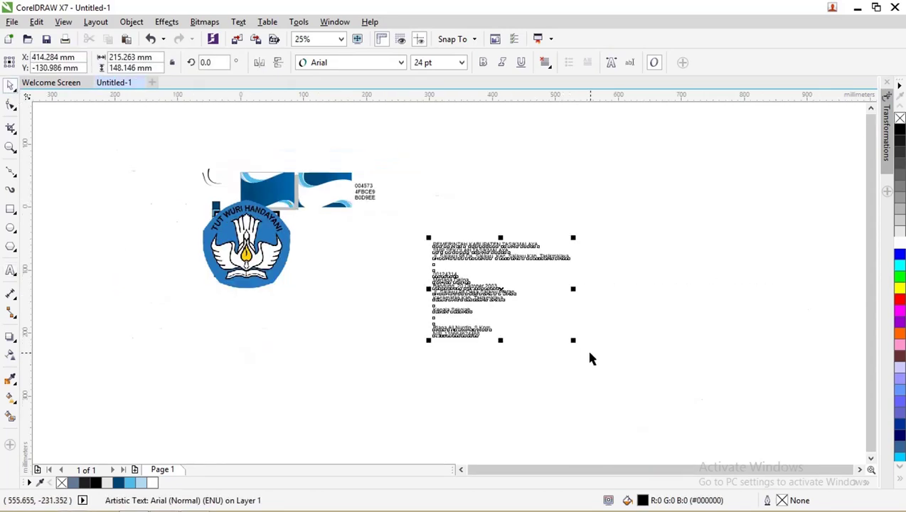
left_click_drag(573, 341, 547, 313)
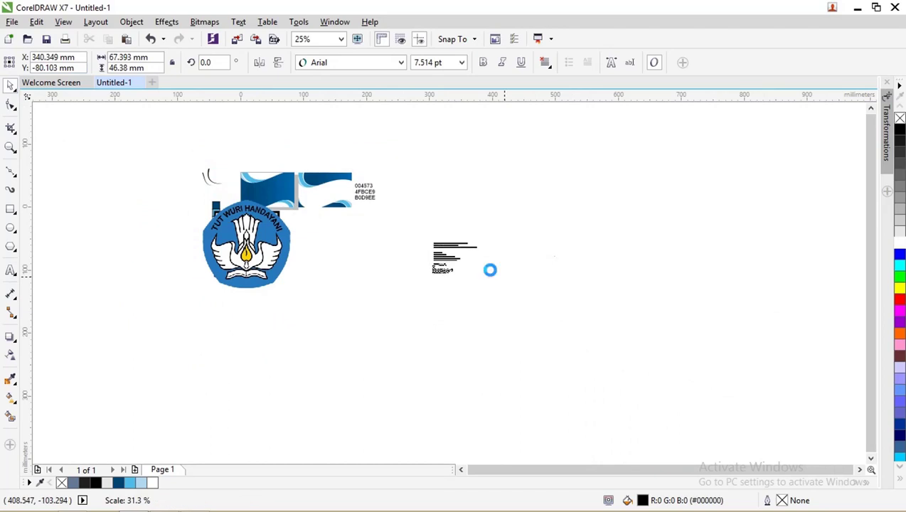
left_click_drag(441, 244, 398, 186)
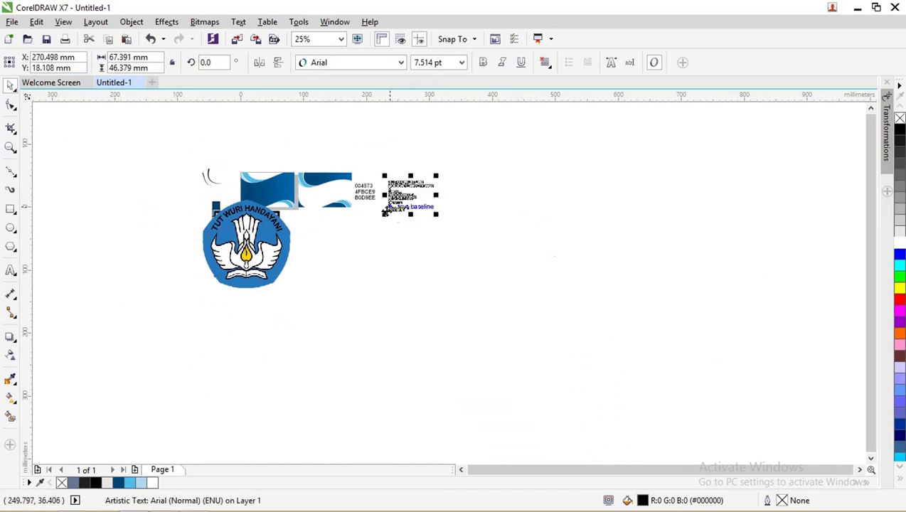
- Separate the logo from the QR code and shrink both images together to about 60 mm wide below the cards
left_click(220, 265)
scroll(220, 264, "up", 1)
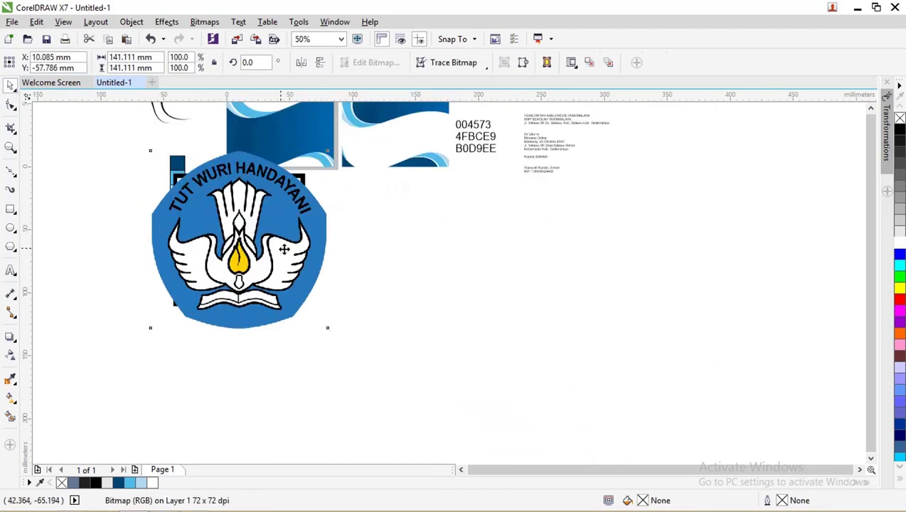
left_click_drag(283, 249, 441, 278)
left_click(261, 235, "shift")
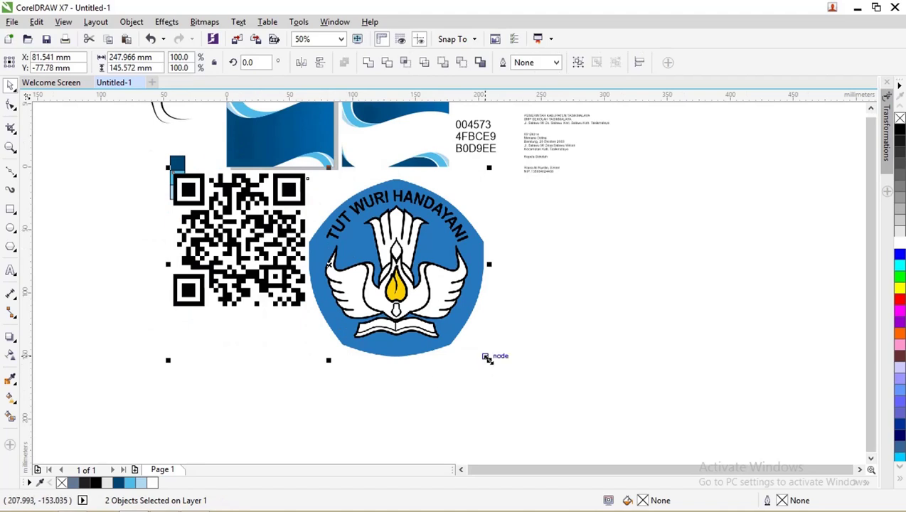
left_click_drag(488, 358, 366, 234)
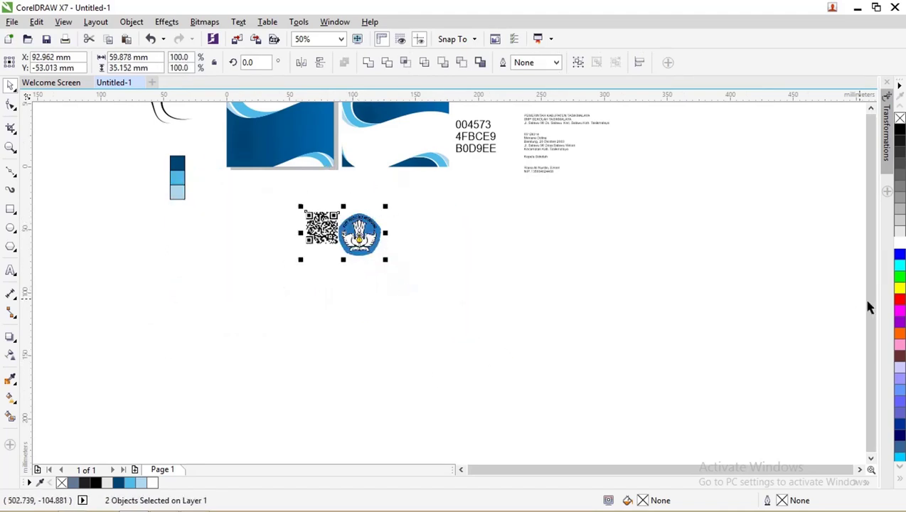
- Break the card data text block apart into separate text lines
scroll(236, 186, "down", 1)
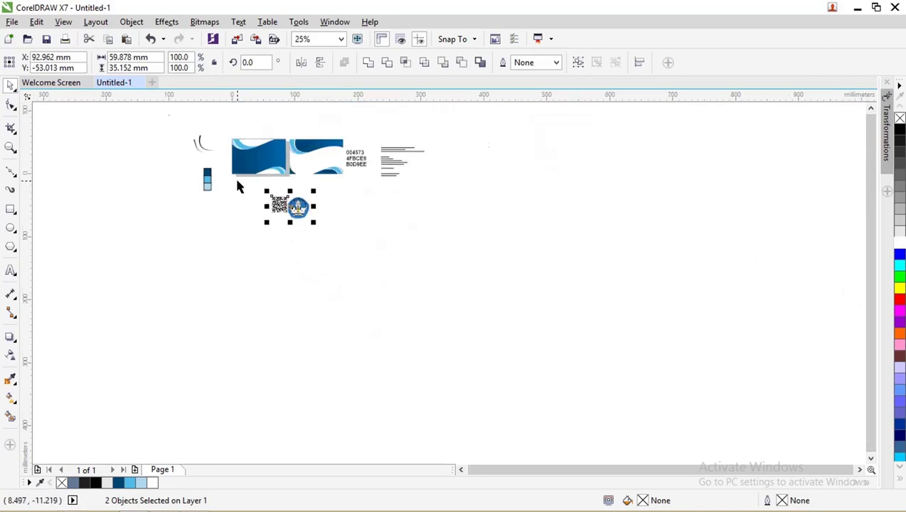
scroll(309, 145, "up", 3)
scroll(310, 151, "down", 1)
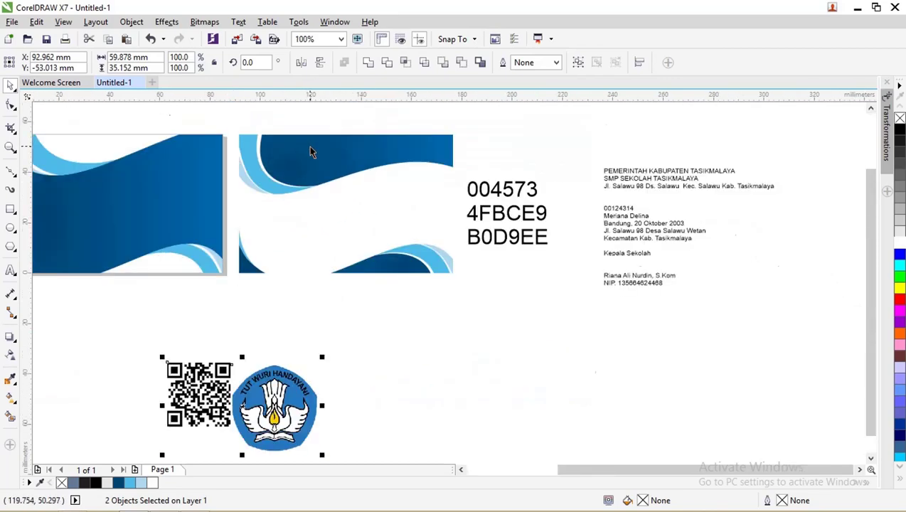
left_click_drag(622, 191, 624, 193)
right_click(625, 188)
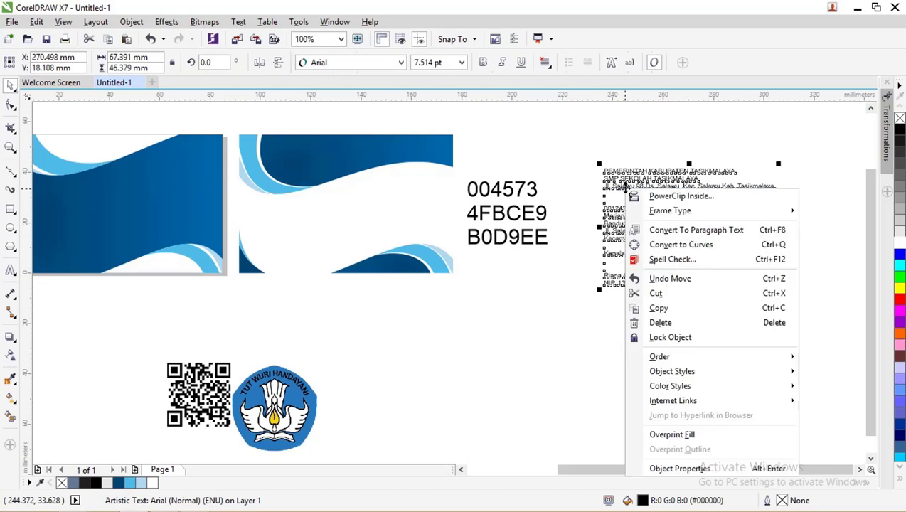
left_click(617, 175)
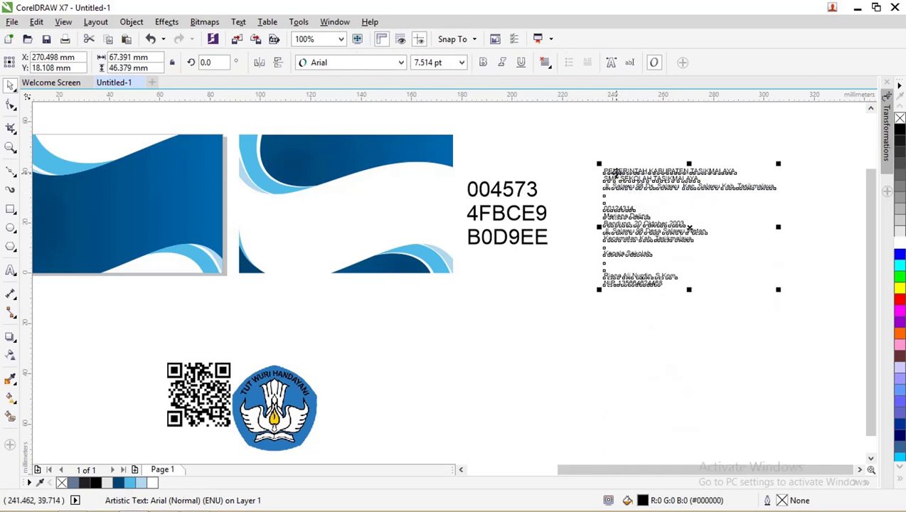
left_click(614, 172)
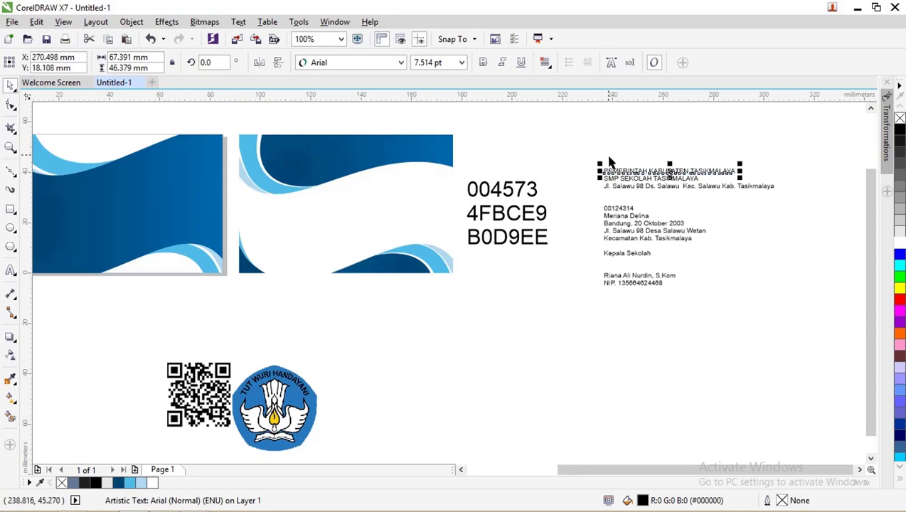
- Scale down the school address line so it is smaller than the other heading lines
left_click(603, 142)
left_click_drag(583, 139, 782, 190)
scroll(771, 196, "up", 2)
left_click(654, 163)
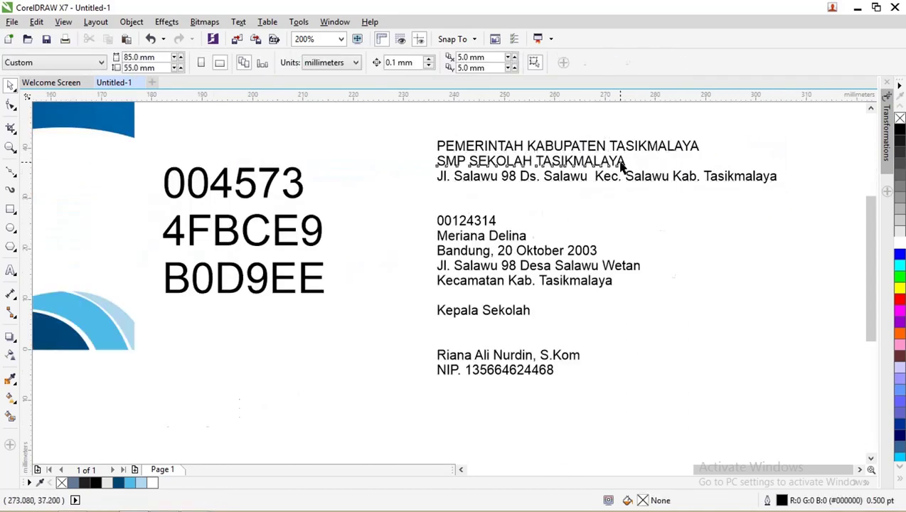
left_click(621, 167)
left_click(773, 178)
left_click_drag(780, 190, 713, 184)
- Enlarge the SMP SEKOLAH TASIKMALAYA line to about 11.9 pt between its neighbouring lines and make it bold
left_click(623, 162)
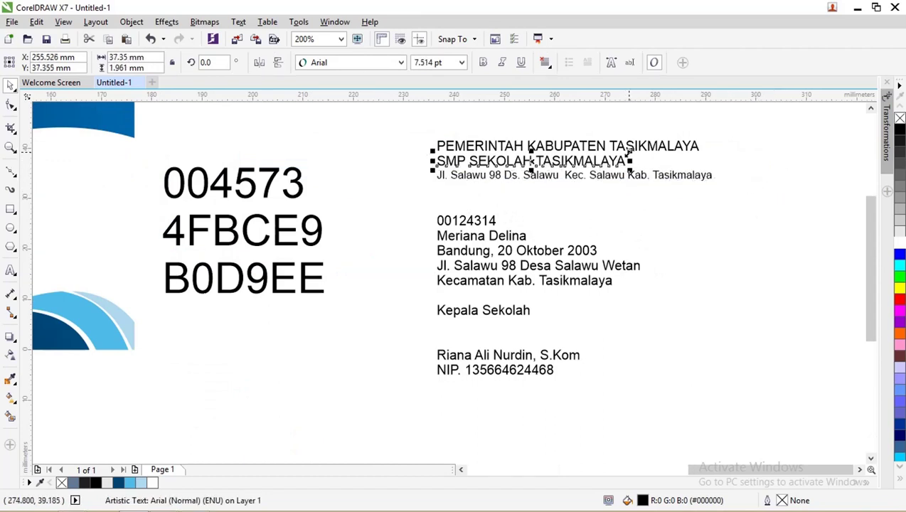
left_click_drag(628, 153, 686, 141)
left_click(728, 155)
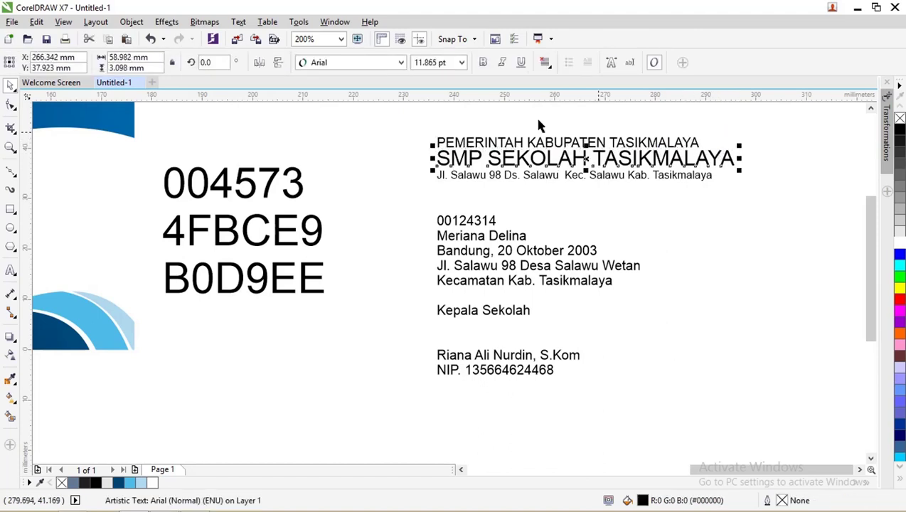
left_click(483, 63)
scroll(492, 154, "down", 2)
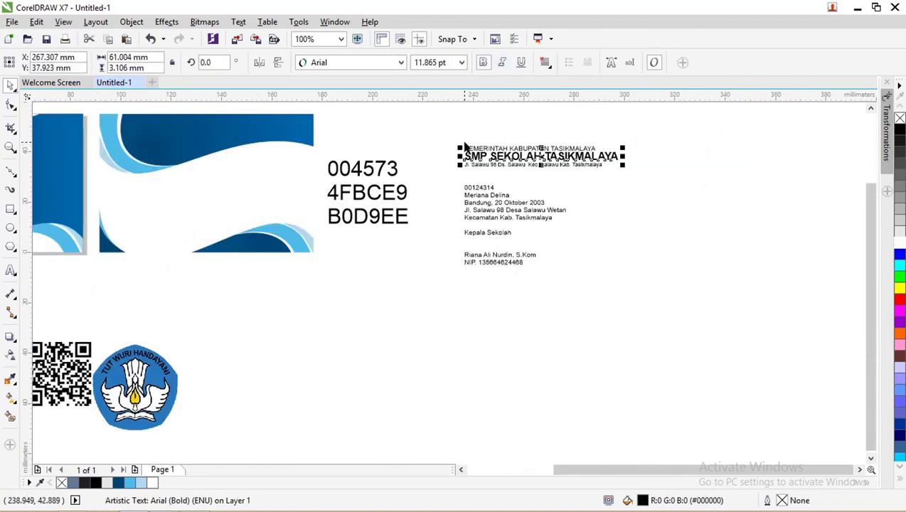
- Group the three school heading lines, move them onto the second card's upper blue area and colour them white
left_click(431, 132)
left_click_drag(432, 129, 631, 179)
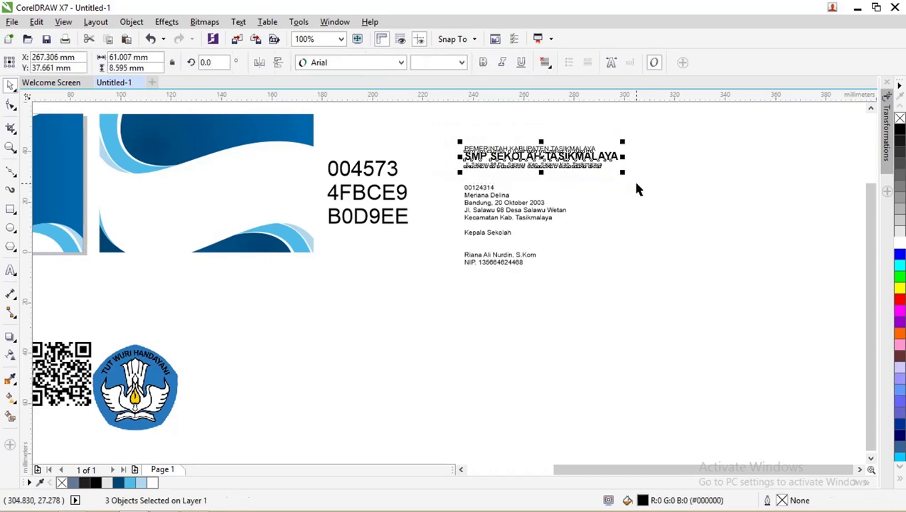
scroll(511, 159, "up", 2)
scroll(511, 159, "down", 2)
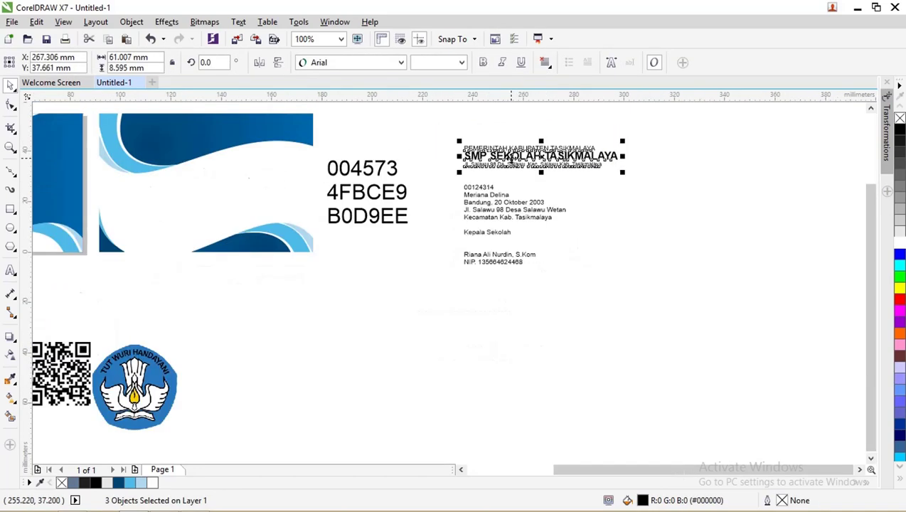
key("ctrl+g")
left_click_drag(521, 158, 216, 133)
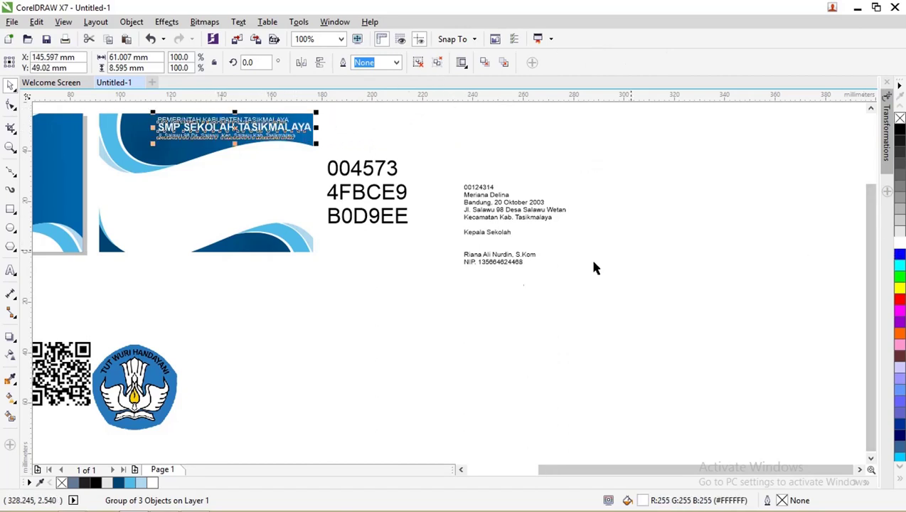
- Place the school logo beside the heading lines on the second card and shrink it to about 10.5 mm wide
left_click_drag(147, 370, 160, 165)
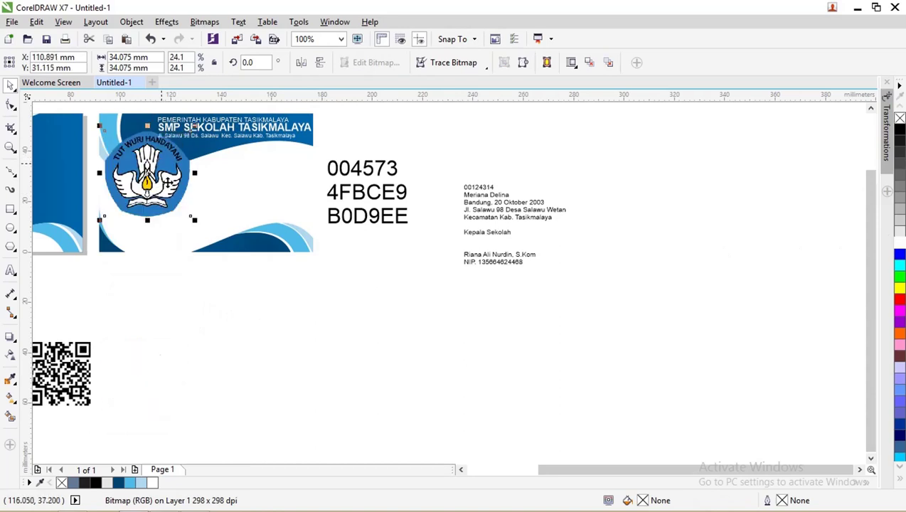
left_click_drag(191, 222, 143, 122)
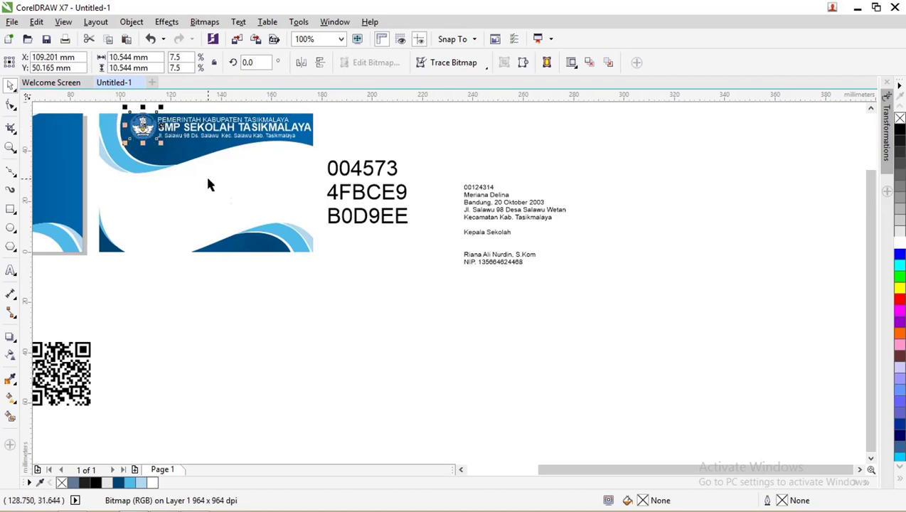
key("z")
left_click_drag(80, 170, 388, 112)
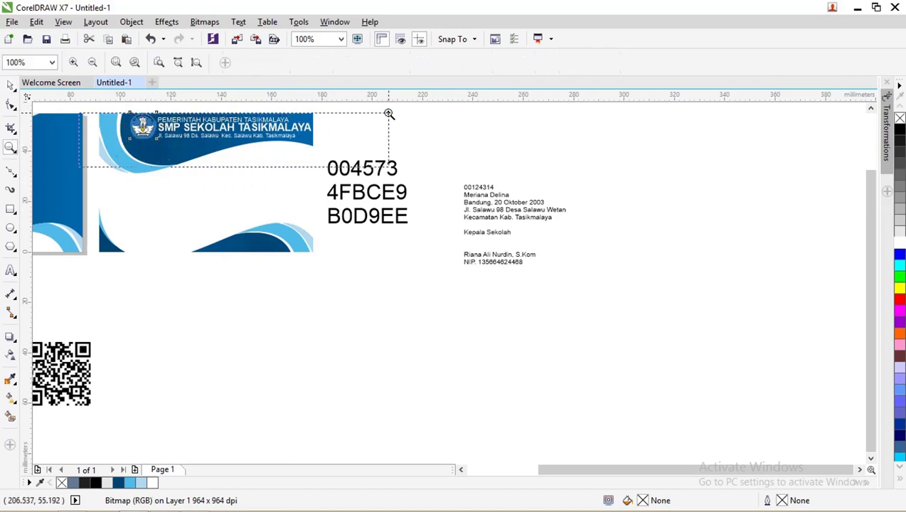
left_click(10, 86)
left_click(256, 250, "shift")
left_click_drag(256, 251, 250, 261)
left_click_drag(659, 213, 618, 215)
left_click_drag(545, 270, 536, 244)
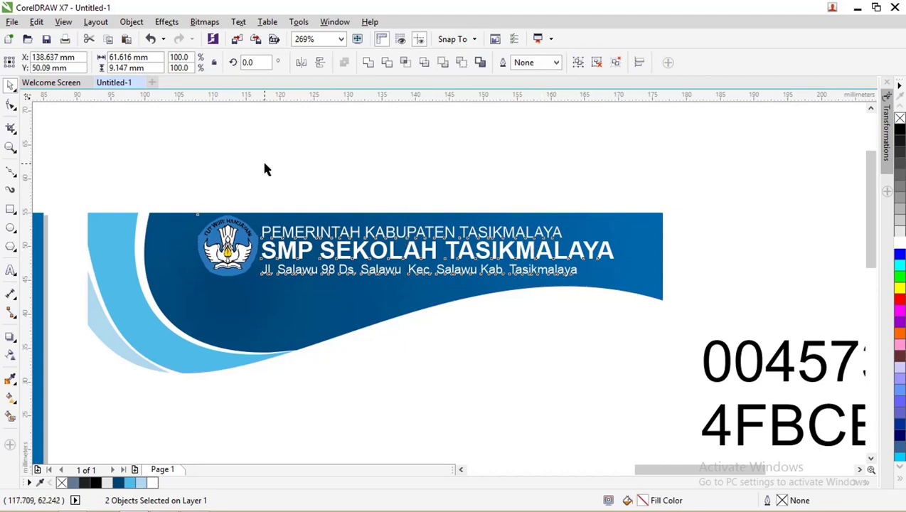
- Reposition the logo and heading lines together in the second card's blue header and enlarge them to about 67.9 mm wide
left_click(227, 245)
left_click(279, 255, "shift")
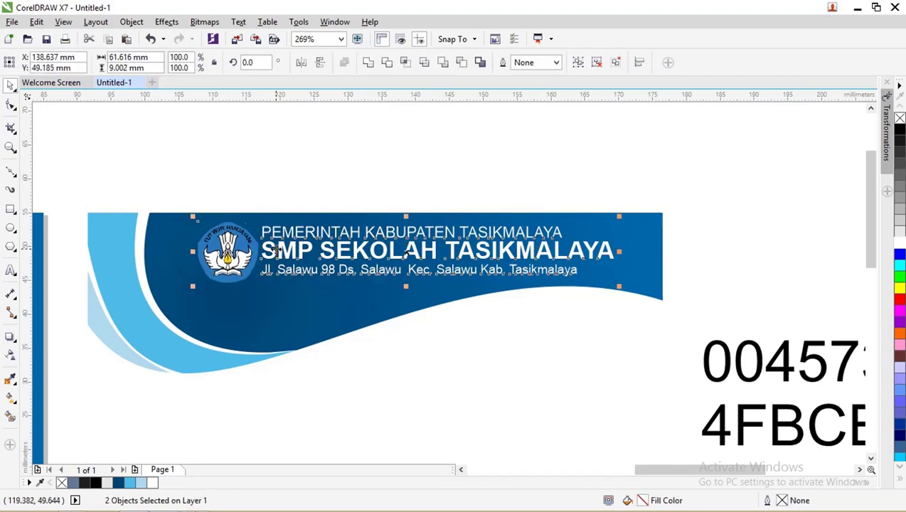
left_click_drag(284, 248, 306, 263)
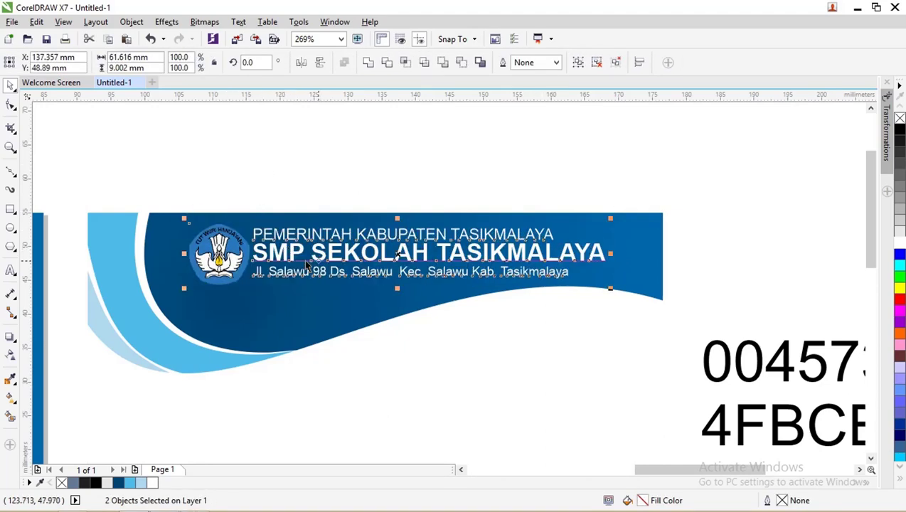
left_click_drag(610, 288, 631, 291)
- Enlarge the student's name line to about 15.8 pt and make it bold
scroll(438, 220, "down", 4)
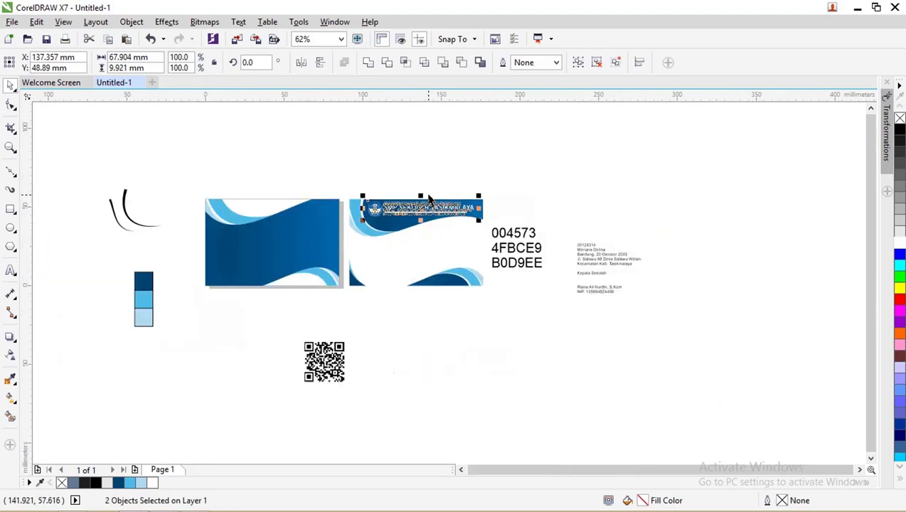
scroll(581, 283, "up", 2)
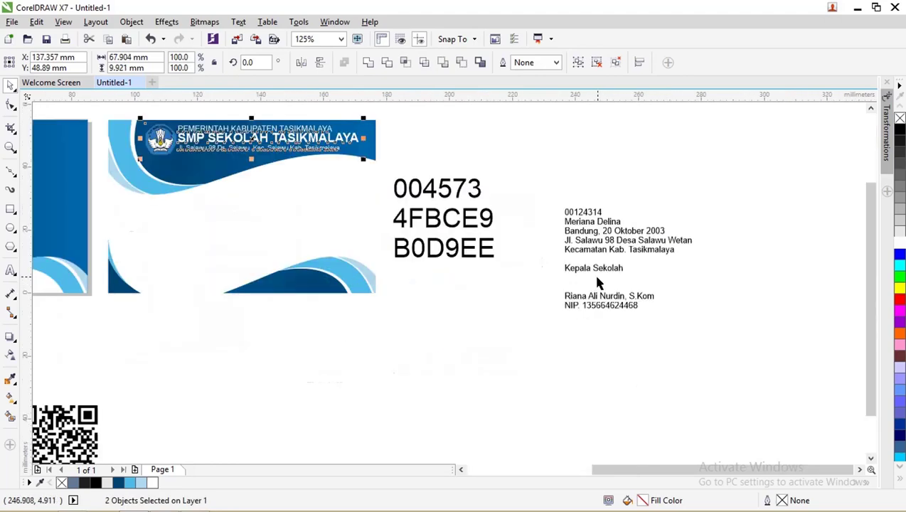
left_click(585, 227)
left_click_drag(585, 228, 584, 231)
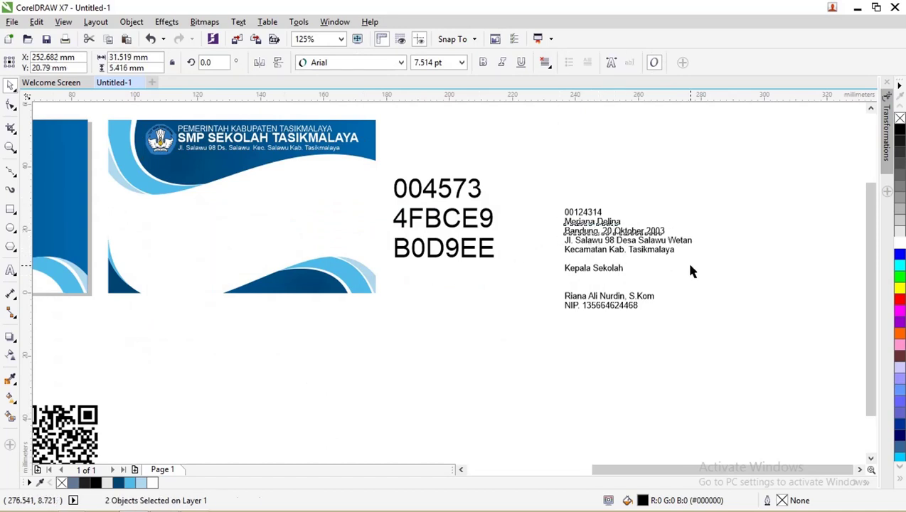
left_click_drag(719, 271, 561, 201)
left_click(623, 199)
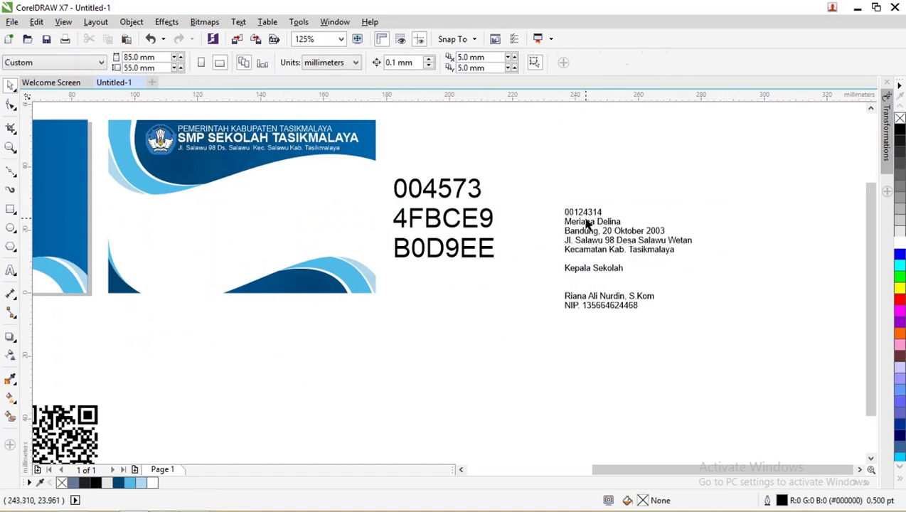
scroll(586, 226, "up", 2)
left_click(589, 208)
left_click(640, 226)
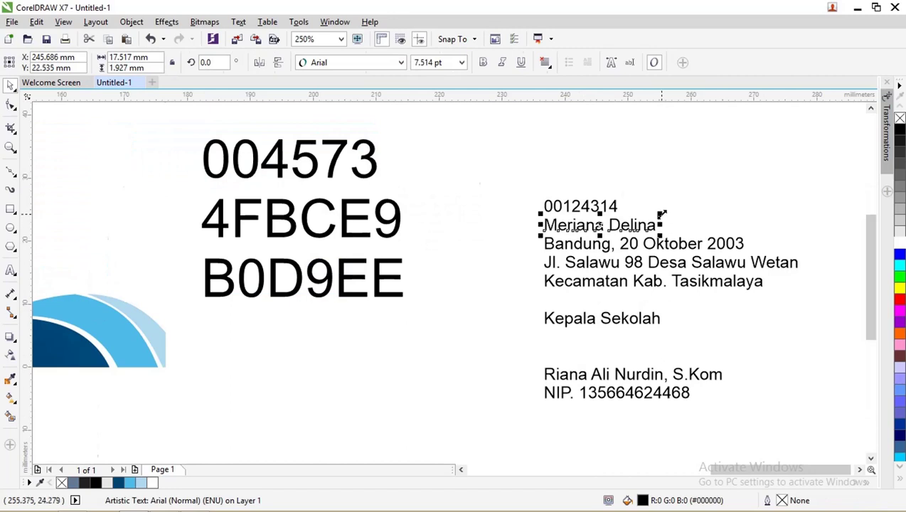
left_click_drag(662, 213, 783, 195)
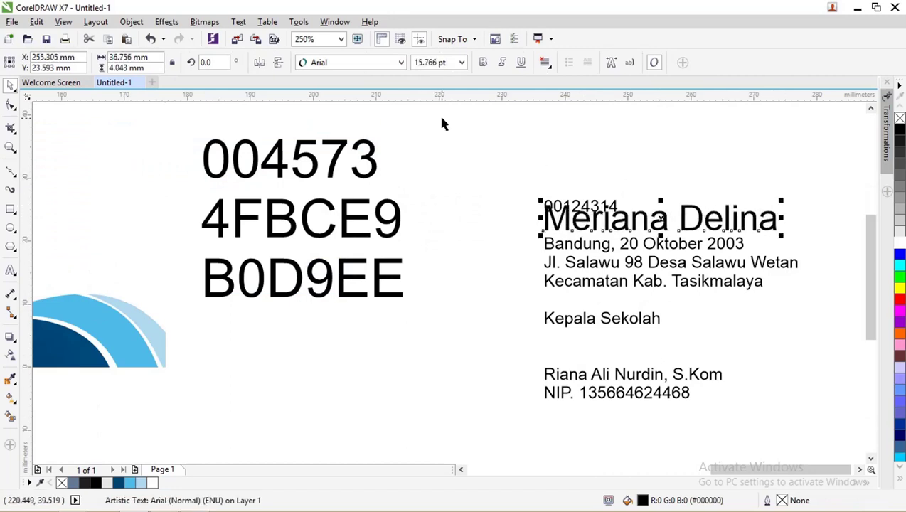
left_click(483, 62)
left_click(601, 169)
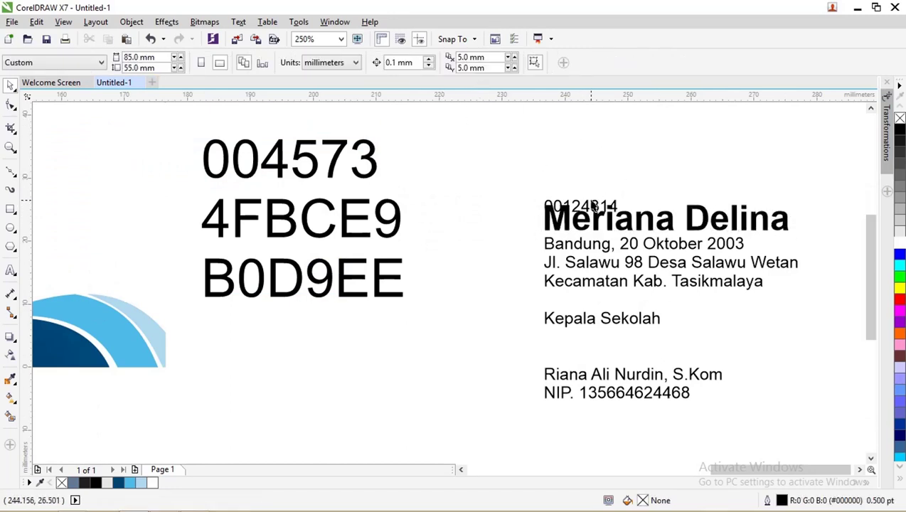
- Move the student number above the end of the name and shift the two address lines slightly down
left_click_drag(593, 206, 752, 196)
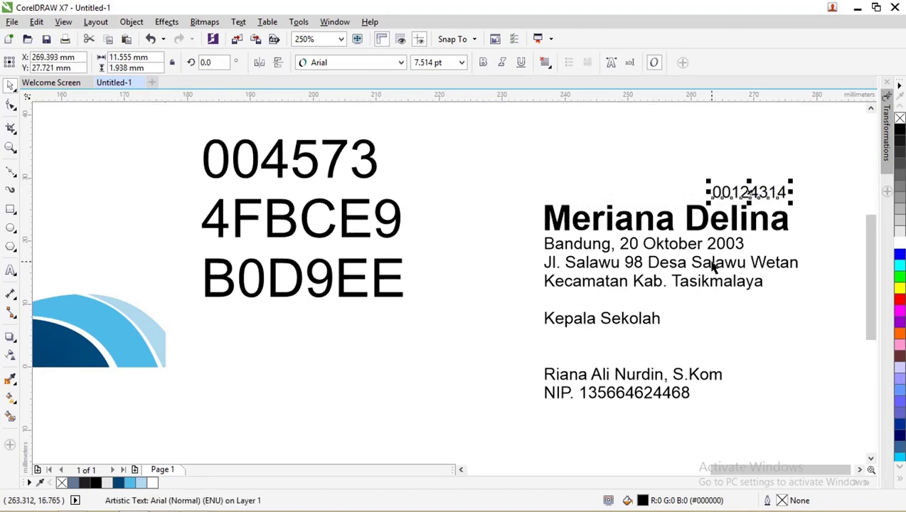
left_click(711, 265)
left_click(711, 281, "shift")
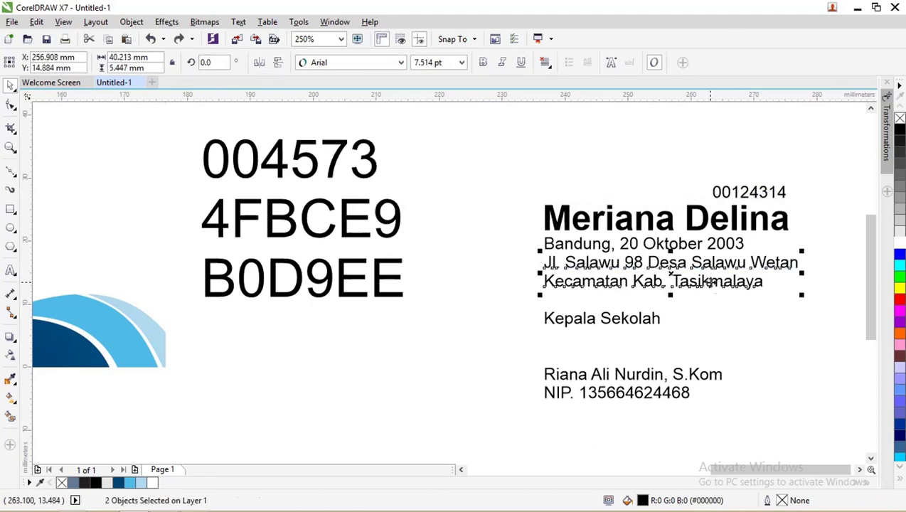
left_click_drag(709, 282, 710, 286)
key("Down")
key("Down")
key("Down")
key("Down")
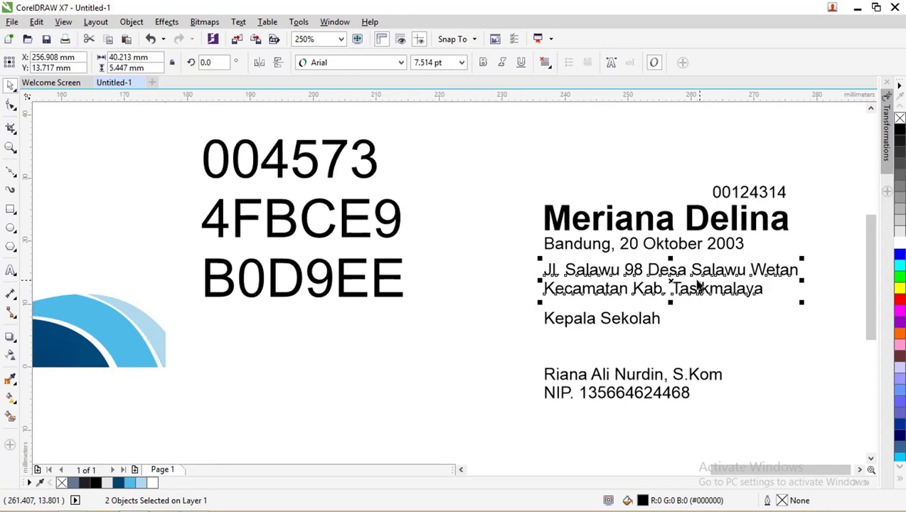
- Draw a horizontal 2-point line about 39.3 mm long just below the student's name with a 1.0 pt outline
left_click(12, 173)
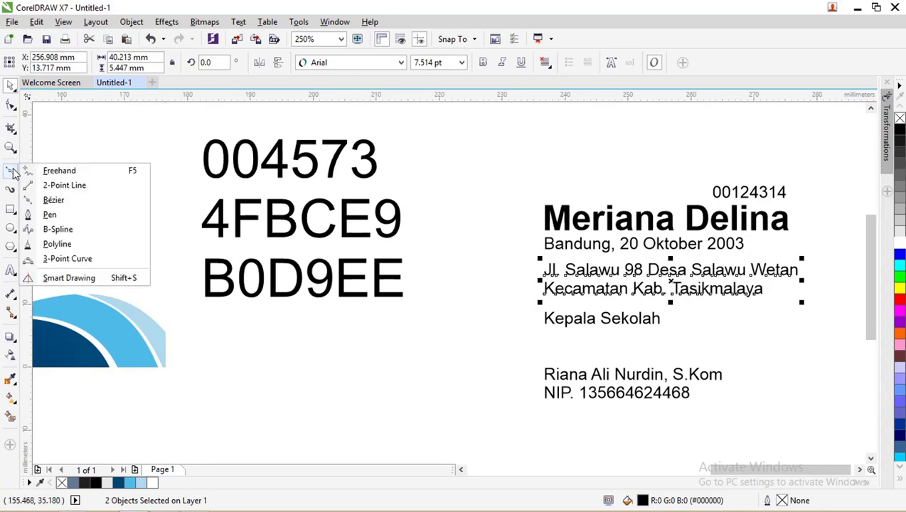
left_click(57, 182)
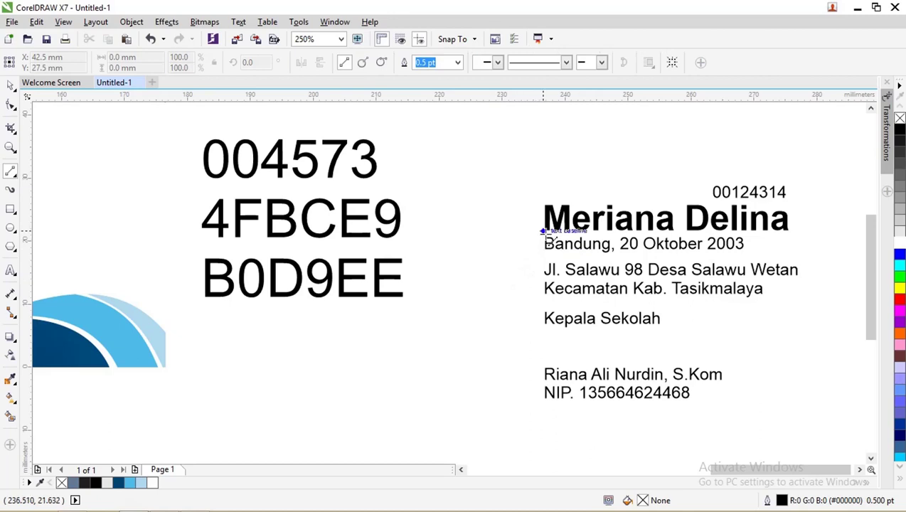
left_click_drag(544, 232, 790, 232)
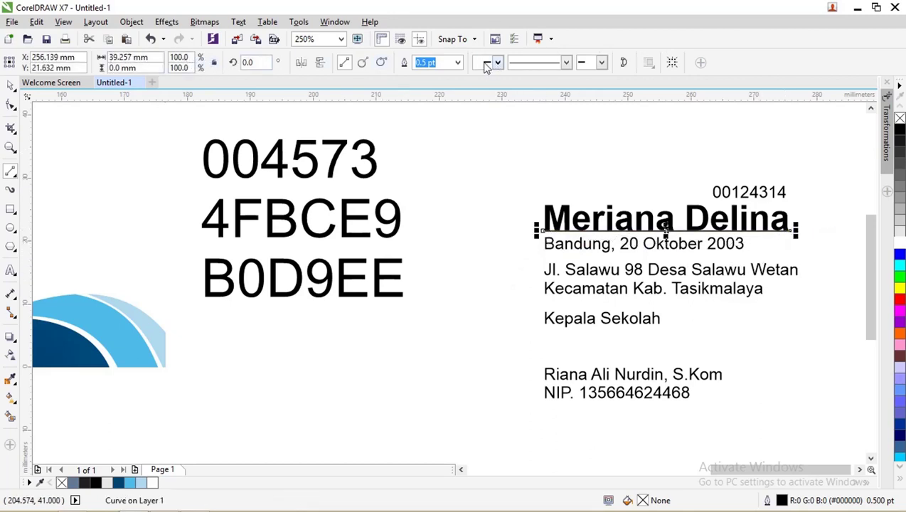
left_click(458, 62)
left_click(436, 117)
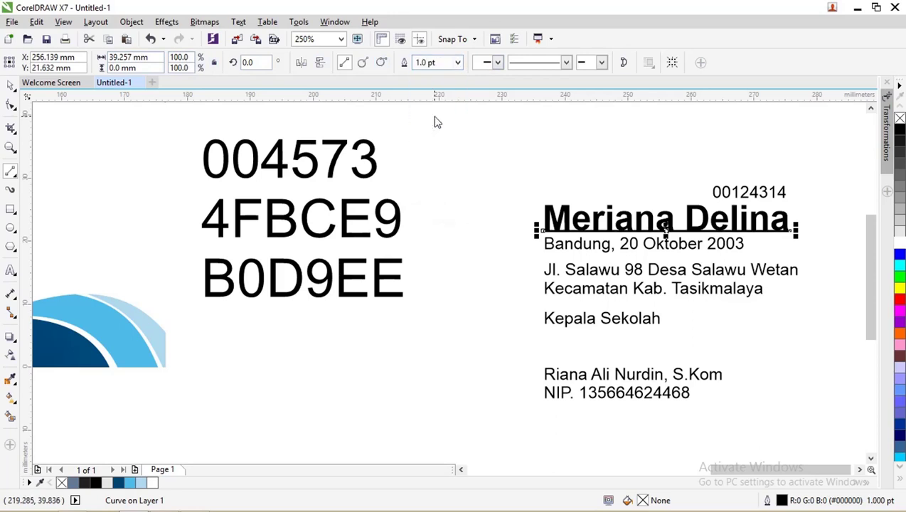
left_click(12, 86)
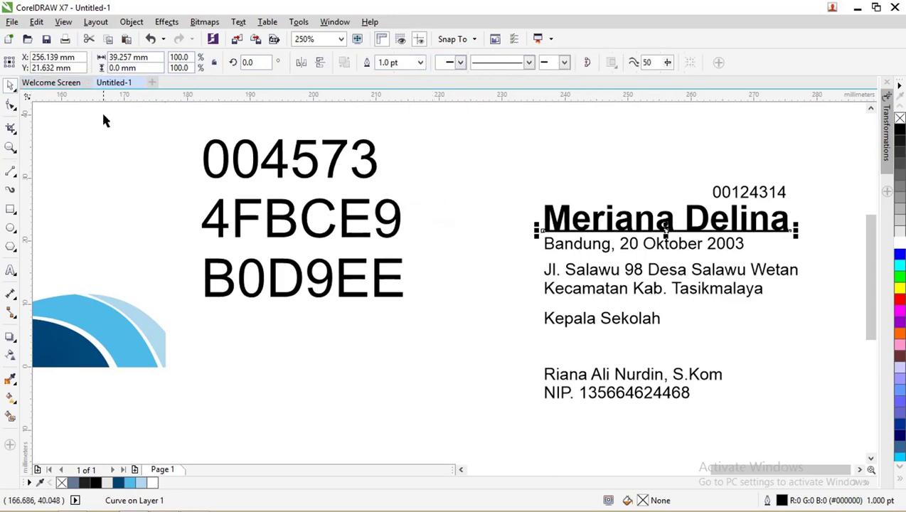
key("Down")
key("Down")
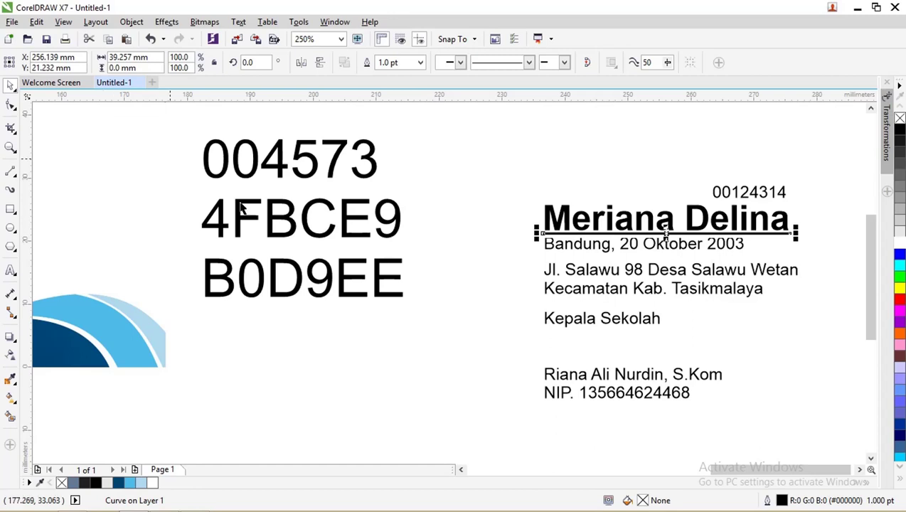
left_click(546, 196)
- Group the student detail lines with the underline, place them on the second card's white area and scale them to about 46.3 mm wide
scroll(546, 196, "down", 2)
left_click_drag(522, 168, 680, 249)
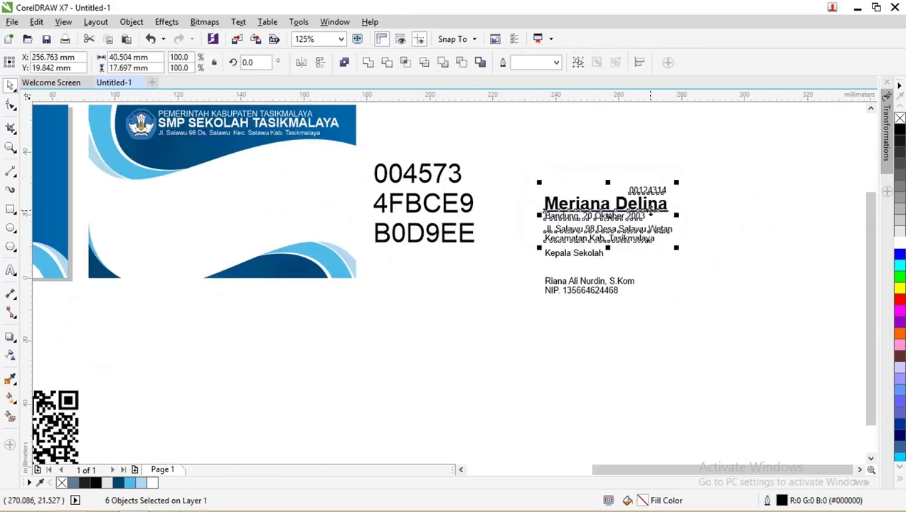
key("ctrl+g")
left_click_drag(647, 208, 298, 168)
left_click_drag(241, 194, 293, 184)
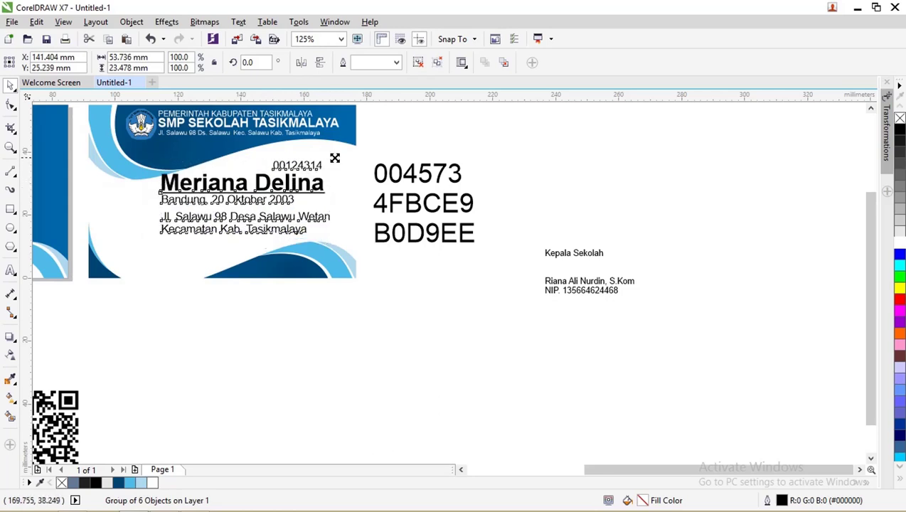
left_click_drag(333, 156, 310, 169)
left_click_drag(270, 190, 284, 188)
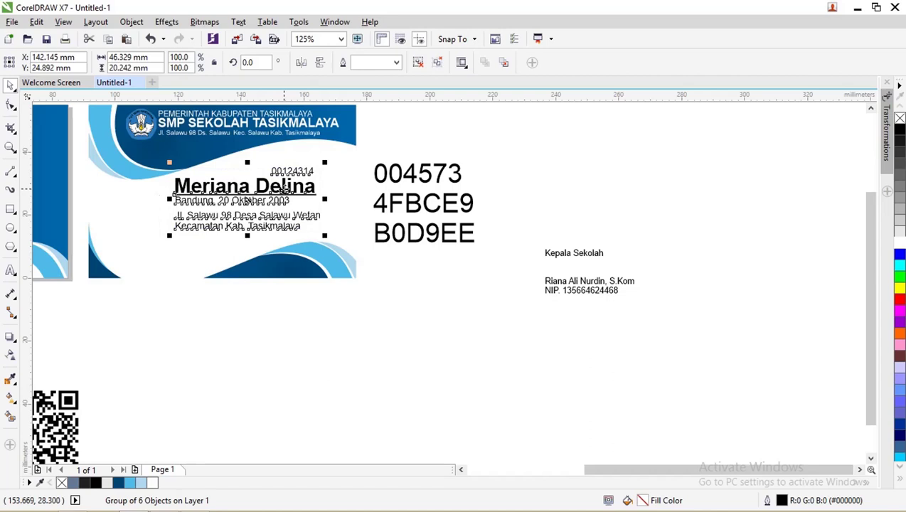
- Ungroup all objects in the student details block on the second card
right_click(286, 181)
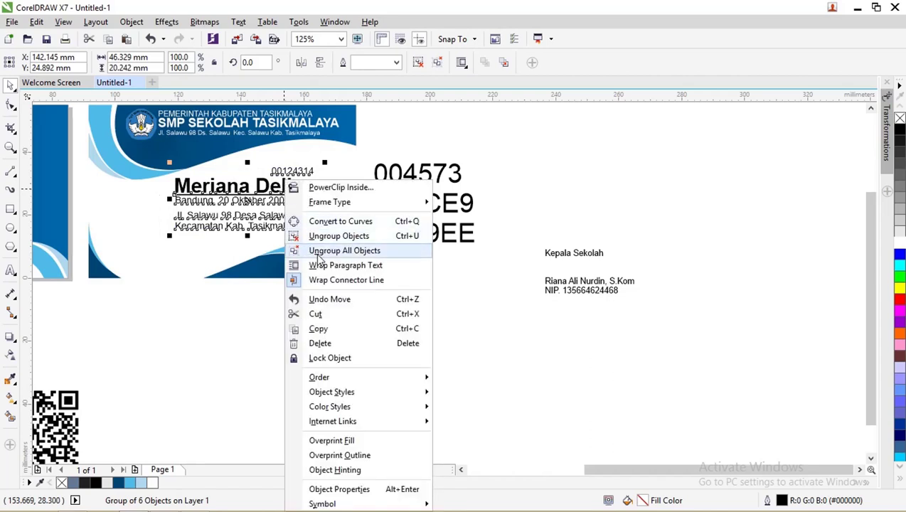
left_click(317, 253)
left_click(395, 281)
- Copy the fountain fill of the second card's dark blue header wave to the student's name
left_click(290, 188)
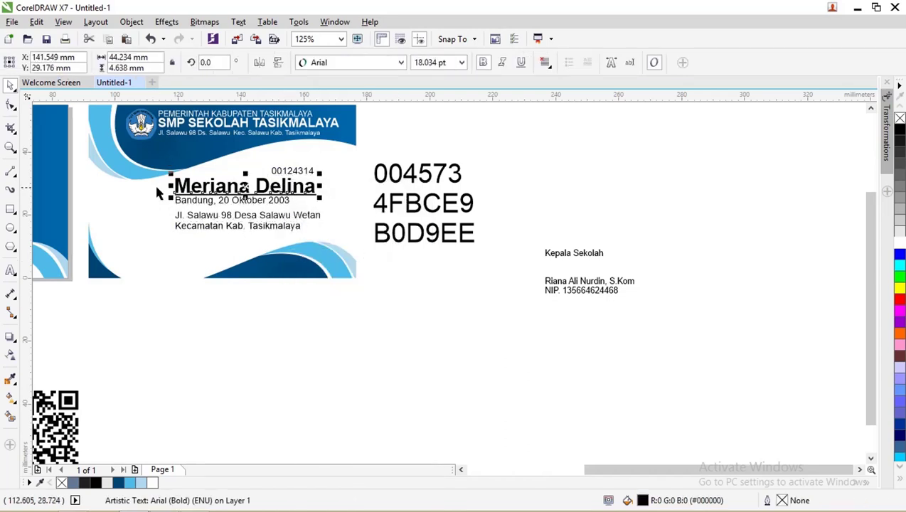
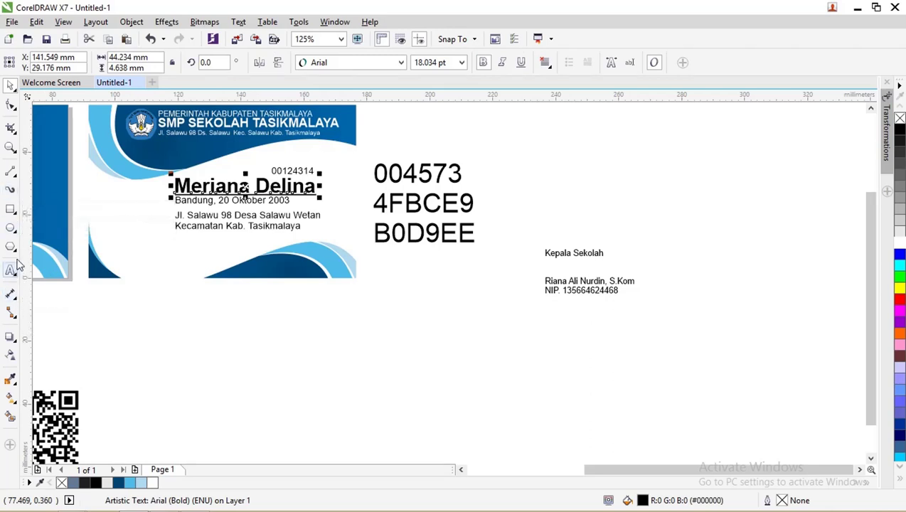
left_click(11, 381)
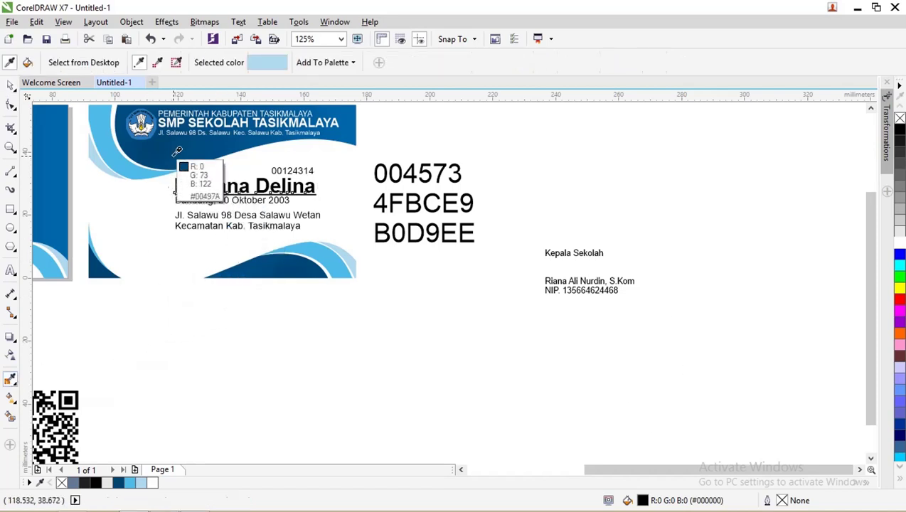
left_click(12, 400)
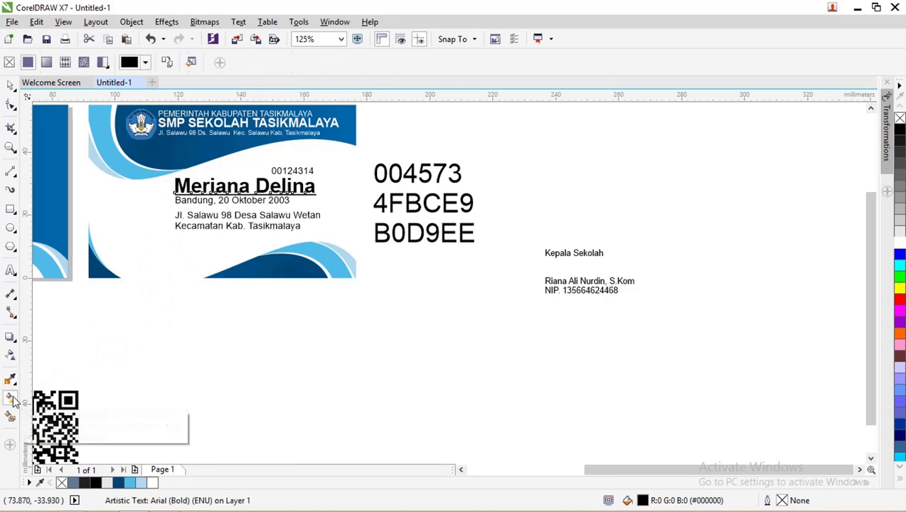
left_click(168, 64)
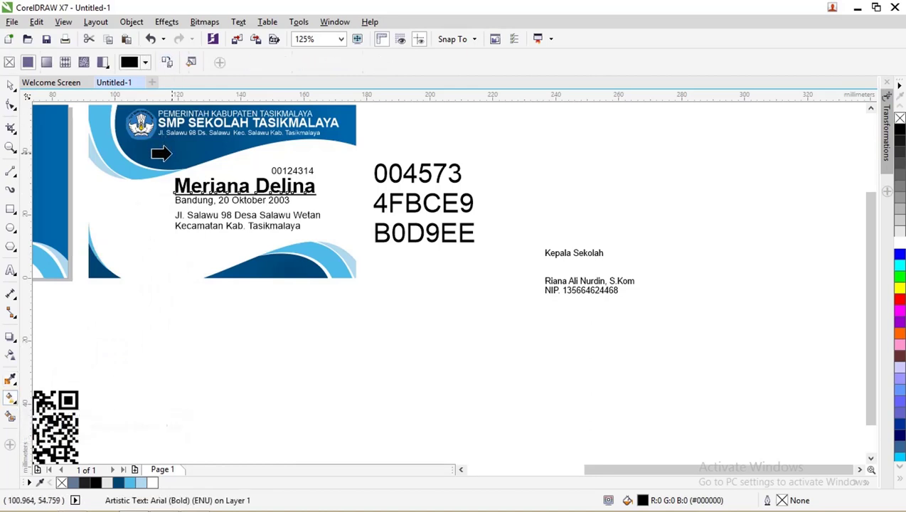
left_click(151, 144)
left_click(11, 85)
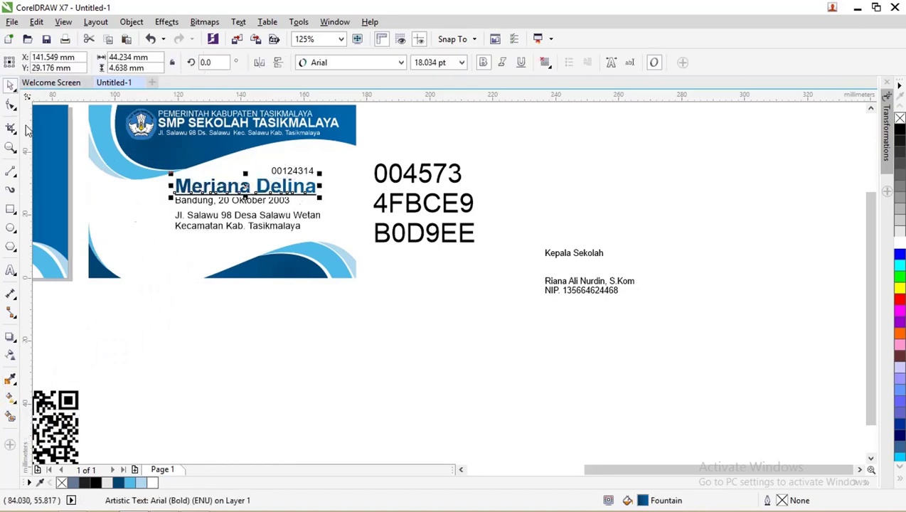
left_click(217, 306)
scroll(246, 194, "up", 1)
scroll(246, 193, "up", 1)
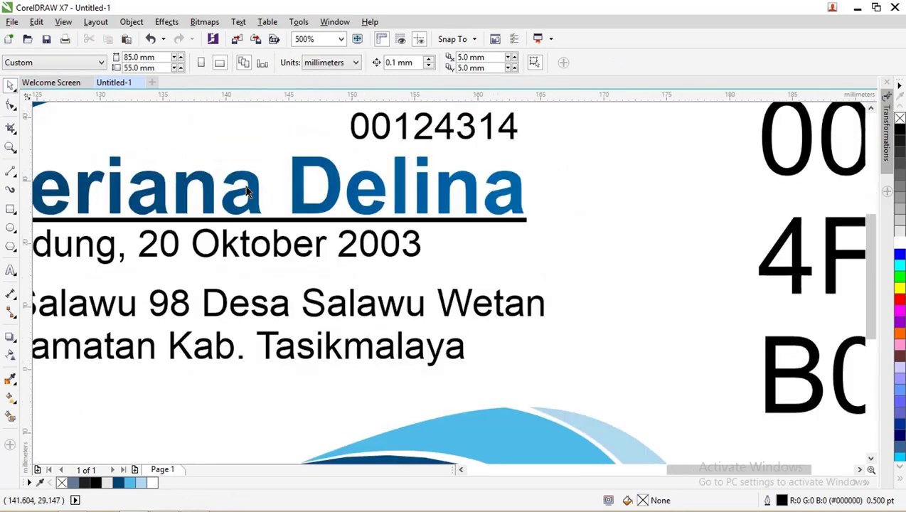
scroll(246, 192, "down", 2)
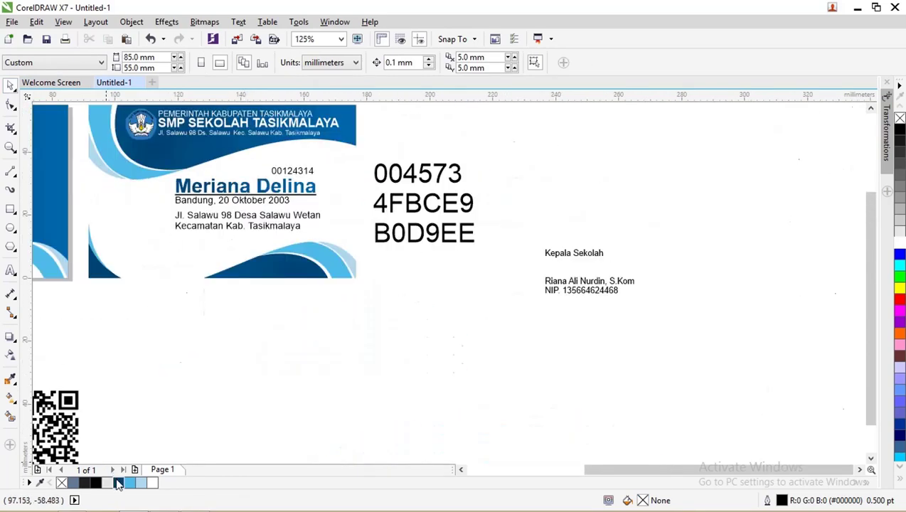
left_click(118, 483)
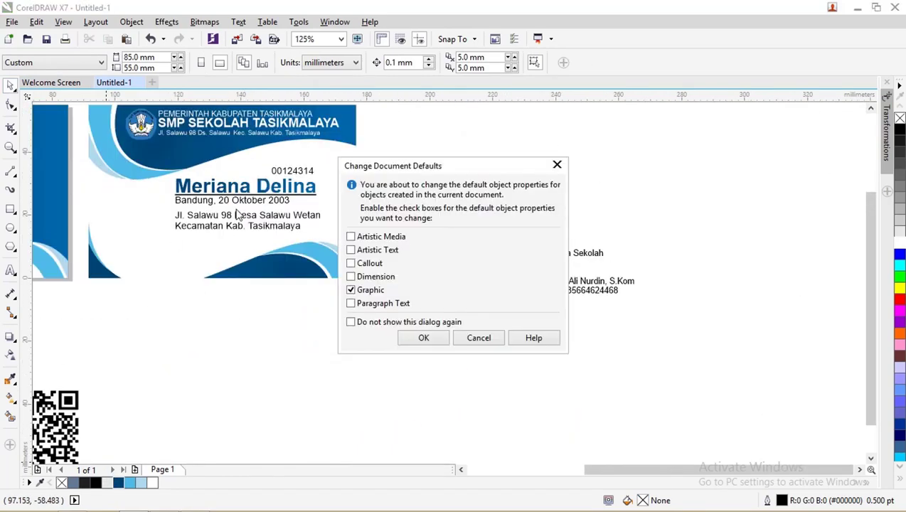
left_click(479, 339)
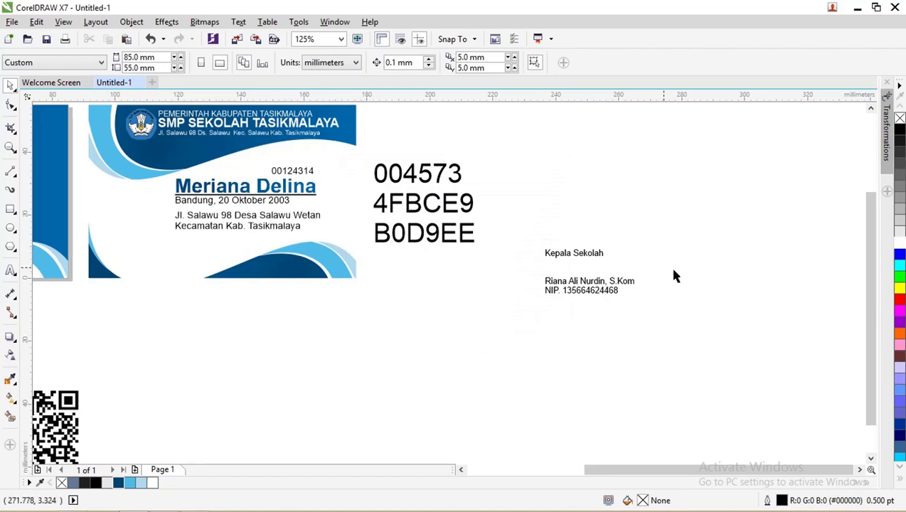
- Group the three headmaster signature lines and place them over the second card's lower wave
mouse_move(683, 313)
left_mouse_down()
mouse_move(576, 269)
mouse_move(526, 233)
mouse_move(404, 288)
mouse_move(293, 272)
left_mouse_up()
key("ctrl+g")
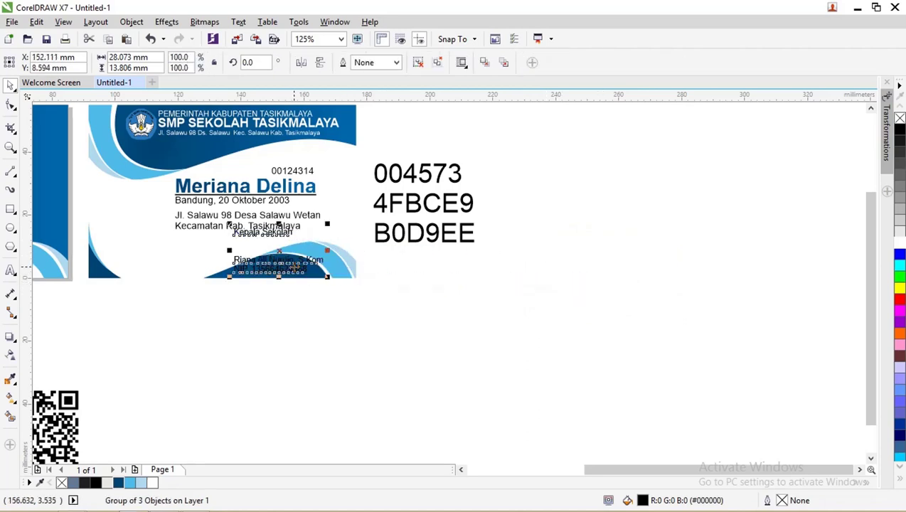
left_click_drag(327, 224, 306, 235)
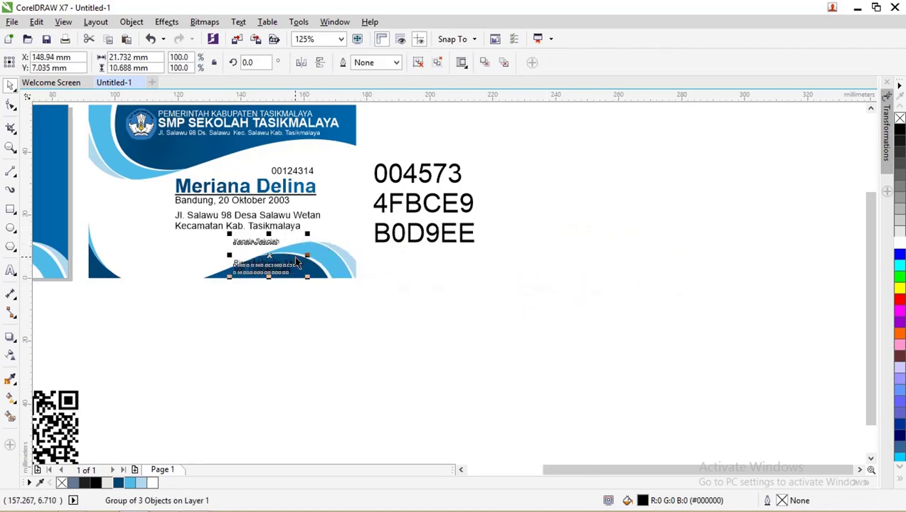
key("ctrl+z")
- Scale the student details and signature block down together, leaving the signature block about 26.8 mm wide
left_click(332, 299)
left_click_drag(339, 302, 157, 161)
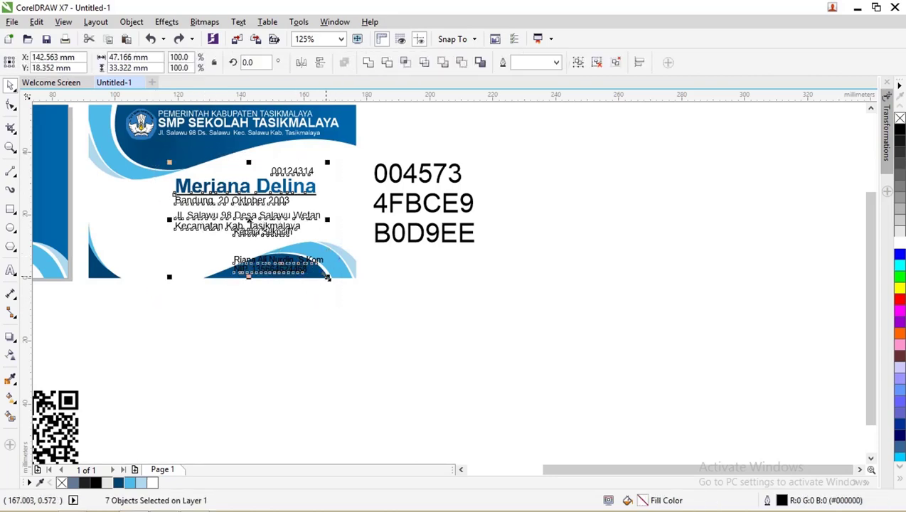
left_click_drag(328, 277, 321, 272)
left_click(342, 325)
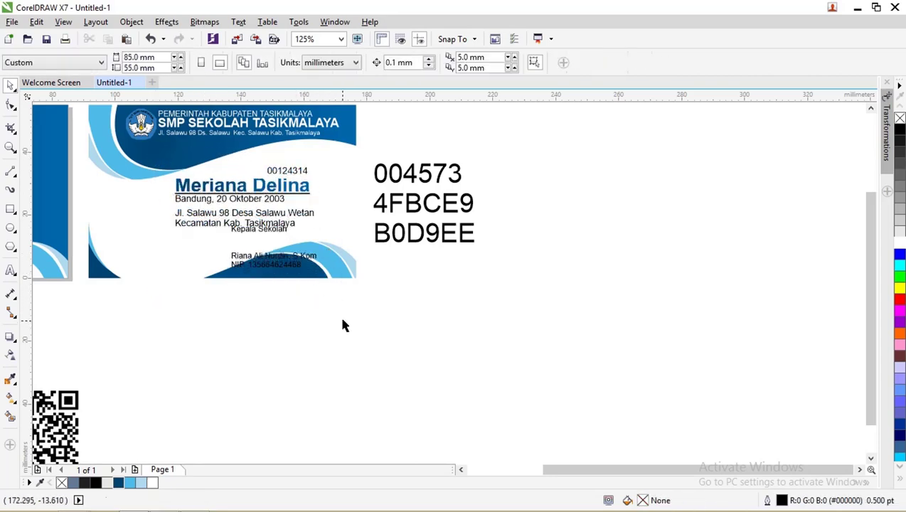
- Scale the headmaster signature block to about 29.8 mm wide and shift it about 2 mm to the right
left_click_drag(342, 325, 228, 220)
scroll(252, 241, "up", 2)
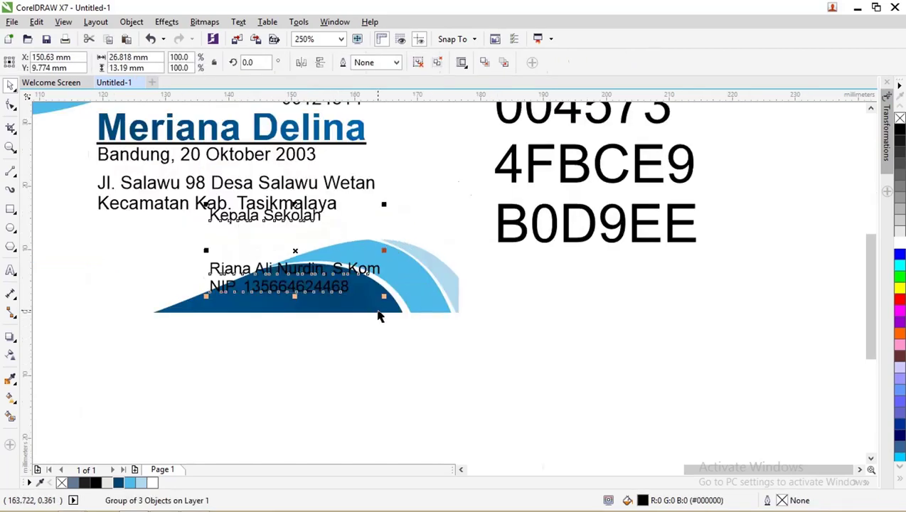
left_click_drag(383, 296, 401, 307)
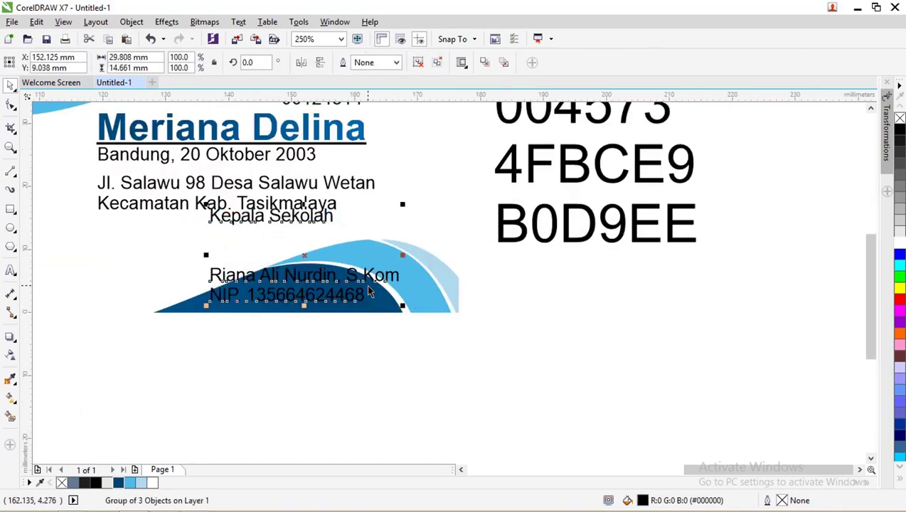
left_click_drag(365, 279, 401, 266)
scroll(377, 238, "down", 2)
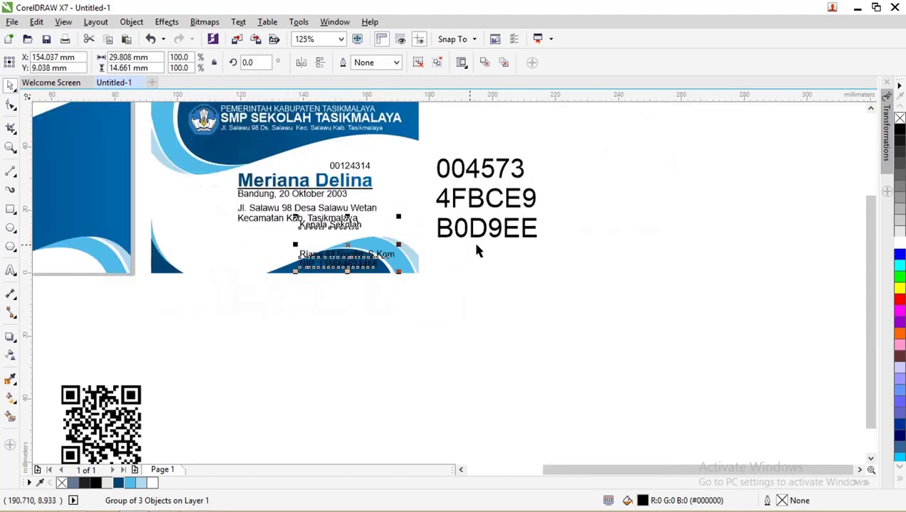
- Move the color code text farther away from the second card and shift the signature block down about 1 mm
left_click_drag(580, 273, 462, 172)
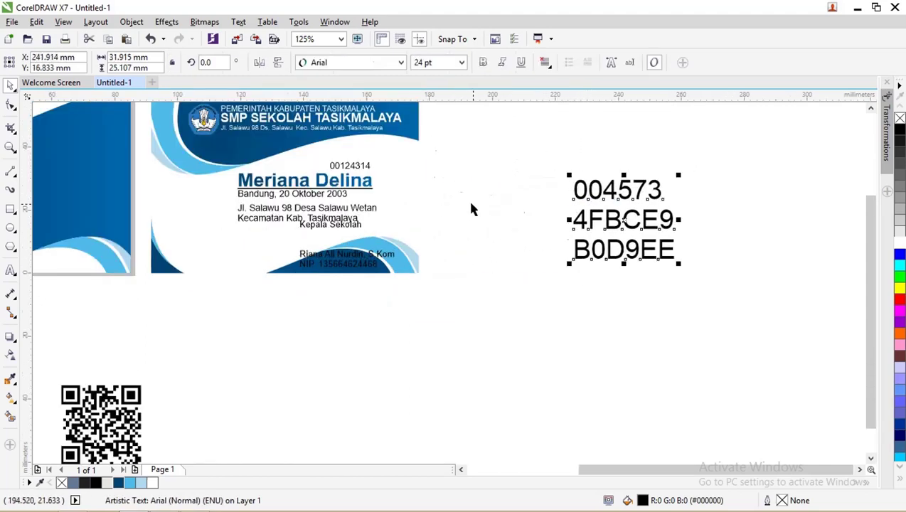
left_click(472, 208)
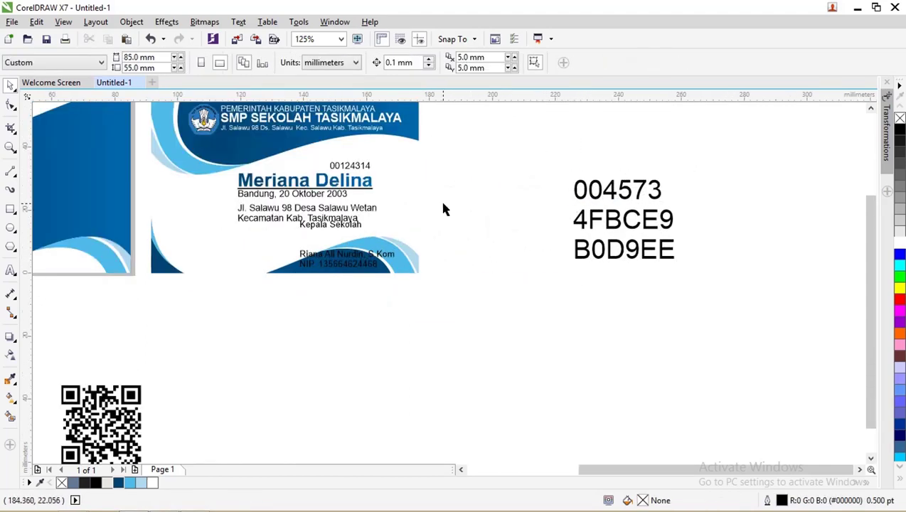
scroll(445, 210, "up", 2)
left_click(271, 251)
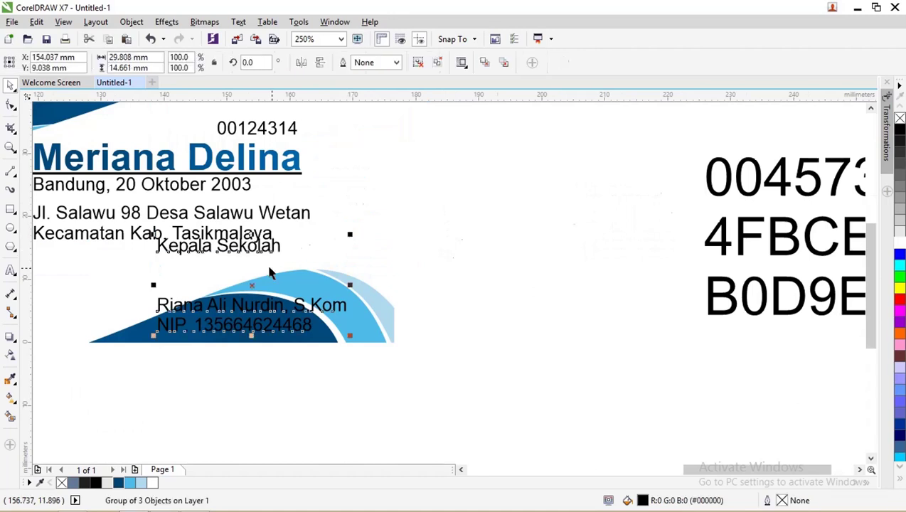
mouse_move(270, 249)
left_mouse_down()
mouse_move(272, 257)
mouse_move(272, 250)
left_mouse_up()
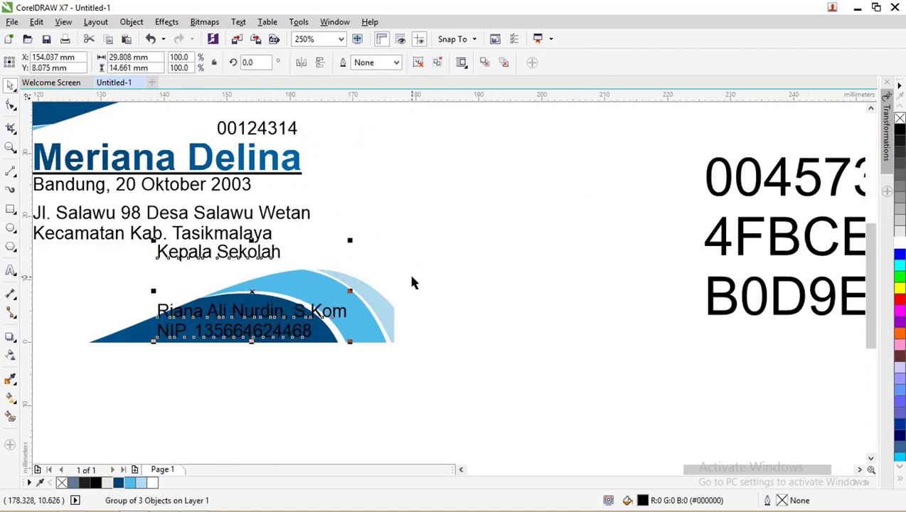
scroll(427, 312, "down", 2)
- Scale the second card's details and signature text down together, making the student details about 41.7 mm wide
left_click_drag(455, 364, 217, 184)
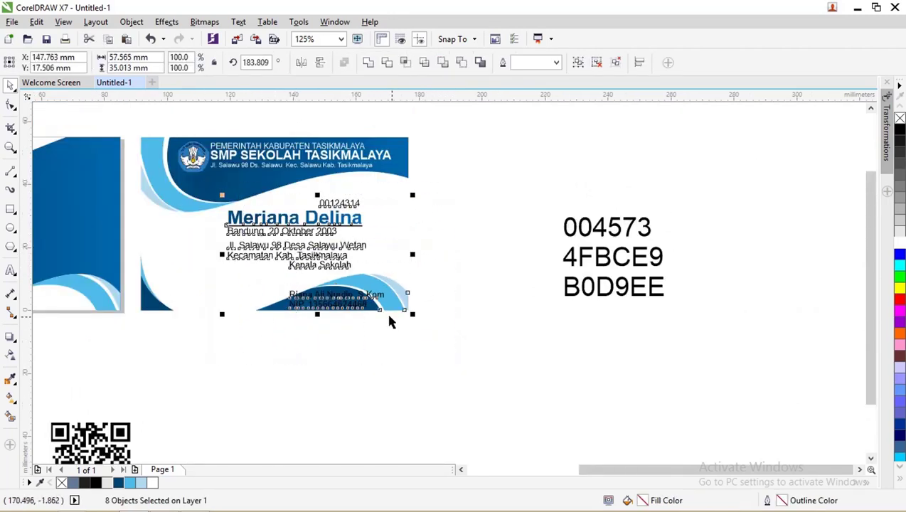
left_click(371, 328)
left_click_drag(387, 331, 221, 186)
mouse_move(386, 319)
left_mouse_down()
mouse_move(379, 297)
mouse_move(384, 308)
left_mouse_up()
left_click(427, 283)
- Move the student detail lines and their underline up about 2 mm, clear of the signature block
left_click_drag(446, 276, 207, 179)
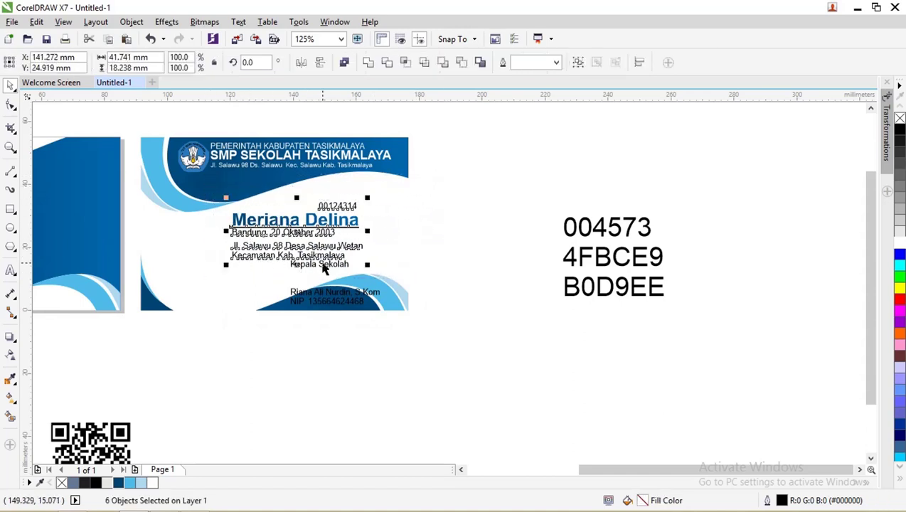
left_click(327, 271, "shift")
left_click(352, 275, "shift")
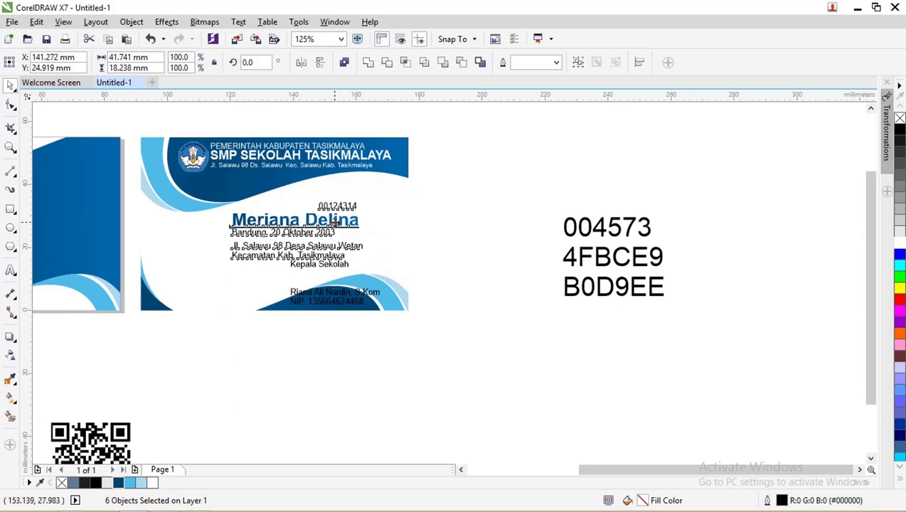
left_click_drag(333, 223, 333, 216)
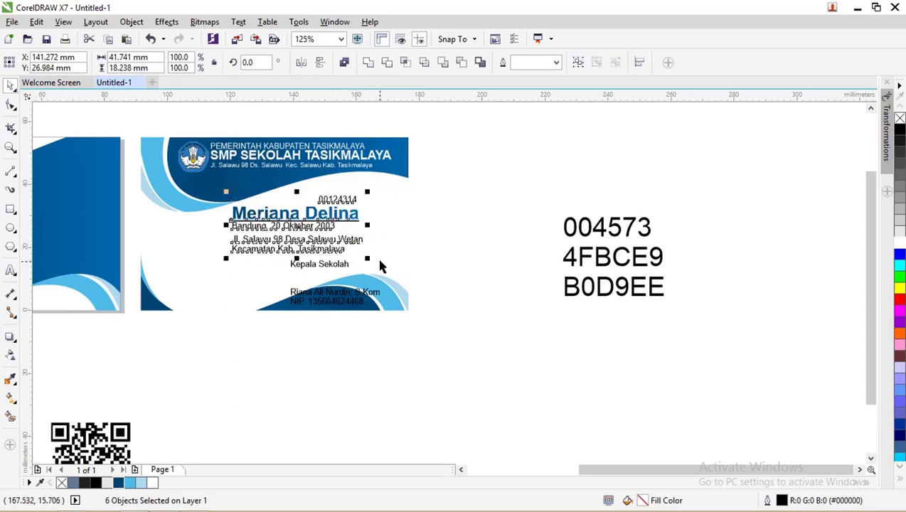
left_click(441, 281)
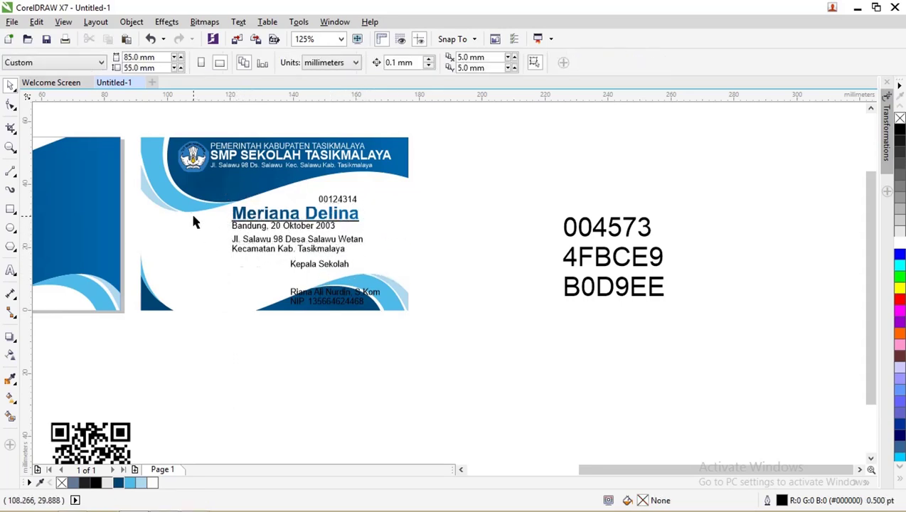
- Try a 3 by 4 mm rectangle beside the student details, scaled proportionally to about 20.5 by 27.3 mm
left_click(11, 208)
left_click_drag(169, 224, 217, 279)
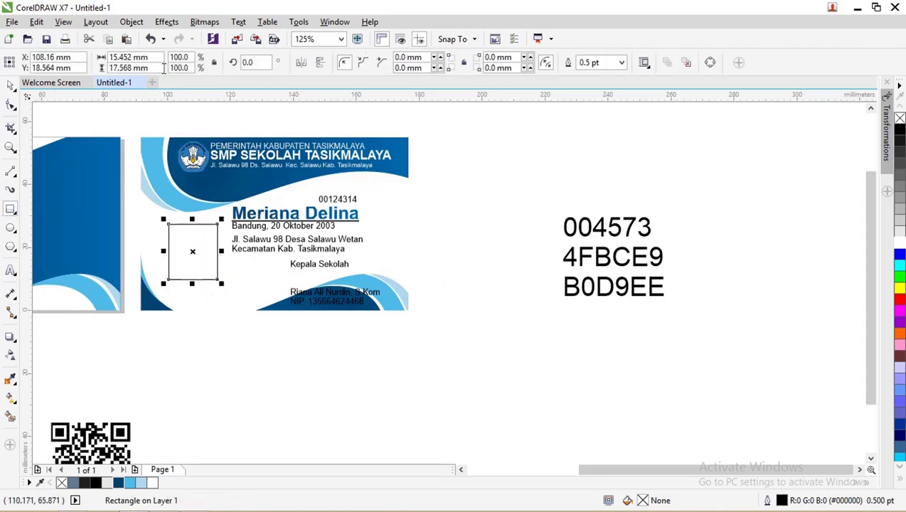
left_click_drag(153, 59, 108, 56)
type("3")
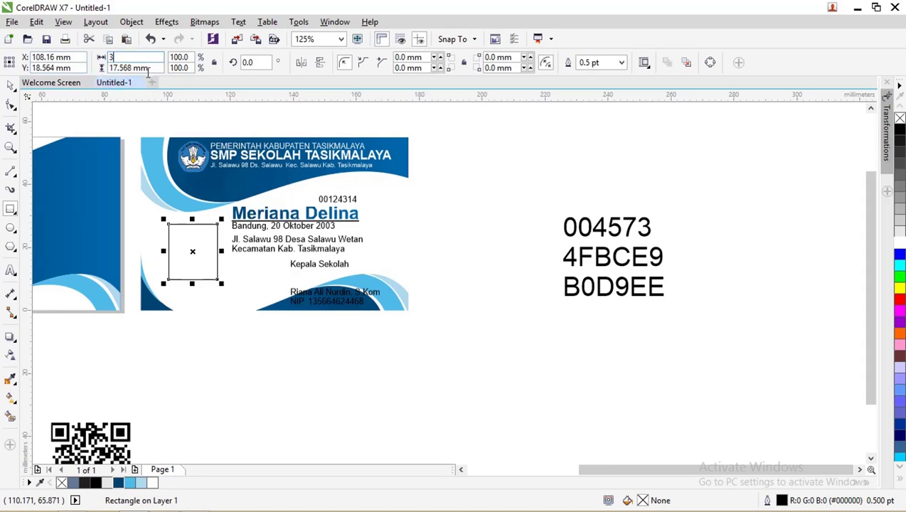
left_click_drag(152, 69, 61, 62)
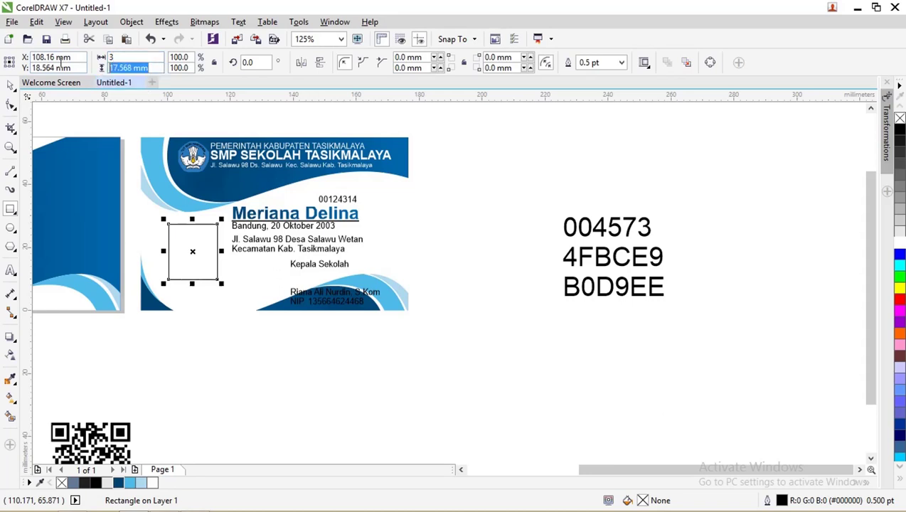
type("4")
key("Return")
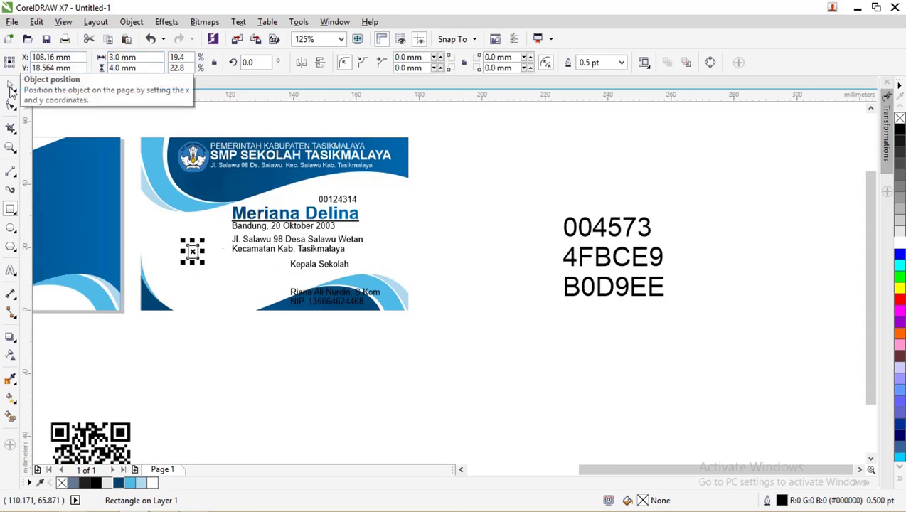
left_click_drag(202, 240, 252, 207)
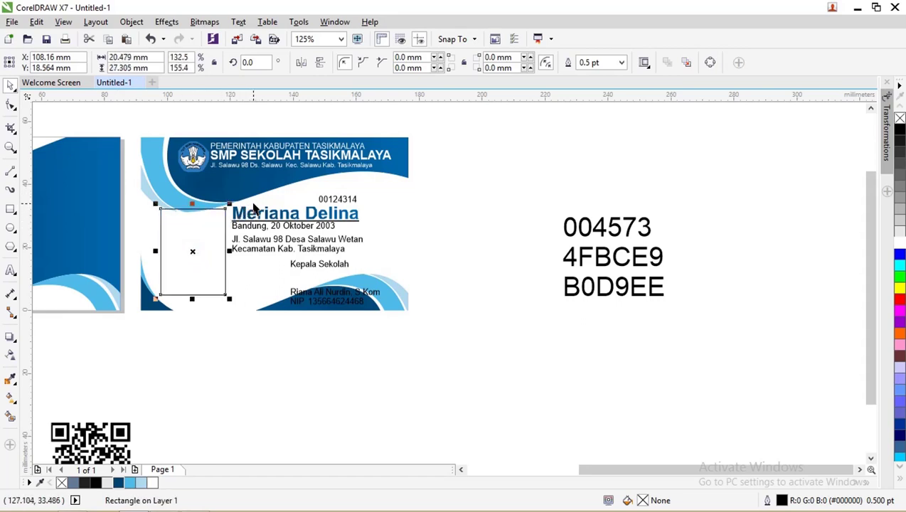
key("Delete")
- Draw a circle about 18 mm in diameter on the white area to the left of the student details
left_click(11, 228)
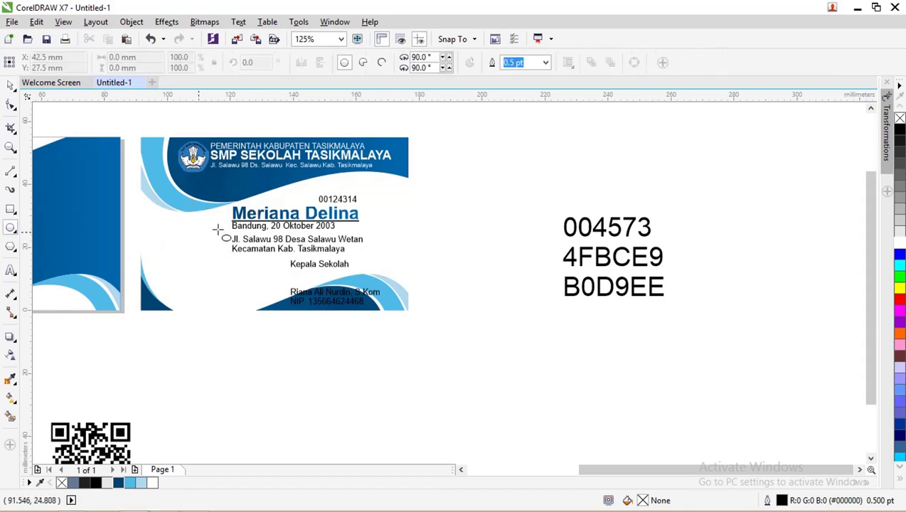
left_click_drag(178, 202, 216, 241)
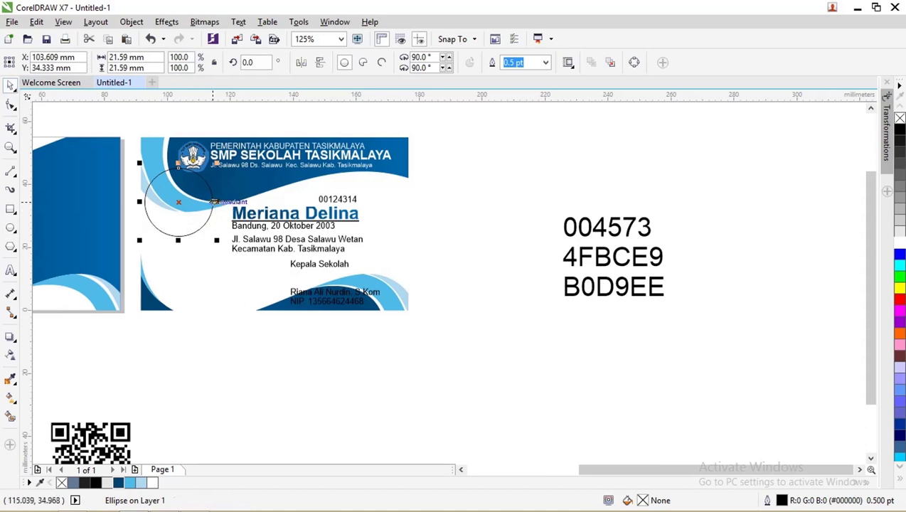
left_click_drag(208, 202, 218, 228)
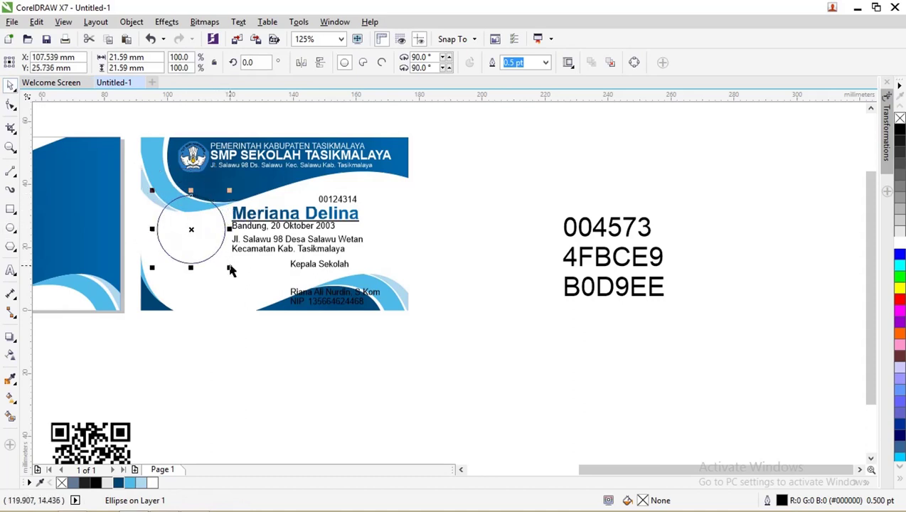
left_click_drag(227, 266, 223, 263)
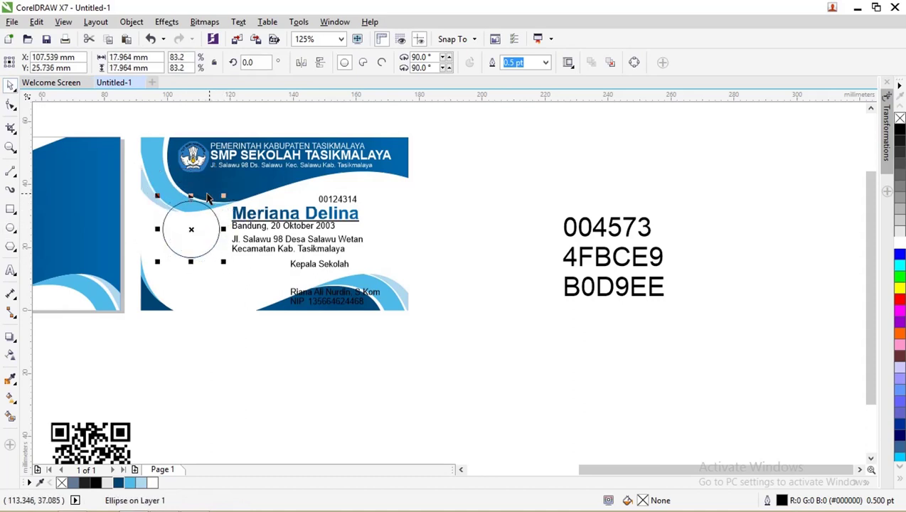
- Fill the circle beside the student details with dark blue #004573 and remove its outline
left_click(118, 483)
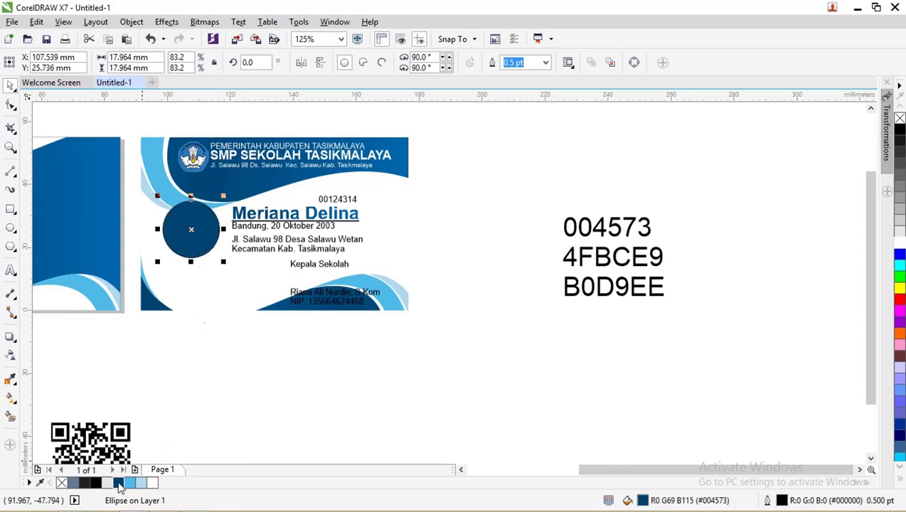
scroll(212, 222, "up", 2)
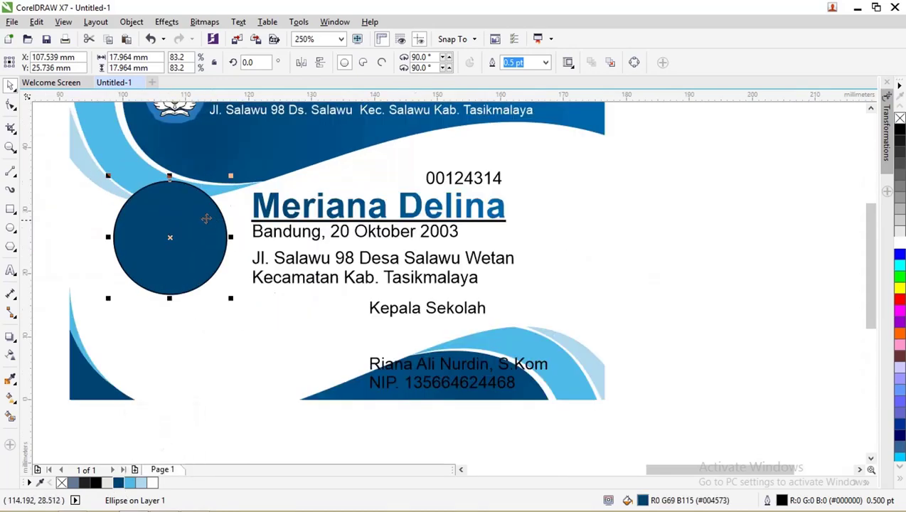
scroll(202, 219, "down", 2)
right_click(61, 483)
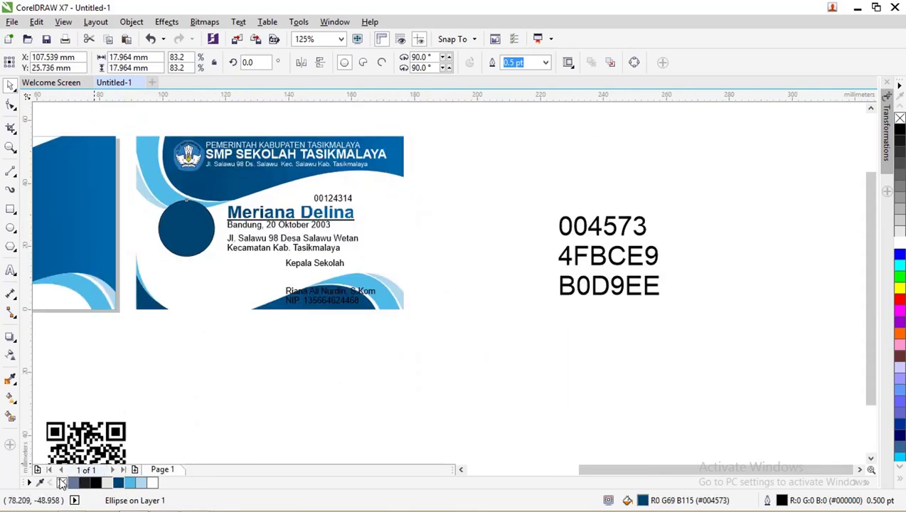
- Enlarge the circle to about 19 mm in diameter and fill it with light blue #4FBCE9
scroll(204, 226, "up", 2)
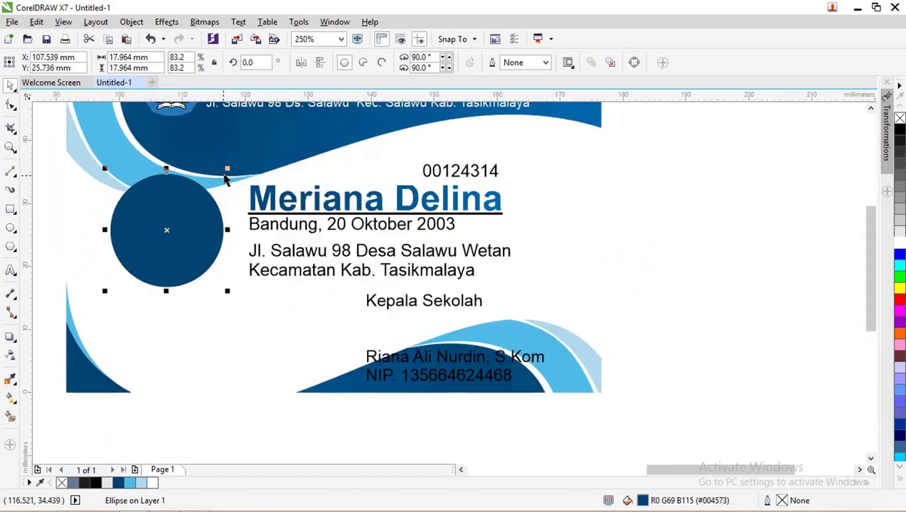
left_click_drag(227, 169, 231, 165)
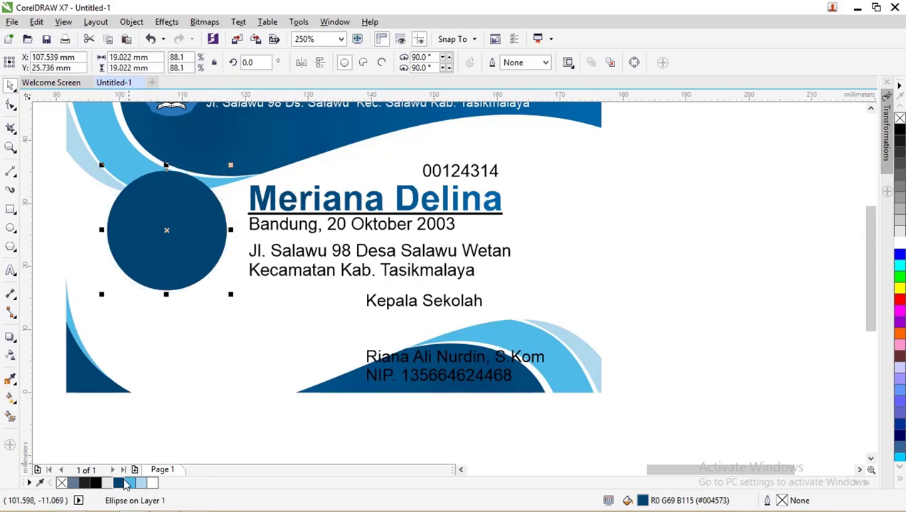
left_click(128, 484)
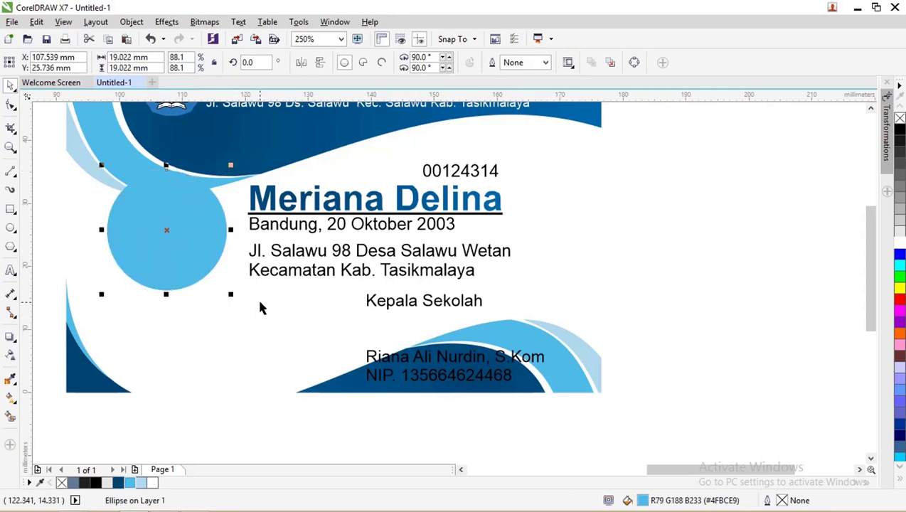
- Send the enlarged light blue circle behind the dark blue circle so that it forms a thin rim
key("ctrl+Page_Down")
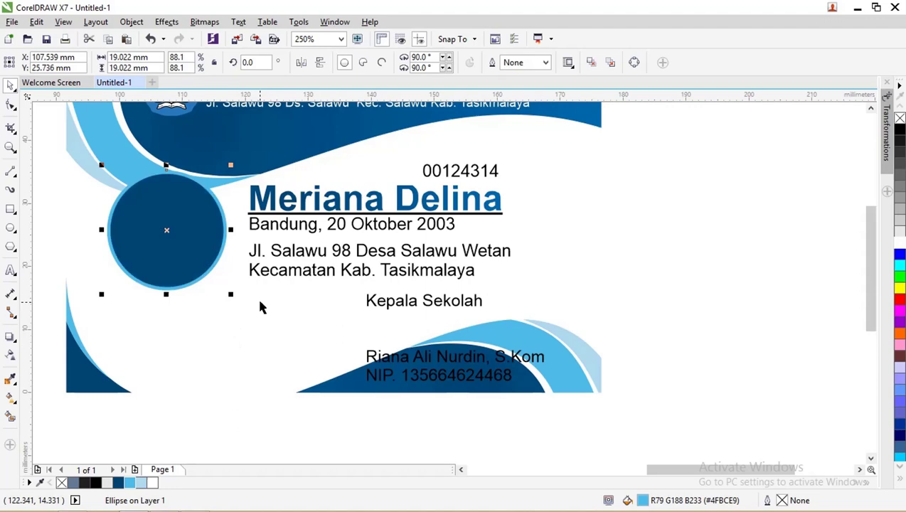
left_click(269, 427)
scroll(251, 391, "down", 3)
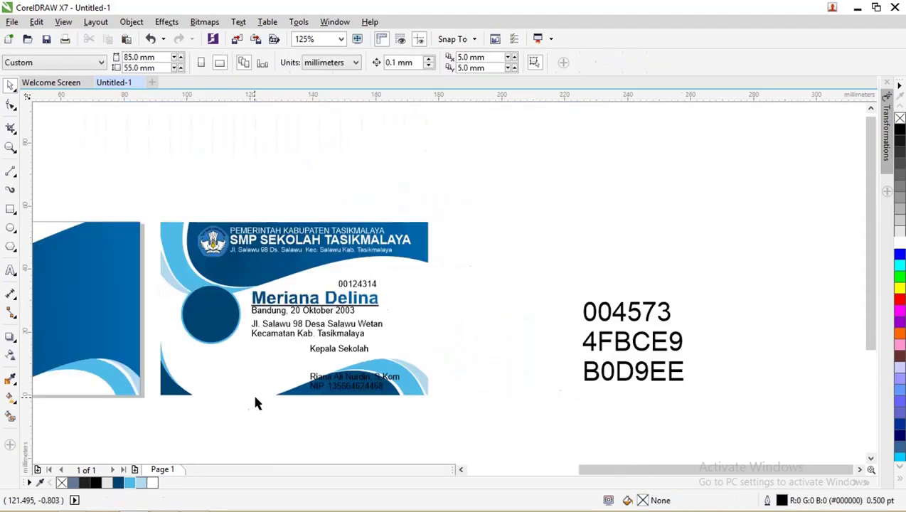
- Move the QR code onto the white area below the photo circle and shrink it to about 13 mm
scroll(362, 384, "down", 1)
left_click(250, 435)
left_click_drag(250, 440, 286, 366)
scroll(287, 366, "up", 4)
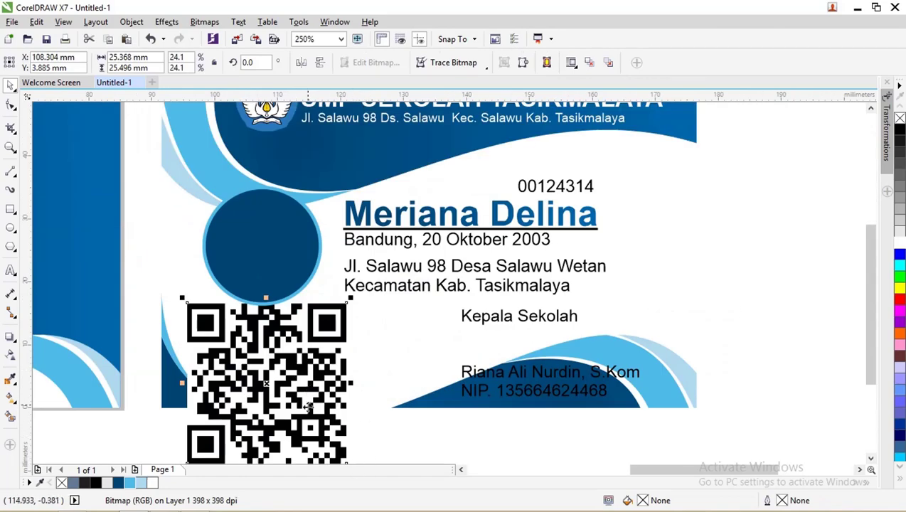
scroll(308, 407, "down", 2)
left_click_drag(334, 435, 306, 390)
scroll(316, 409, "up", 2)
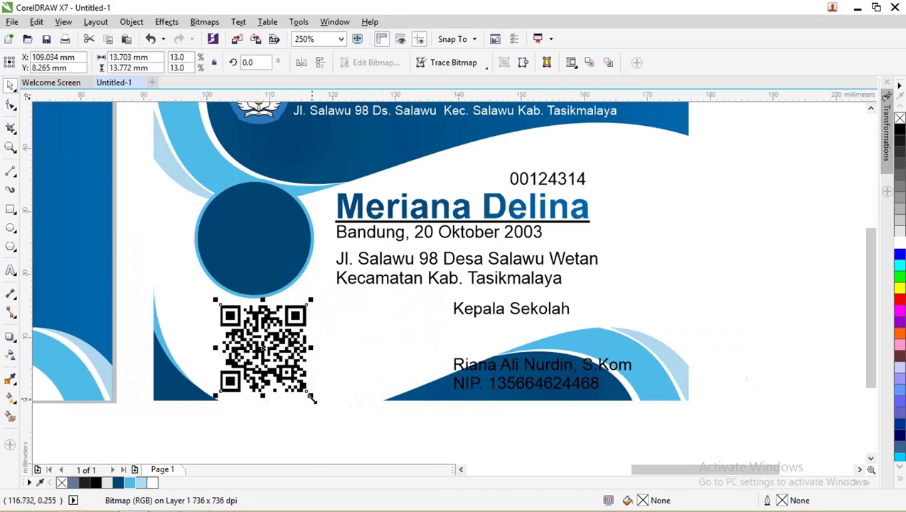
left_click(307, 411)
- Center the two photo circles horizontally above the QR code
left_click_drag(331, 431, 175, 155)
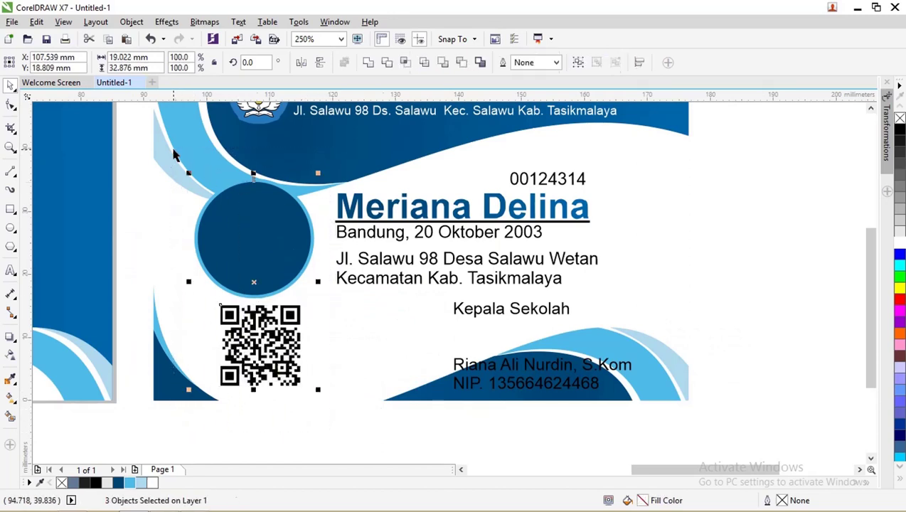
key("Right")
left_click(736, 226)
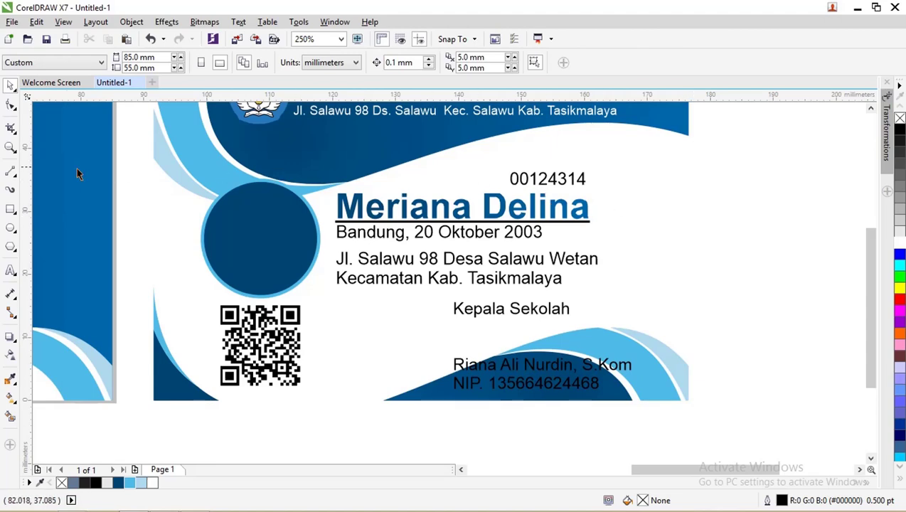
- Draw a rectangle about 13.9 by 3.6 mm around the student number and fully round its corners to about 1.8 mm
left_click(17, 209)
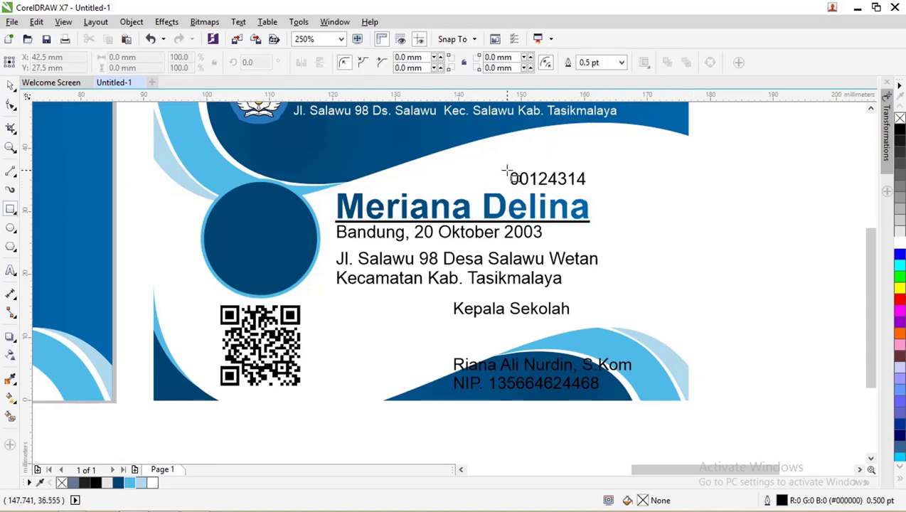
left_click_drag(507, 170, 596, 192)
scroll(594, 191, "up", 2)
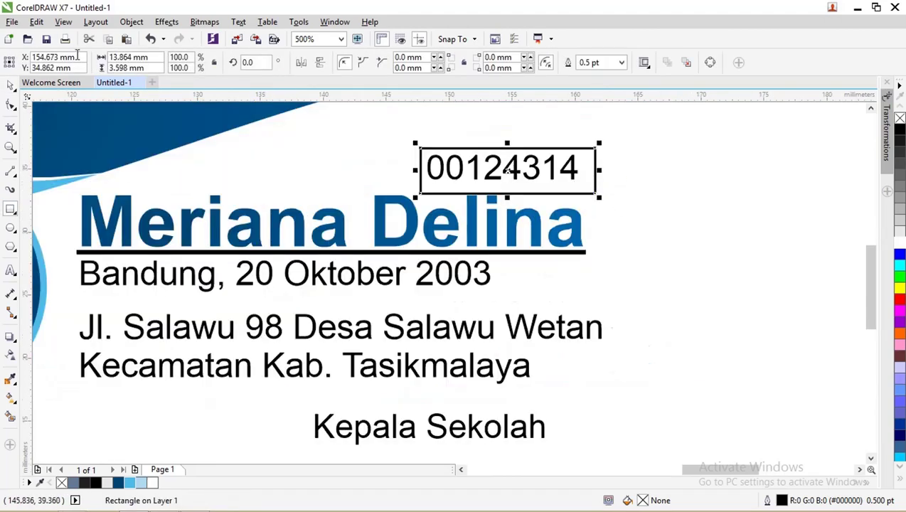
left_click(16, 108)
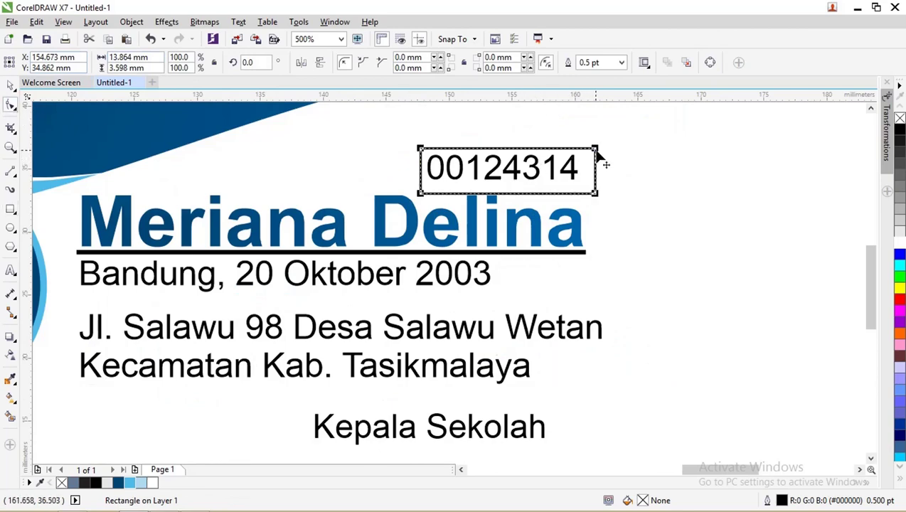
left_click_drag(598, 150, 498, 170)
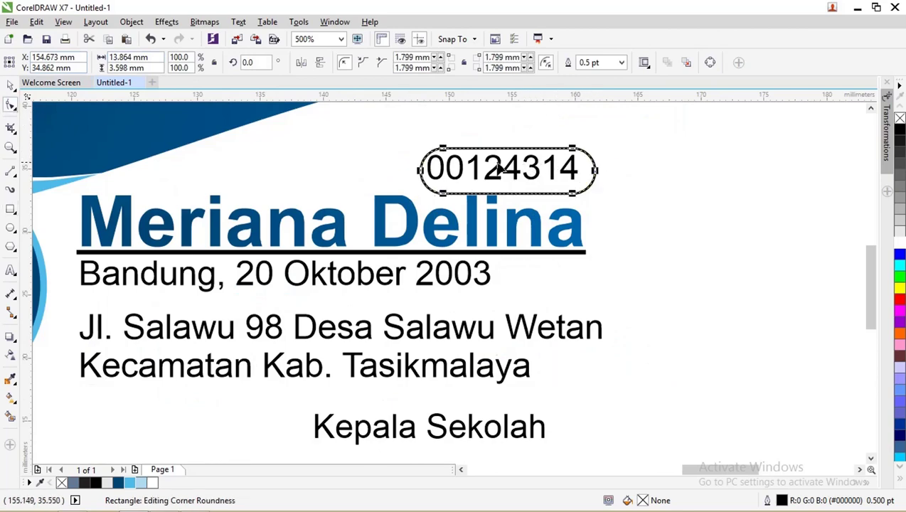
left_click(13, 88)
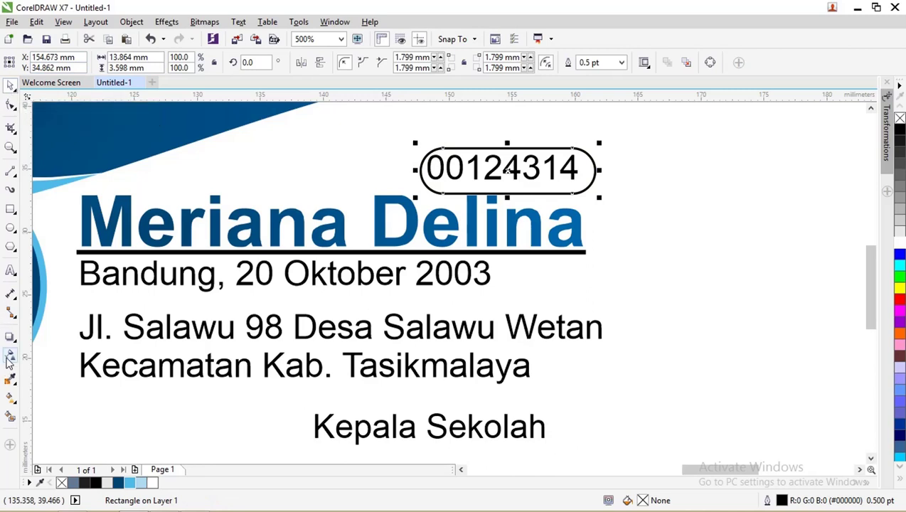
- Fill the rounded rectangle with the blue gradient of the header wave and remove its outline
left_click(10, 398)
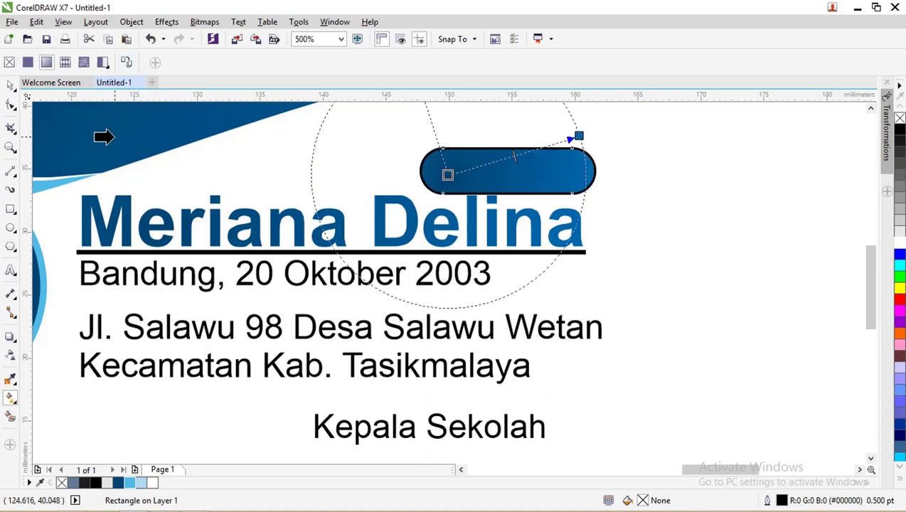
left_click(9, 85)
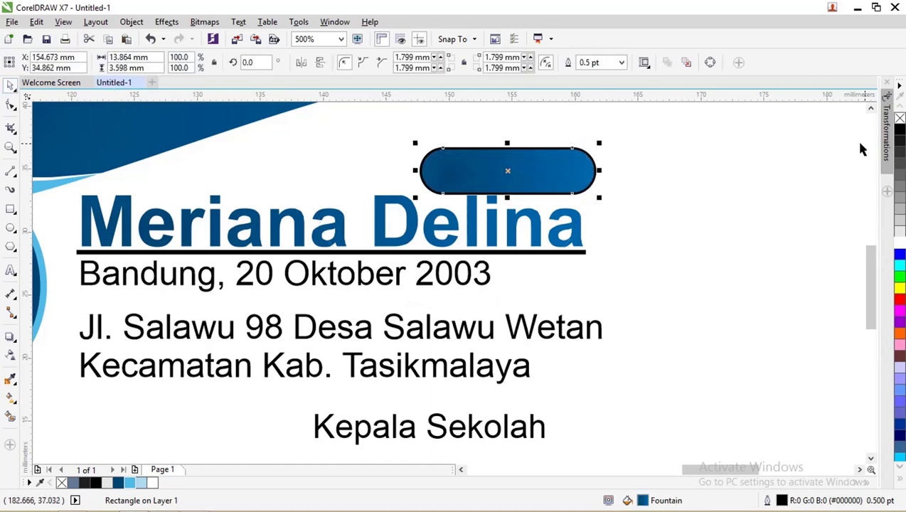
right_click(900, 118)
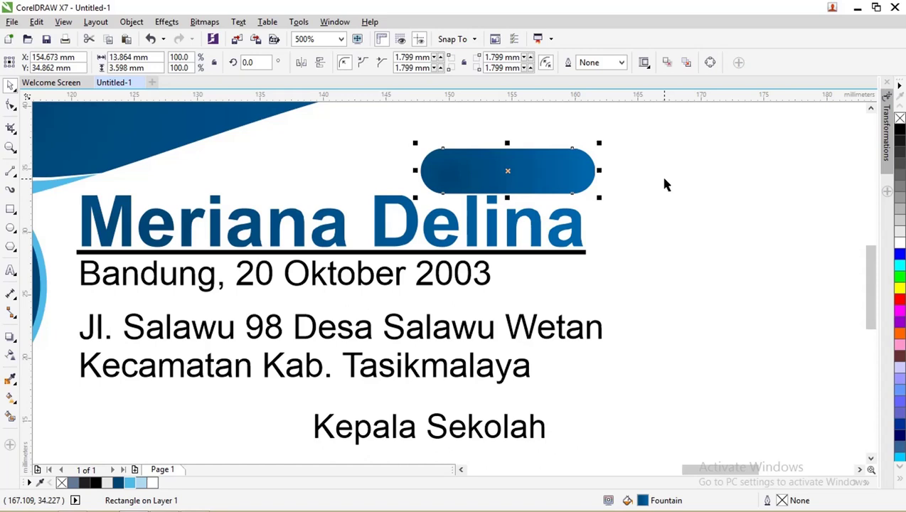
- Place the rounded rectangle behind the student number and color the number white
key("ctrl+Page_Down")
key("ctrl+Page_Down")
key("ctrl+Page_Up")
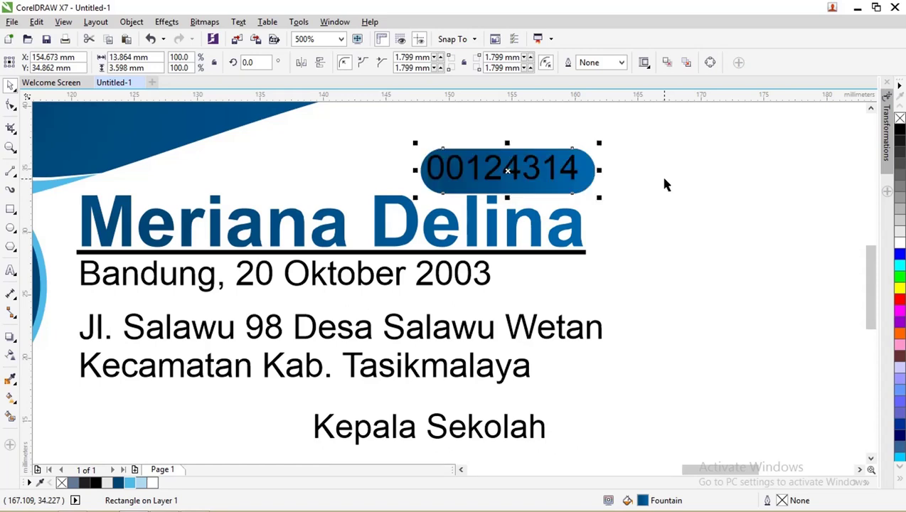
left_click(663, 179)
left_click(578, 175)
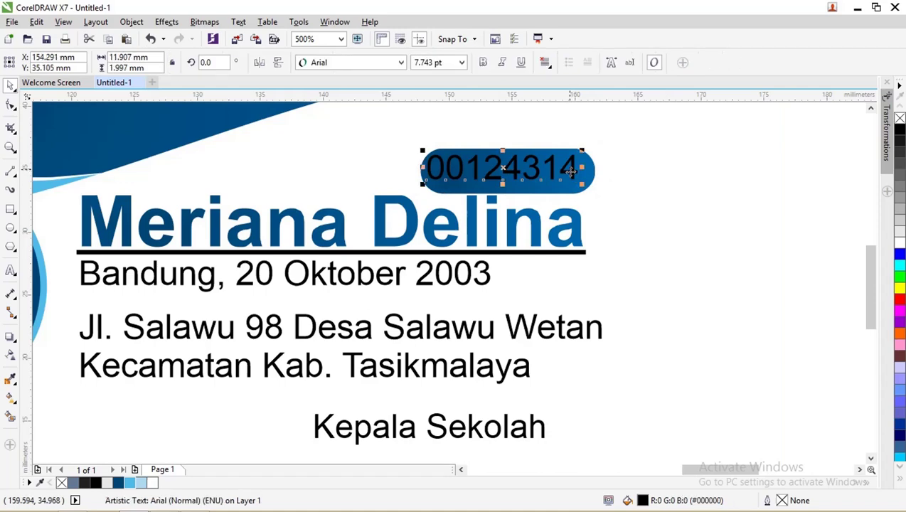
left_click(900, 243)
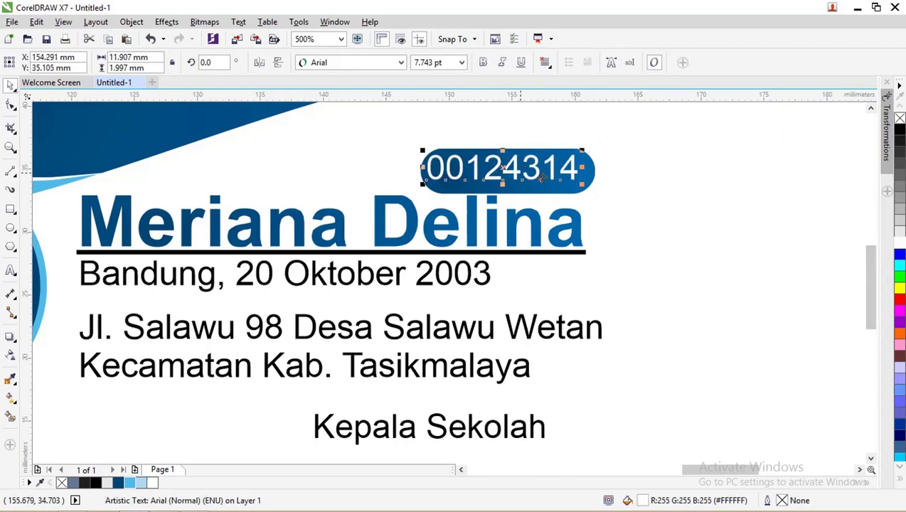
- Center the student number horizontally and vertically inside the rounded rectangle
left_click(594, 171, "shift")
key("e")
key("c")
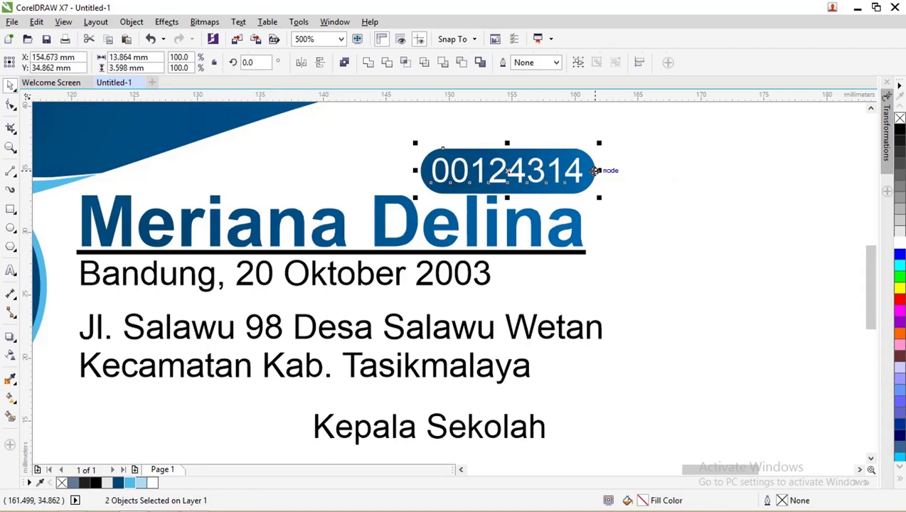
left_click(594, 170)
scroll(516, 172, "down", 5)
scroll(580, 167, "up", 2)
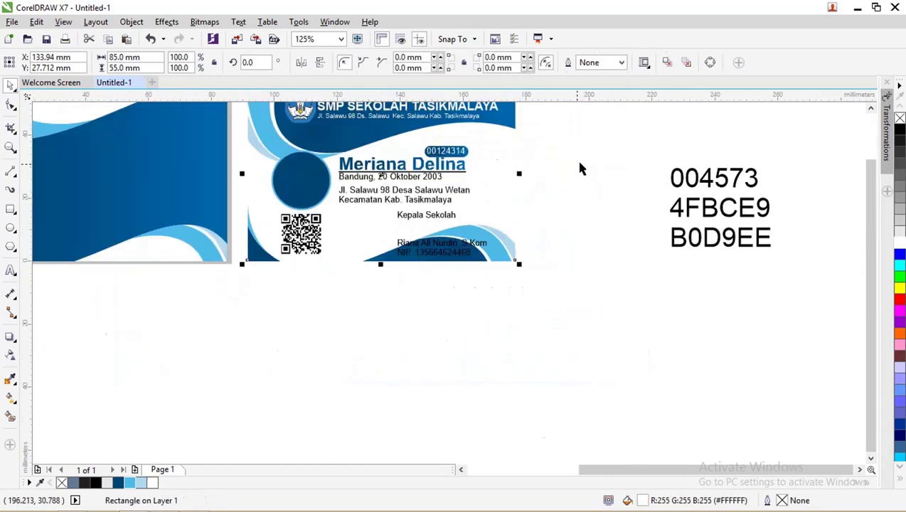
left_click(569, 174)
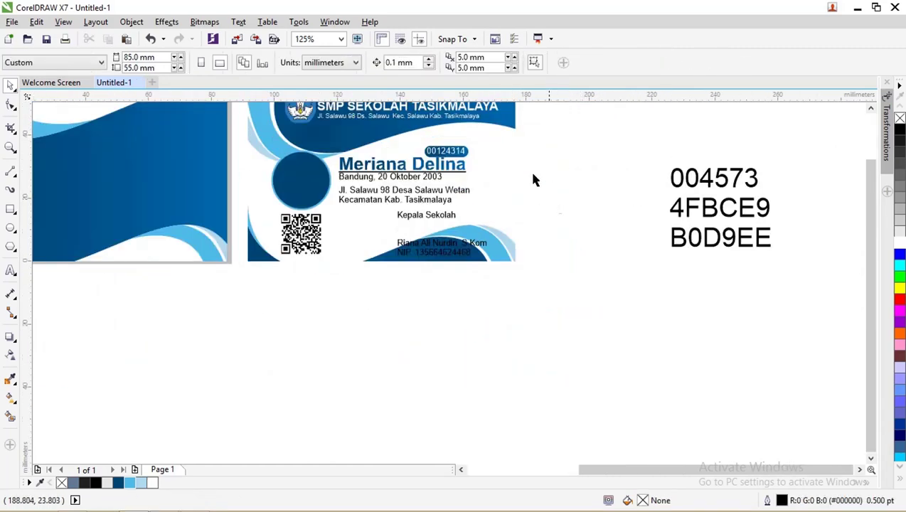
scroll(491, 170, "down", 1)
scroll(502, 186, "up", 1)
left_click_drag(534, 201, 321, 122)
left_click(516, 211)
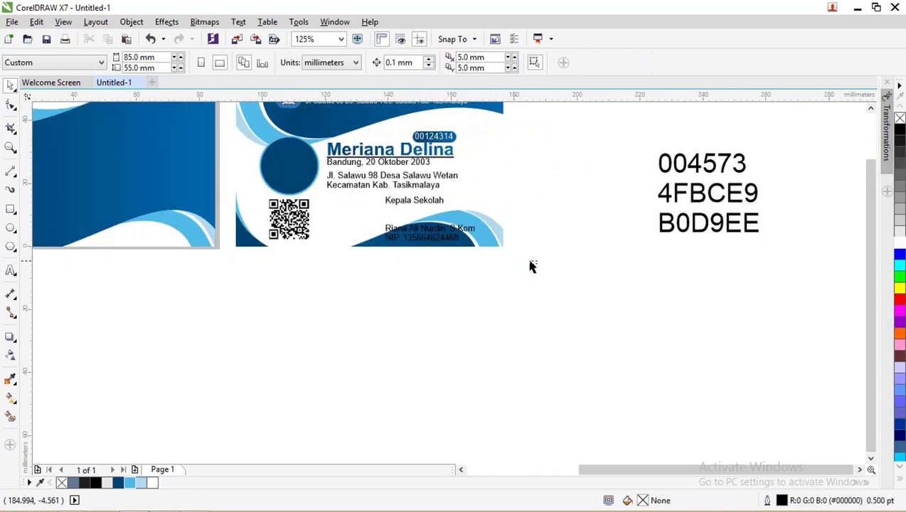
left_click_drag(531, 267, 359, 198)
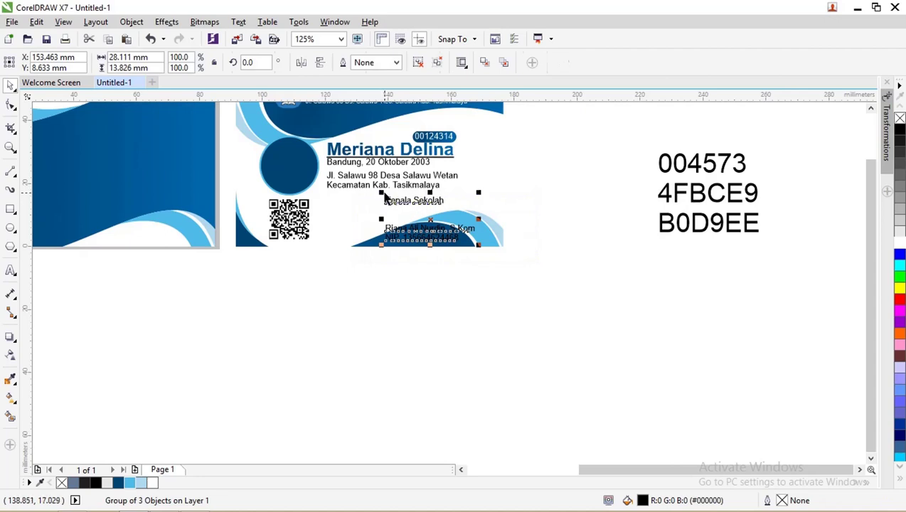
left_click(540, 198)
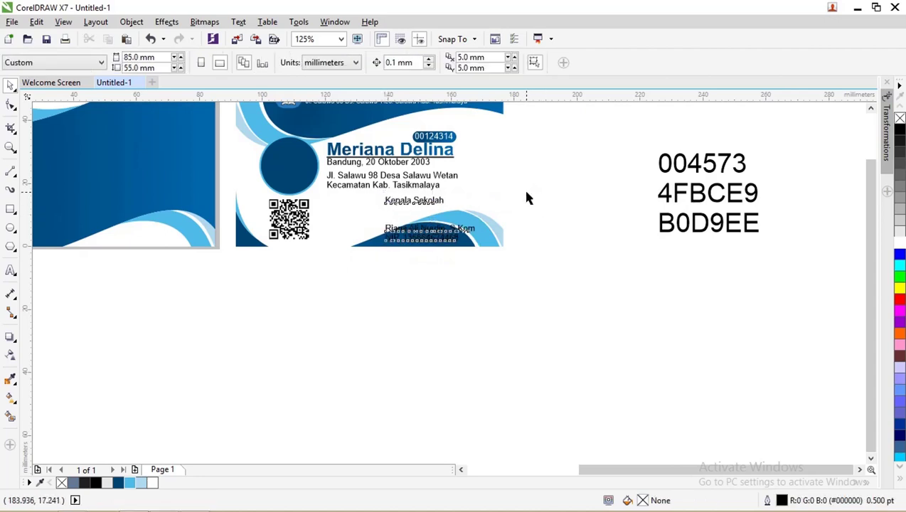
left_click_drag(559, 257, 342, 146)
left_click(488, 254)
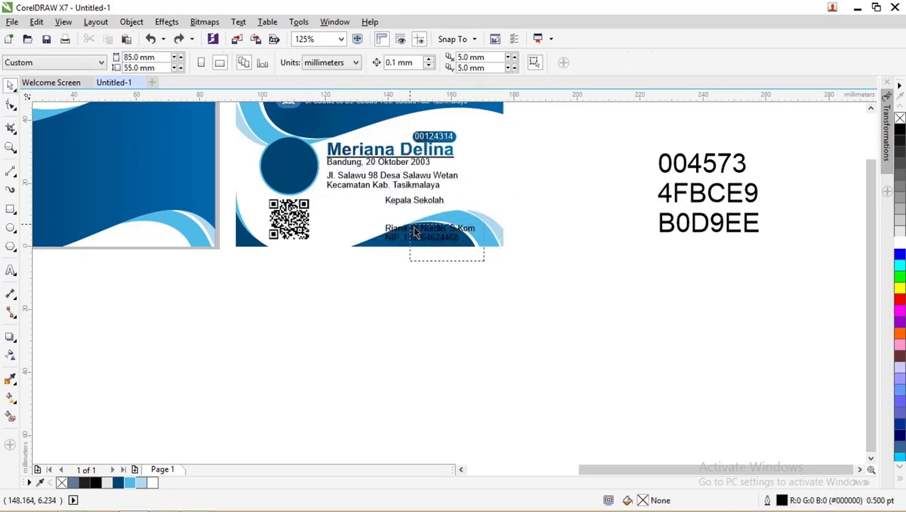
- Scale down the student details and headmaster signature block slightly together, and move the student details up about 1.2 mm
left_click_drag(416, 233, 328, 134)
left_click(515, 204)
left_click_drag(546, 208, 328, 130)
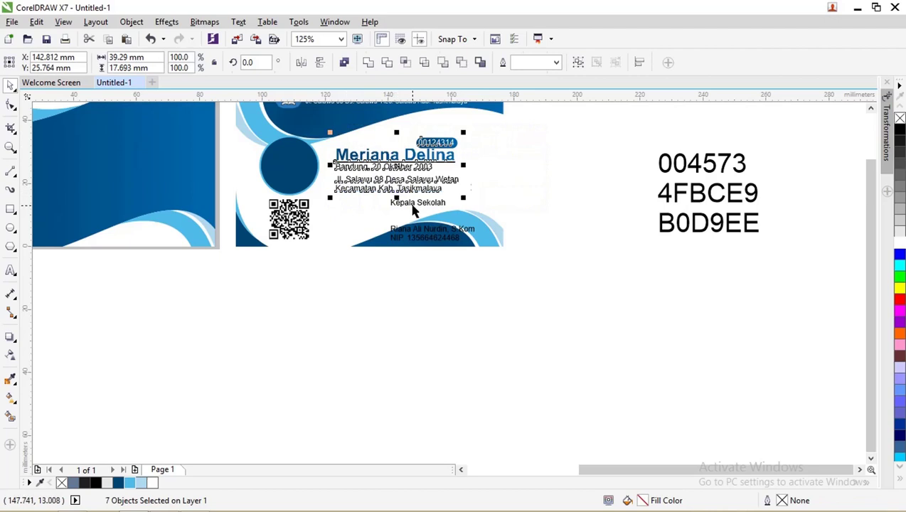
left_click_drag(419, 195, 419, 189)
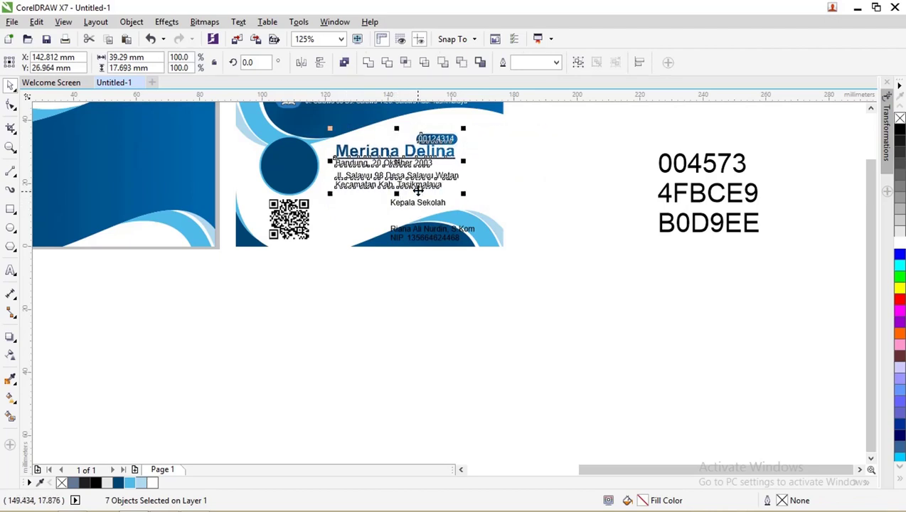
left_click(535, 195)
- Copy the school logo and heading text from the white card onto the blue side of the card
scroll(398, 203, "down", 1)
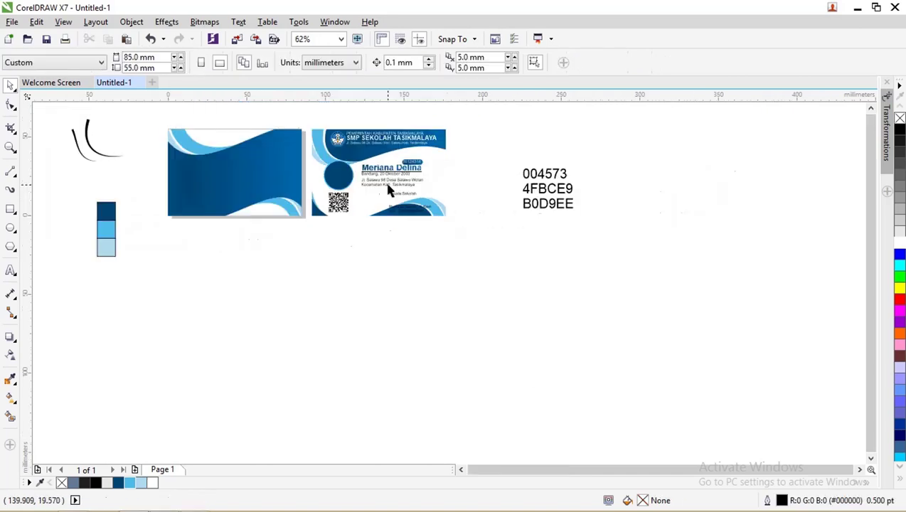
scroll(339, 140, "up", 1)
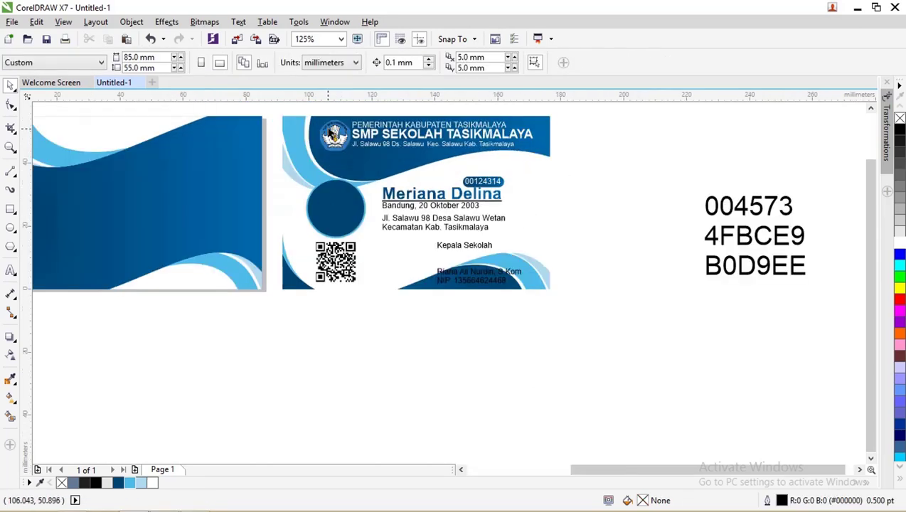
left_click_drag(320, 108, 574, 160)
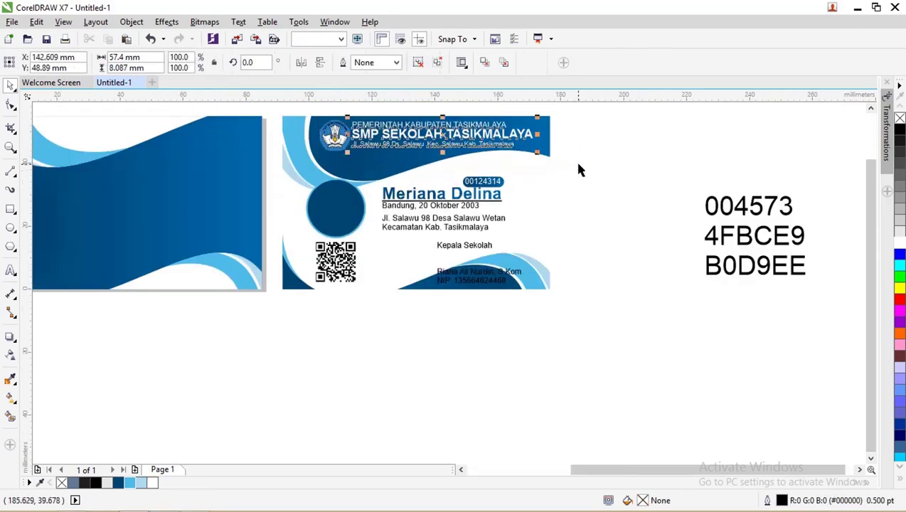
left_click(334, 135, "shift")
scroll(334, 135, "down", 1)
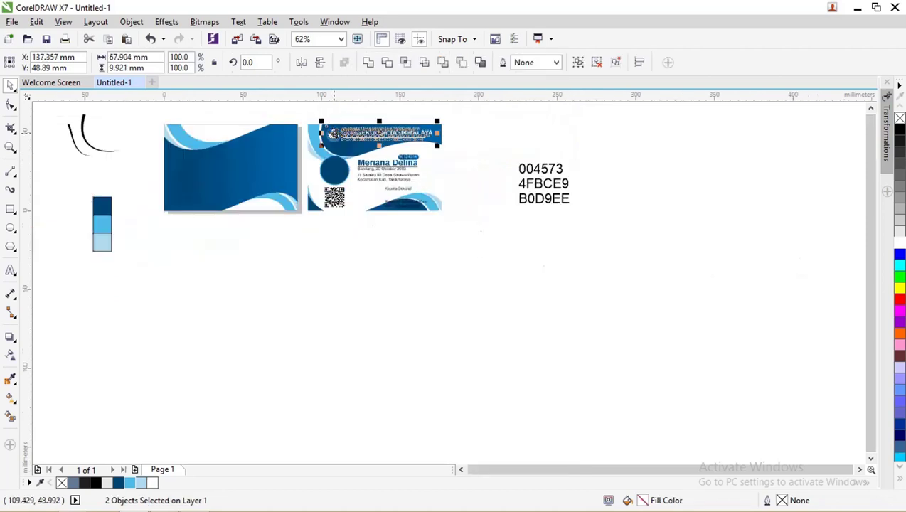
left_click_drag(332, 134, 221, 174)
scroll(249, 221, "up", 1)
left_click(249, 221)
scroll(242, 191, "down", 1)
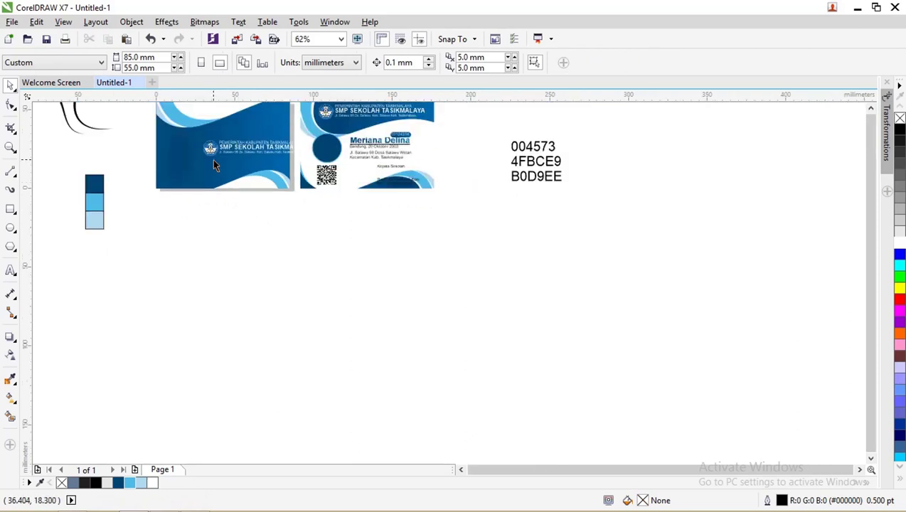
- Move the copied logo above the heading text on the blue side
left_click(210, 143)
left_click_drag(210, 143, 256, 130)
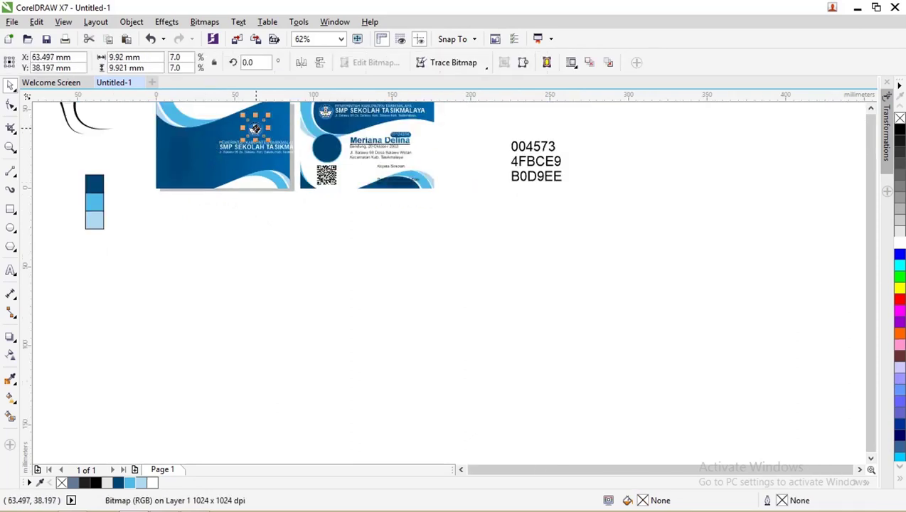
scroll(266, 163, "up", 1)
- Ungroup the copied heading text on the blue side and center its three lines horizontally on each other
left_click(262, 139)
scroll(263, 141, "down", 1)
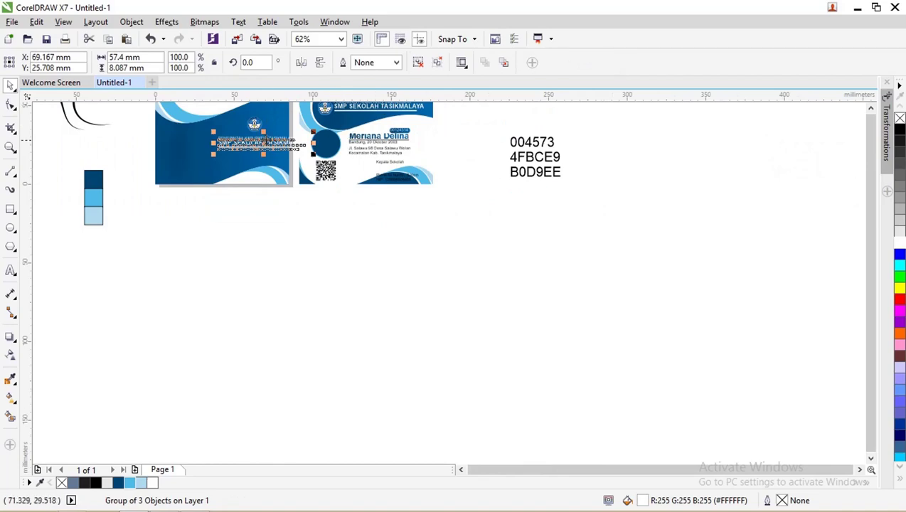
right_click(265, 141)
left_click(289, 214)
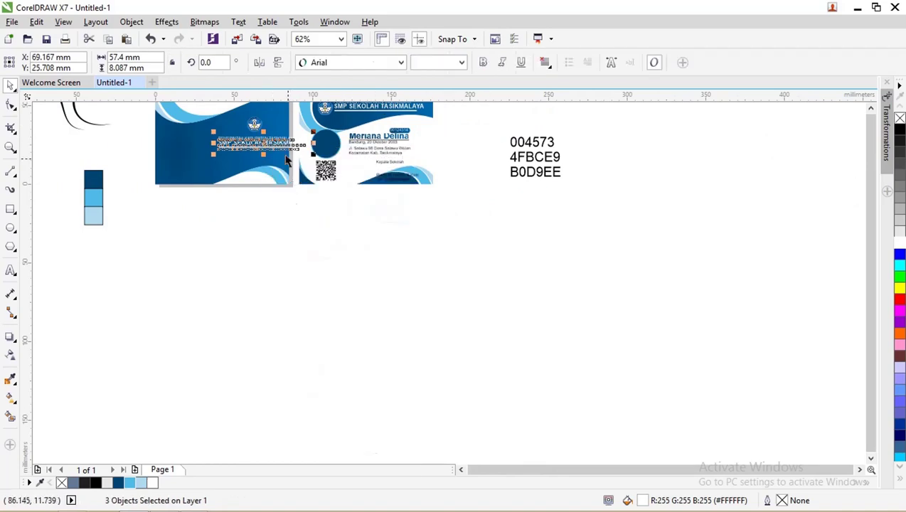
scroll(287, 161, "up", 2)
scroll(285, 146, "down", 3)
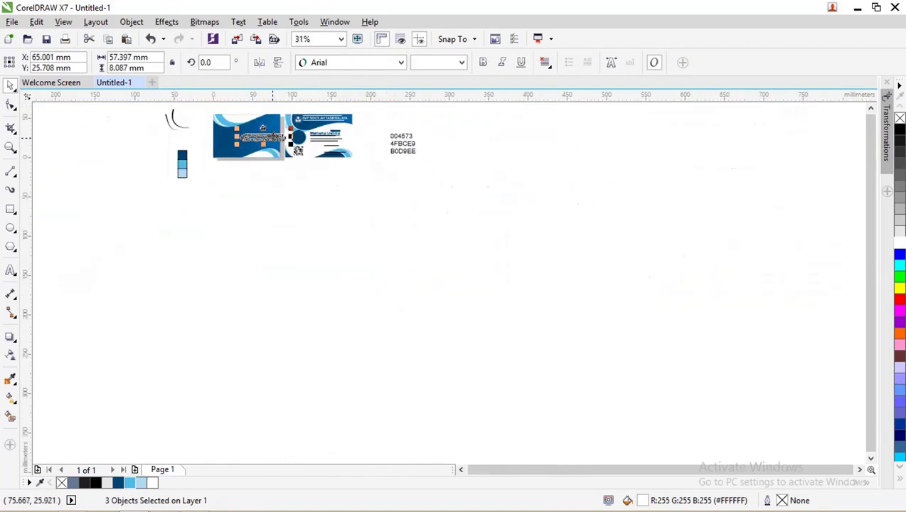
- Scale the logo and three heading lines on the blue side down together to about 51.5 mm wide and move them toward the card's center
key("z")
left_click_drag(206, 107, 307, 171)
left_click(10, 86)
left_click_drag(331, 113, 614, 302)
left_click_drag(523, 242, 432, 257)
key("ctrl+z")
left_click(544, 272, "shift")
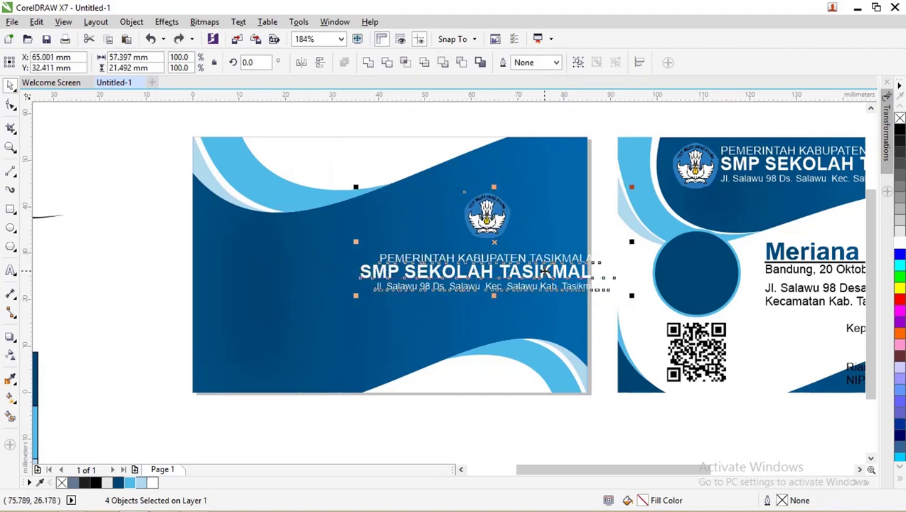
left_click_drag(616, 292, 530, 309)
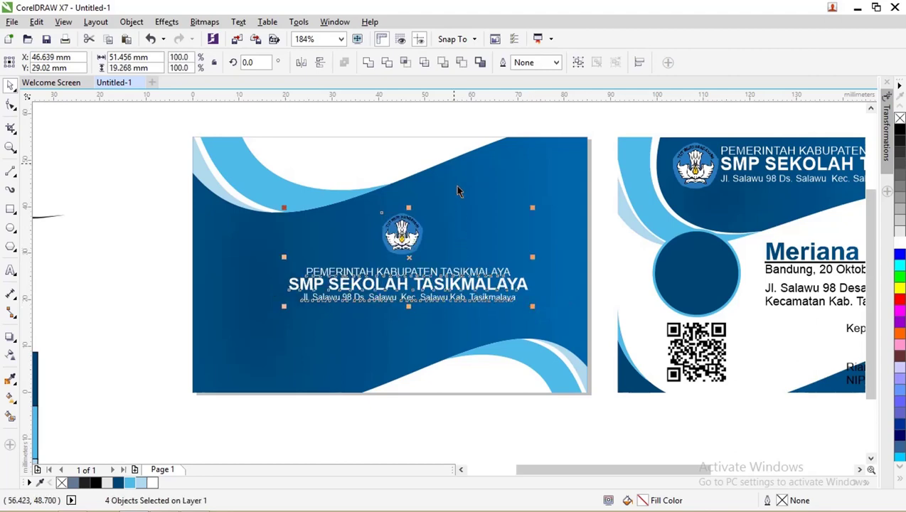
- Enlarge the logo on the blue side to about 12.6 mm
key("Escape")
left_click(407, 222)
left_click_drag(425, 211, 439, 200)
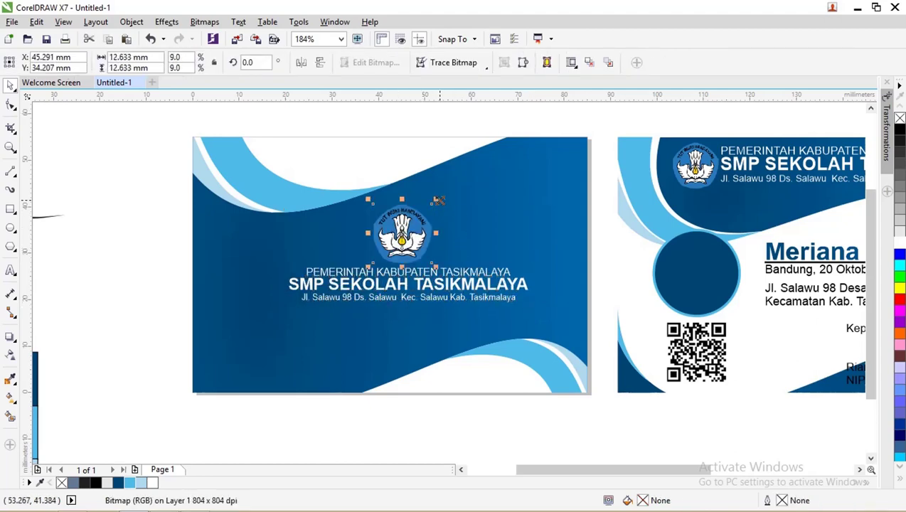
- Move the address line on the blue side down about 3.7 mm to leave a gap below the school name
scroll(392, 302, "up", 3)
double_click(392, 299)
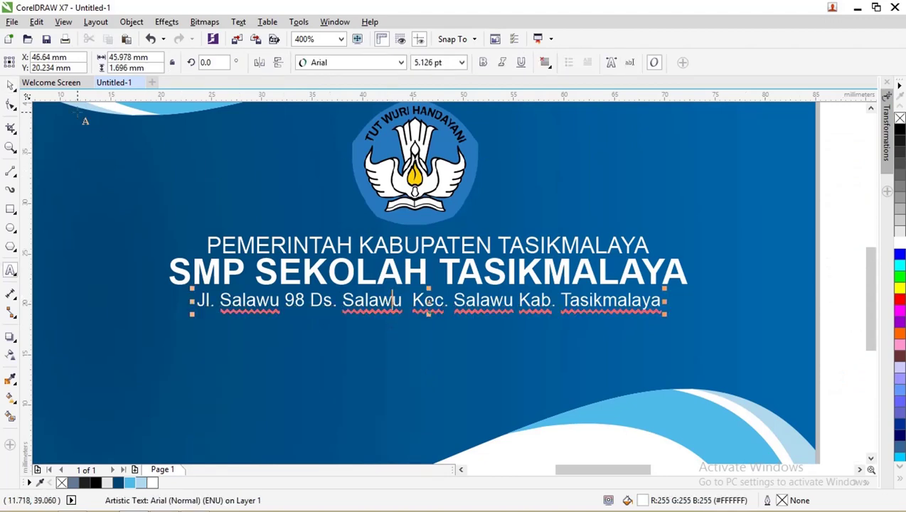
left_click(11, 84)
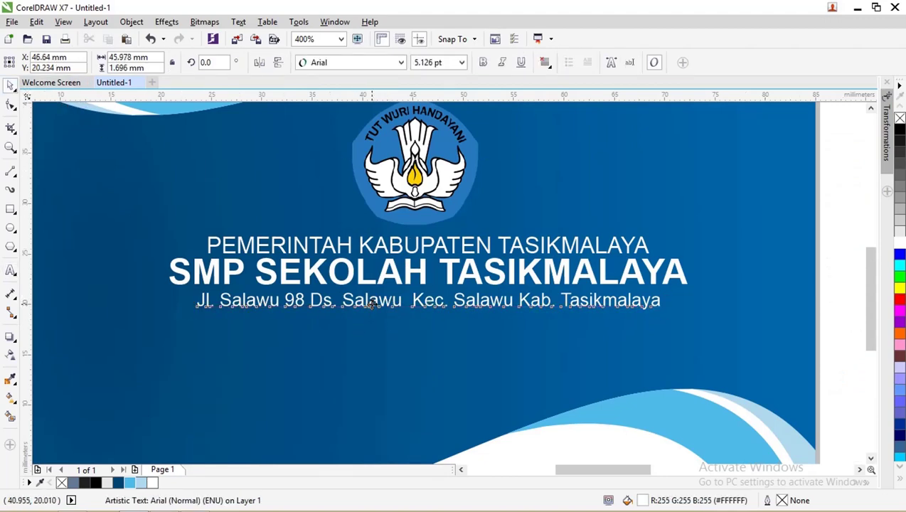
left_click_drag(371, 304, 370, 341)
- Duplicate the bold school name line into the gap above the address line
left_click(390, 280)
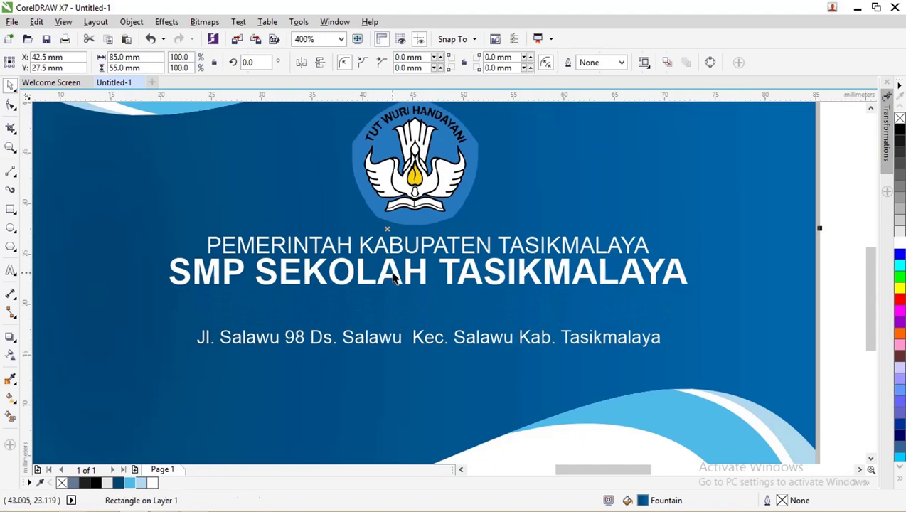
left_click(392, 276)
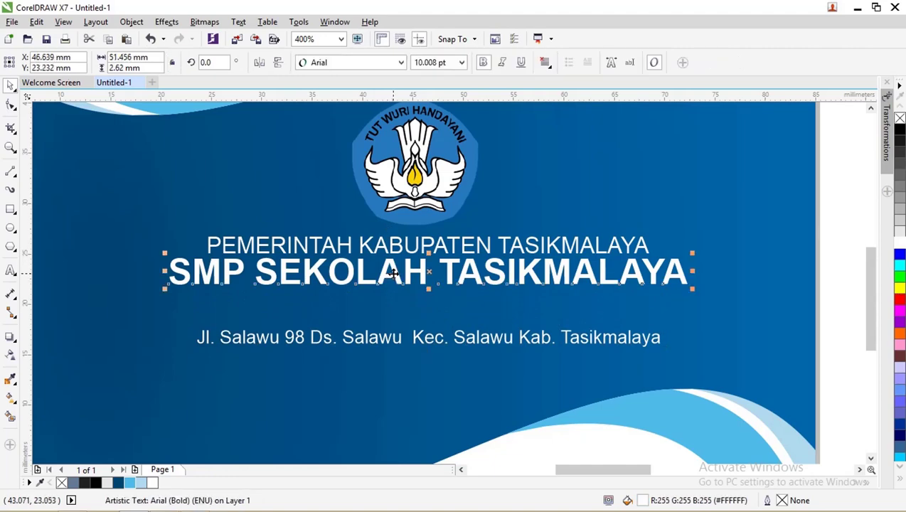
left_click_drag(394, 274, 397, 298)
right_click(396, 298)
- Change the duplicated school name line to lowercase
double_click(396, 299)
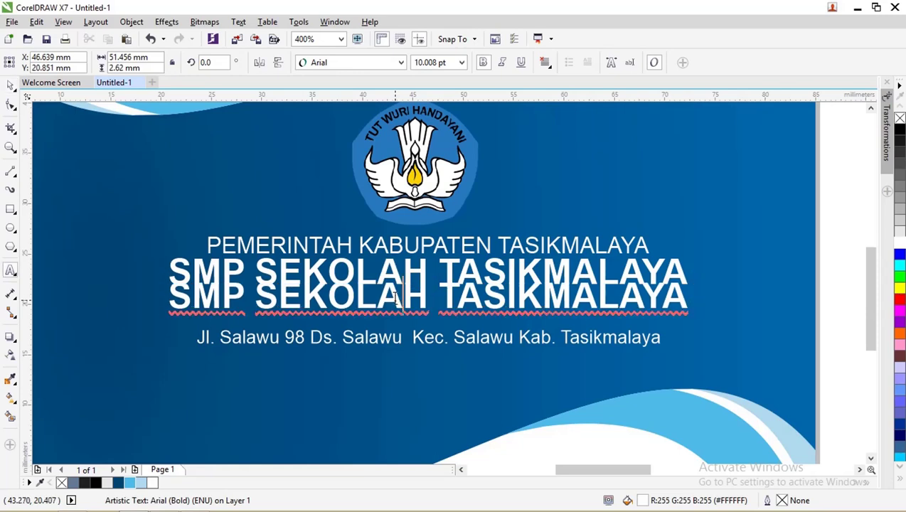
key("ctrl+a")
left_click(239, 21)
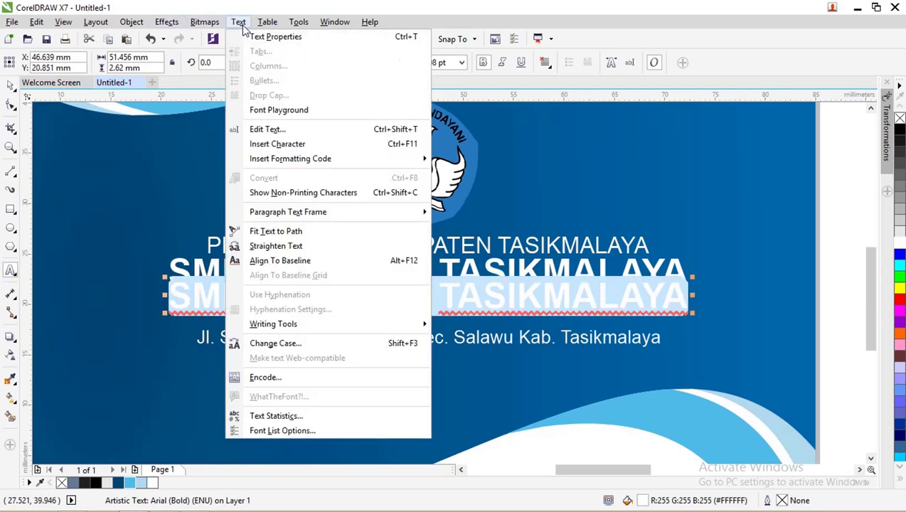
left_click(329, 342)
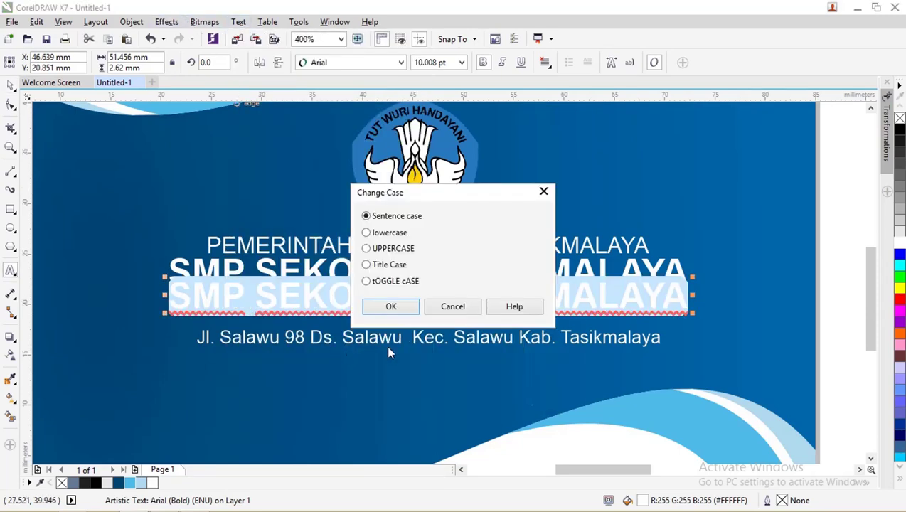
left_click(367, 233)
left_click(392, 307)
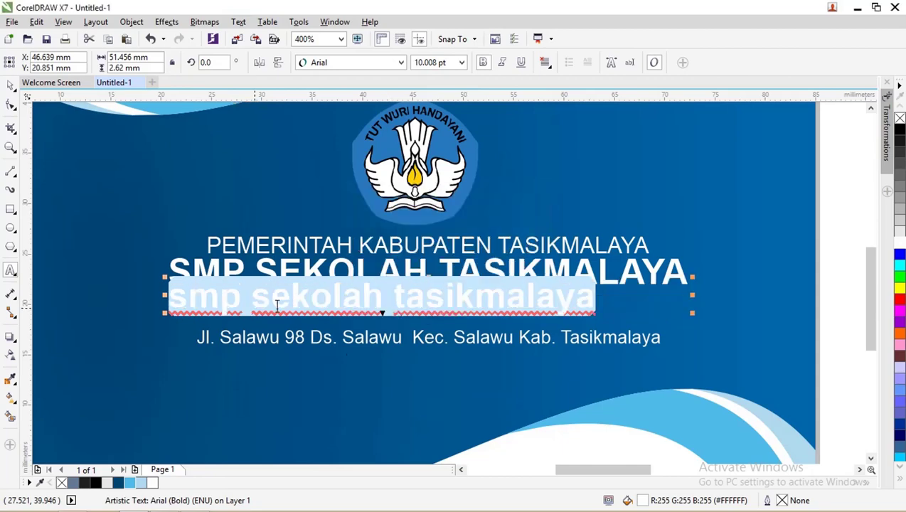
left_click(176, 297)
type("WWWW")
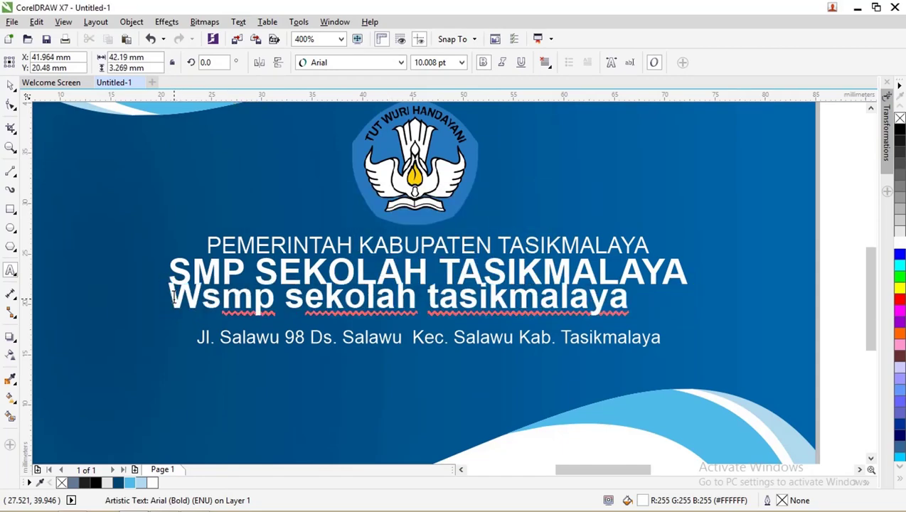
key("BackSpace")
key("BackSpace")
key("BackSpace")
key("BackSpace")
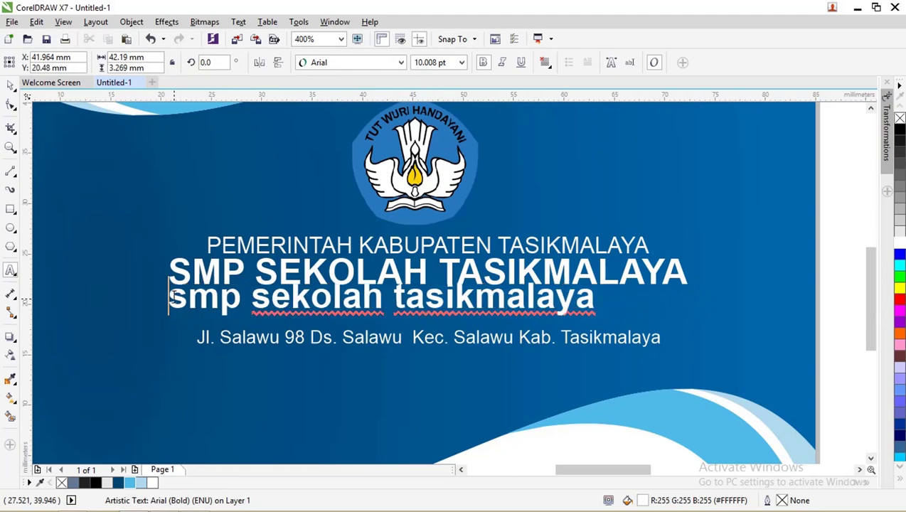
type("www.")
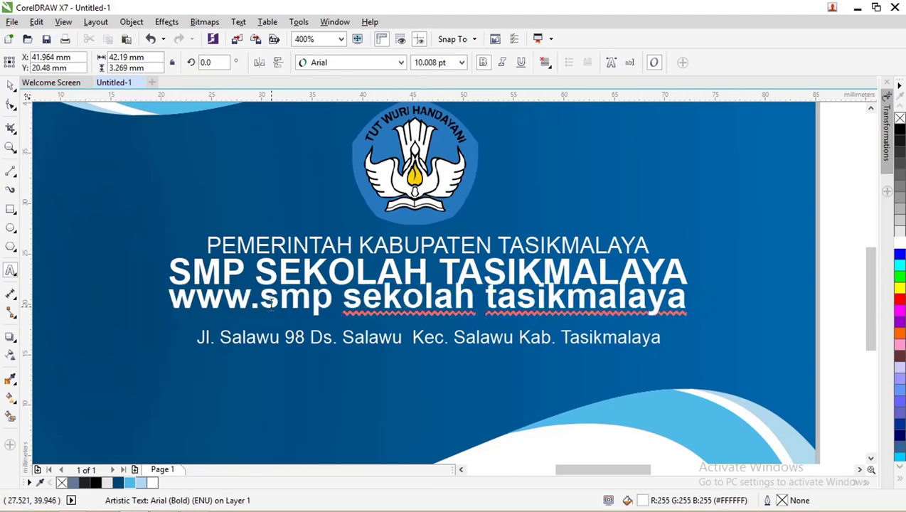
left_click(345, 294)
key("BackSpace")
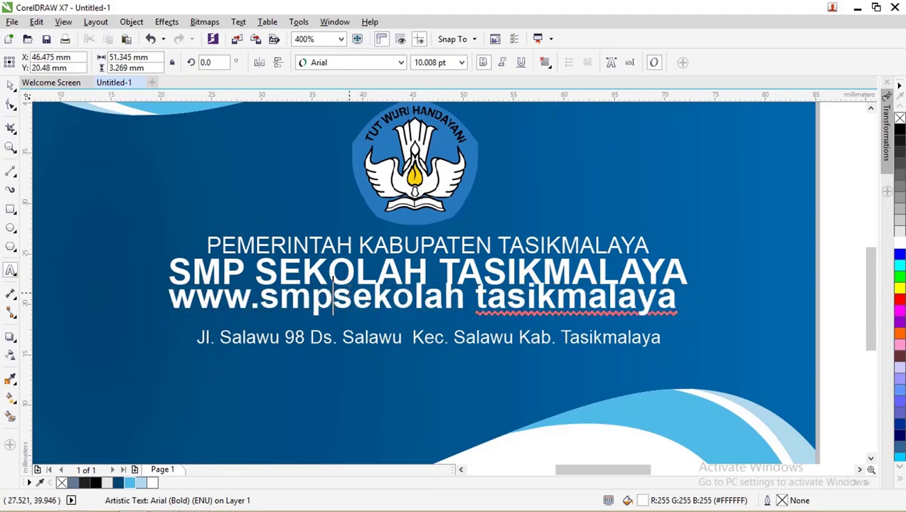
left_click(478, 286)
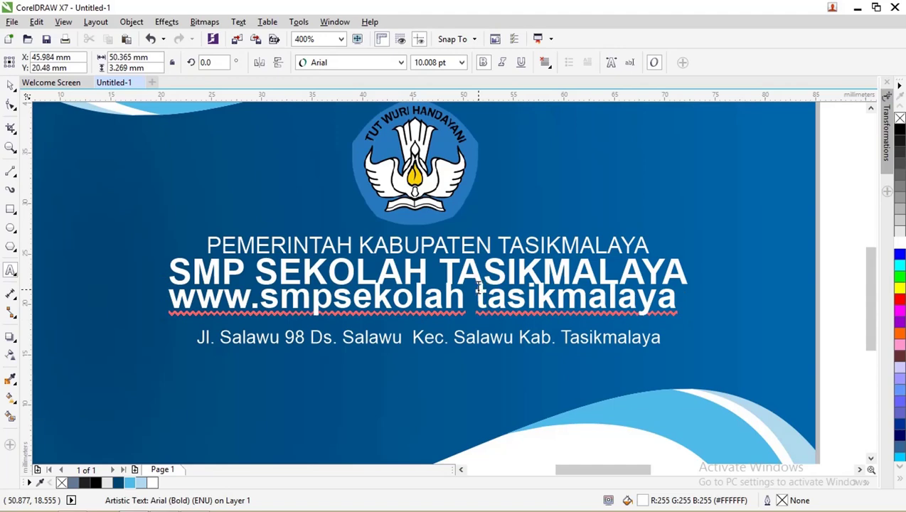
key("BackSpace")
left_click(660, 298)
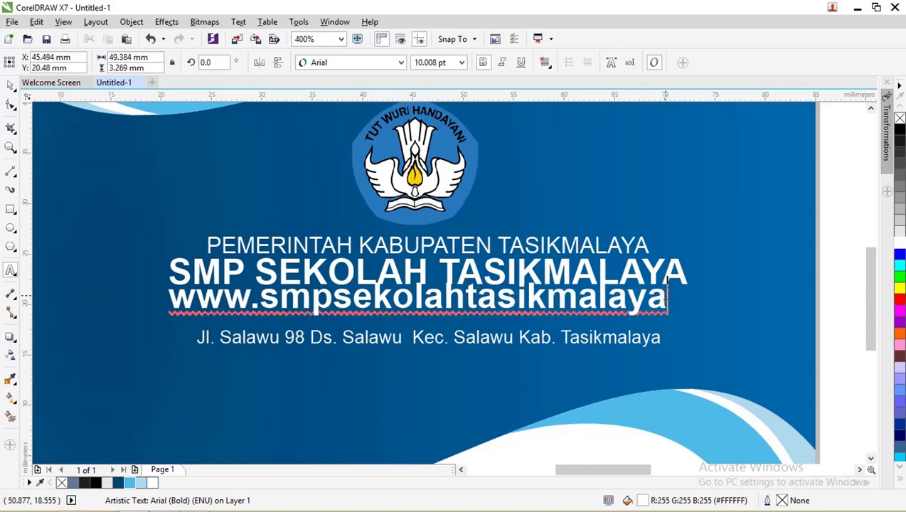
type(".com")
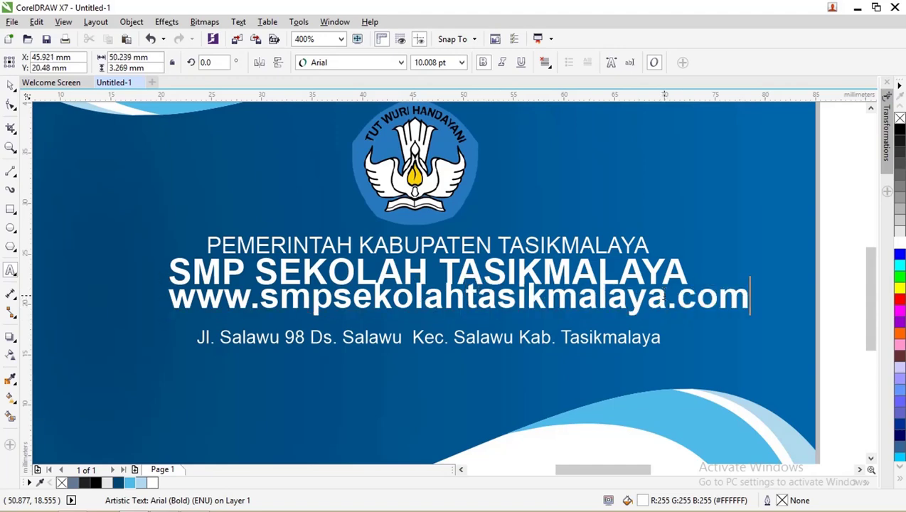
- Scale the web address down to about 44 mm wide and center it between the school name and the address line
left_click(11, 85)
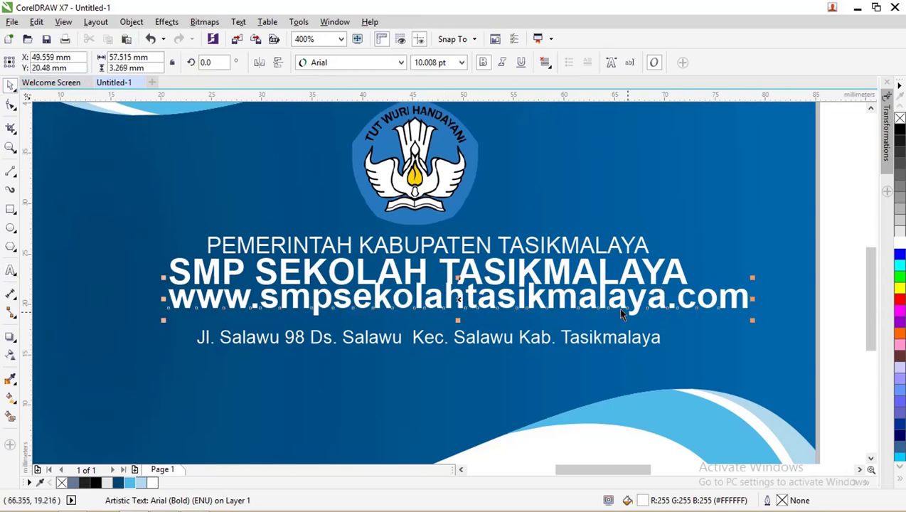
left_click_drag(750, 318, 674, 310)
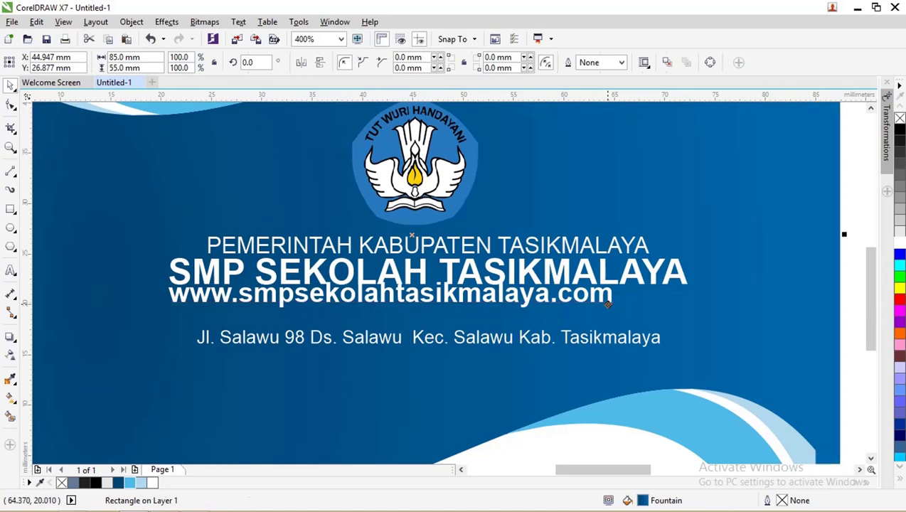
left_click(604, 298)
left_click_drag(596, 291, 631, 301)
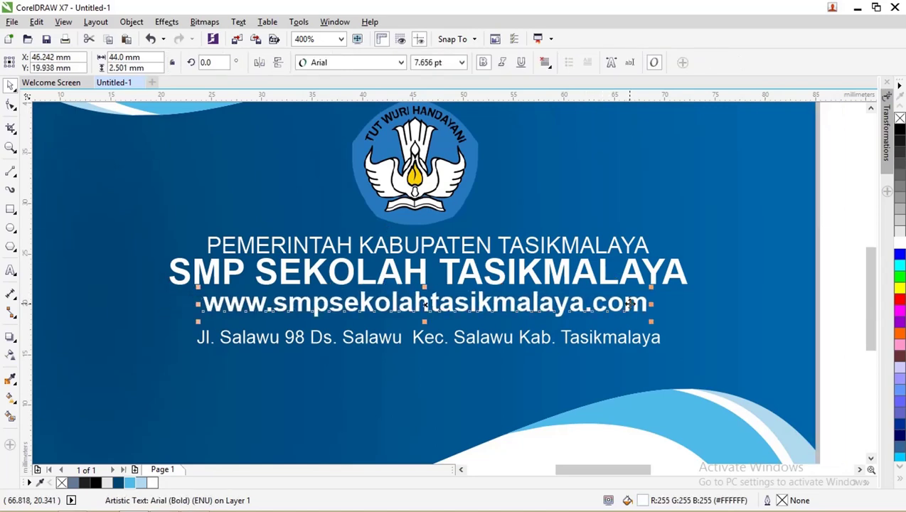
- Scale the address line down to about 38.4 mm wide and place it just below the web address
left_click(615, 342)
left_click_drag(664, 336, 628, 326)
scroll(627, 326, "down", 2)
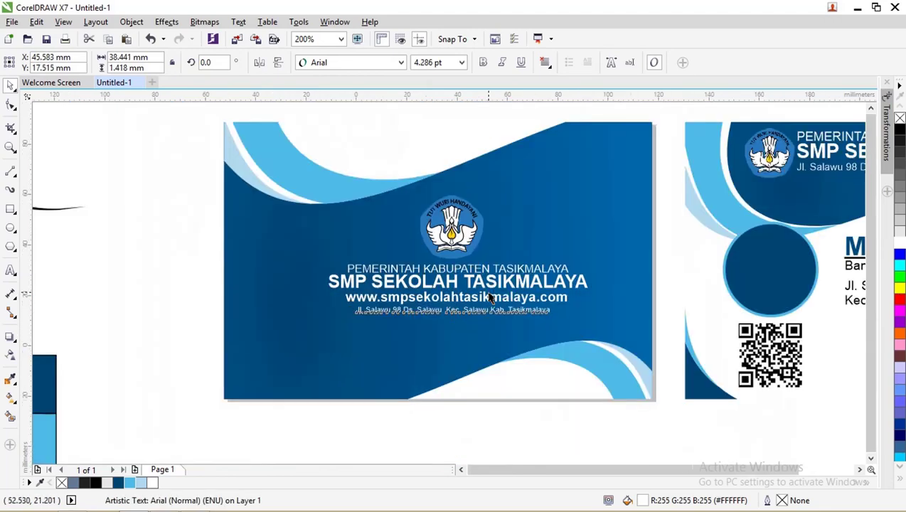
- Move the logo and all four text lines left about 1.3 mm and enlarge them together to about 56.7 mm wide
left_click_drag(383, 165, 555, 323)
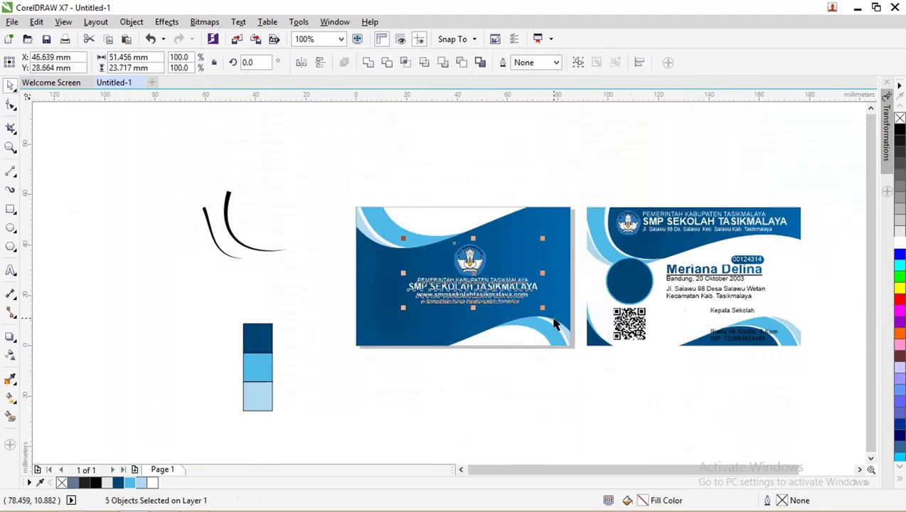
key("Left")
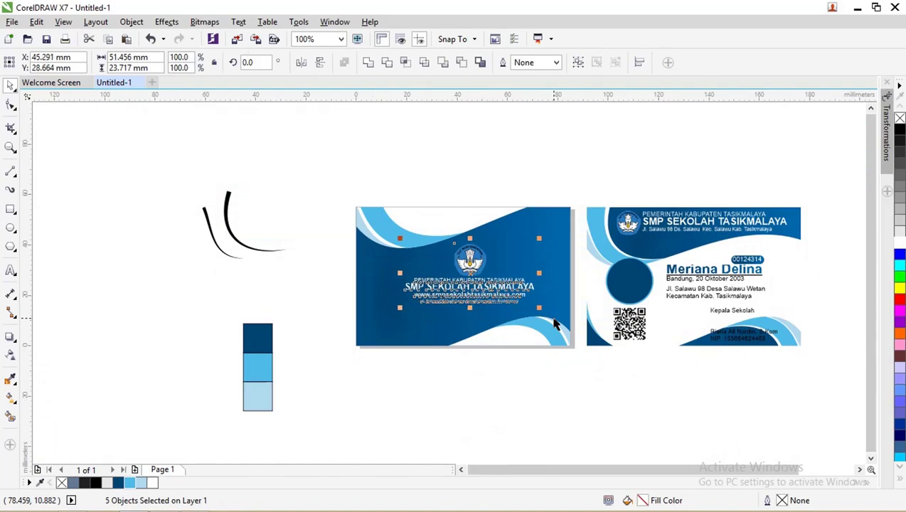
scroll(556, 324, "up", 2)
left_click_drag(487, 275, 509, 289)
scroll(510, 288, "down", 2)
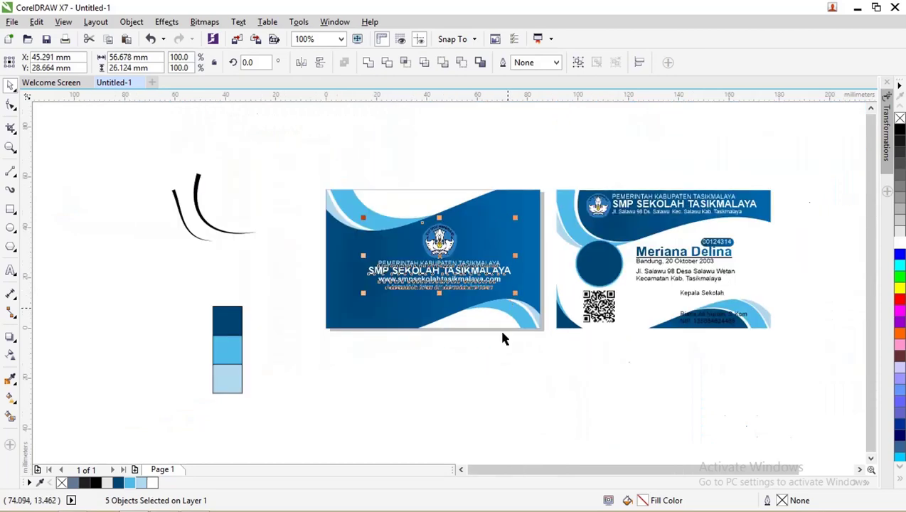
left_click(490, 359)
- Copy the address line onto the white wave area at the blue card's lower edge and color the copy black
scroll(441, 318, "up", 1)
left_click(447, 263)
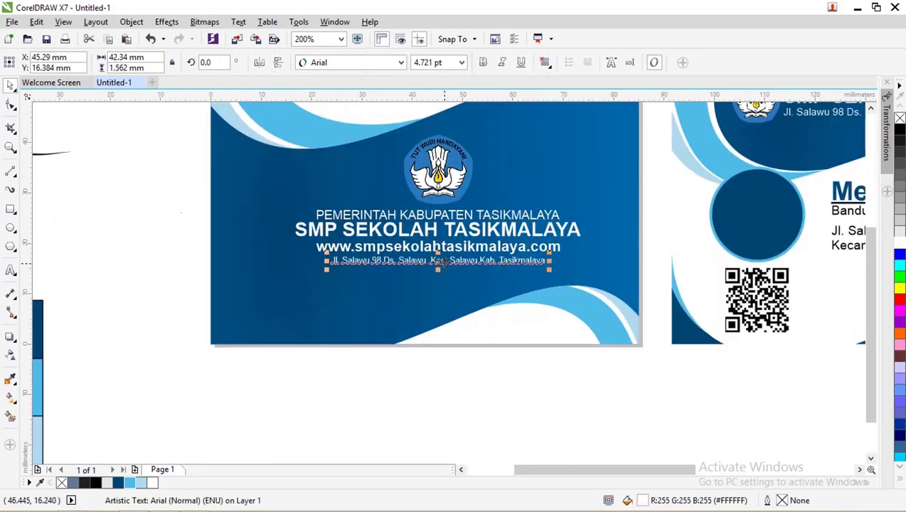
left_click_drag(446, 263, 498, 343)
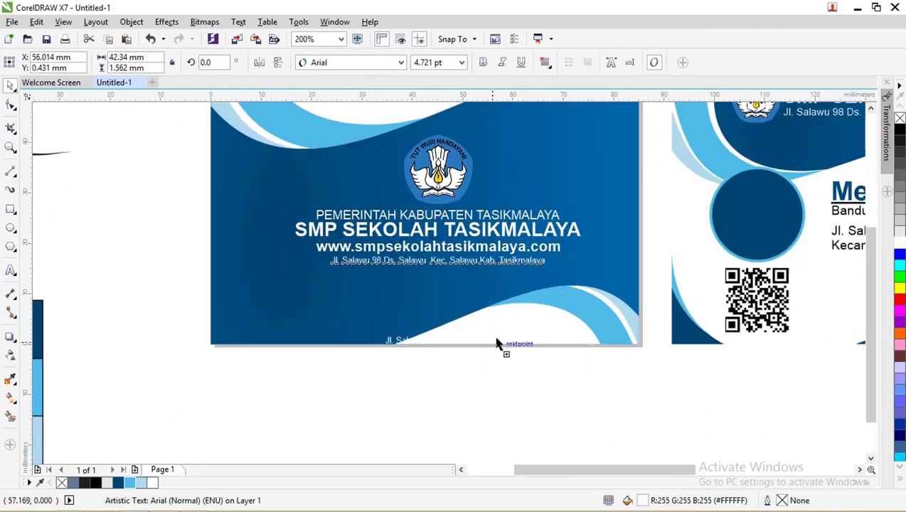
left_click(94, 483)
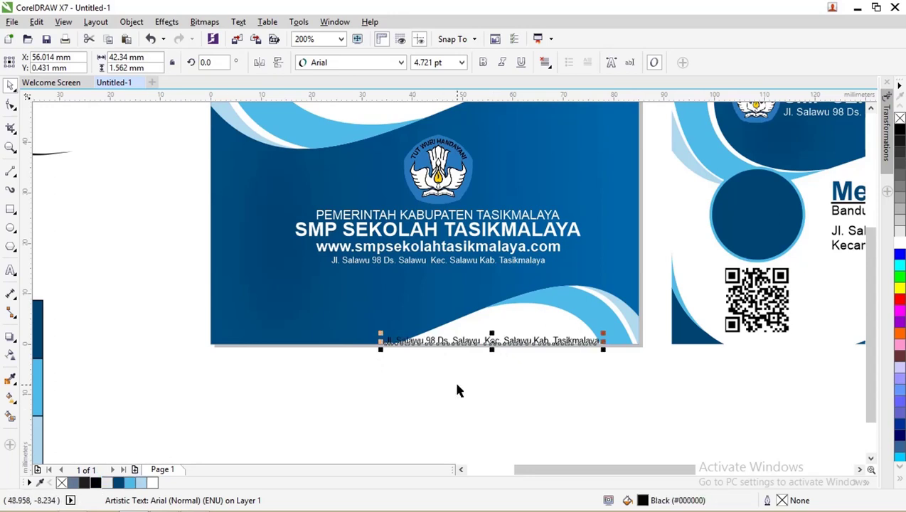
left_click_drag(541, 340, 547, 329)
- Replace the copied line's text with "Kartu berlaku selama menajadi siswa"
double_click(546, 328)
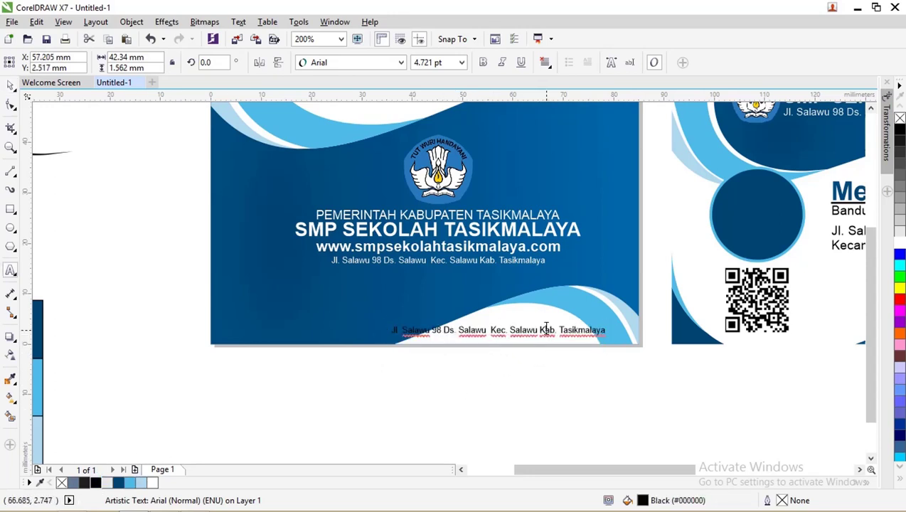
type("Kaertu berla")
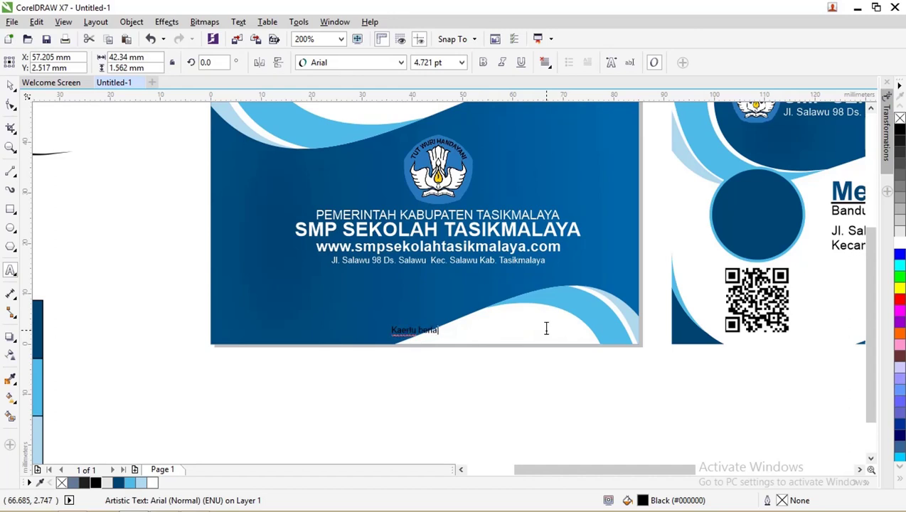
type("men")
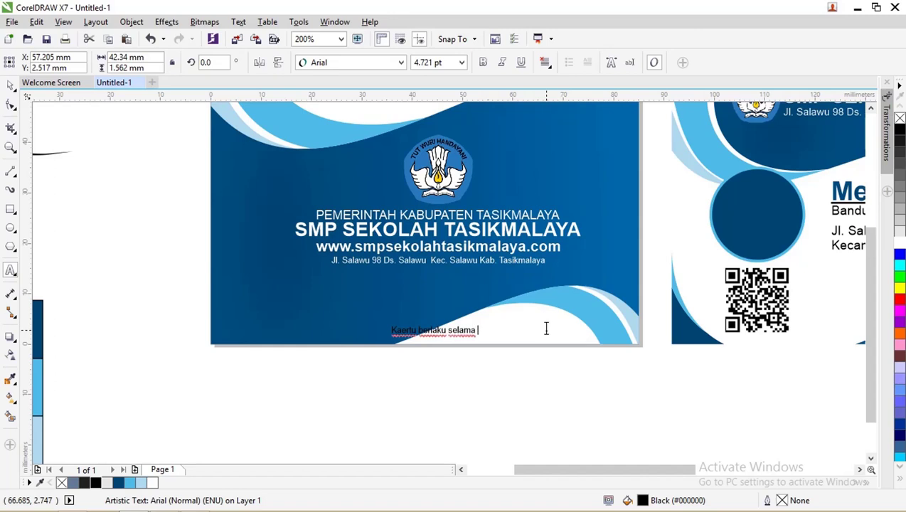
type("ajadi siswa")
left_click(500, 330)
type("a")
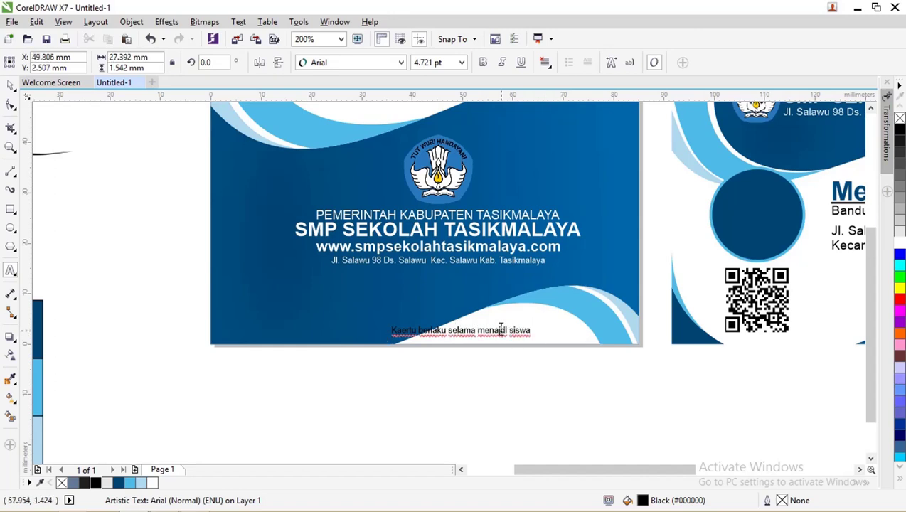
left_click(438, 347)
- Move the black validity note fully onto the white area under the lower wave
left_click(11, 84)
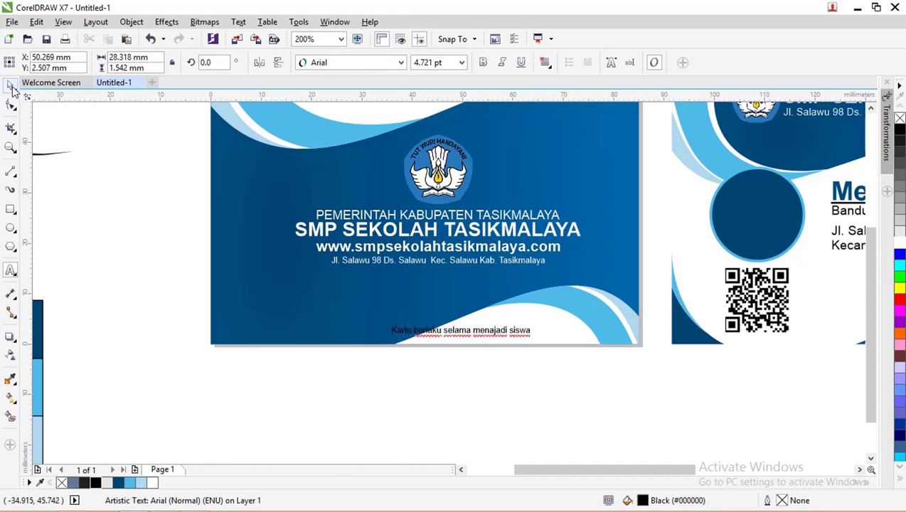
left_click(490, 331)
left_click_drag(500, 334, 553, 336)
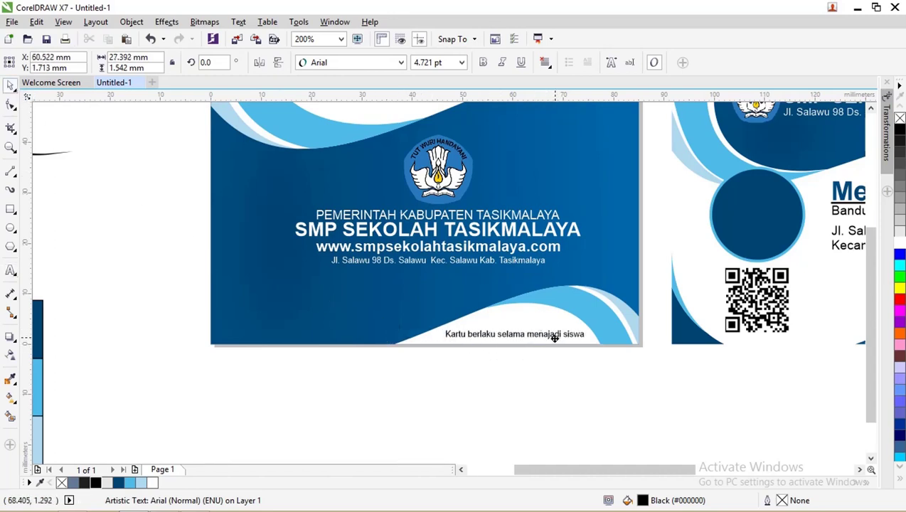
left_click(448, 333)
left_click(448, 333)
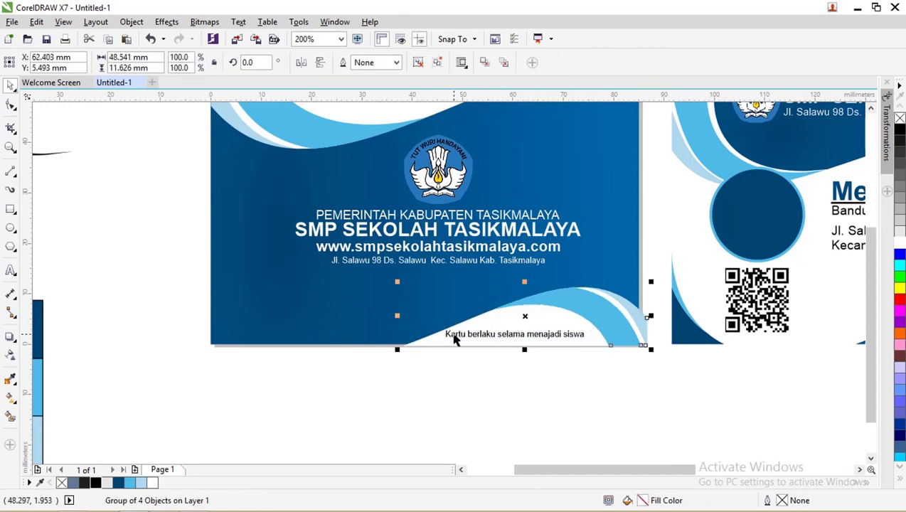
- Undo the accidental shift of the lower wave group and shrink the black validity note to about 25 mm wide
left_click(455, 336, "ctrl")
left_click_drag(440, 320, 448, 329)
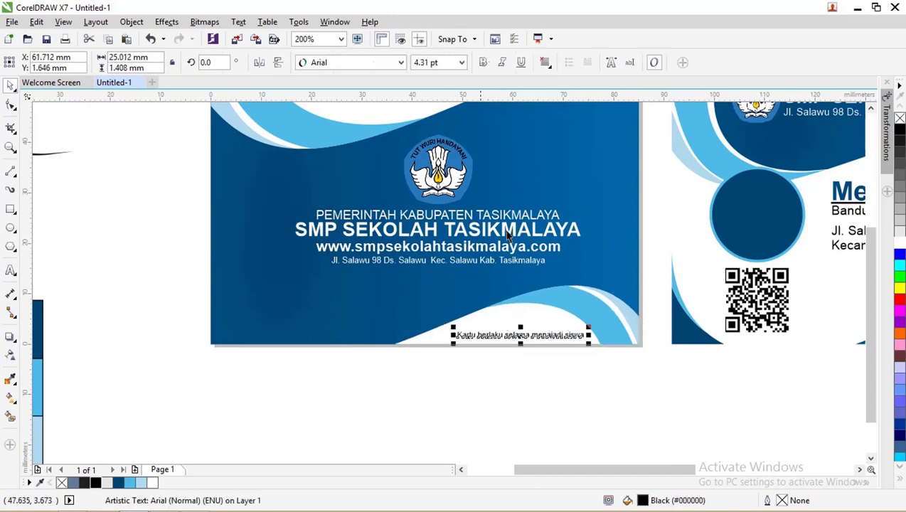
- Try making the validity note on the lower white wave area bold
left_click(483, 62)
left_click(542, 345)
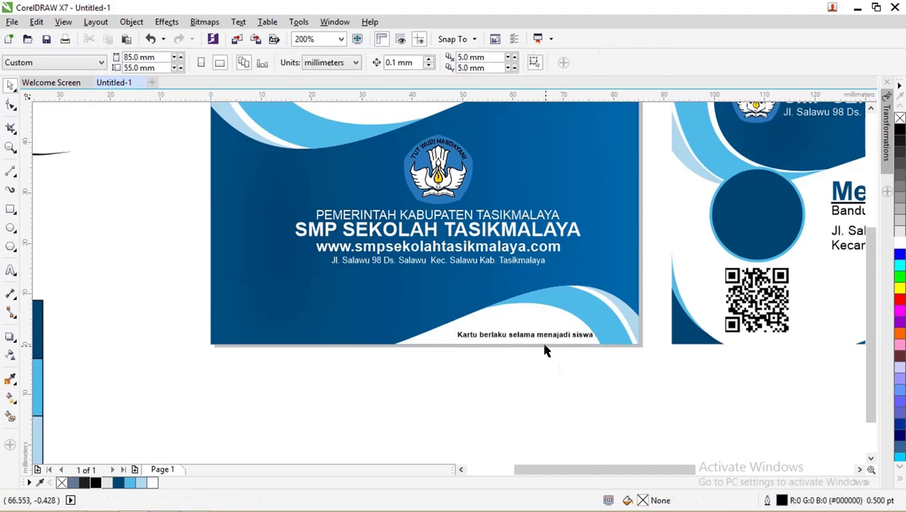
left_click(542, 343)
key("Escape")
- Shrink the validity note to about 20.9 mm wide and nudge it slightly within the white area under the lower wave
scroll(491, 299, "down", 2)
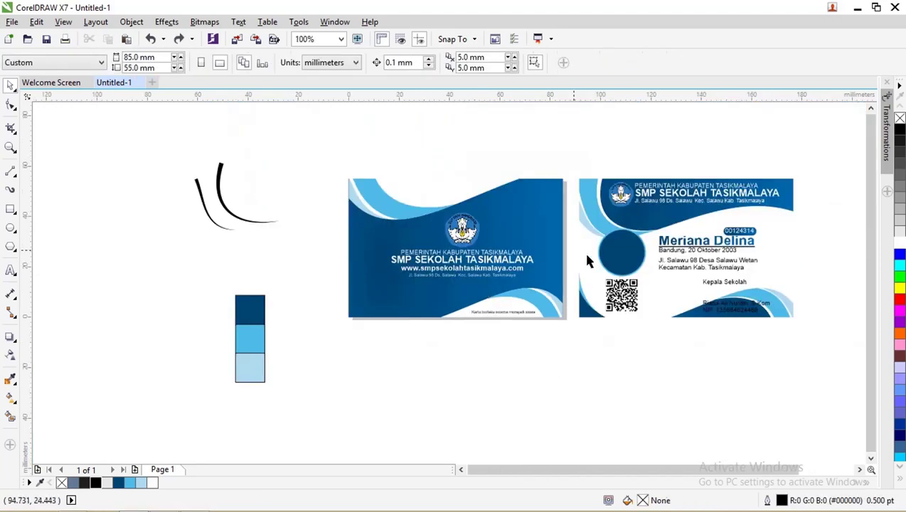
key("z")
left_click_drag(330, 149, 820, 331)
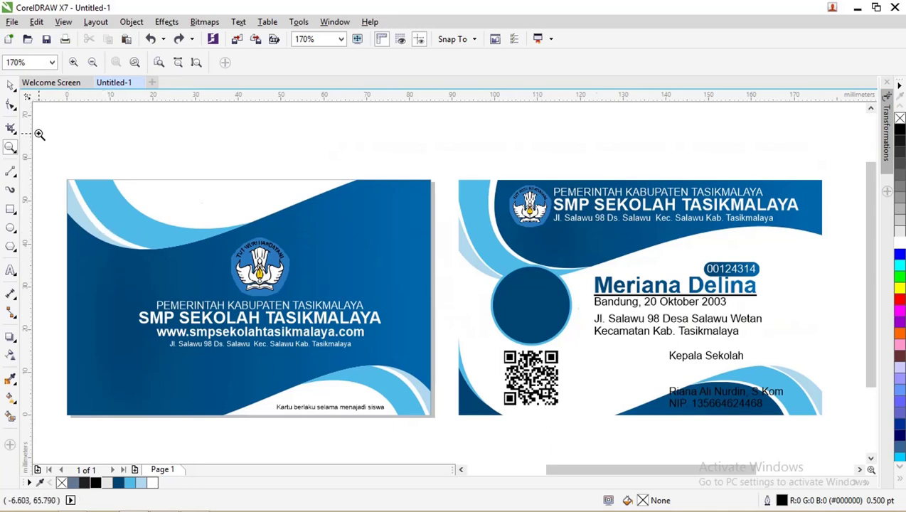
left_click(10, 86)
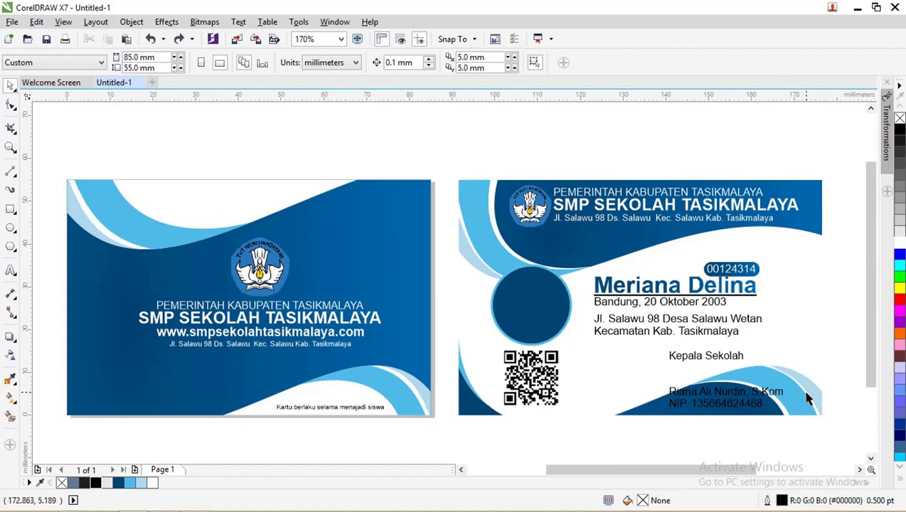
scroll(740, 393, "up", 2)
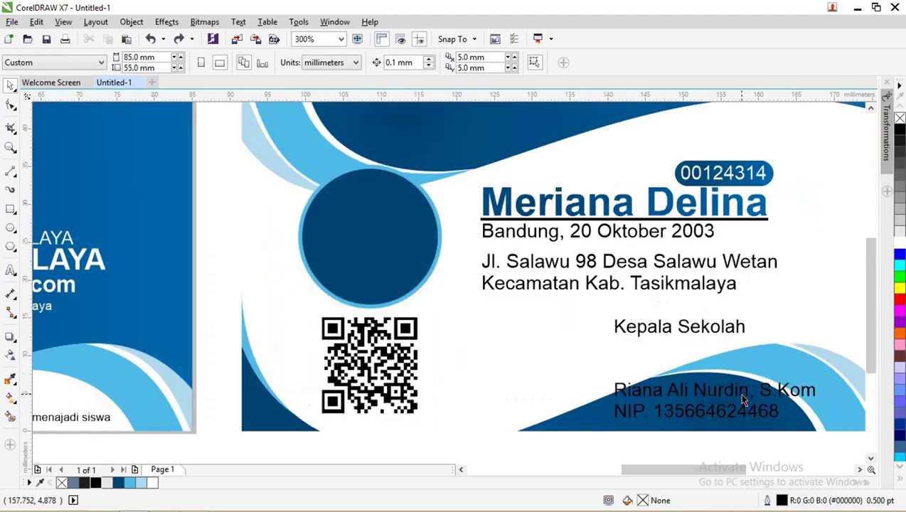
scroll(740, 394, "down", 3)
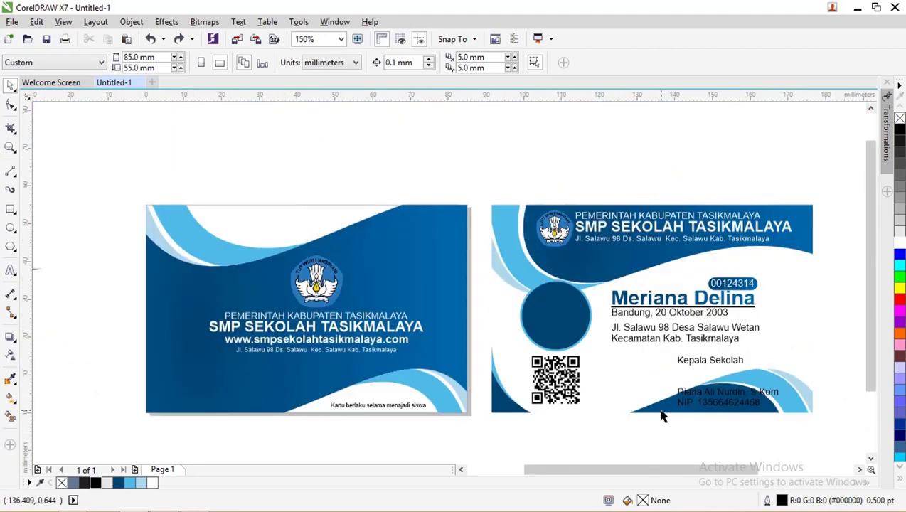
left_click(731, 288)
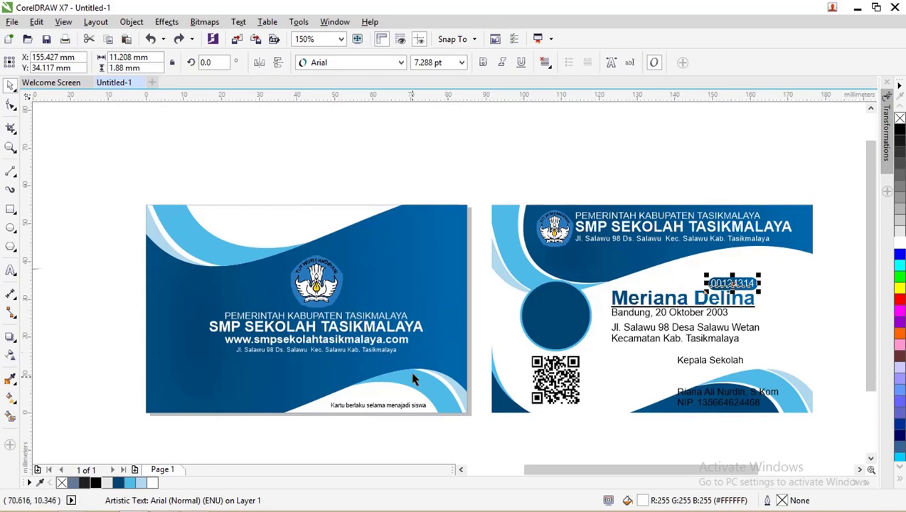
left_click_drag(412, 405, 417, 408)
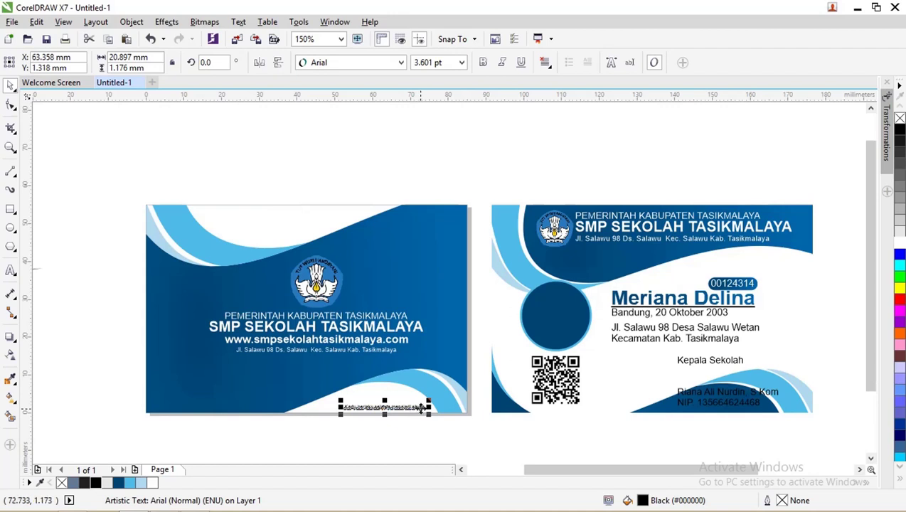
left_click_drag(422, 407, 423, 405)
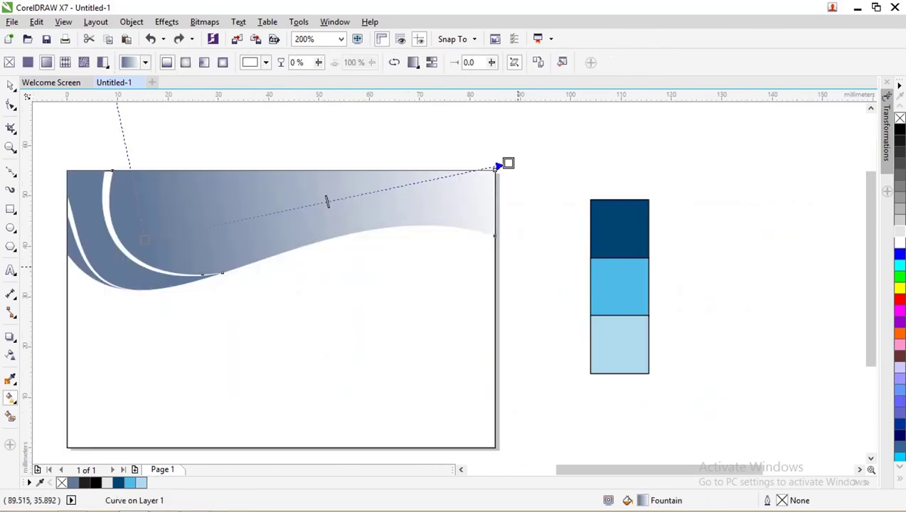
- Sample the dark blue swatch (#004573) for both the end and start colors of the large header wave's gradient
left_click(508, 163)
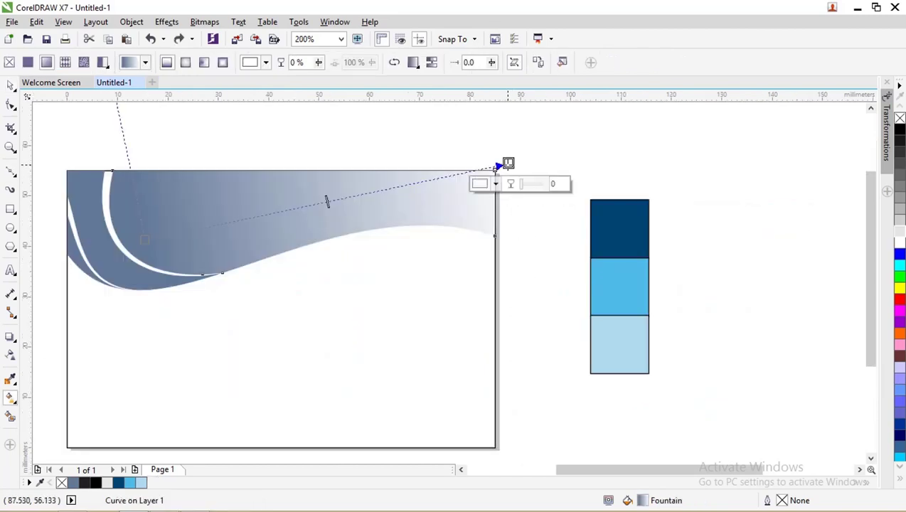
left_click(495, 184)
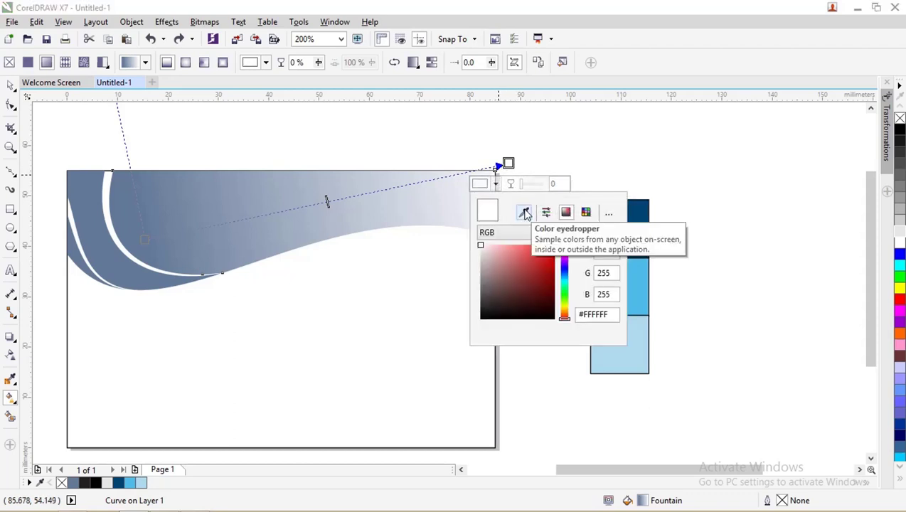
left_click(524, 213)
left_click(642, 215)
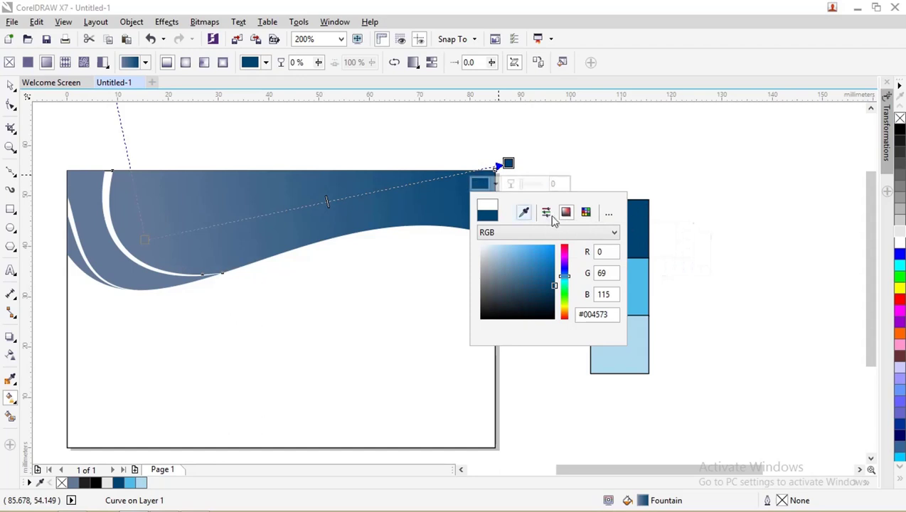
left_click(145, 240)
left_click(145, 239)
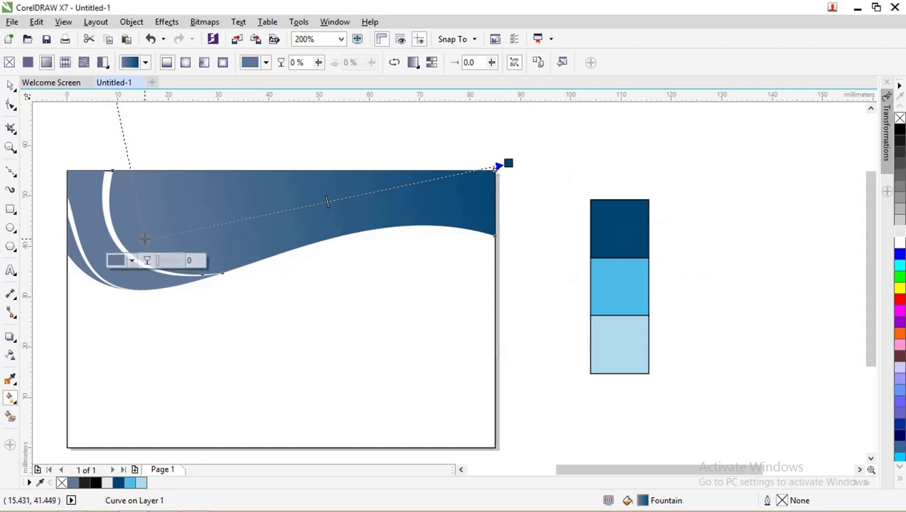
left_click(133, 261)
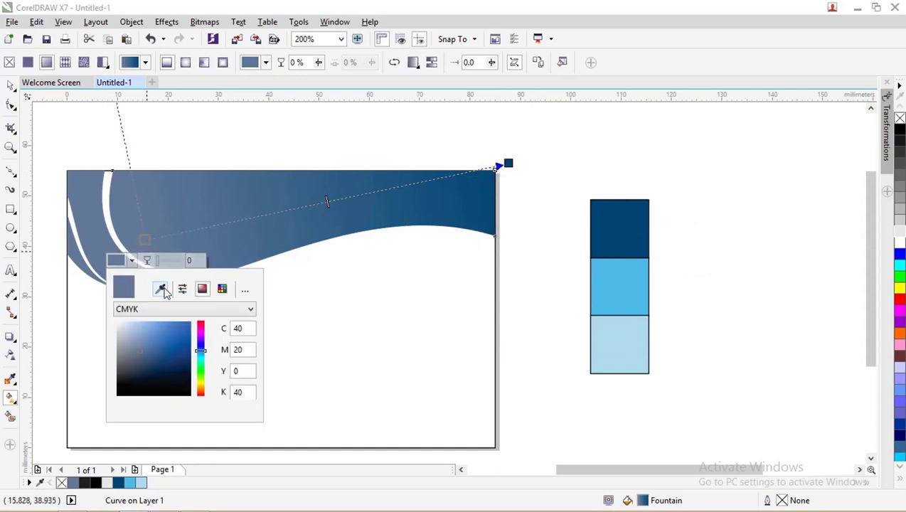
left_click(162, 287)
left_click(633, 229)
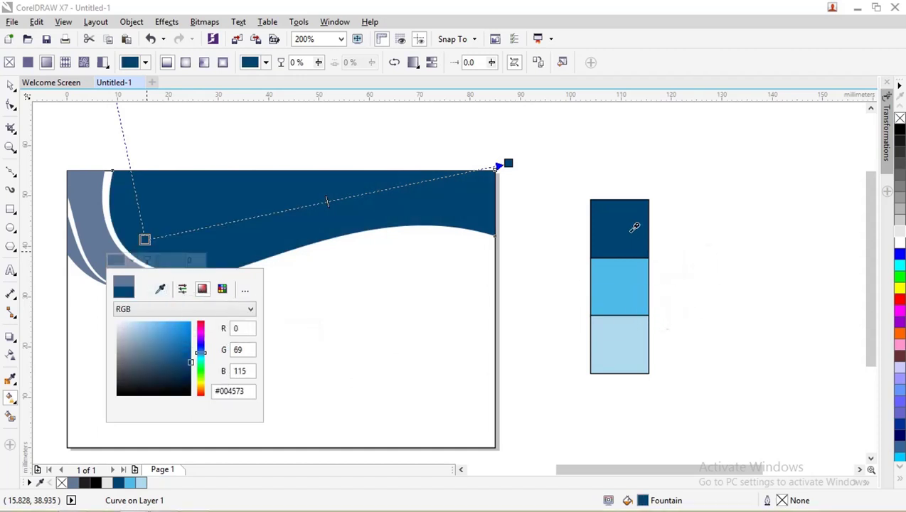
- Brighten the header wave gradient's end color to #0067AB
left_click(508, 164)
left_click(495, 183)
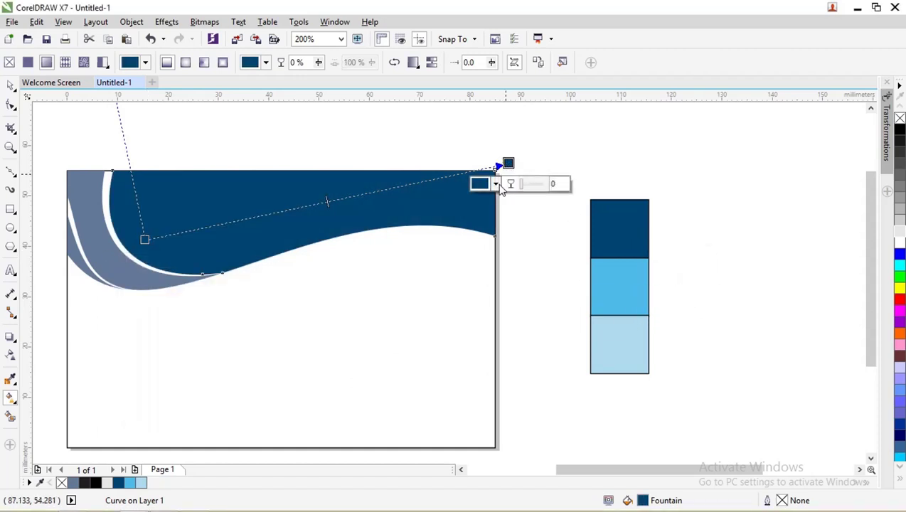
left_click_drag(555, 288, 554, 270)
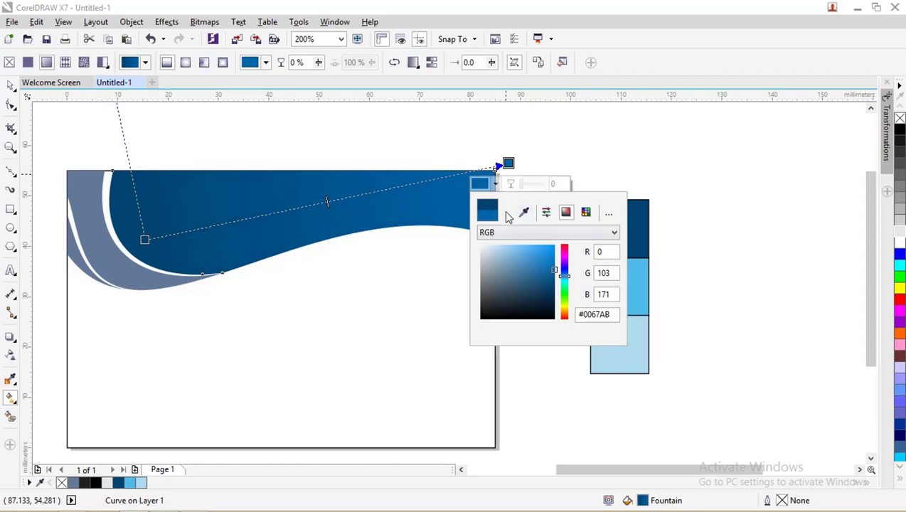
- Change the header wave's gradient to an elliptical fountain fill, widen it, and shift its center to the wave's left end
left_click(185, 63)
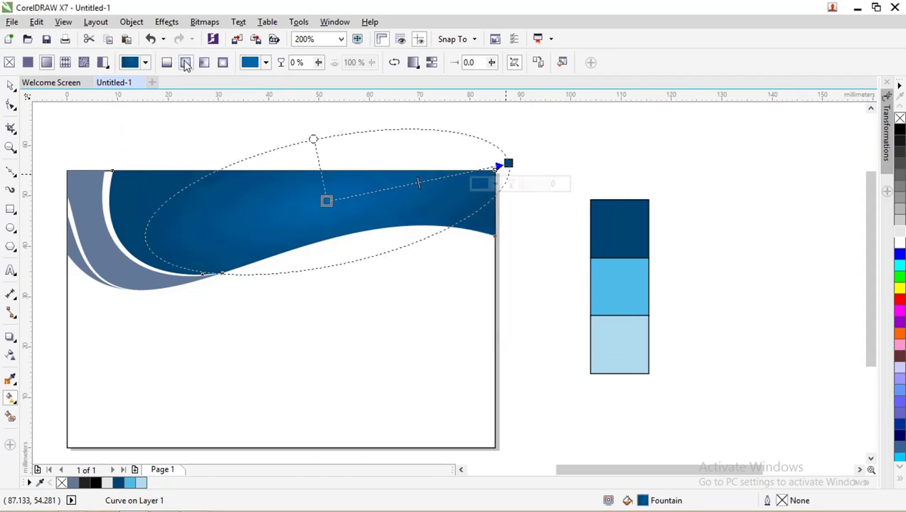
left_click_drag(313, 139, 300, 63)
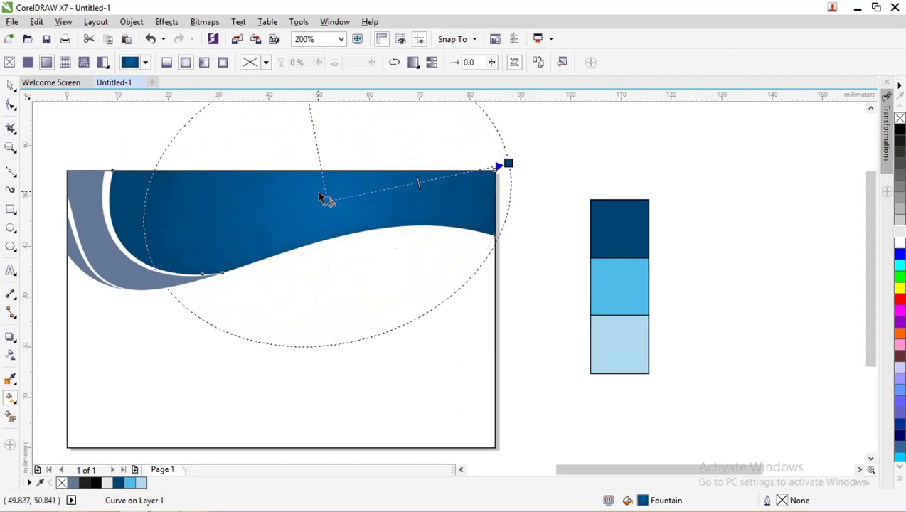
left_click_drag(325, 200, 165, 244)
left_click_drag(324, 194, 81, 252)
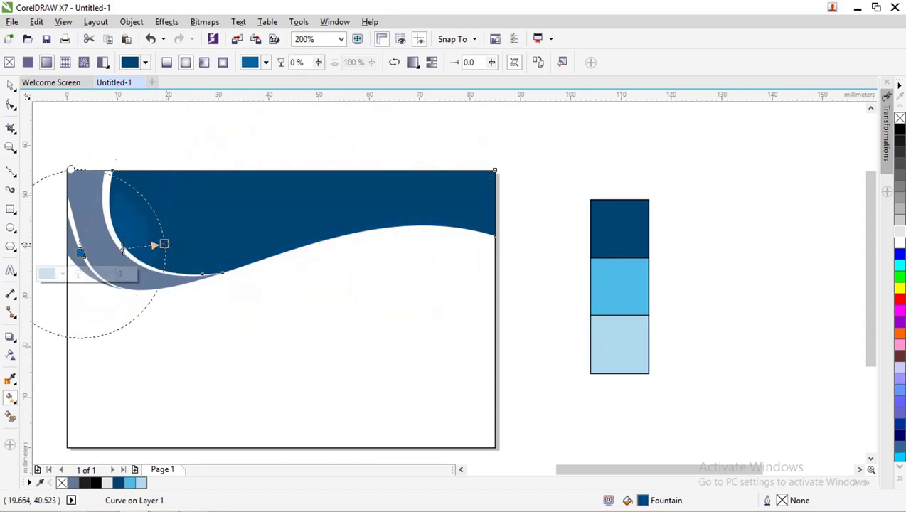
- Stretch the elliptical gradient from the wave's left curve to beyond its upper-right edge, then reverse its colors
left_click_drag(163, 244, 347, 158)
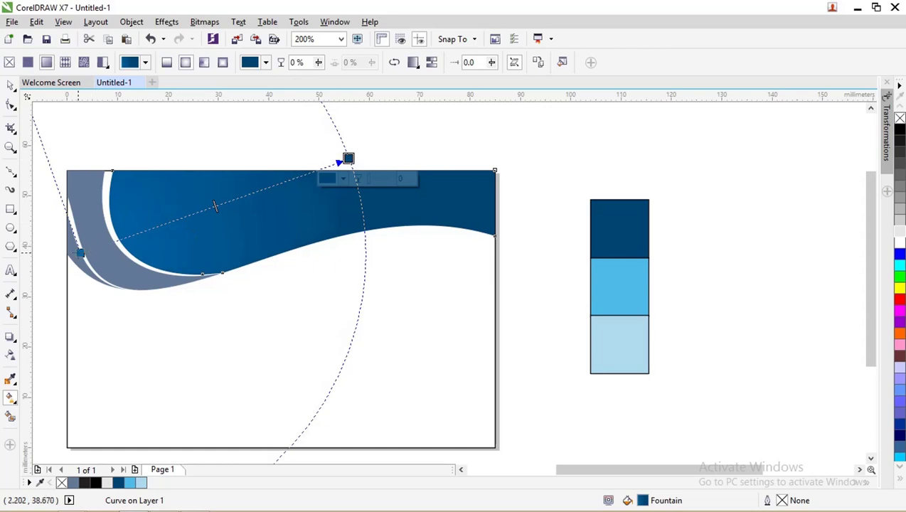
left_click_drag(81, 252, 151, 235)
left_click_drag(348, 157, 472, 126)
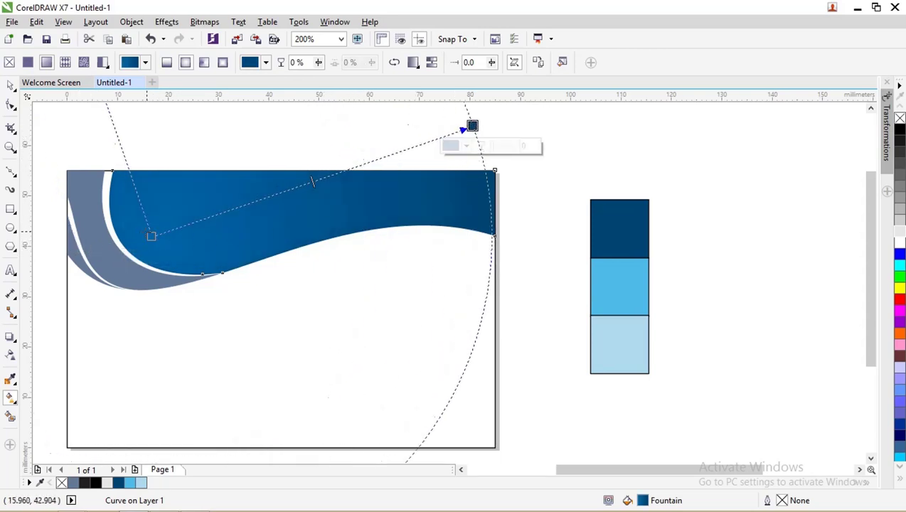
left_click_drag(152, 236, 171, 233)
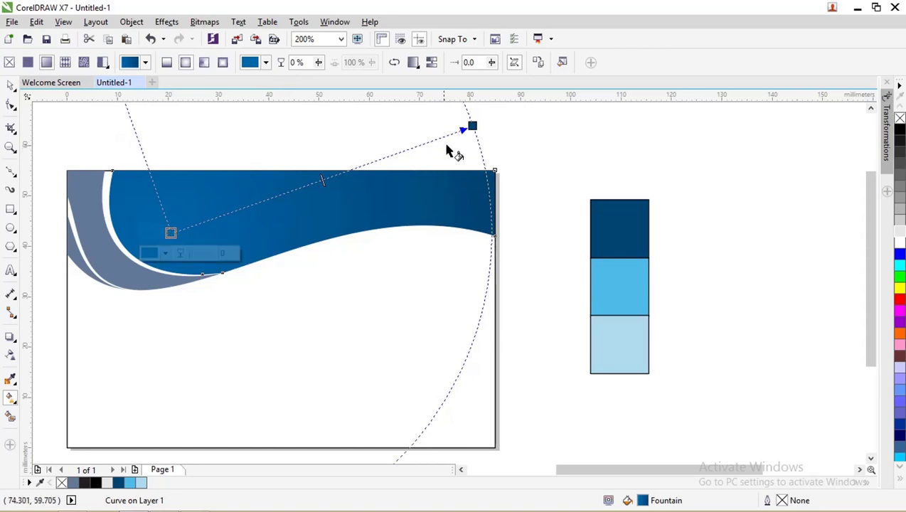
left_click_drag(472, 126, 461, 143)
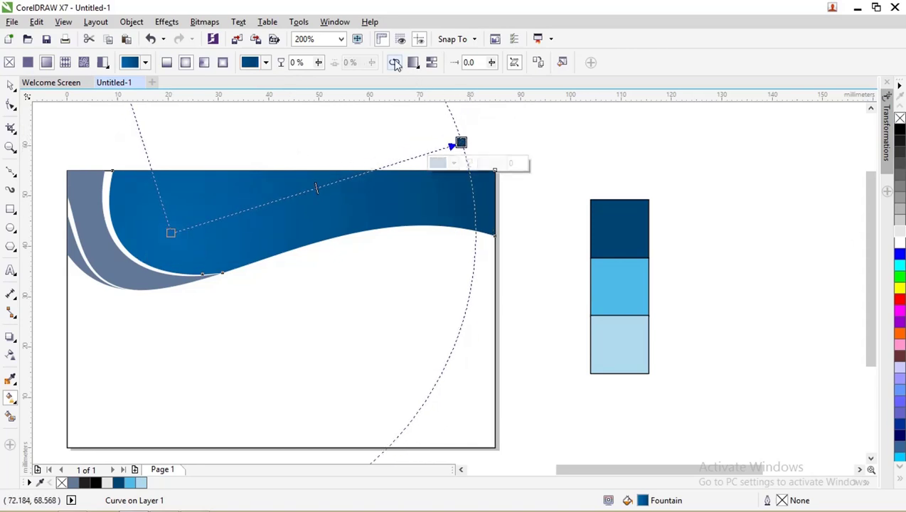
left_click(394, 64)
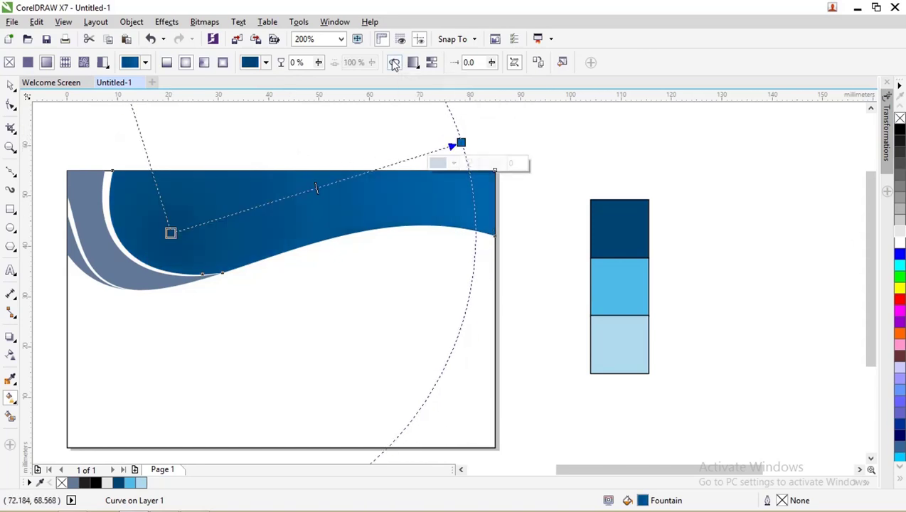
- Fill the middle wave band beside the header with the medium blue swatch color, #4FBCE9
left_click(11, 86)
left_click(65, 103)
left_click(85, 183)
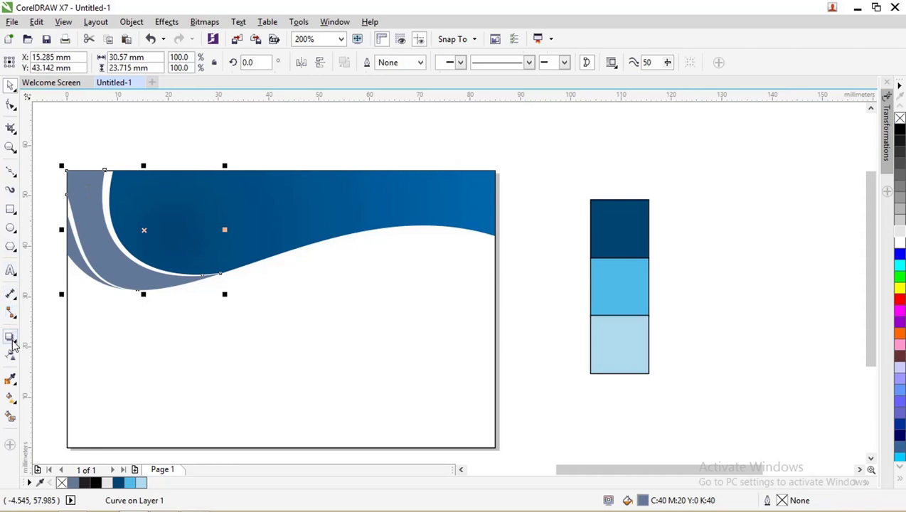
left_click(12, 381)
left_click(625, 271)
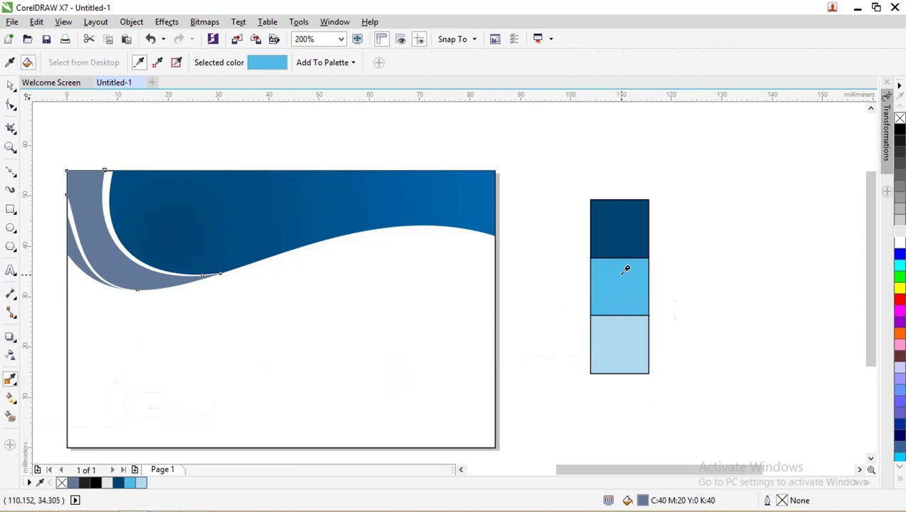
left_click(85, 213)
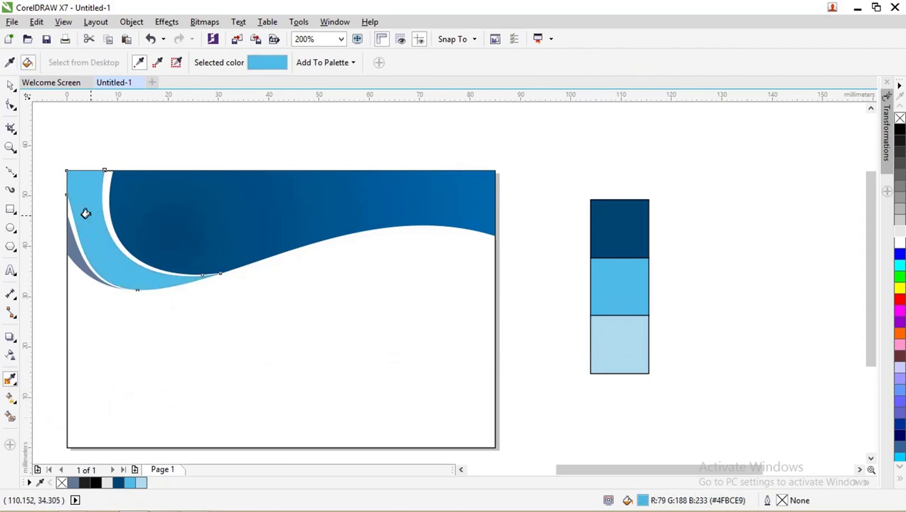
- Fill the small outermost wave band at the card's left edge with the pale blue swatch color
left_click(11, 85)
left_click(55, 244)
left_click(73, 256)
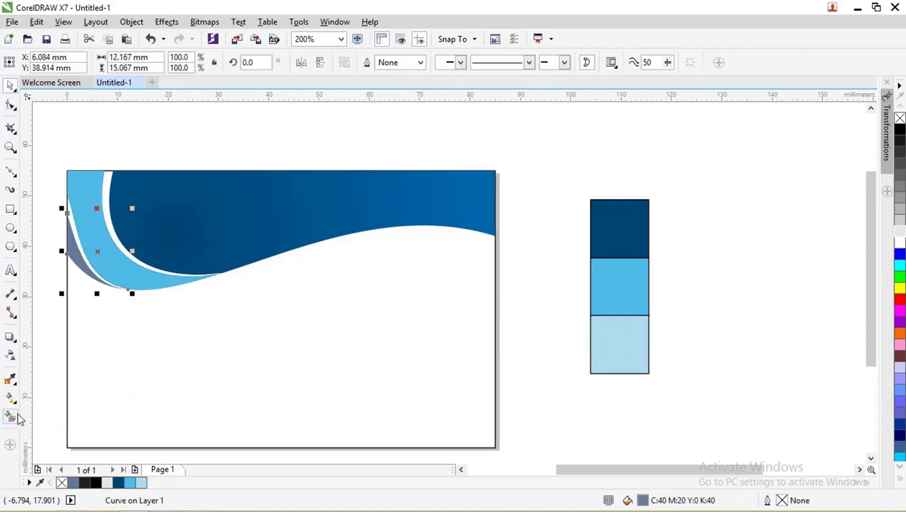
left_click(10, 379)
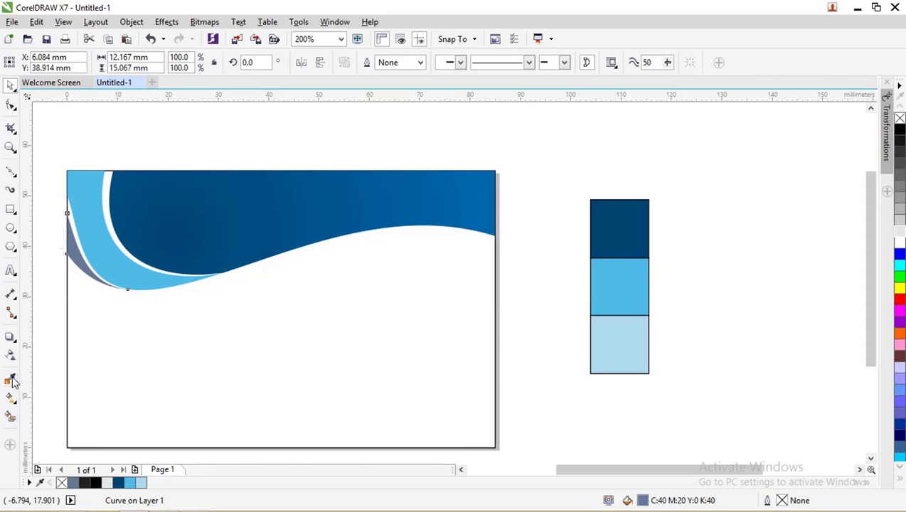
left_click(627, 336)
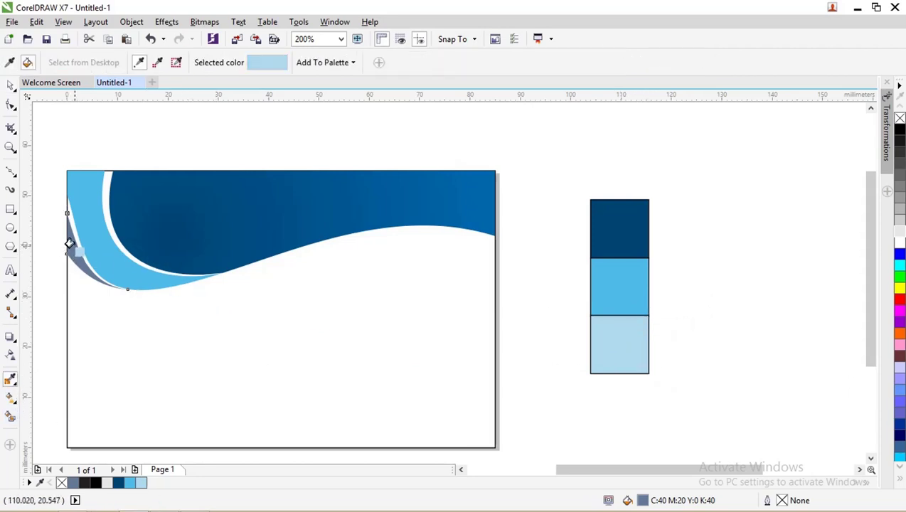
left_click(69, 244)
left_click(11, 85)
left_click(111, 125)
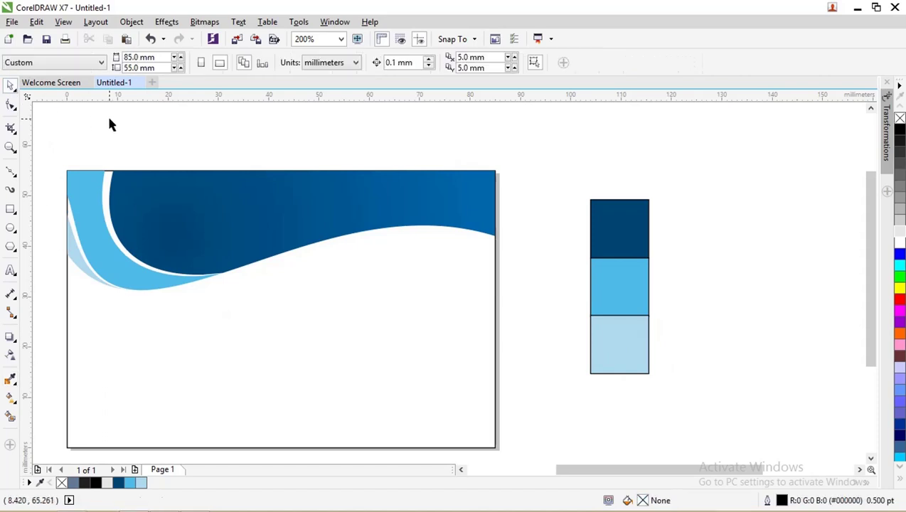
key("z")
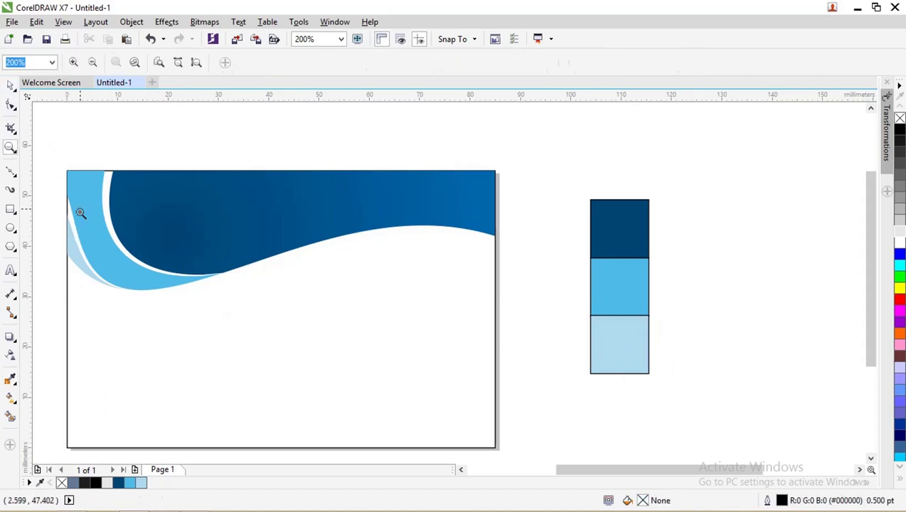
left_click_drag(46, 157, 317, 339)
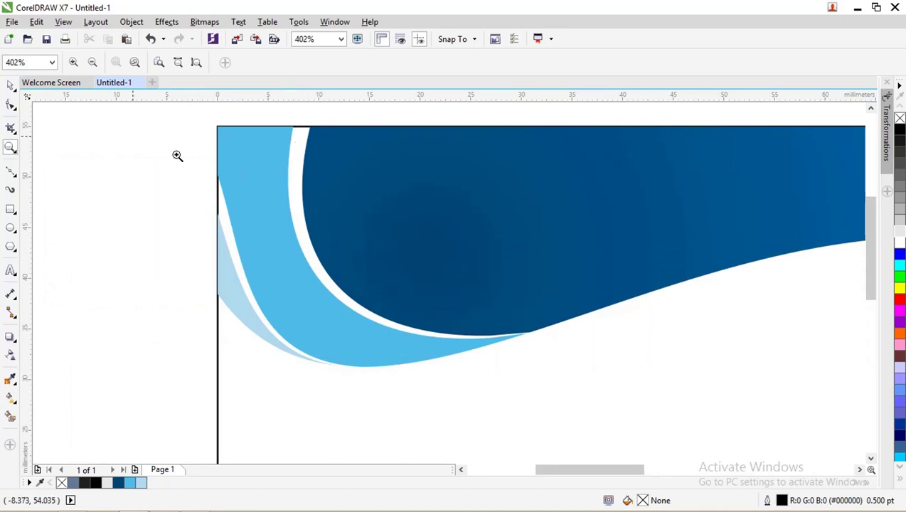
- Bend the outer edge of the medium blue band closer to the pale band by adjusting the edge's upper curve handle
left_click(11, 104)
left_click(234, 210)
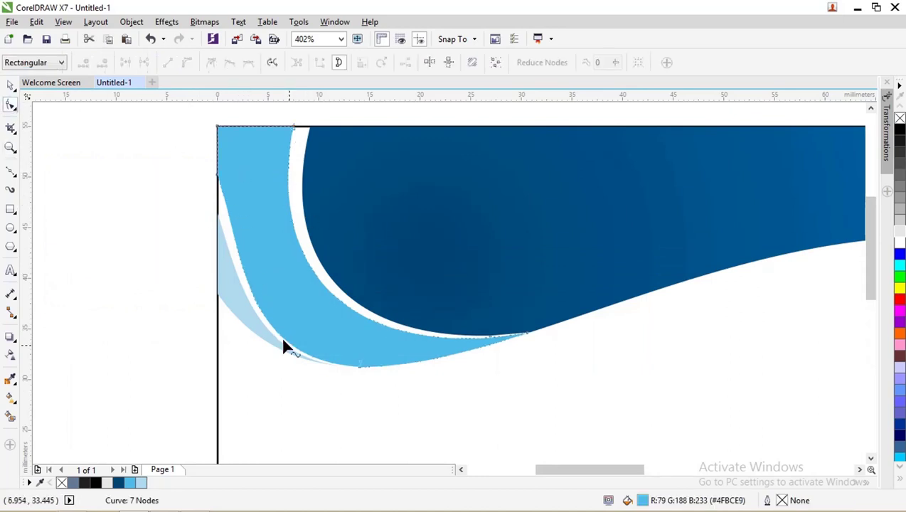
left_click(217, 175)
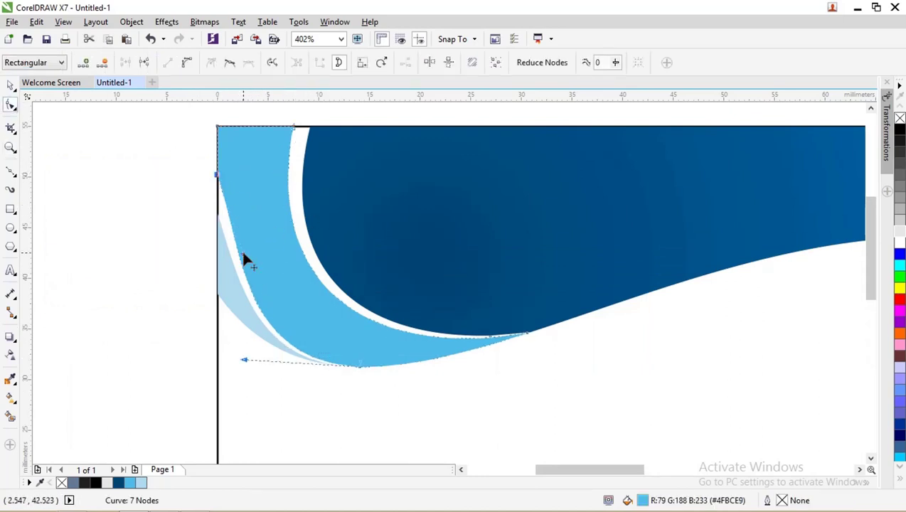
scroll(243, 255, "up", 2)
left_click_drag(240, 256, 233, 284)
scroll(279, 299, "down", 1)
scroll(279, 302, "down", 2)
scroll(295, 342, "up", 1)
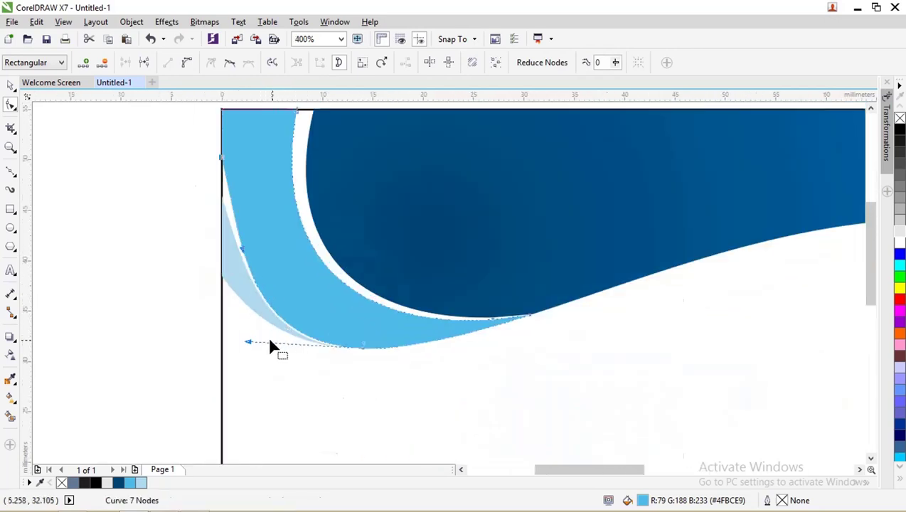
- Refine the medium blue band's outer edge by shortening and raising its lower curve handle and extending the upper one downward
left_click_drag(251, 346, 277, 335)
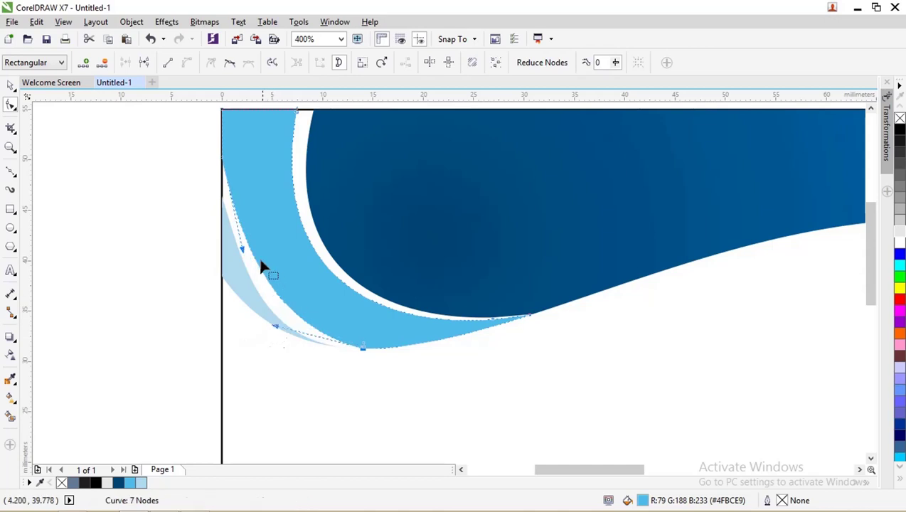
left_click_drag(241, 250, 240, 269)
left_click(274, 332)
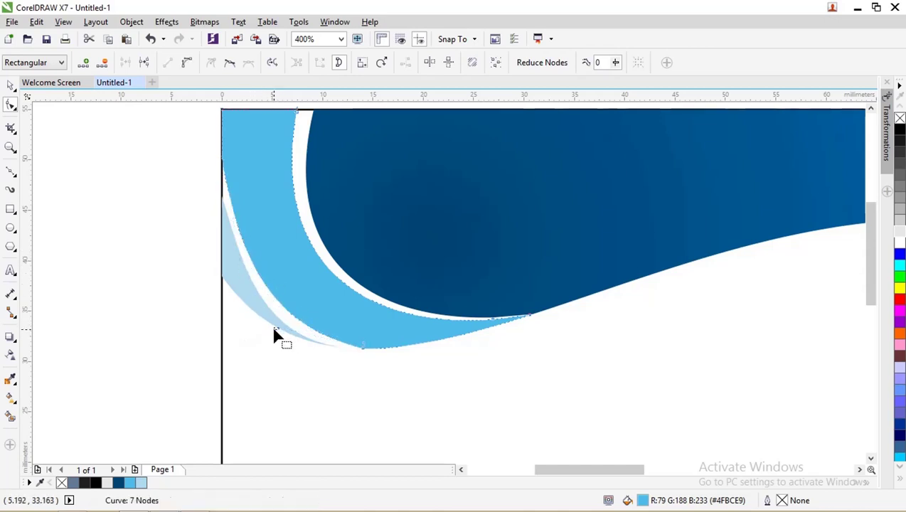
left_click(363, 347)
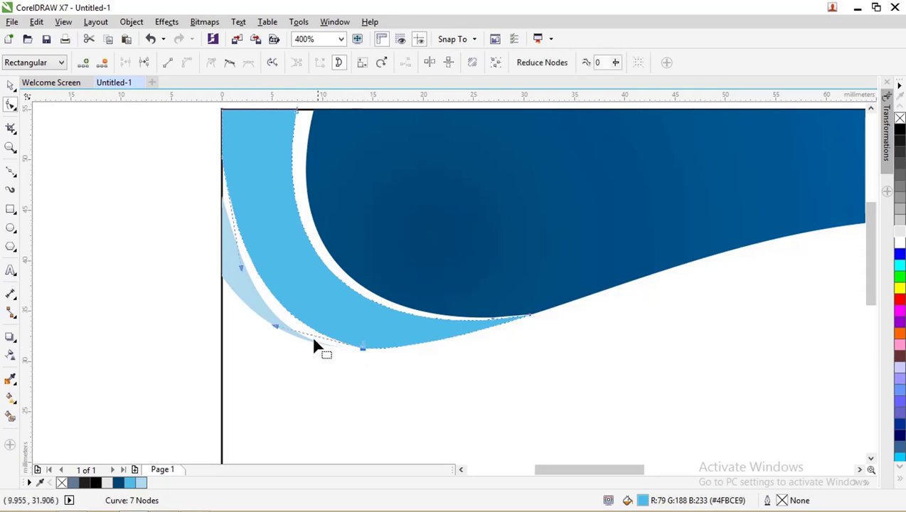
mouse_move(244, 275)
left_mouse_down()
mouse_move(246, 266)
mouse_move(243, 284)
left_mouse_up()
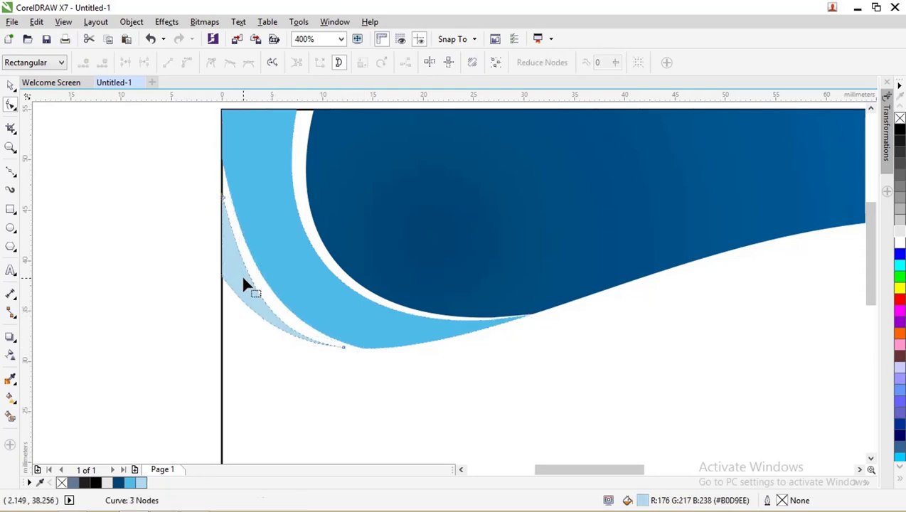
- Reshape the pale blue band's inner edge with its two curve handles so it widens and follows the medium blue band
left_click(345, 347)
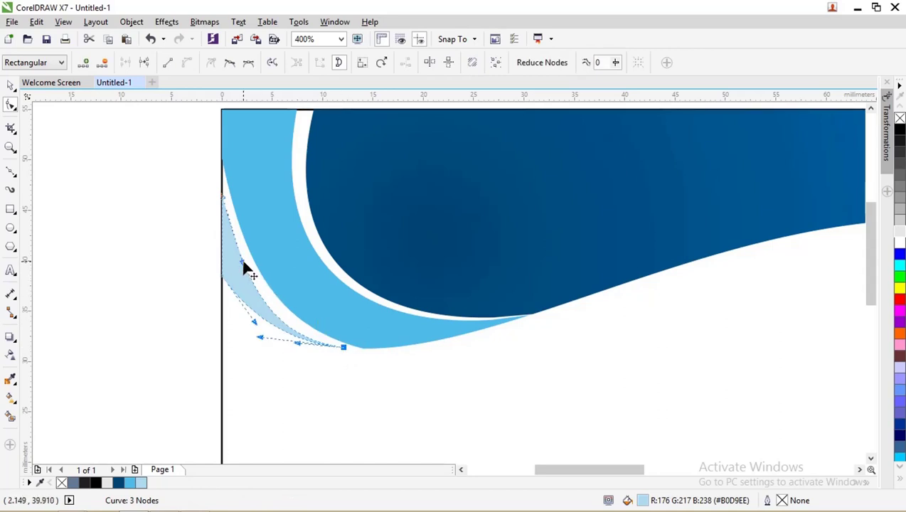
left_click_drag(244, 267, 250, 273)
left_click_drag(261, 334, 270, 317)
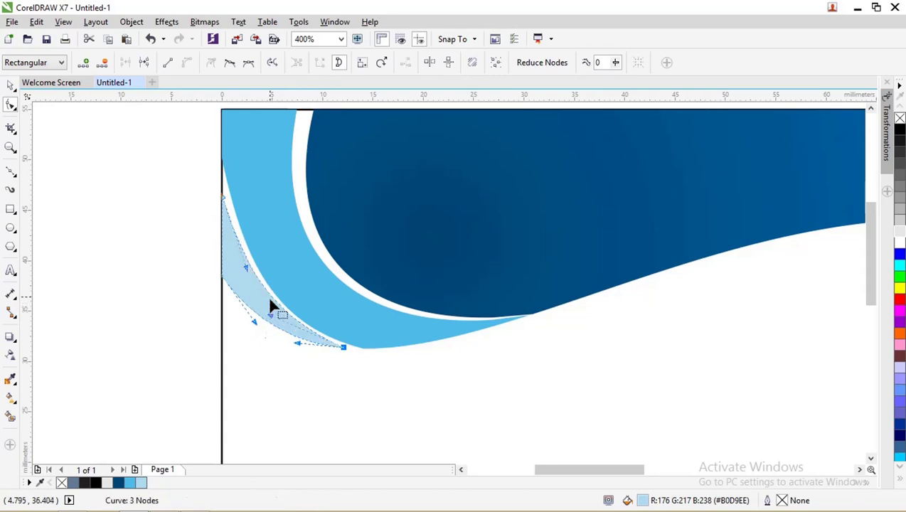
- Try shortening the upper curve handle on the medium blue band's outer edge, and undo that change
left_click(234, 162)
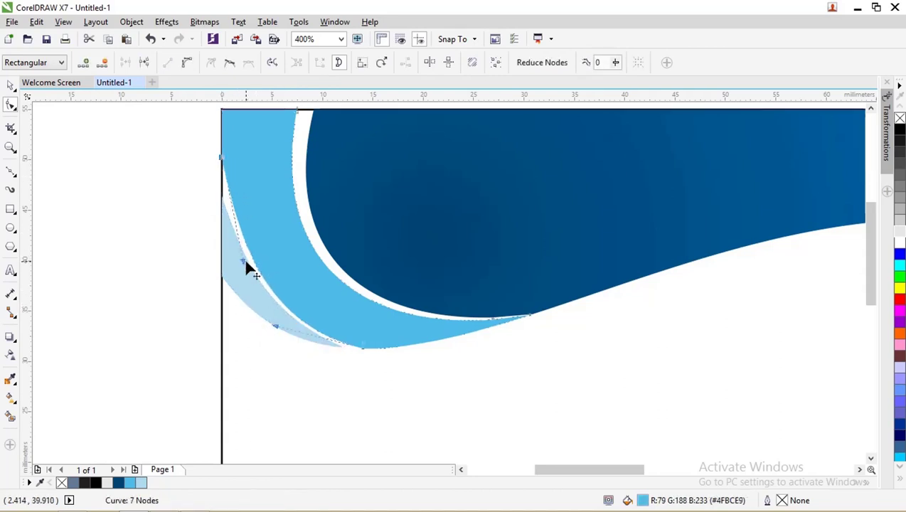
left_click_drag(243, 257, 237, 220)
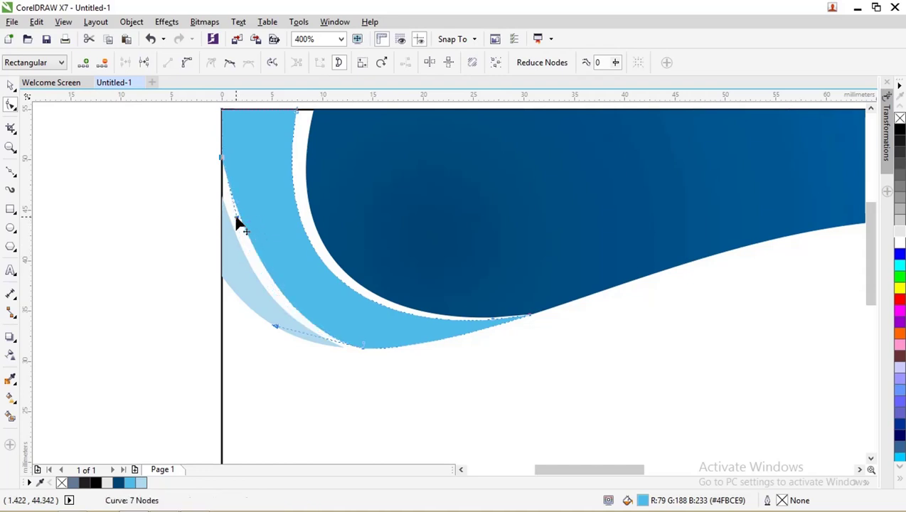
key("ctrl+z")
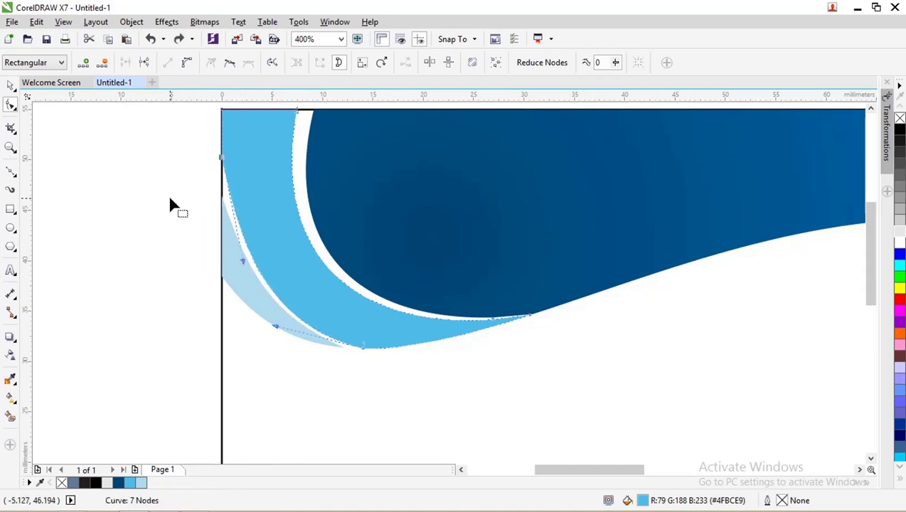
- Remove the black outline from the 85 x 55 mm card background rectangle and deselect it
left_click(11, 85)
left_click(79, 189)
scroll(79, 189, "down", 2)
scroll(79, 189, "down", 2)
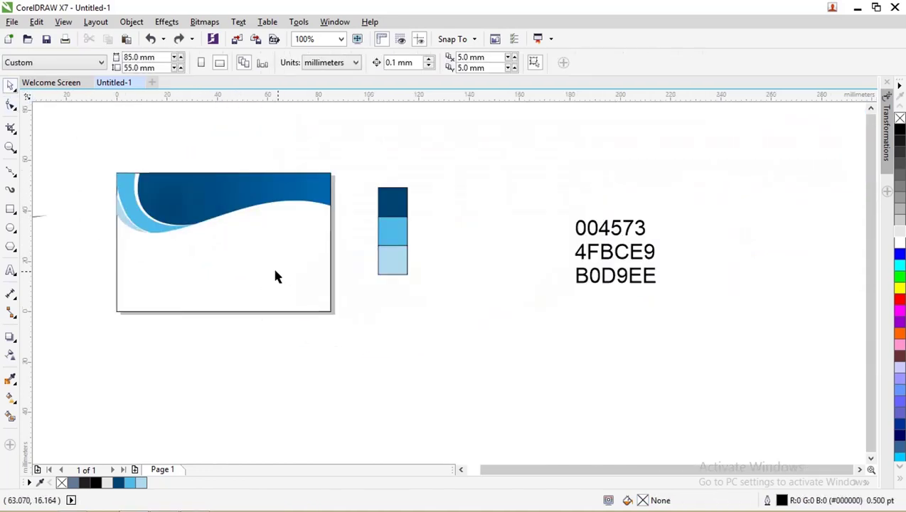
scroll(285, 270, "up", 2)
left_click(376, 254)
scroll(398, 263, "down", 2)
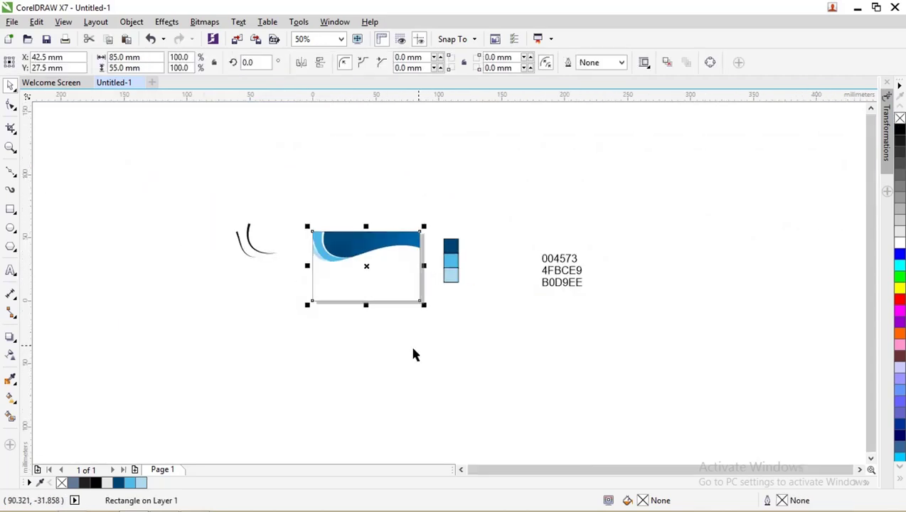
left_click(398, 331)
- Group the three header wave shapes and place a copy of the group straight below, about 30 mm down, in the card's lower half
scroll(376, 313, "up", 2)
scroll(351, 285, "down", 1)
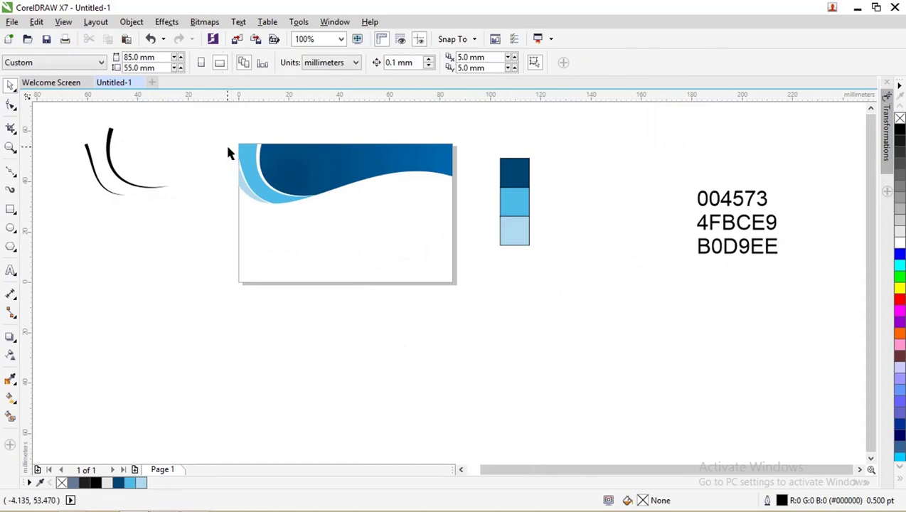
left_click_drag(220, 121, 468, 232)
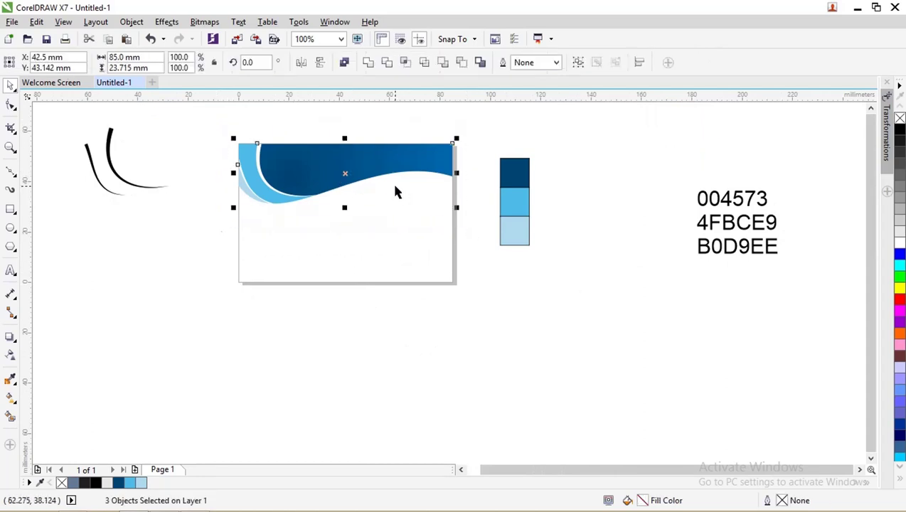
key("ctrl+g")
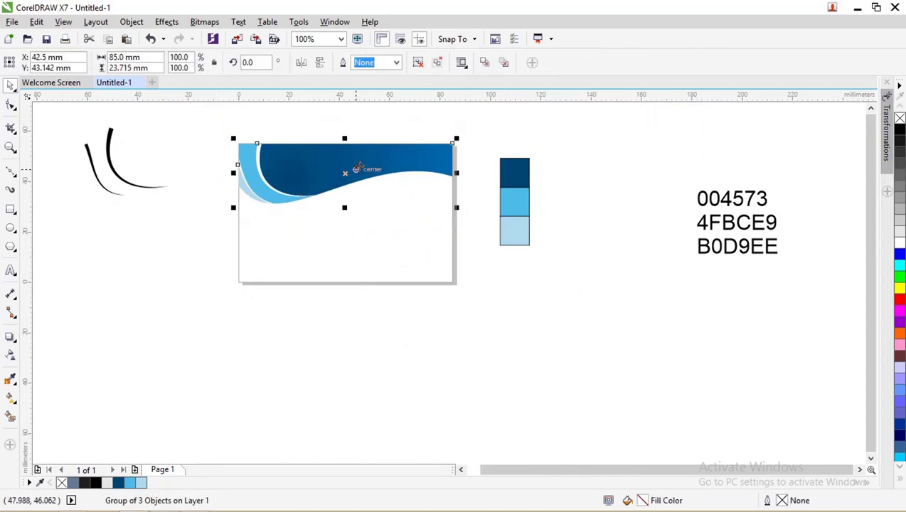
left_click_drag(391, 163, 382, 237)
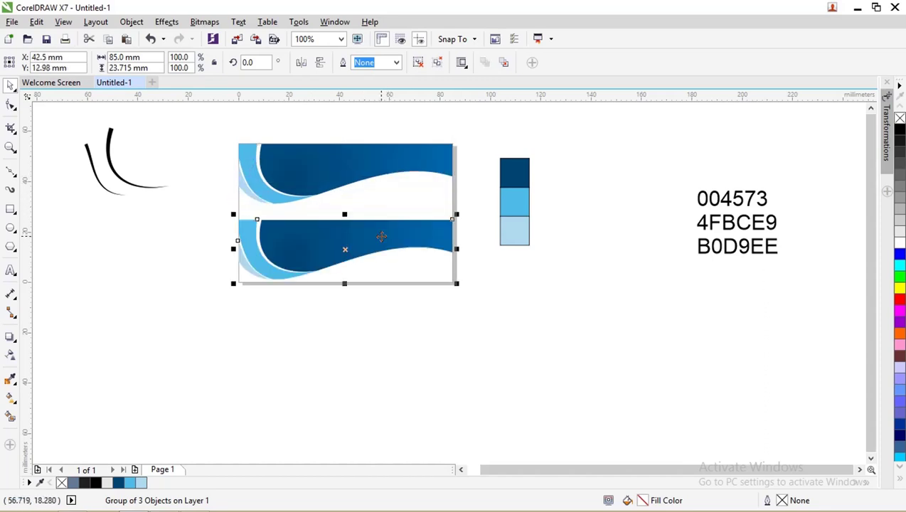